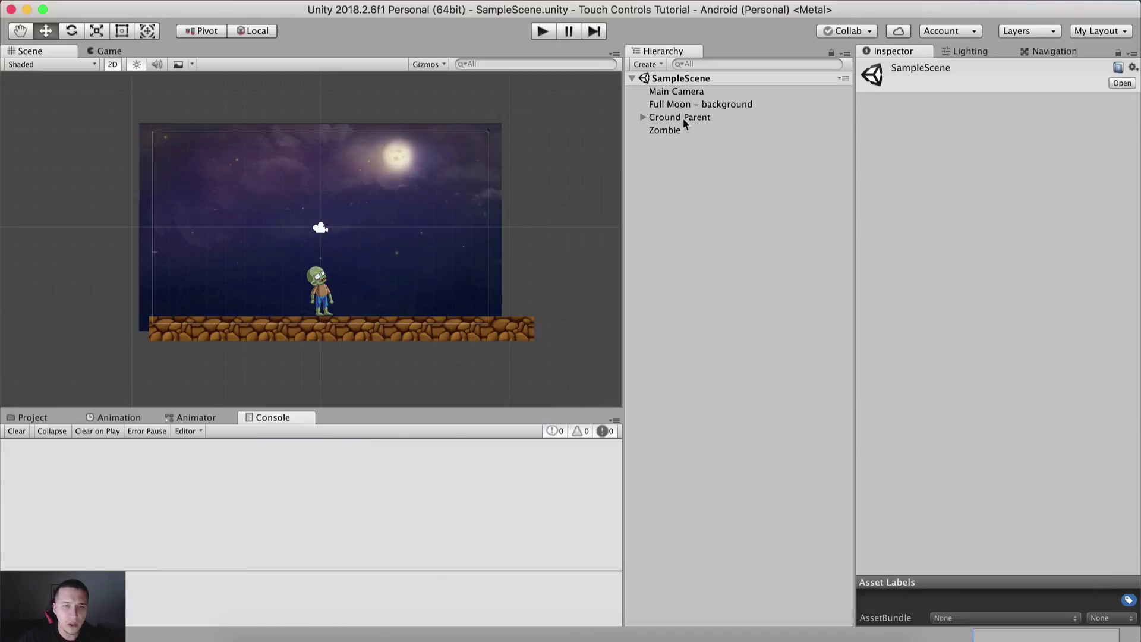
# Raise Ground Parent and Zombie together until Ground Parent sits at about Y -2.31, and save the scene
pyautogui.click(668, 118)
pyautogui.keyDown('shift'); pyautogui.click(675, 130); pyautogui.keyUp('shift')
pyautogui.scroll(3, 408, 260)
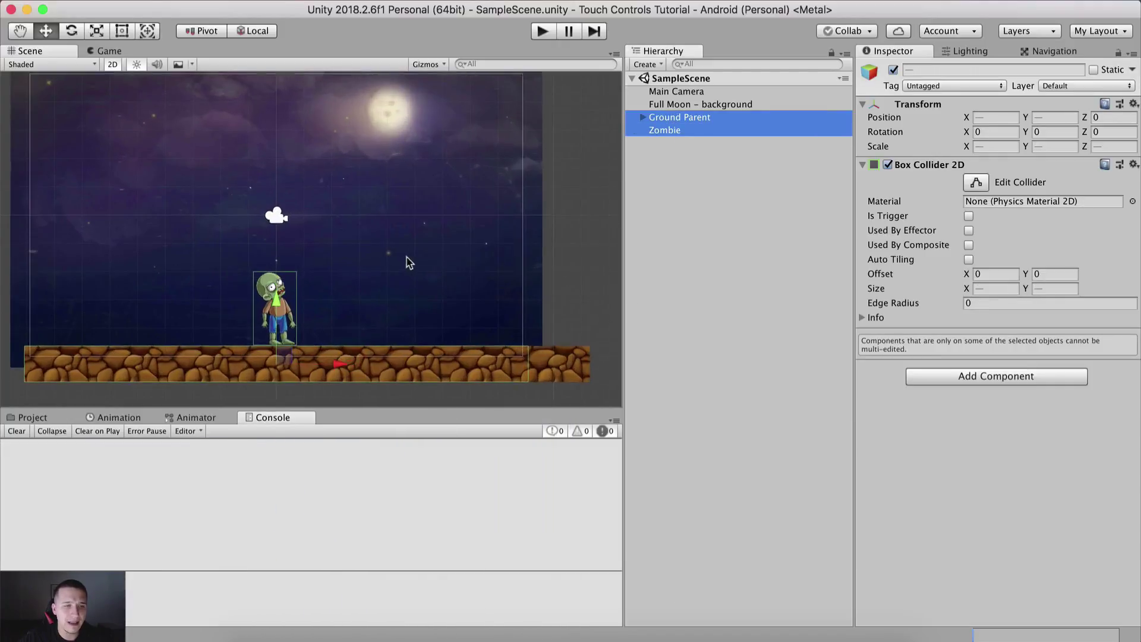
pyautogui.scroll(-2, 287, 279)
pyautogui.moveTo(287, 276); pyautogui.dragTo(278, 208)
pyautogui.press('super+s')
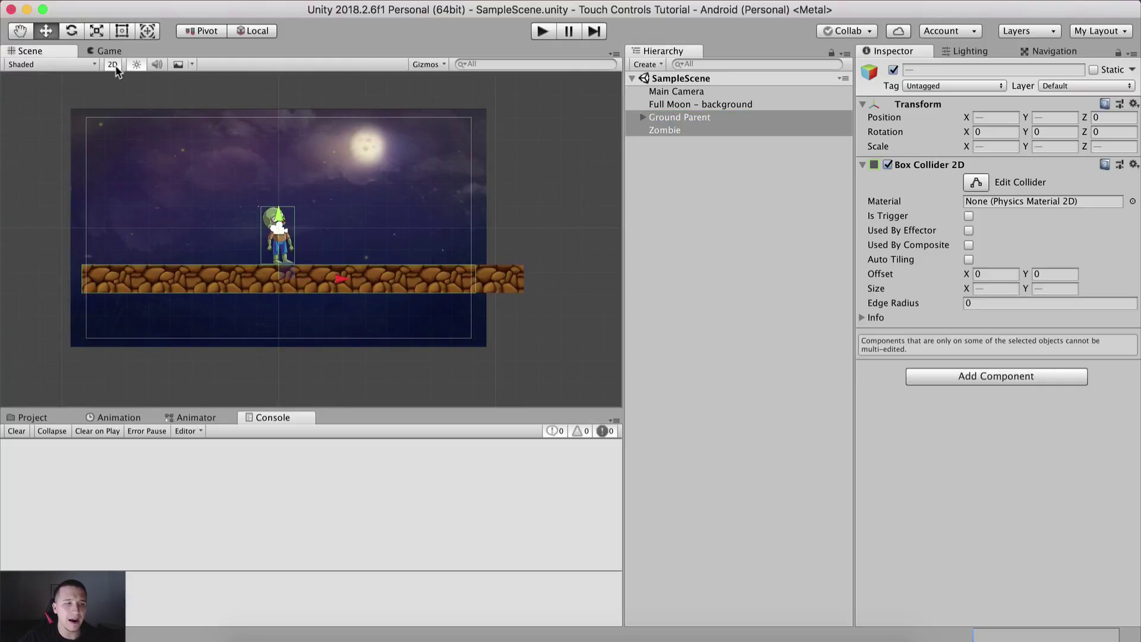
# Browse the project assets to the Sprites folder and select its UI folder
pyautogui.click(39, 419)
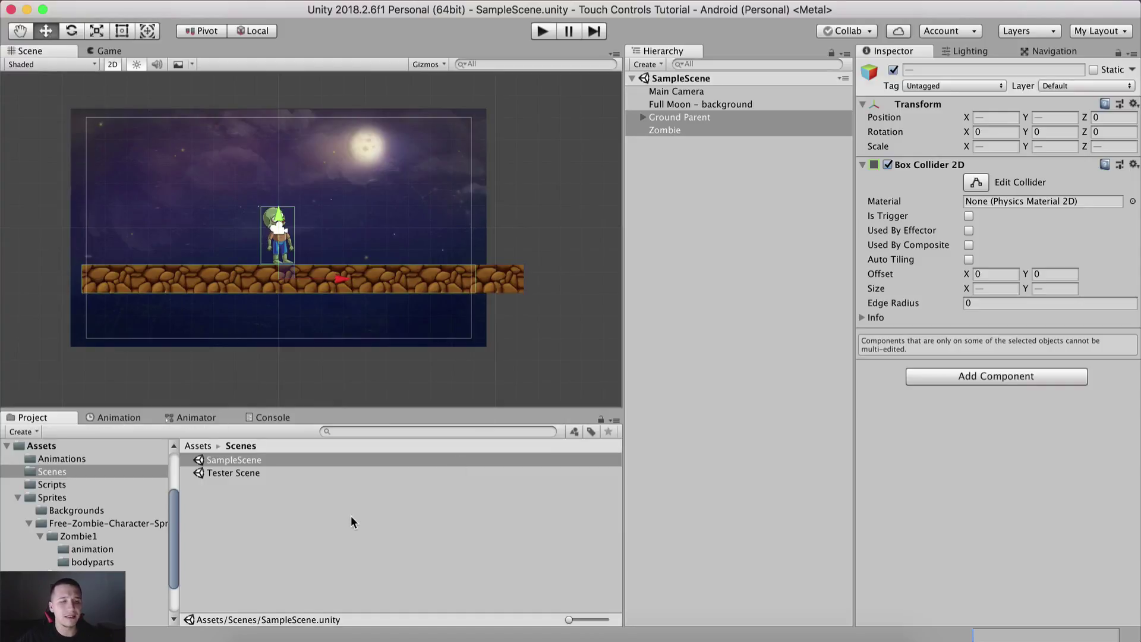
pyautogui.click(202, 447)
pyautogui.doubleClick(227, 497)
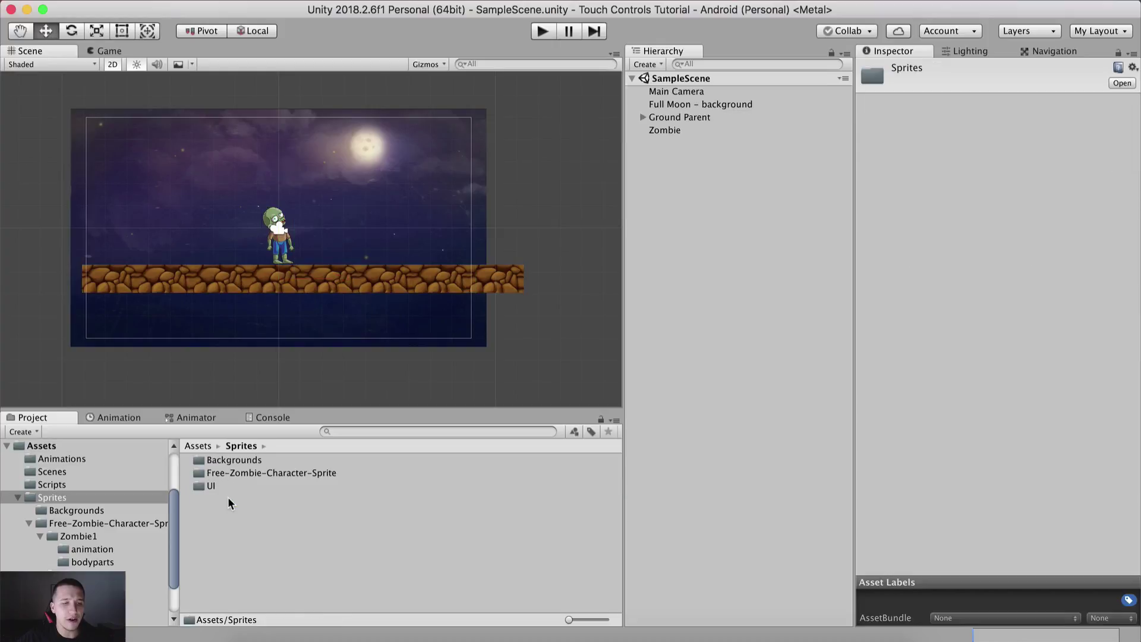
pyautogui.click(219, 485)
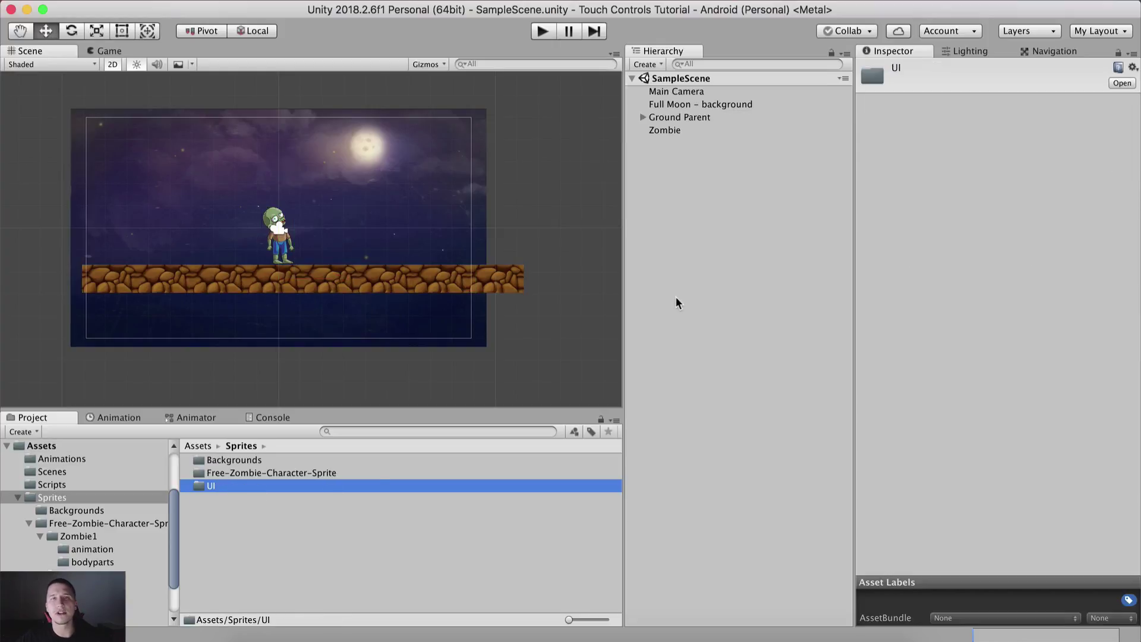
# Add a UI Button to the scene
pyautogui.rightClick(655, 200)
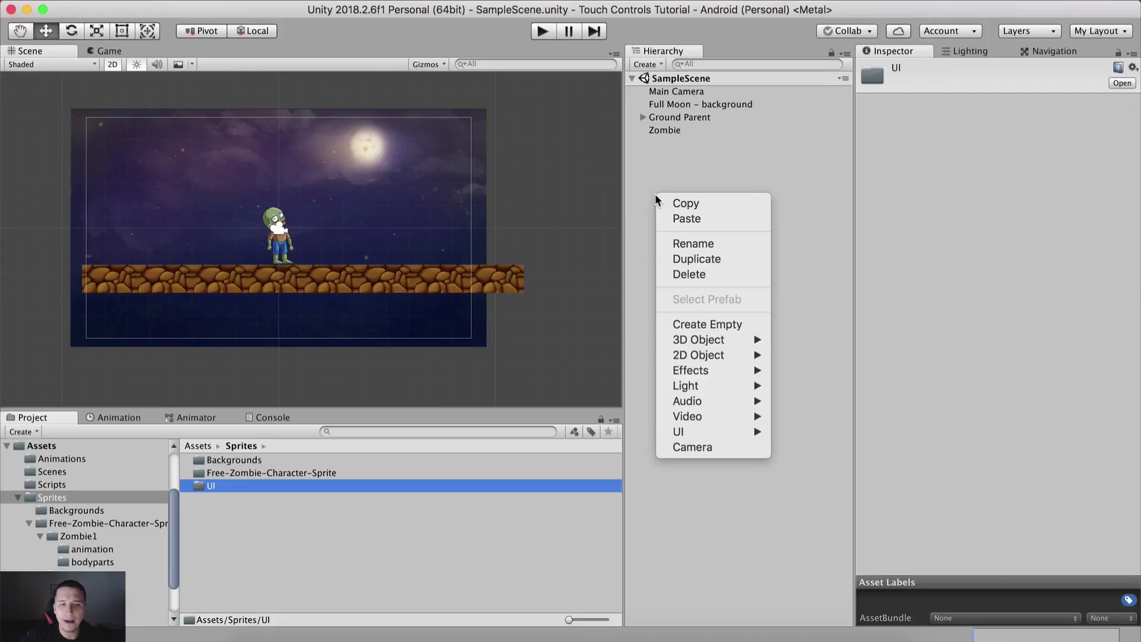
pyautogui.moveTo(677, 431)
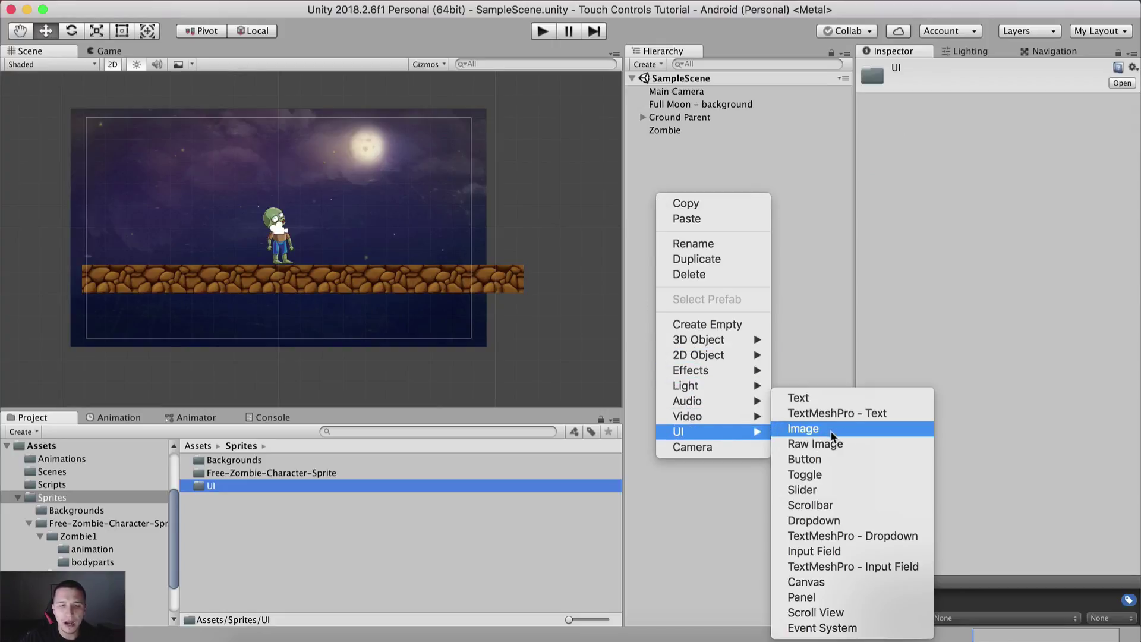
pyautogui.click(811, 460)
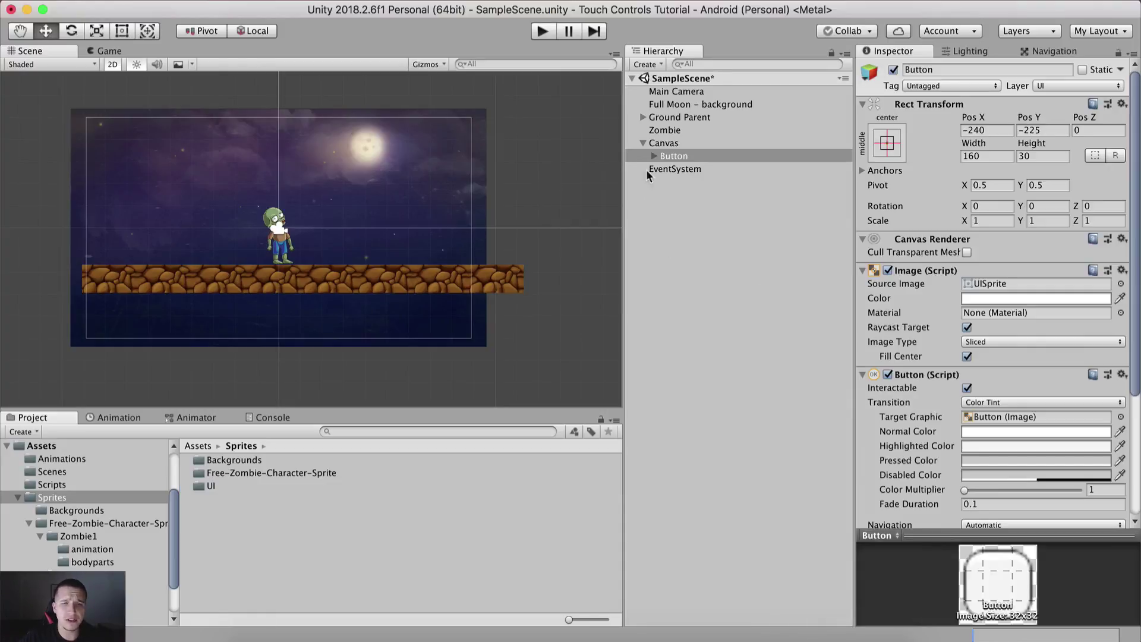
# Set the Canvas render mode to Screen Space - Camera and assign Main Camera as its render camera
pyautogui.click(677, 145)
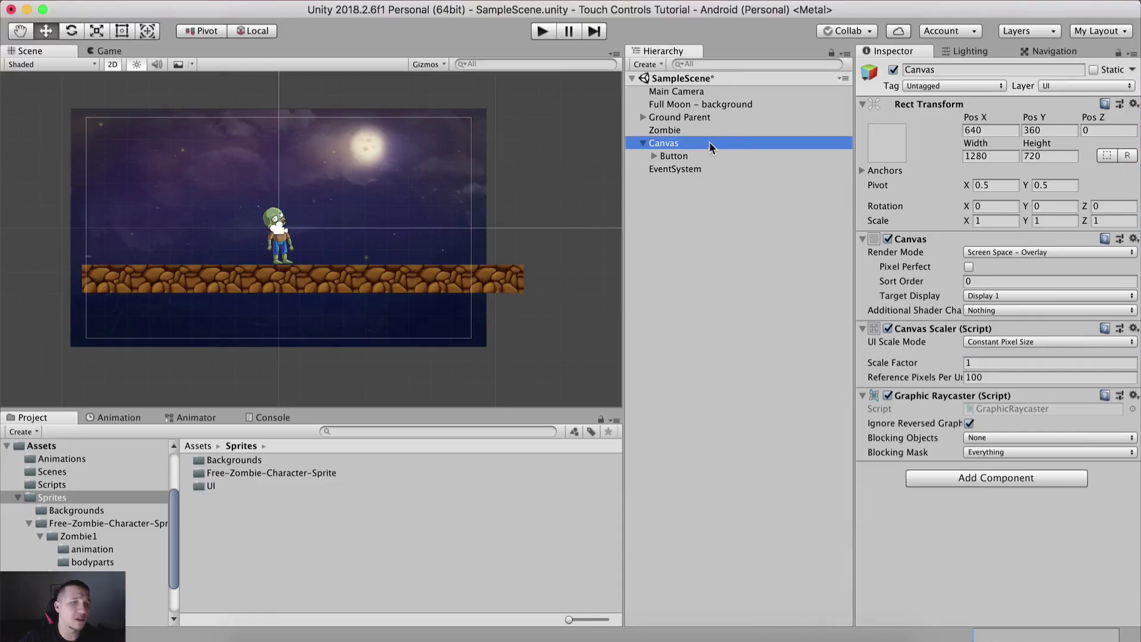
pyautogui.click(1013, 252)
pyautogui.click(1055, 266)
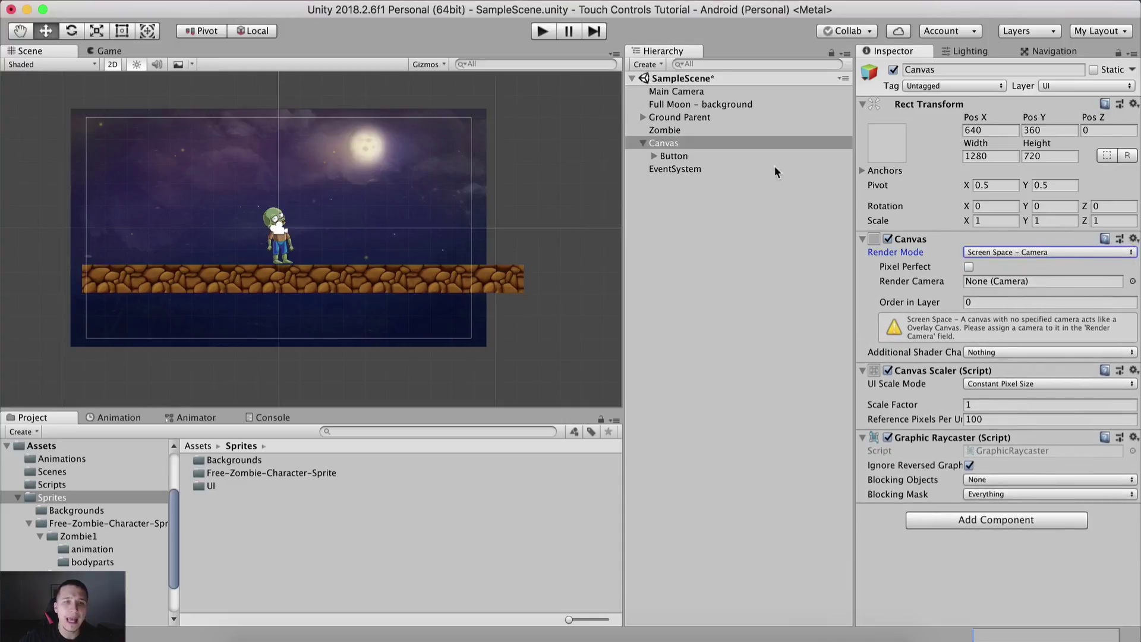
pyautogui.moveTo(673, 94); pyautogui.dragTo(1000, 283)
# Configure the Canvas Scaler to Scale With Screen Size, with a 1280 x 720 reference resolution and a width/height match of 0.5
pyautogui.click(1003, 381)
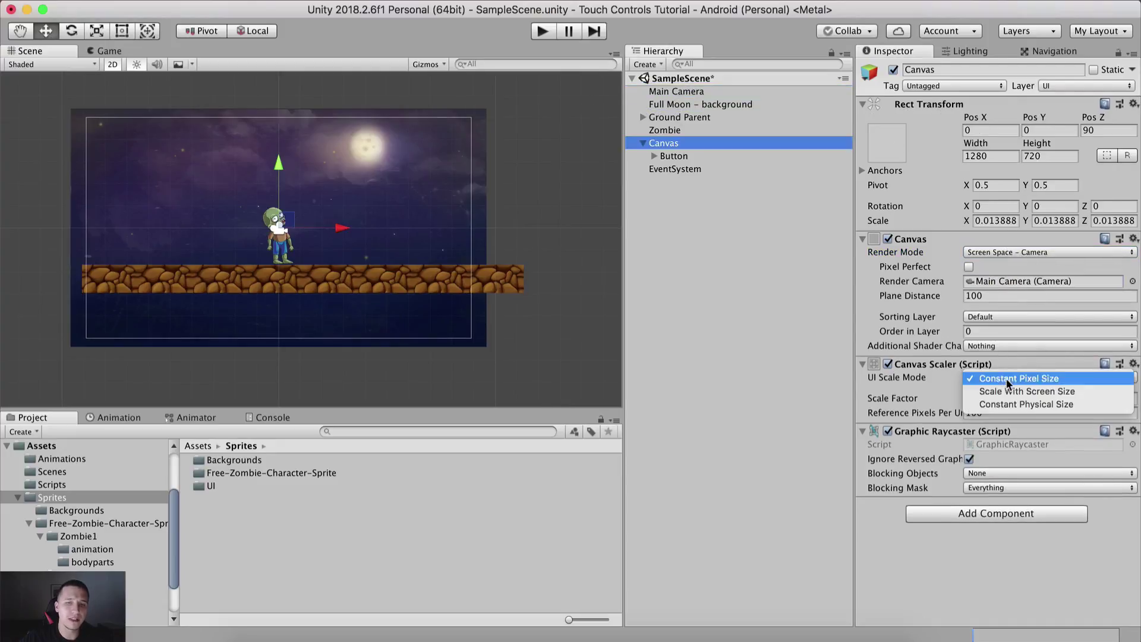
pyautogui.click(1007, 393)
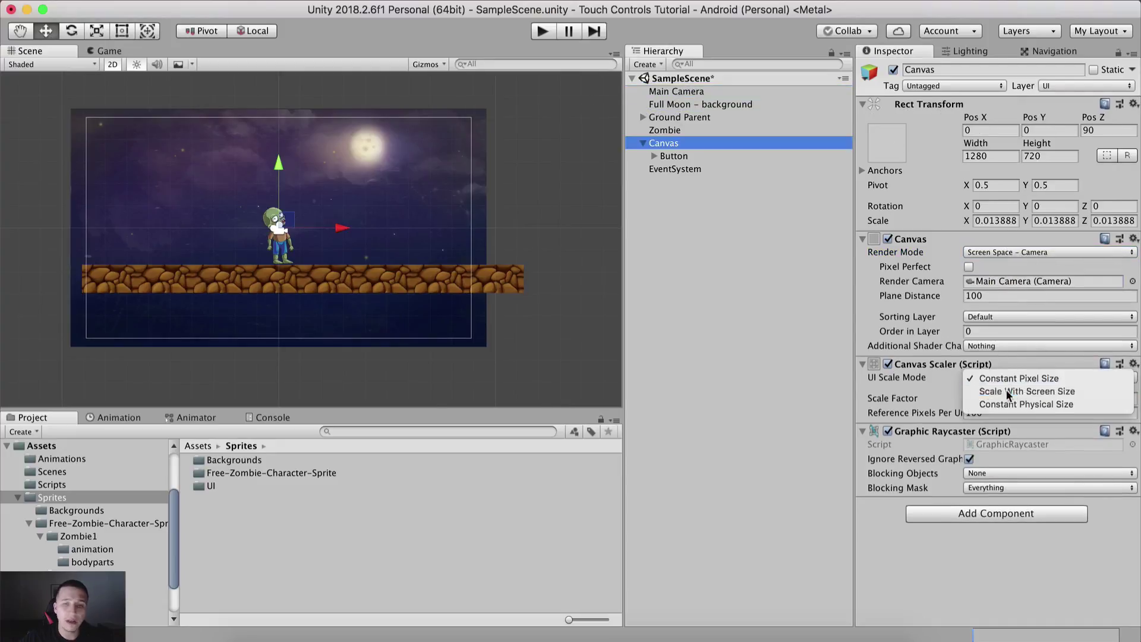
pyautogui.click(1008, 397)
pyautogui.write('1280')
pyautogui.press('Tab')
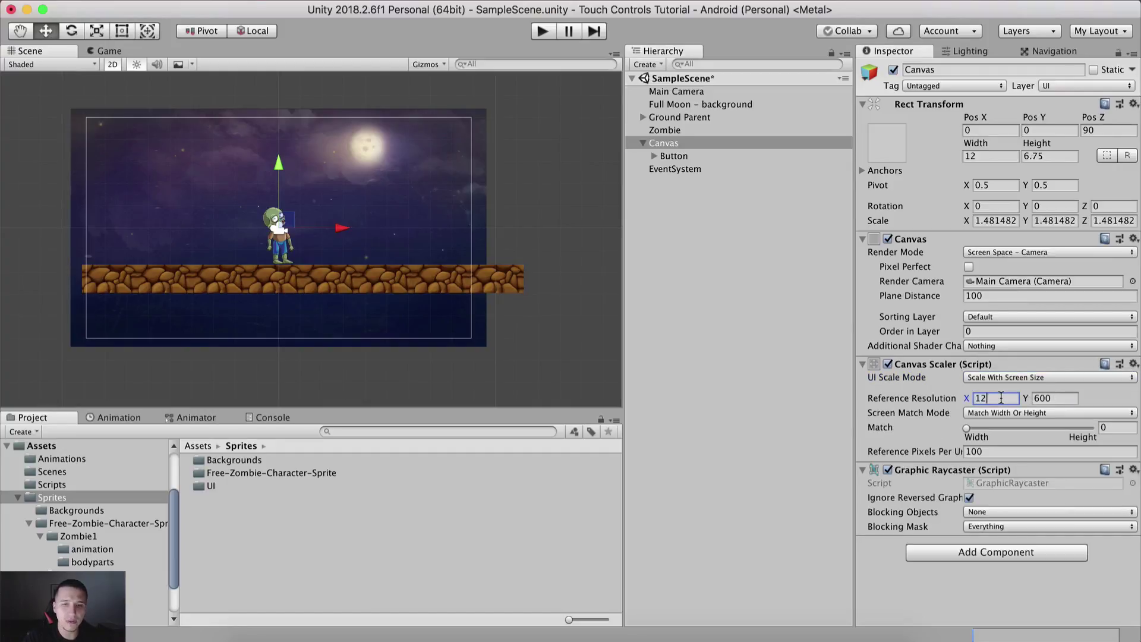
pyautogui.write('720')
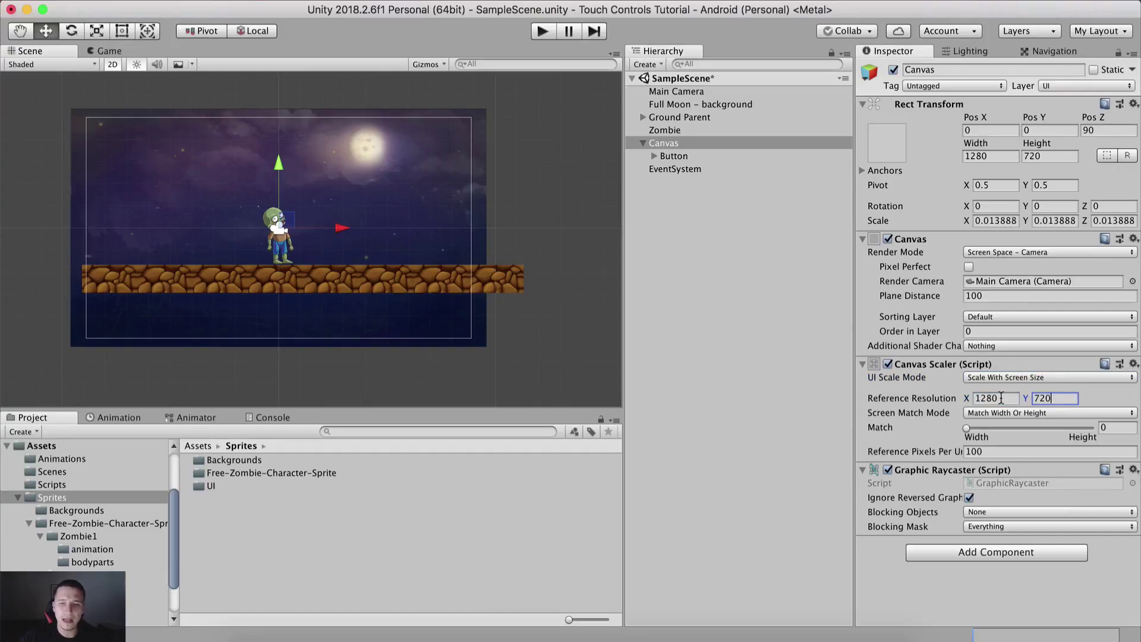
pyautogui.click(1107, 425)
pyautogui.write('0.5')
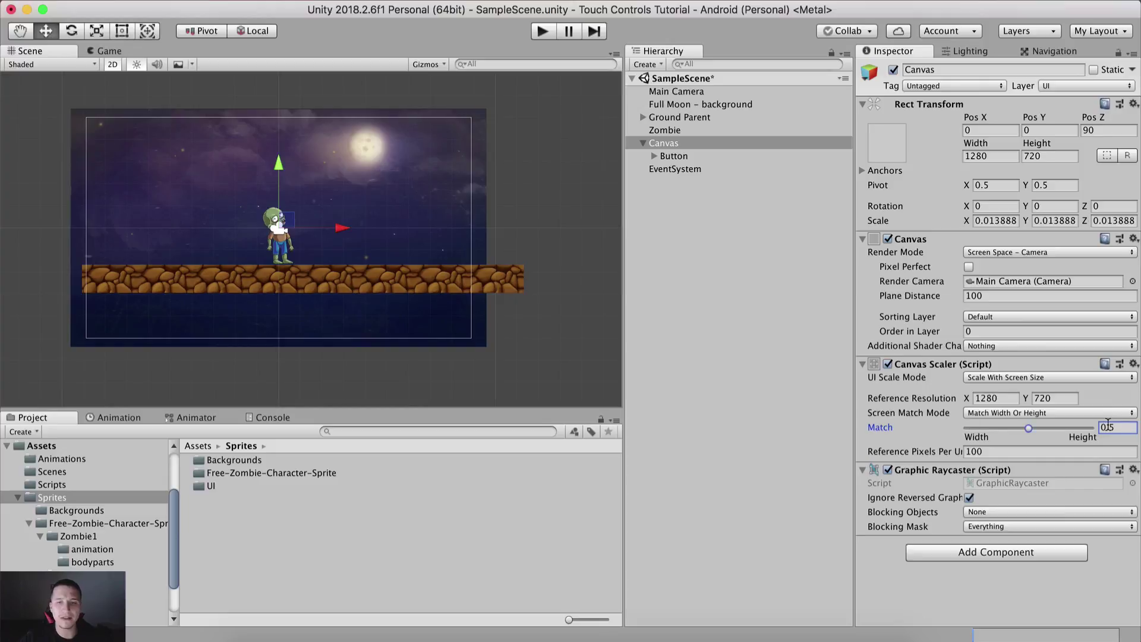
pyautogui.click(1025, 251)
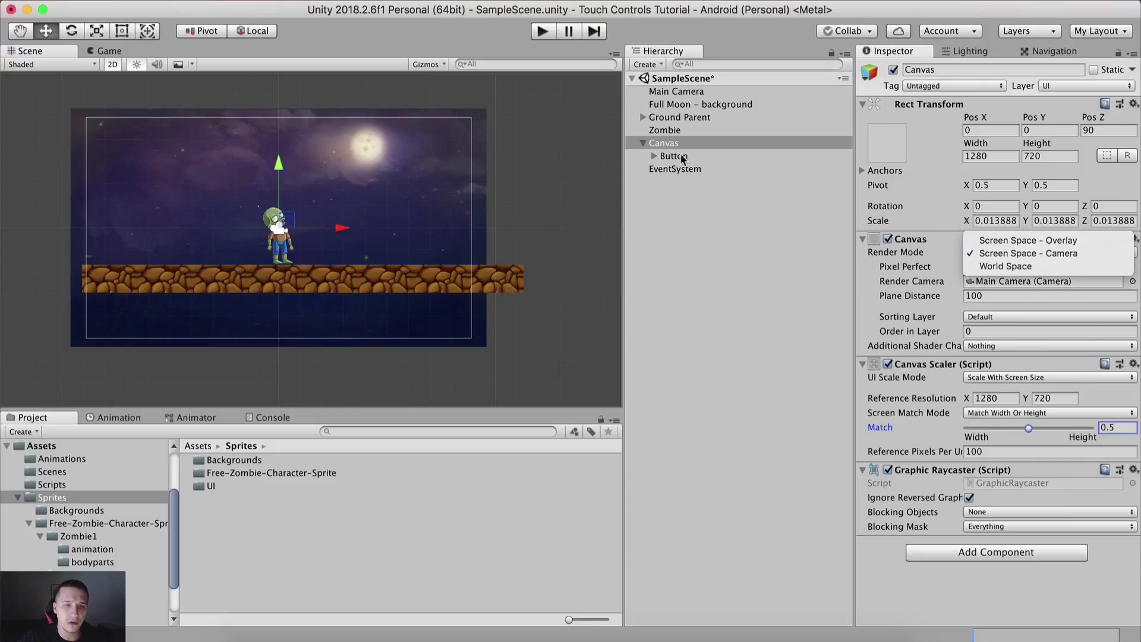
pyautogui.click(704, 203)
# Delete the text child object of the Button under the Canvas
pyautogui.click(675, 157)
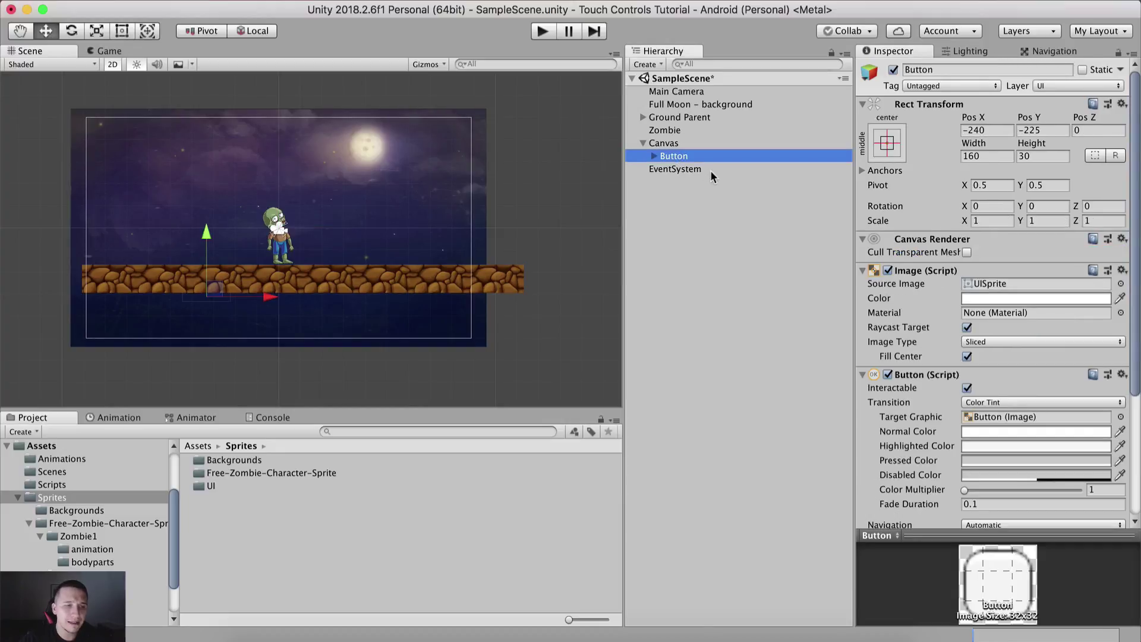
pyautogui.press('Right')
pyautogui.press('Down')
pyautogui.press('super+z')
pyautogui.press('super+z')
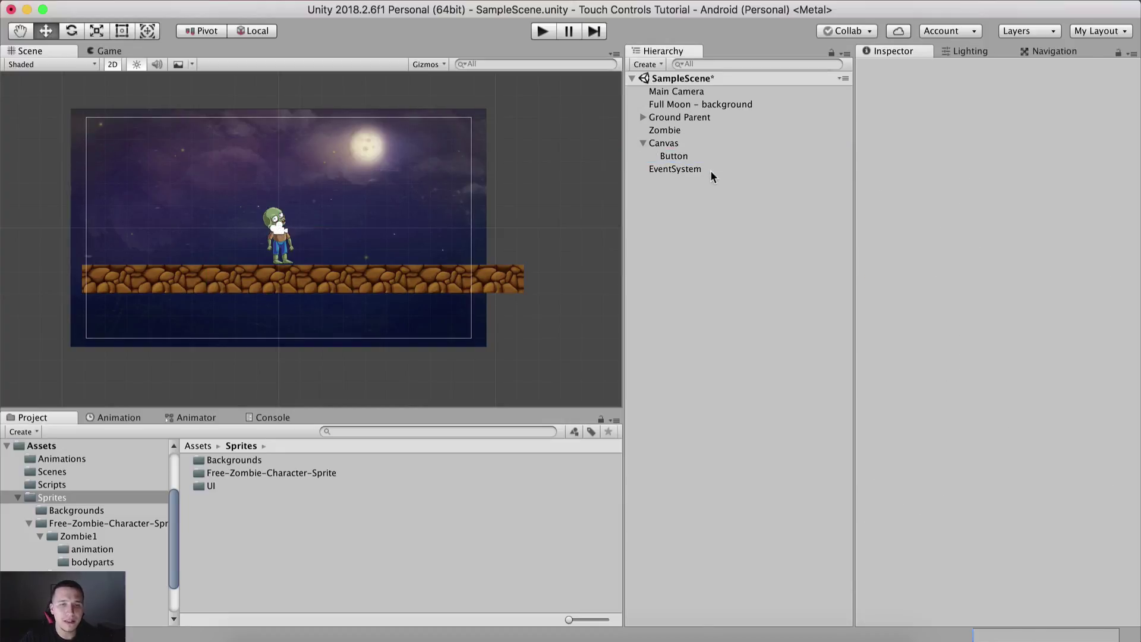
# Check the Button in the Game view, and examine the layer settings of the Canvas, Zombie, Ground Parent and background
pyautogui.click(698, 157)
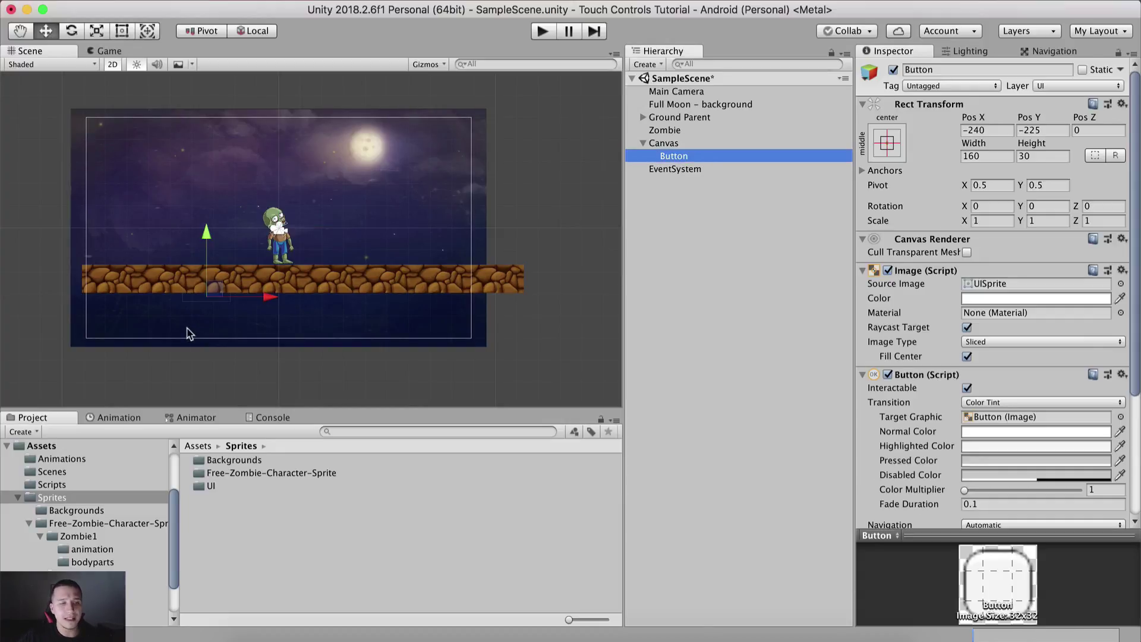
pyautogui.click(125, 50)
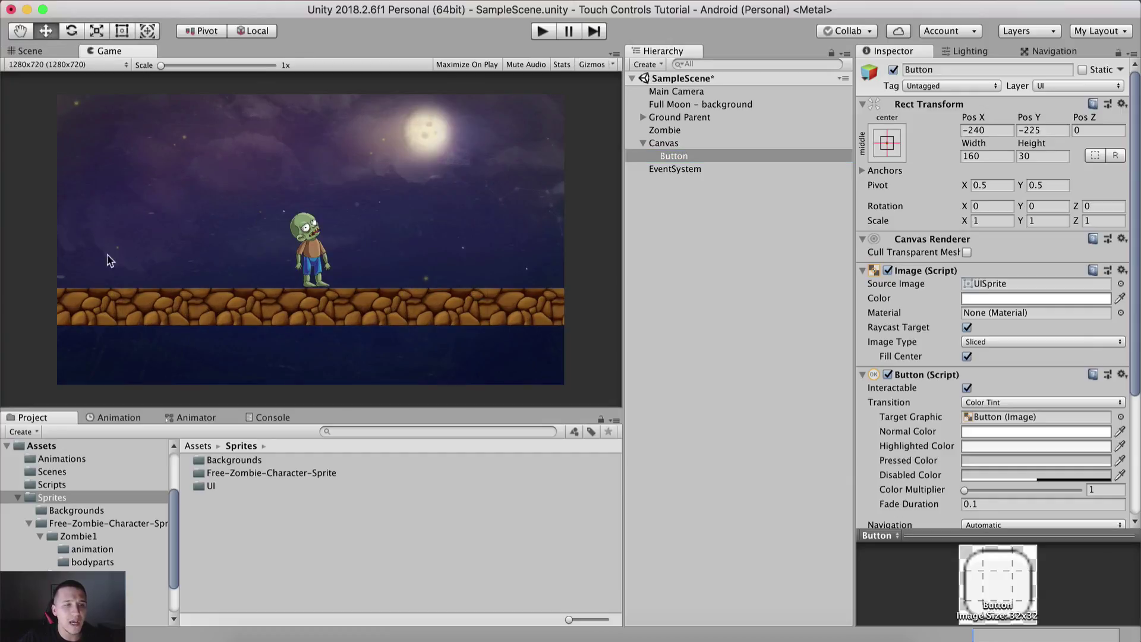
pyautogui.click(44, 52)
pyautogui.click(682, 145)
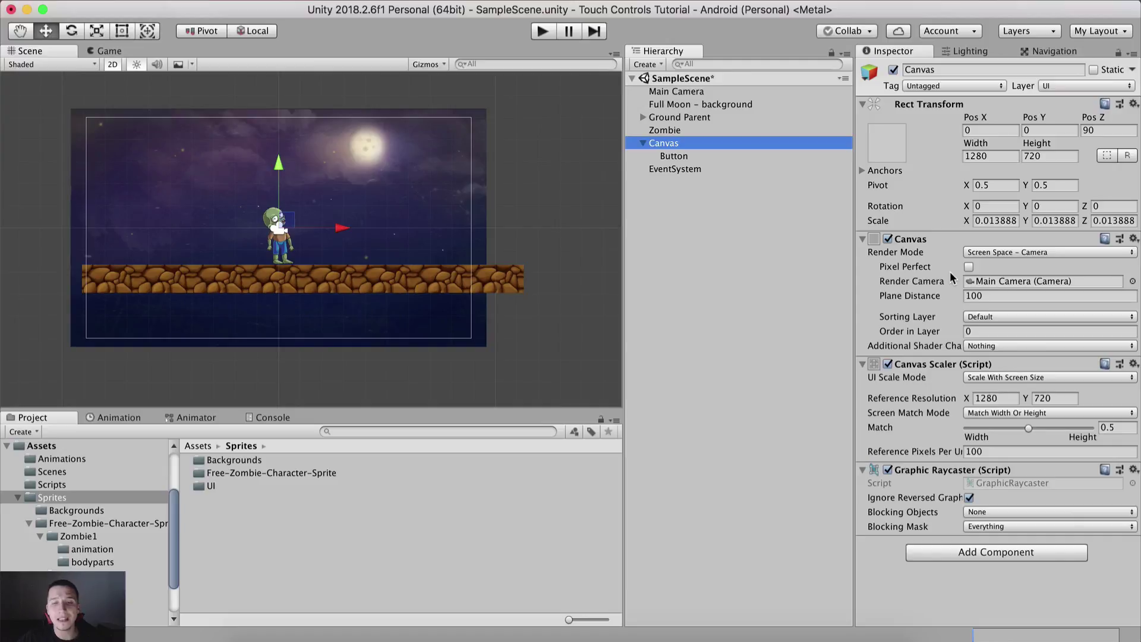
pyautogui.click(665, 129)
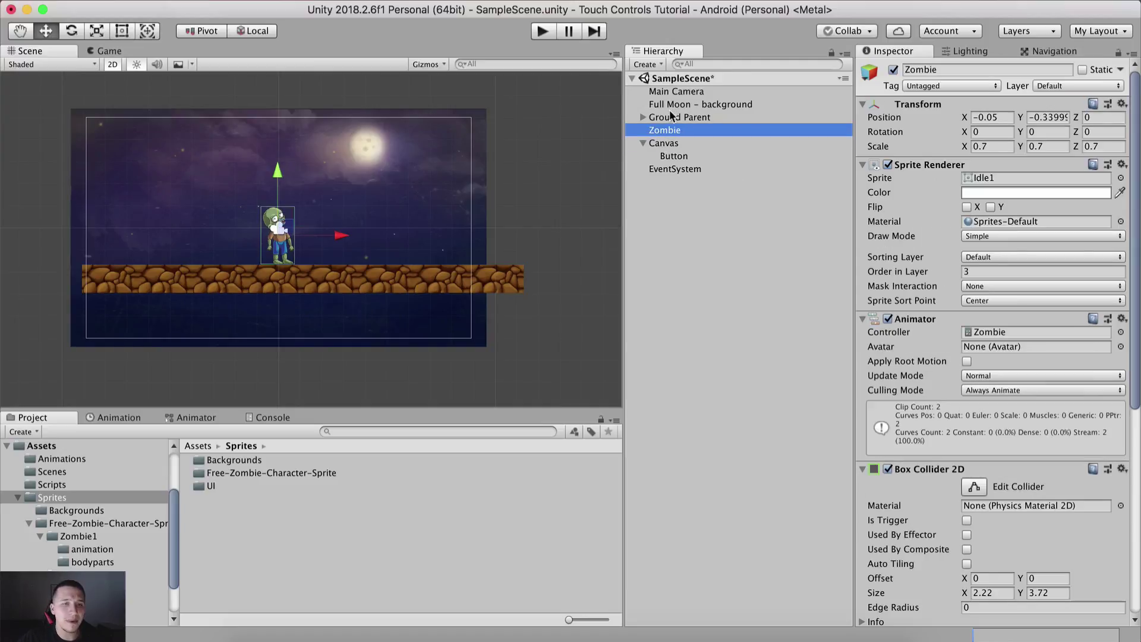
pyautogui.click(672, 116)
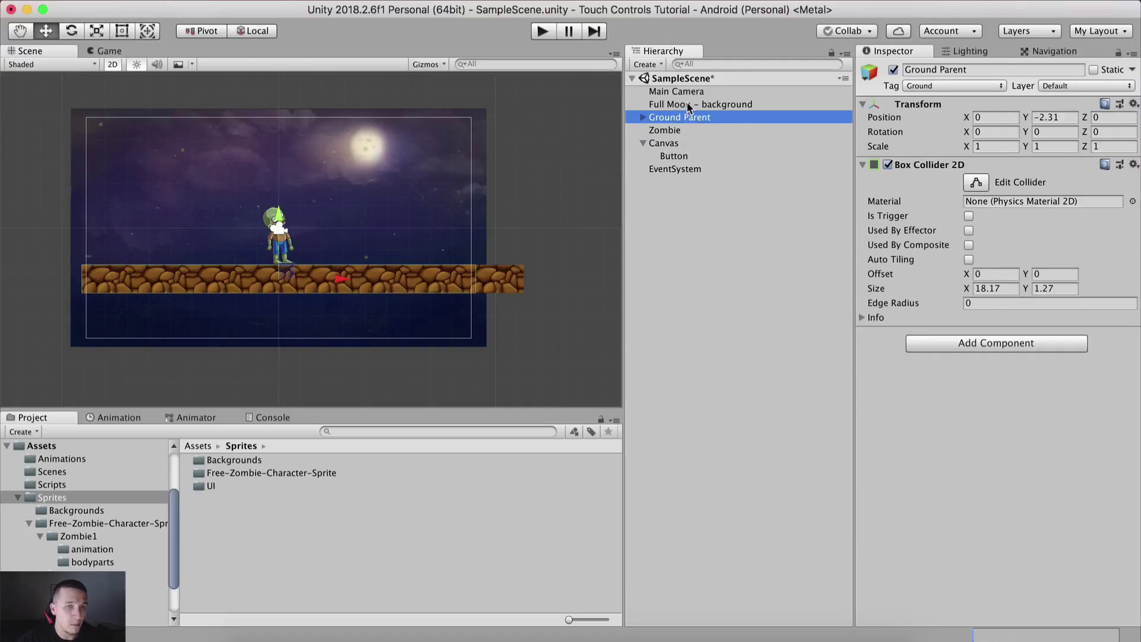
pyautogui.click(688, 105)
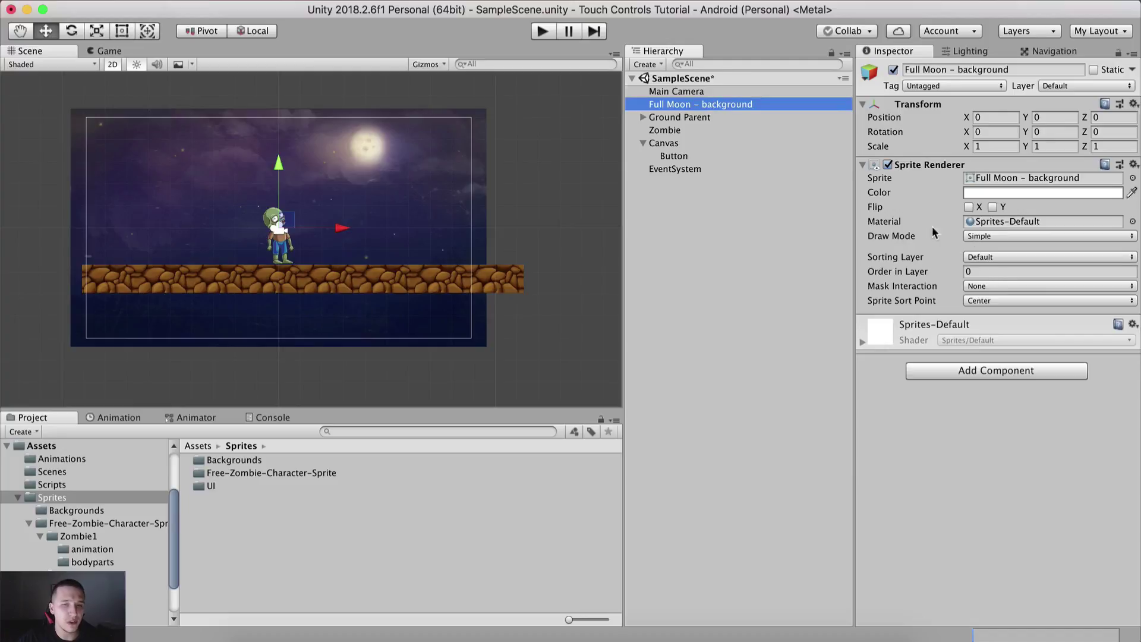
# Set the Canvas's Order in Layer to 2, keeping the Default sorting layer
pyautogui.click(655, 146)
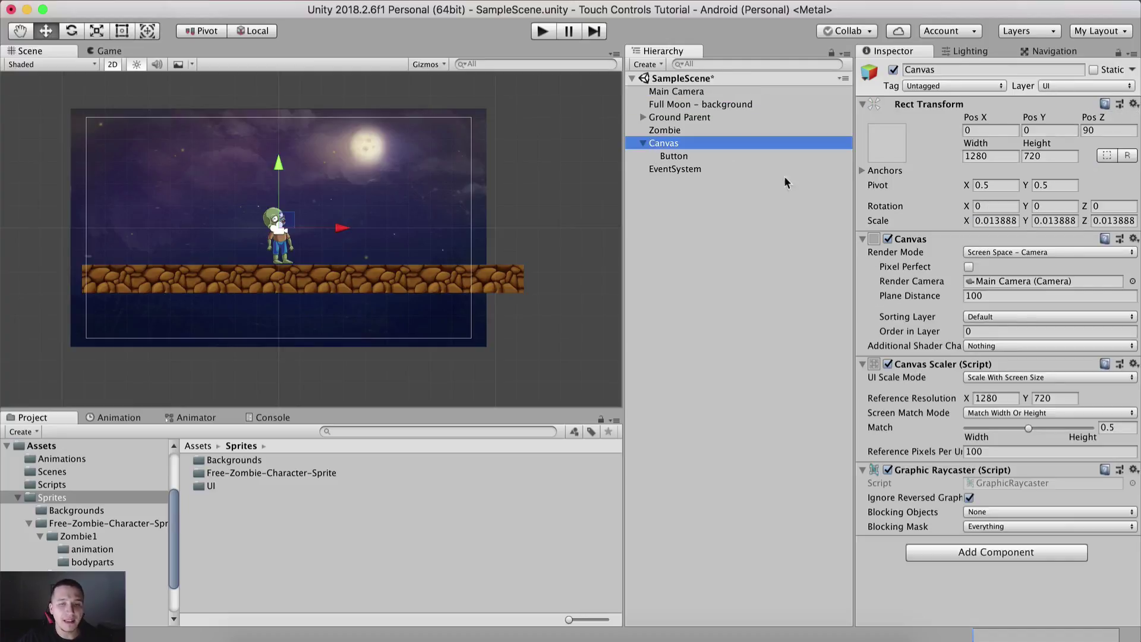
pyautogui.click(996, 316)
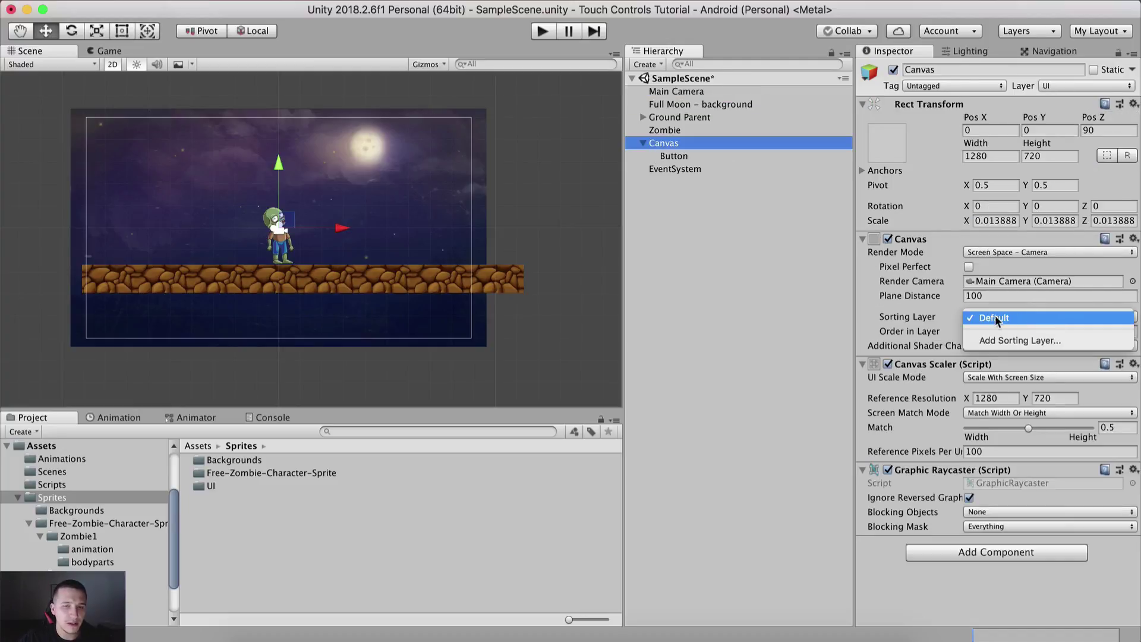
pyautogui.click(716, 279)
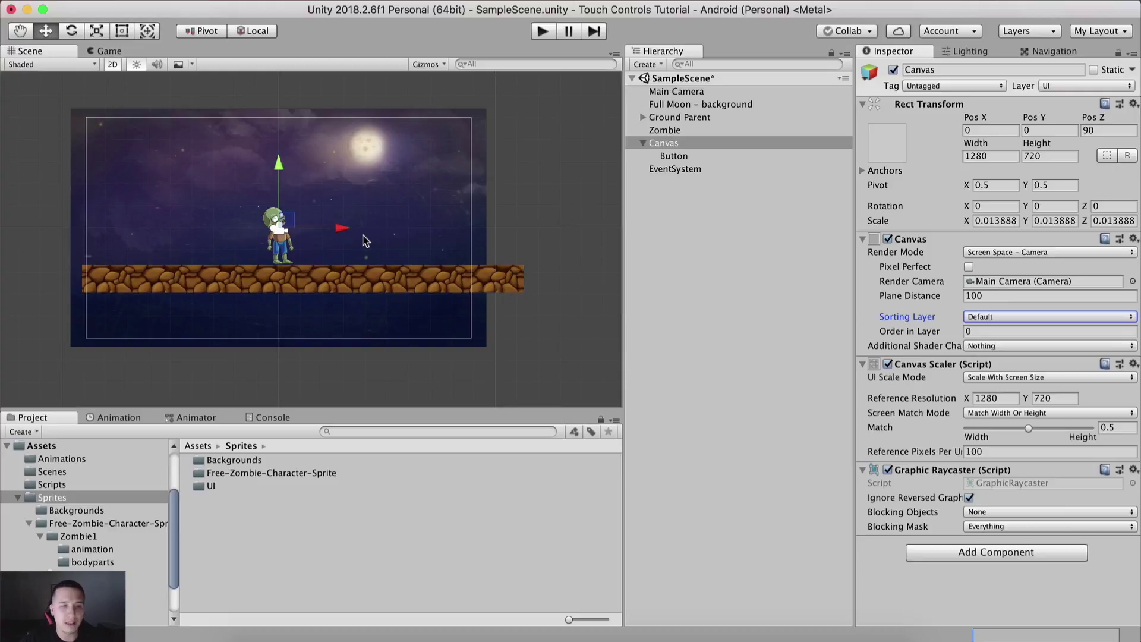
pyautogui.click(988, 331)
pyautogui.write('2')
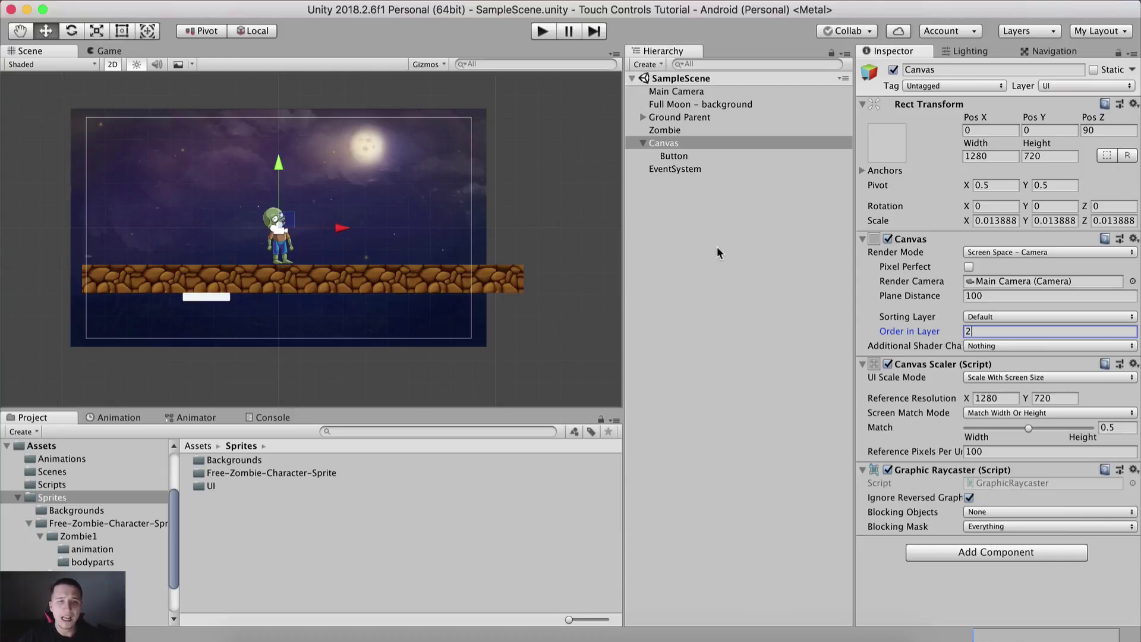
# Rename the Button under the Canvas to Left
pyautogui.click(691, 155)
pyautogui.press('Return')
pyautogui.write('Left')
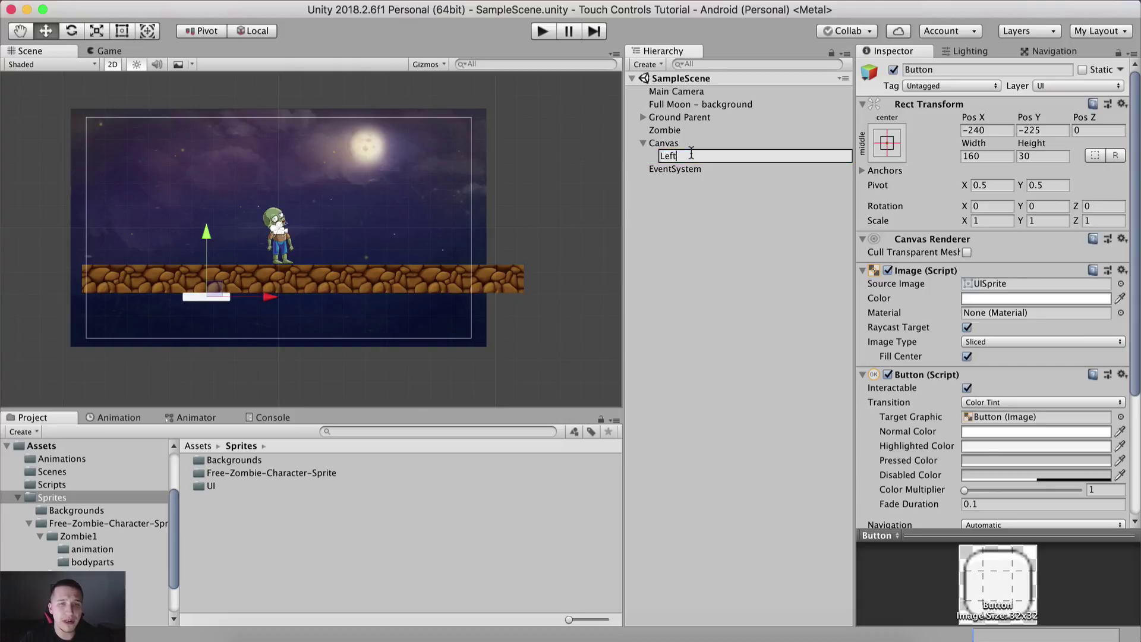
pyautogui.press('Return')
# Set the Left button's width and height to 150 each
pyautogui.click(975, 158)
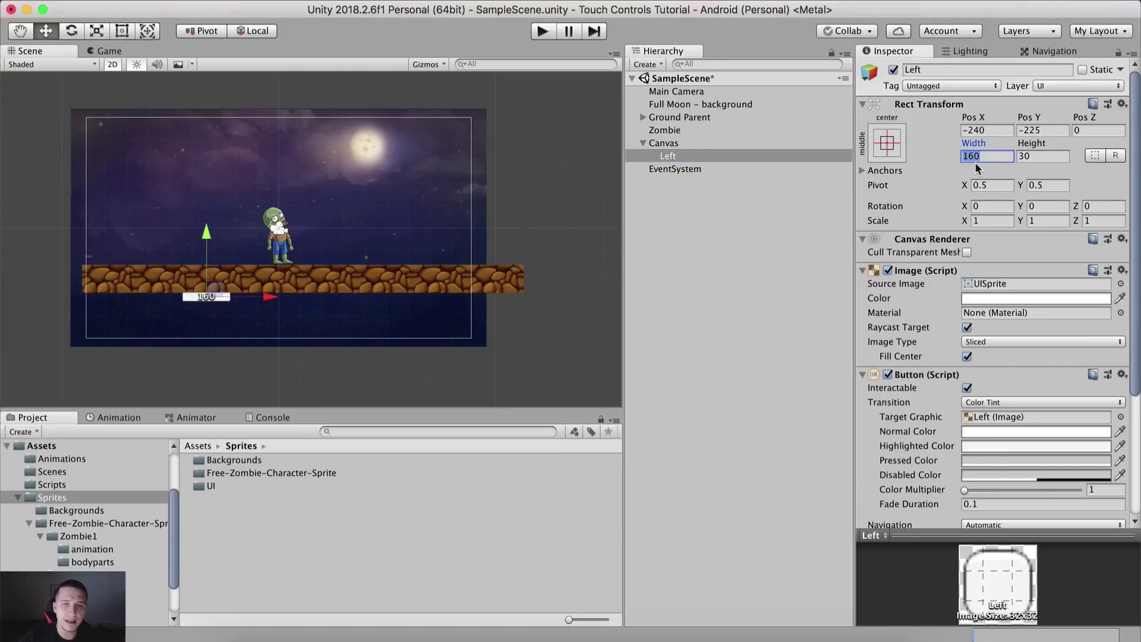
pyautogui.write('150')
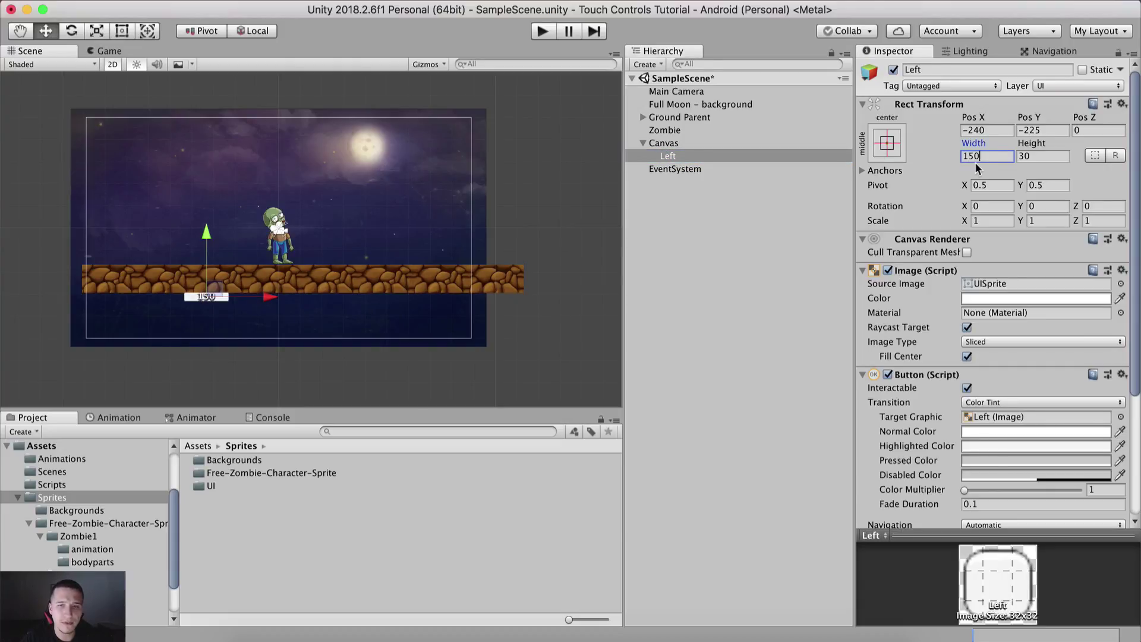
pyautogui.press('Tab')
pyautogui.write('150')
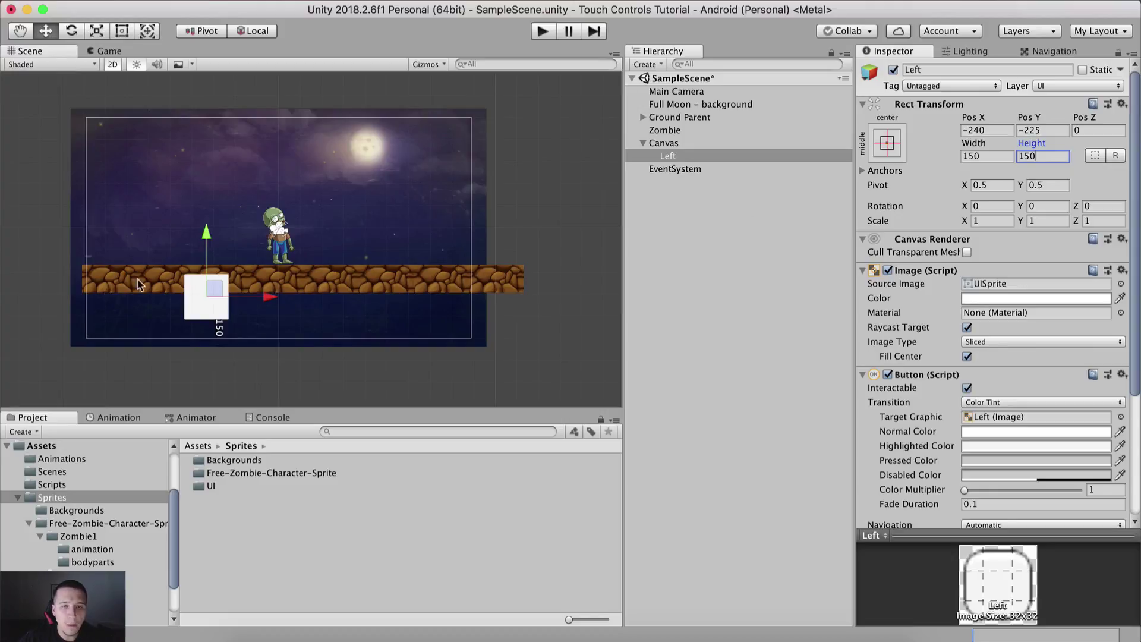
# Anchor the Left button to the canvas's bottom-left corner, setting its pivot and position there as well
pyautogui.click(703, 156)
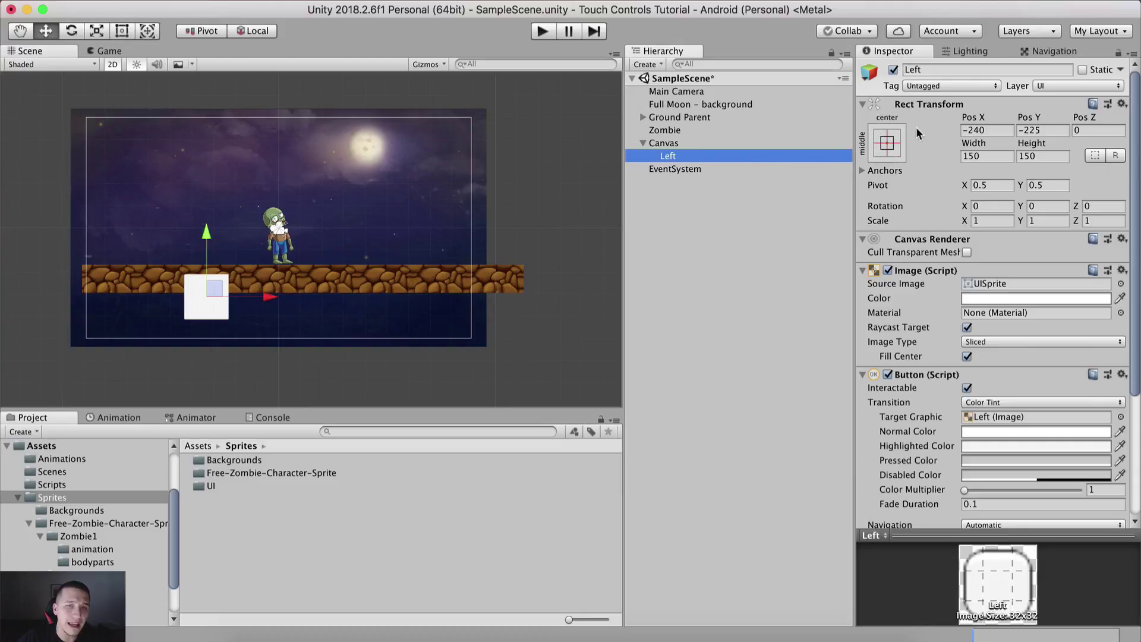
pyautogui.click(885, 144)
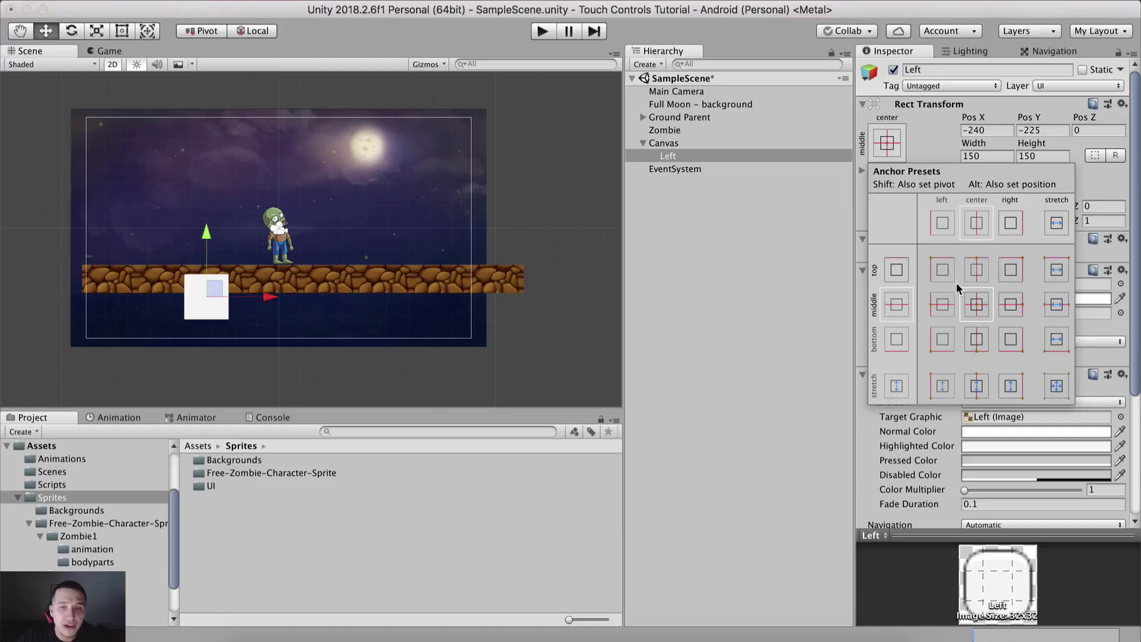
pyautogui.click(902, 153)
pyautogui.click(884, 140)
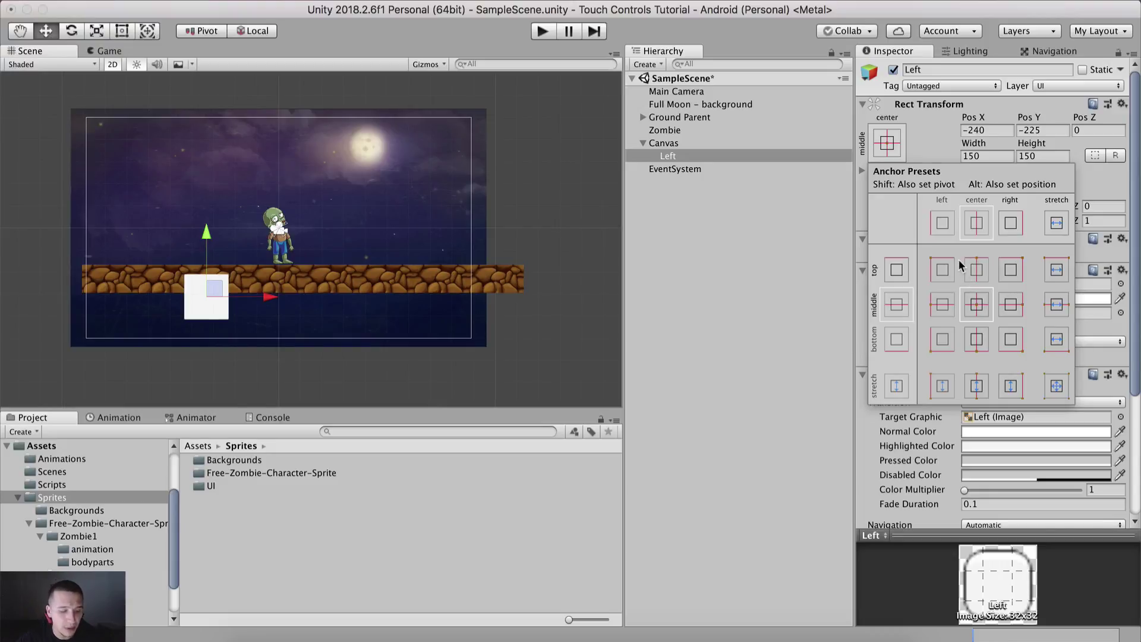
pyautogui.press('shift')
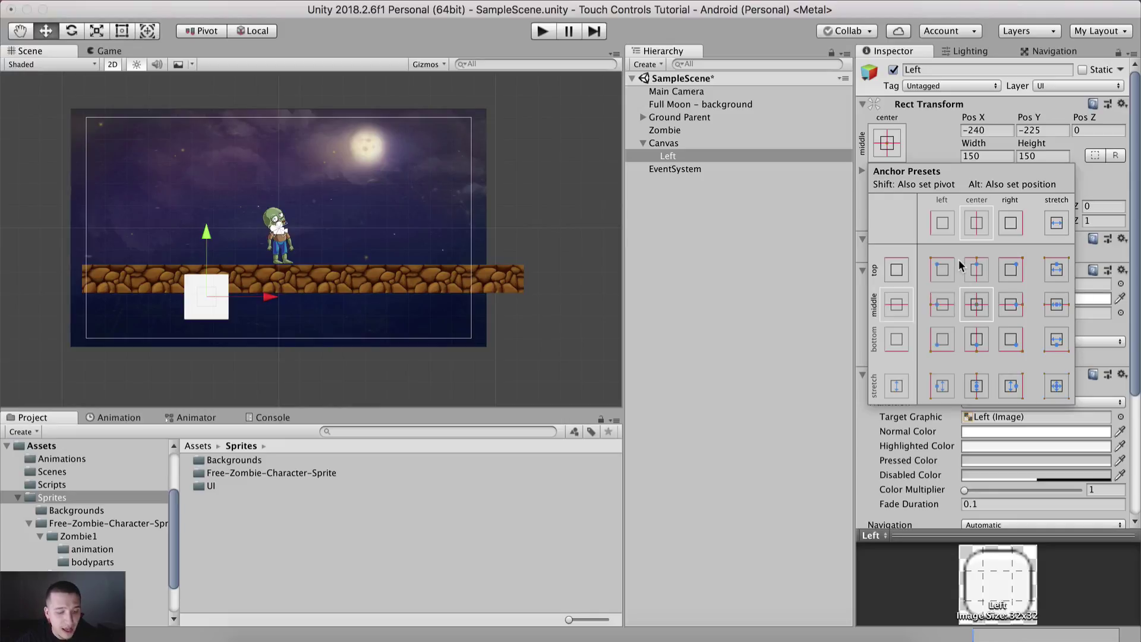
pyautogui.press('alt')
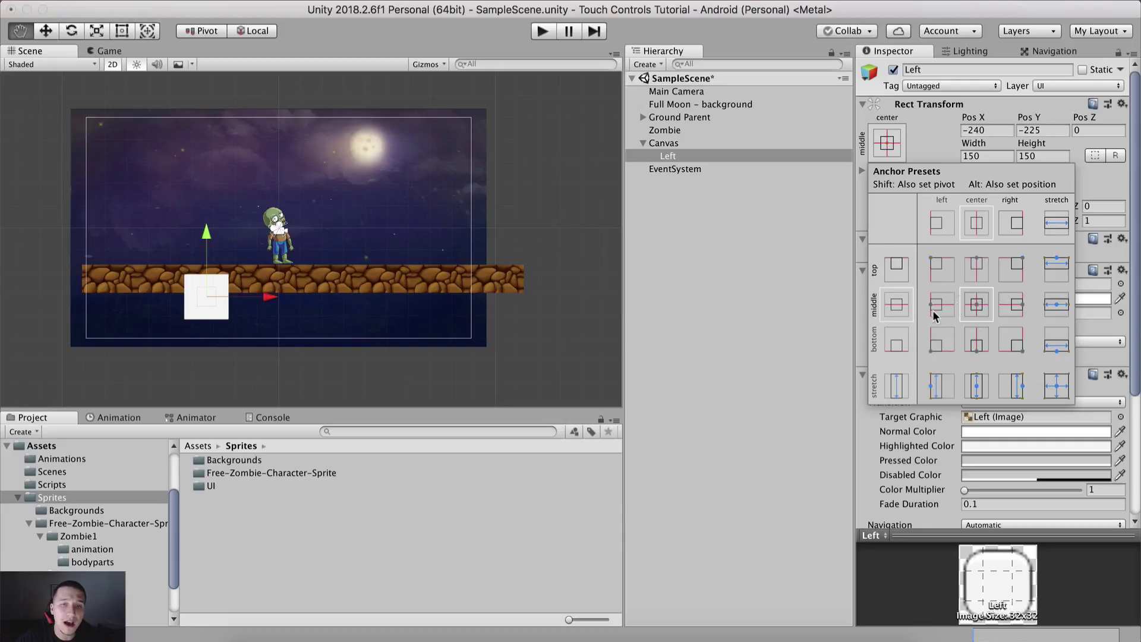
pyautogui.keyDown('alt'); pyautogui.keyDown('shift'); pyautogui.click(943, 342); pyautogui.keyUp('shift'); pyautogui.keyUp('alt')
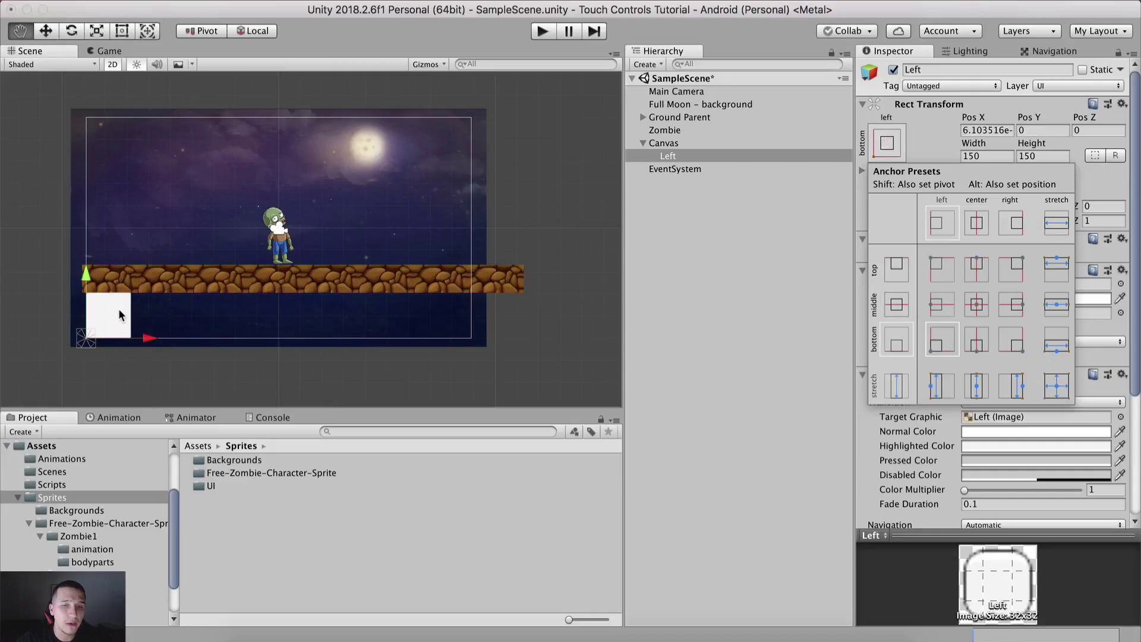
pyautogui.press('w')
# Duplicate the Left button twice under the Canvas
pyautogui.click(686, 156)
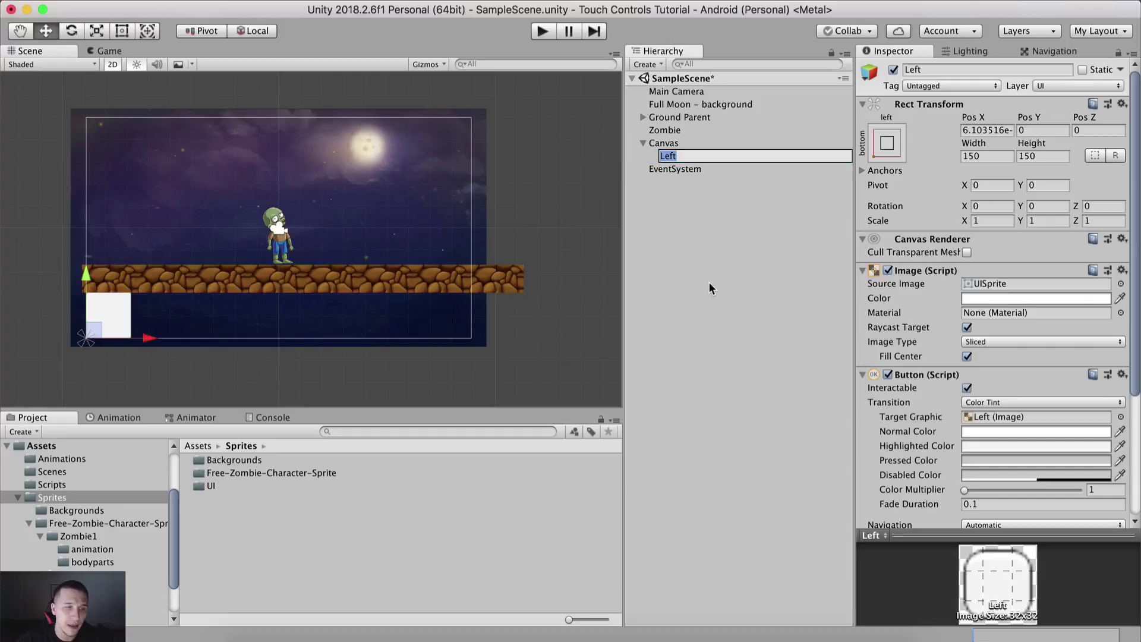
pyautogui.press('super+d')
pyautogui.click(718, 241)
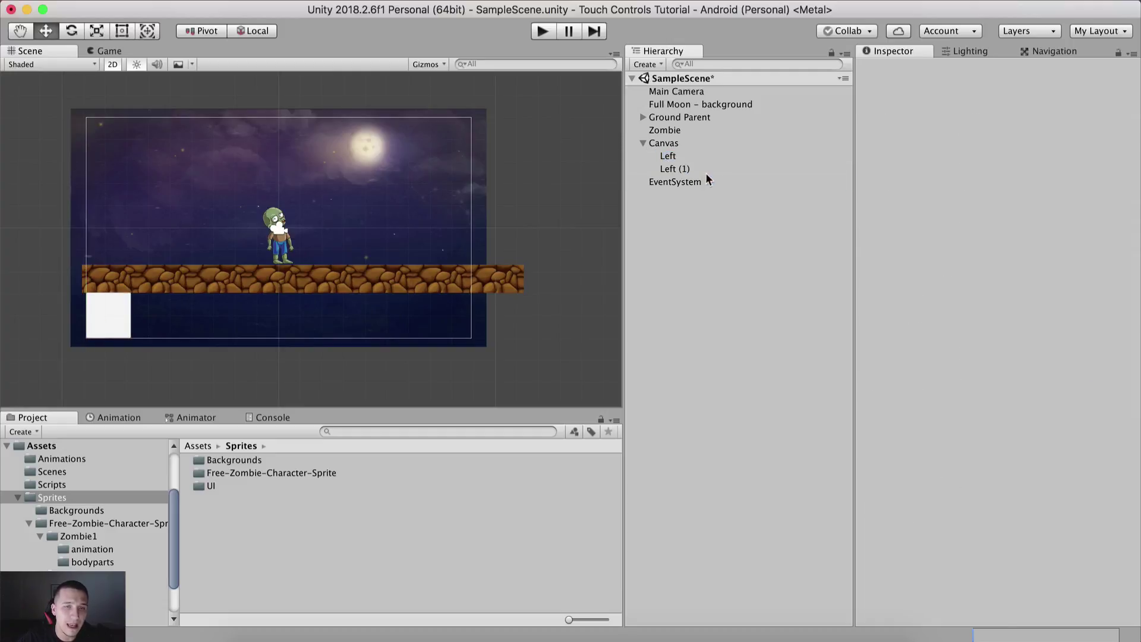
pyautogui.click(706, 171)
pyautogui.press('super+d')
# Rename the two copies of the Left button as Right and Jump
pyautogui.click(700, 169)
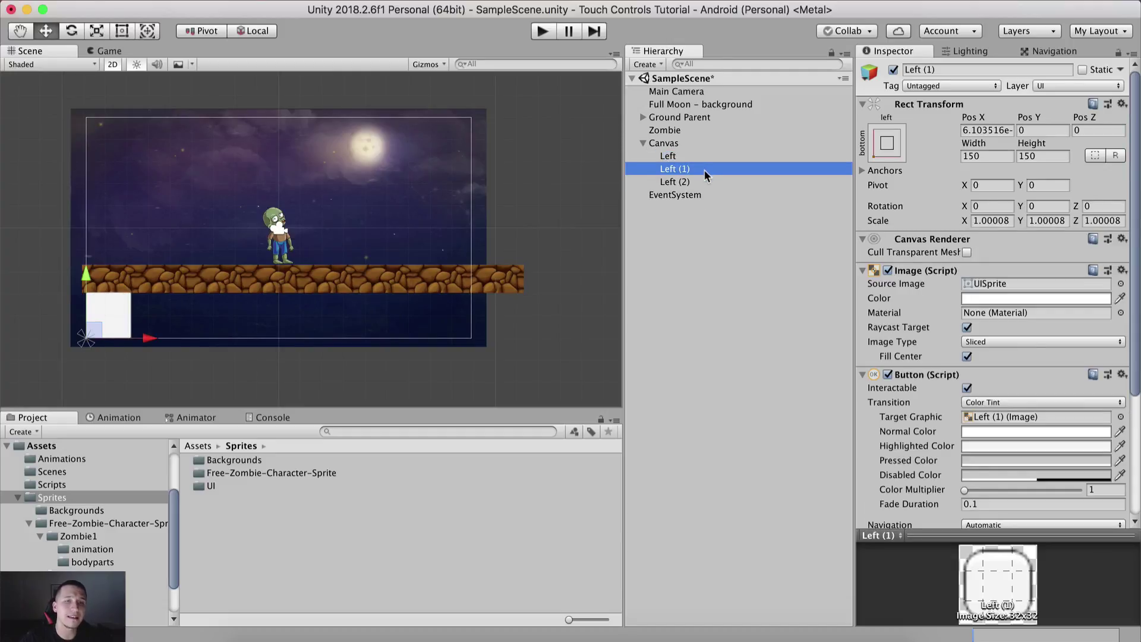
pyautogui.click(703, 170)
pyautogui.write('Right')
pyautogui.press('Return')
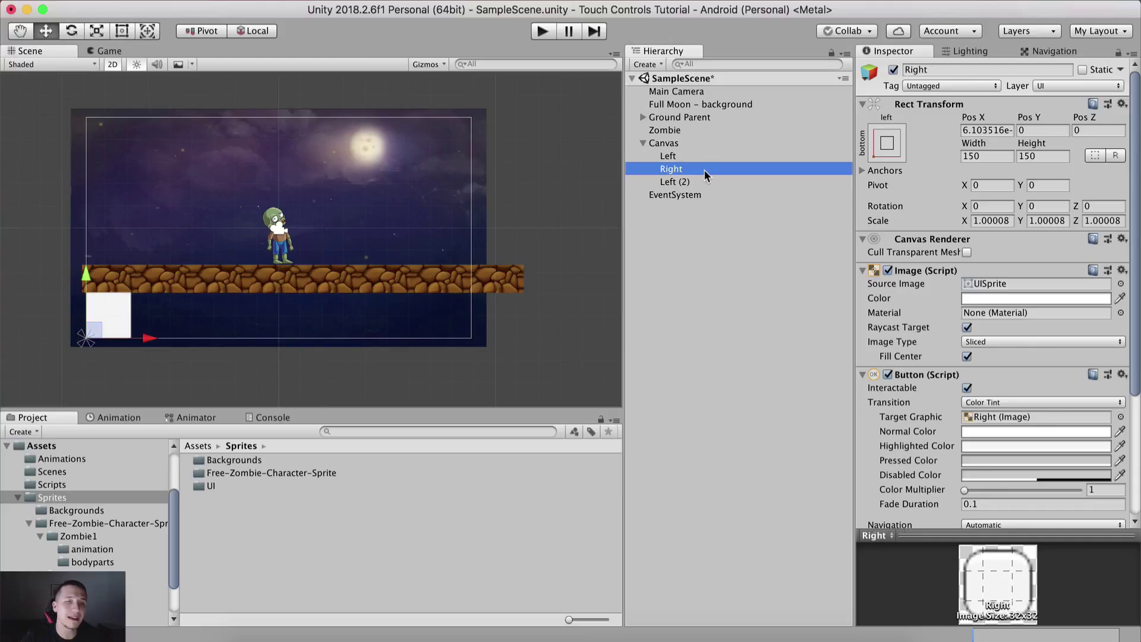
pyautogui.press('Down')
pyautogui.press('Return')
pyautogui.write('Jump')
pyautogui.press('Return')
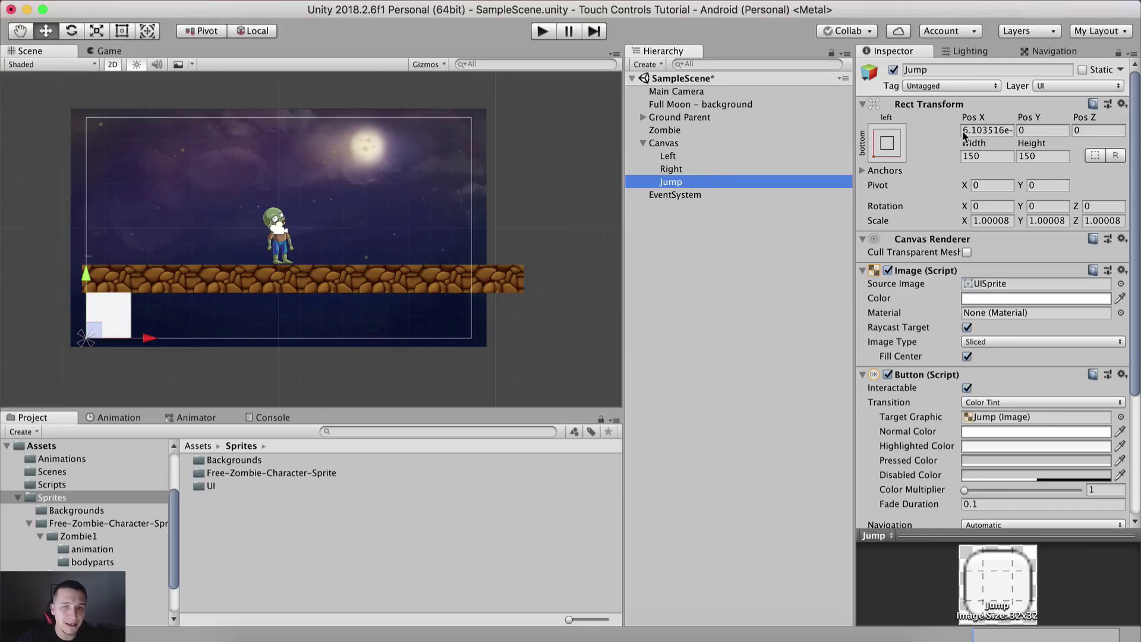
# Anchor the Jump button to the canvas's bottom-right corner, including its pivot and position
pyautogui.click(884, 151)
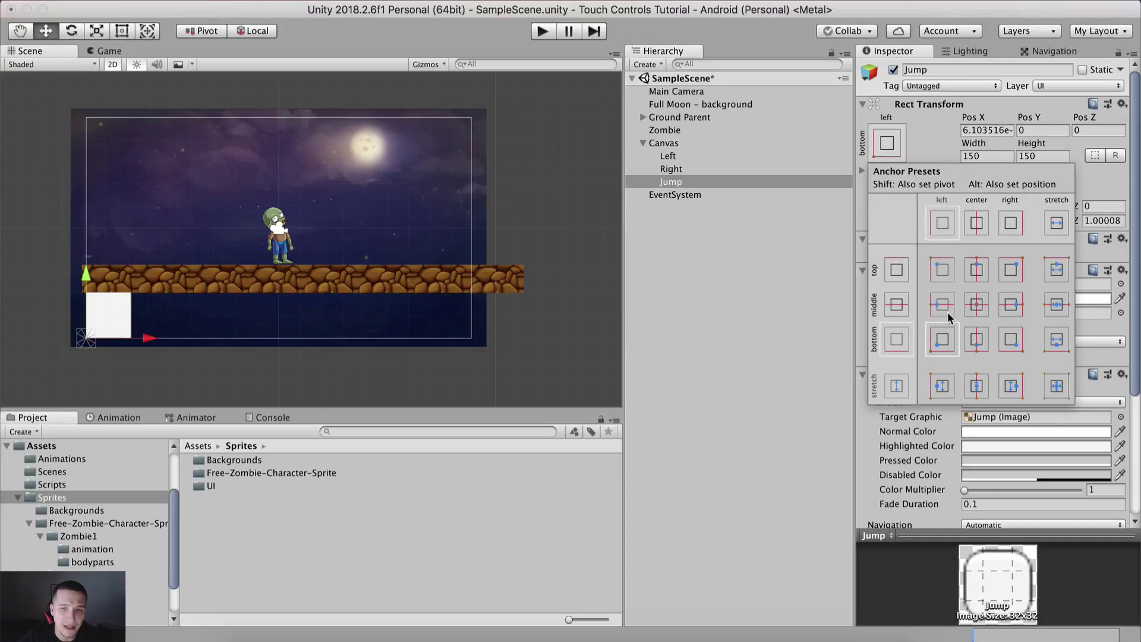
pyautogui.hotkey('shift', 'alt')
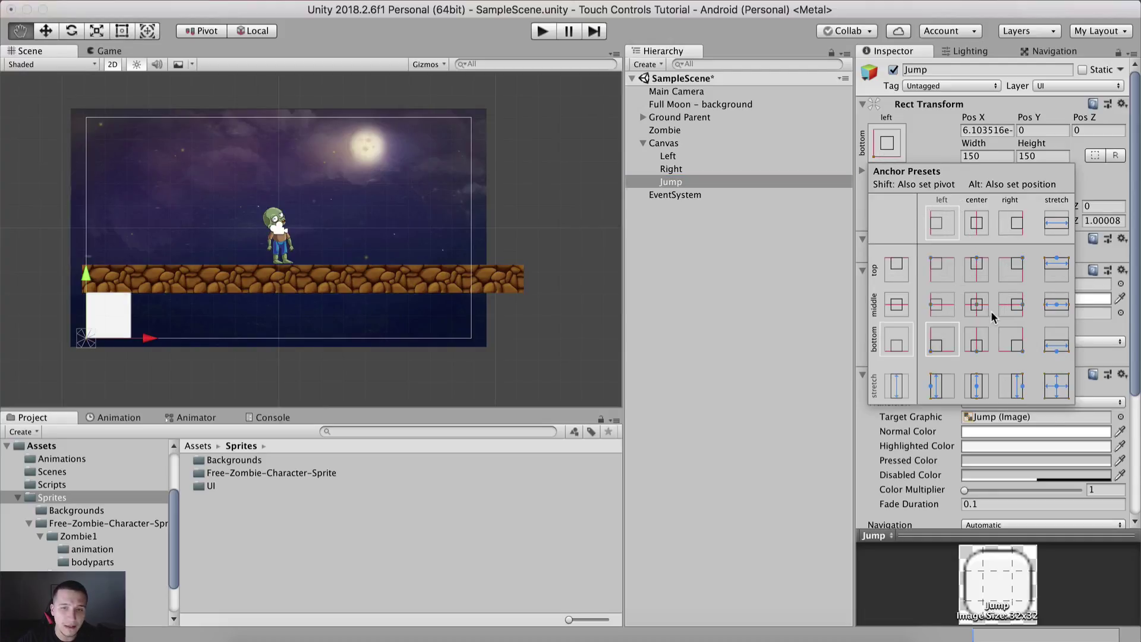
pyautogui.keyDown('alt'); pyautogui.keyDown('shift'); pyautogui.click(1013, 340); pyautogui.keyUp('shift'); pyautogui.keyUp('alt')
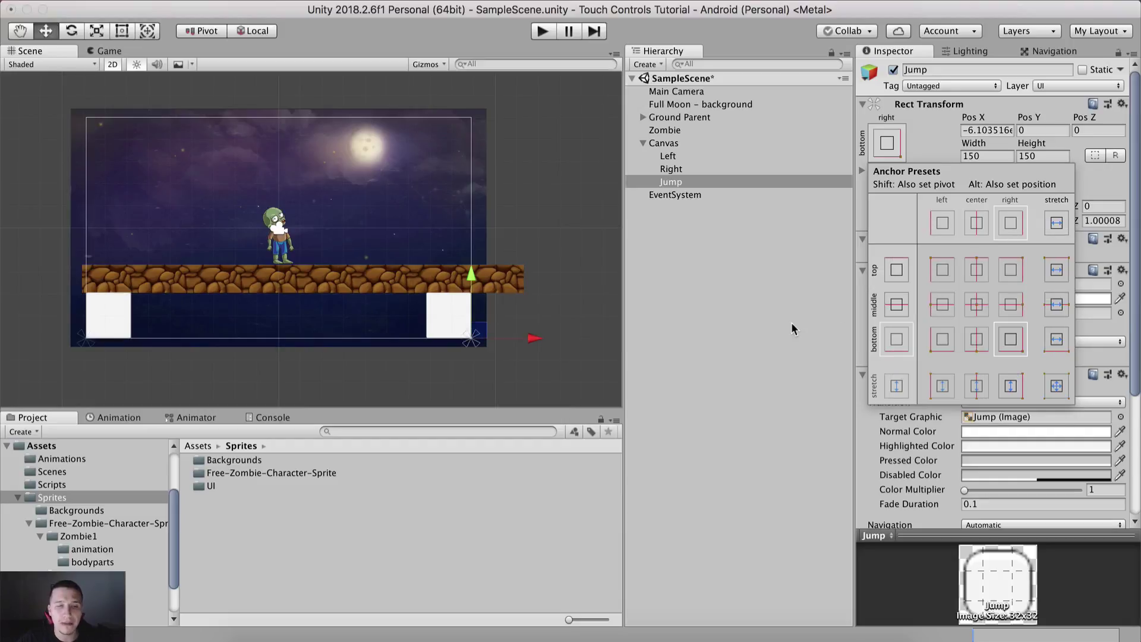
pyautogui.click(760, 316)
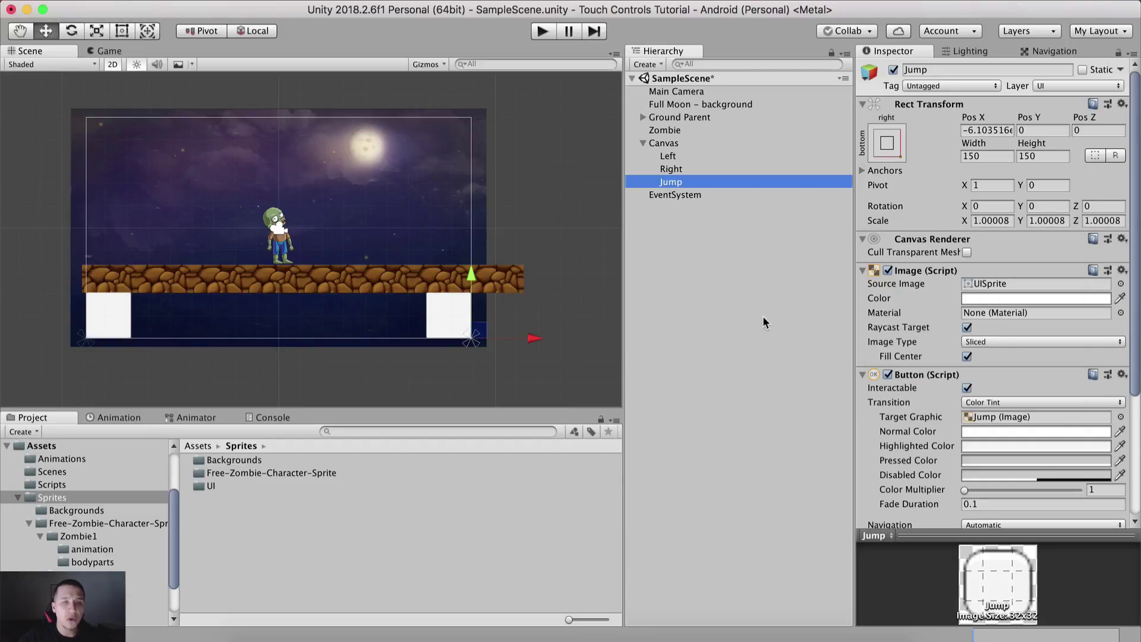
# Open the yellow sprite folder under Sprites/UI/png and select the button_back sprite to preview it
pyautogui.doubleClick(210, 486)
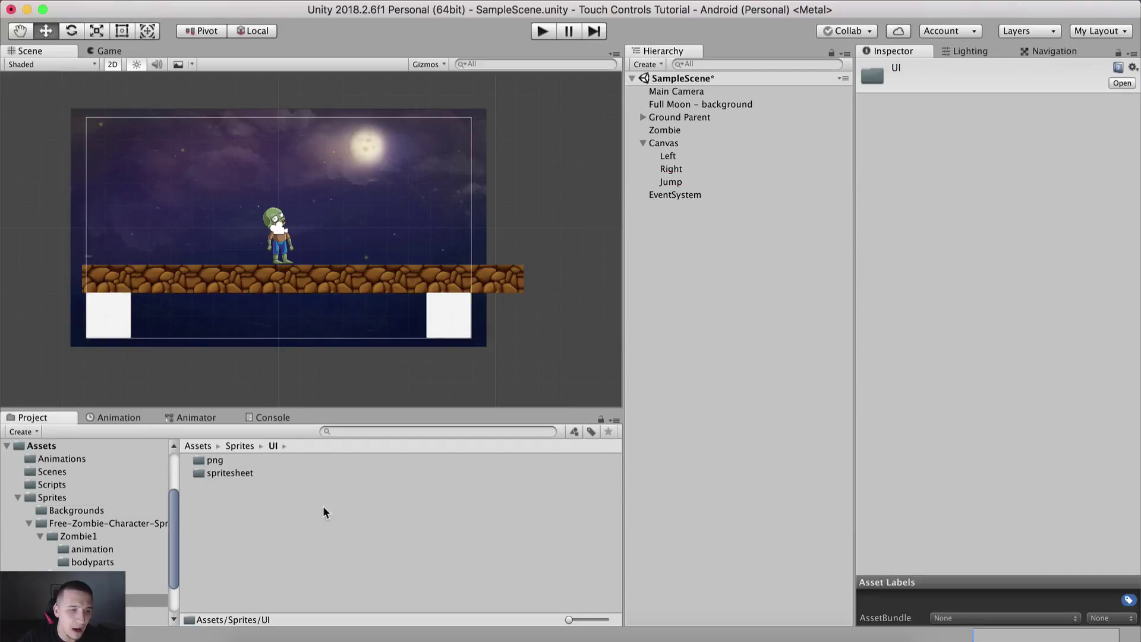
pyautogui.doubleClick(217, 463)
pyautogui.doubleClick(220, 474)
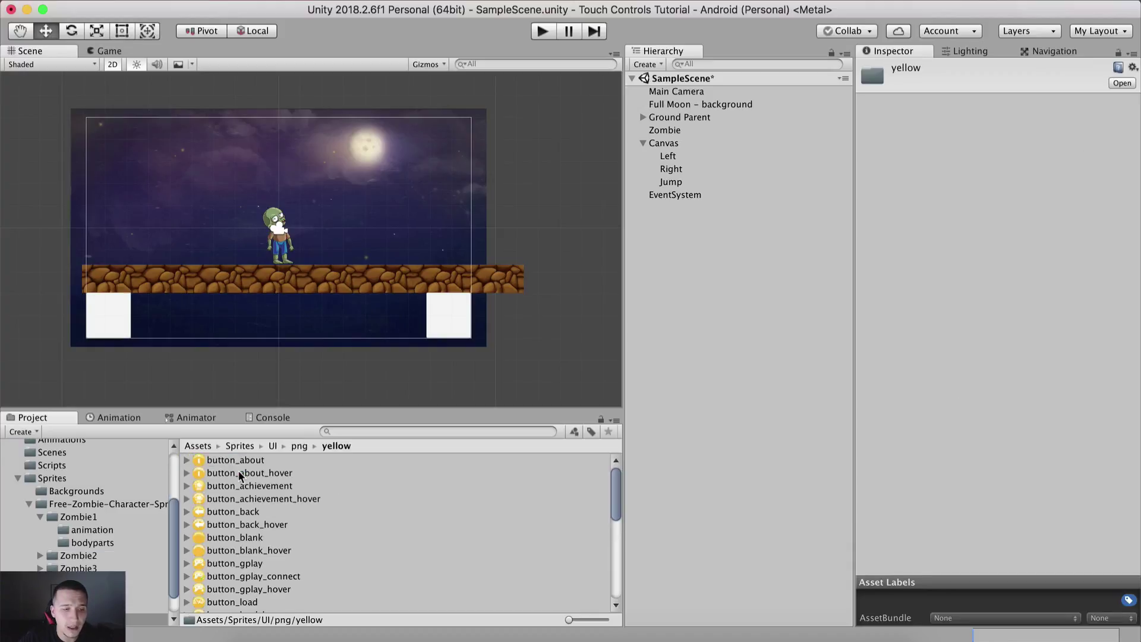
pyautogui.click(228, 514)
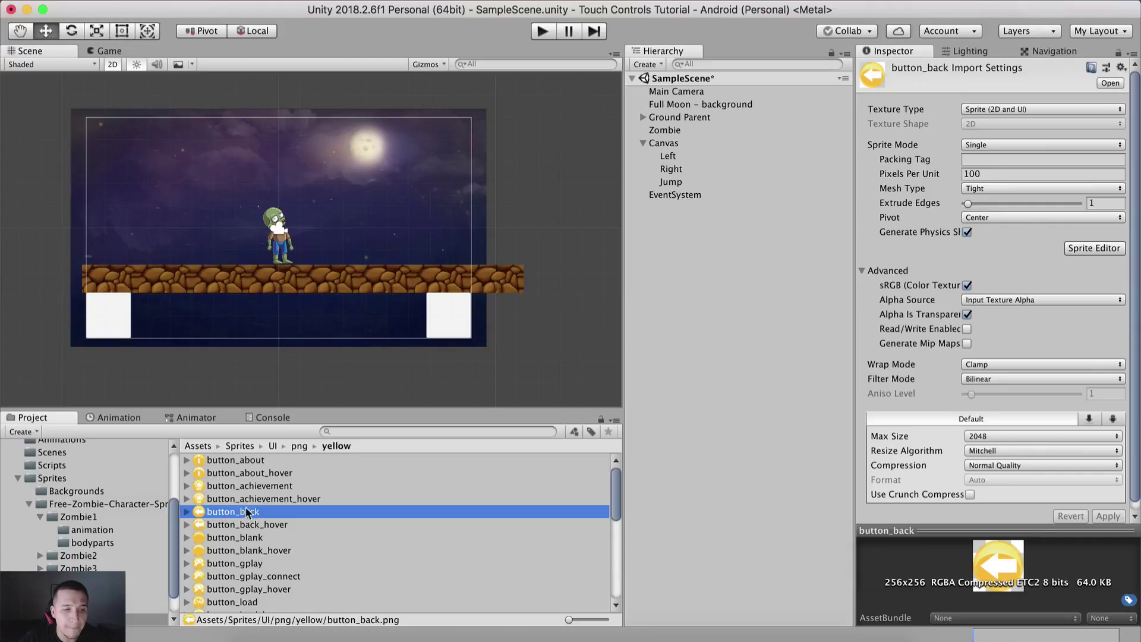
# Assign button_back as the source image of the Left, Right and Jump buttons together
pyautogui.click(668, 182)
pyautogui.keyDown('shift'); pyautogui.click(671, 169); pyautogui.keyUp('shift')
pyautogui.keyDown('shift'); pyautogui.click(669, 156); pyautogui.keyUp('shift')
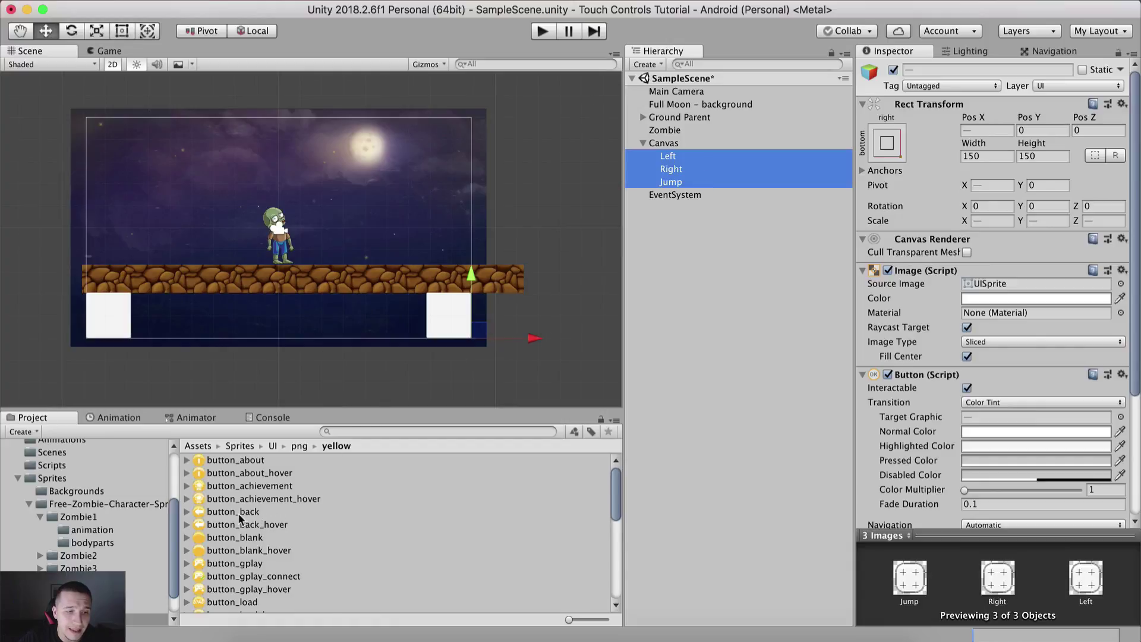
pyautogui.moveTo(239, 515); pyautogui.dragTo(988, 285)
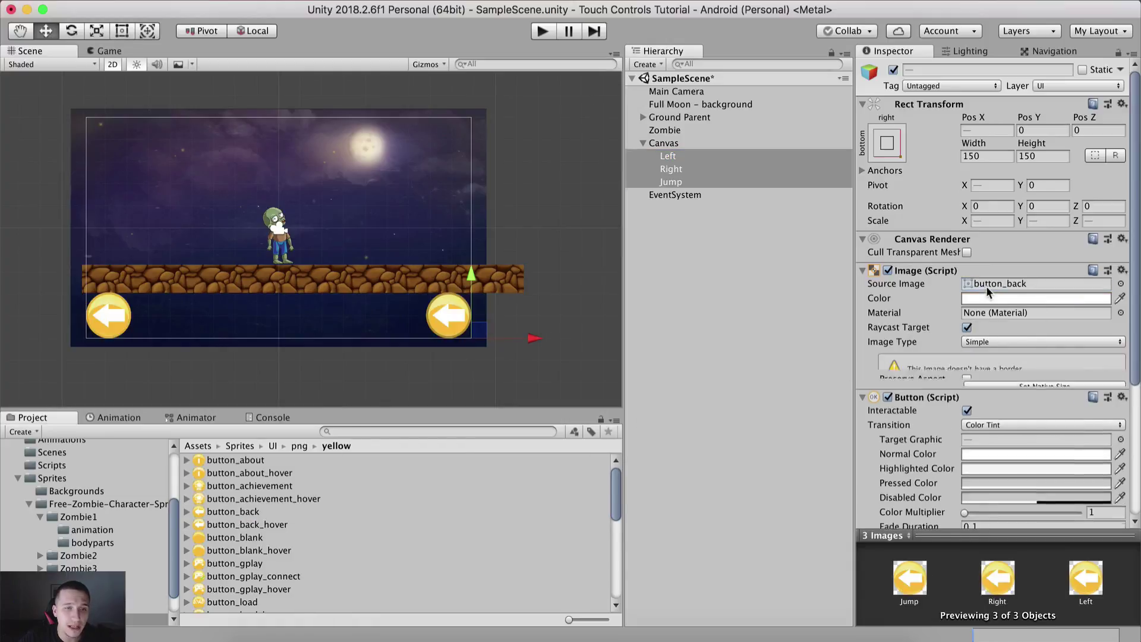
pyautogui.click(665, 310)
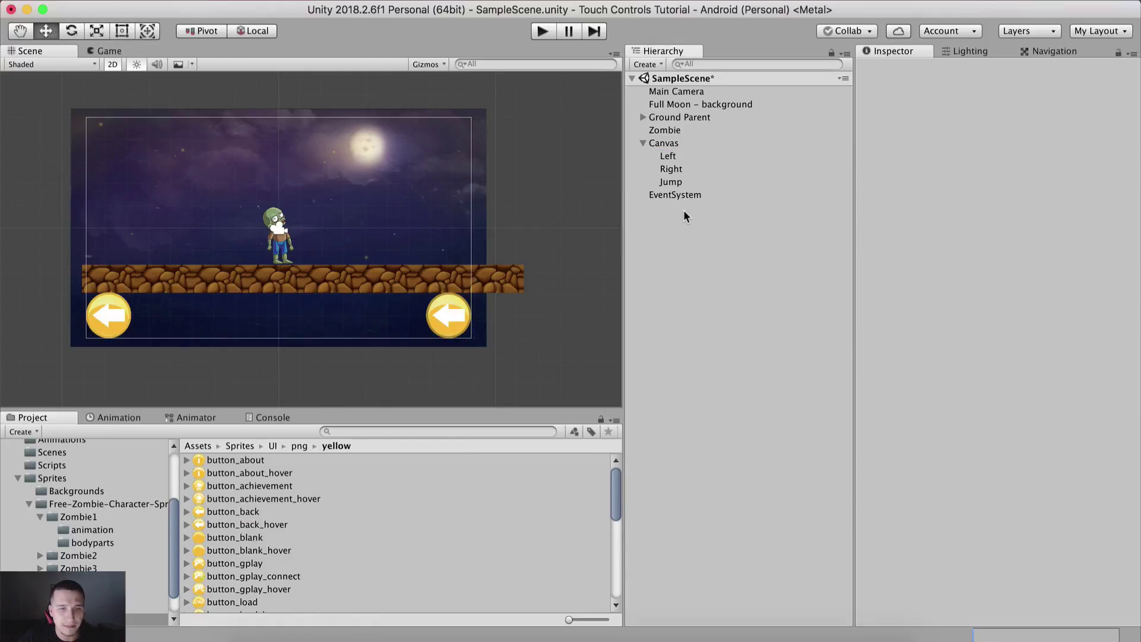
# Move the Right button horizontally to sit beside the Left button, at Pos X about 171
pyautogui.click(689, 171)
pyautogui.moveTo(140, 340); pyautogui.dragTo(183, 339)
pyautogui.moveTo(158, 351); pyautogui.dragTo(245, 353, button='middle')
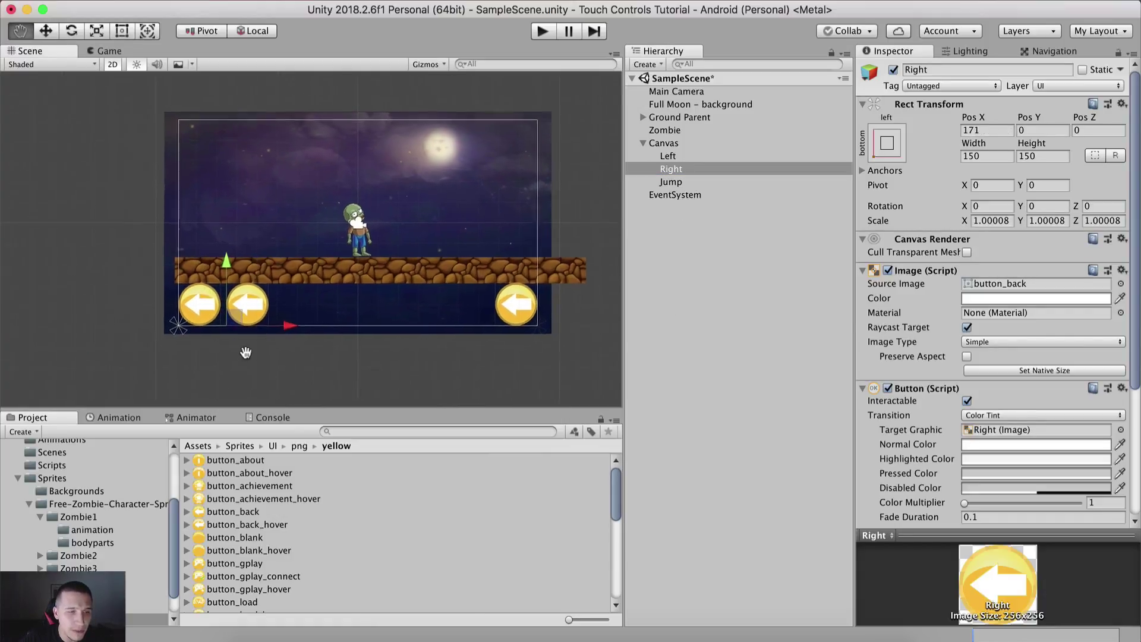
pyautogui.scroll(4, 245, 353)
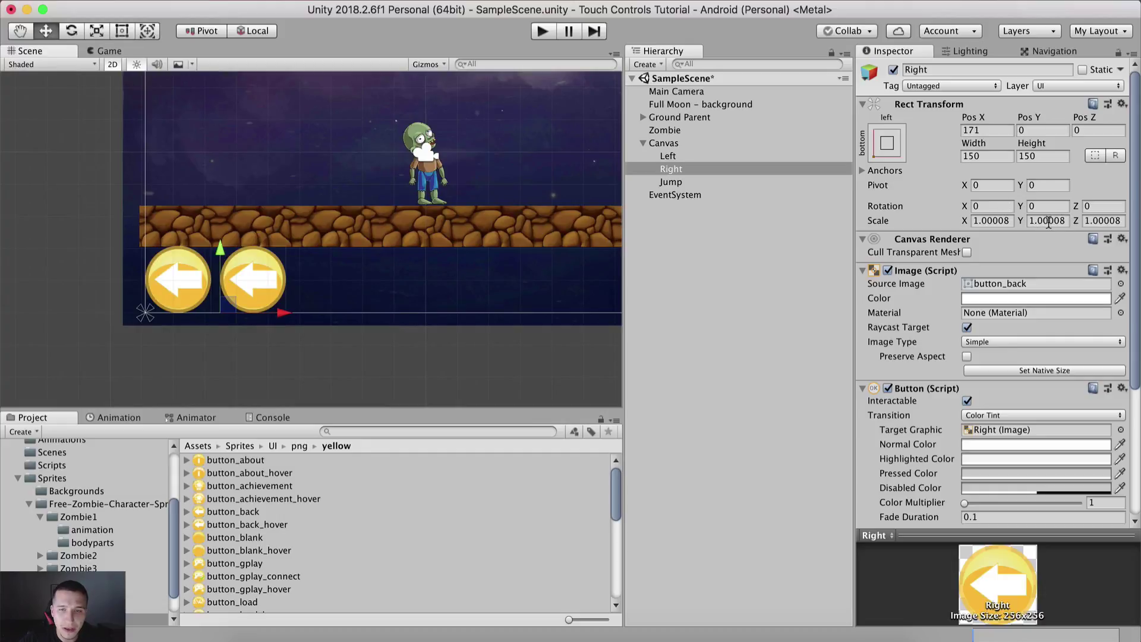
# Set the Right button's Z rotation to 180
pyautogui.moveTo(1075, 207); pyautogui.dragTo(1080, 216)
pyautogui.click(1094, 202)
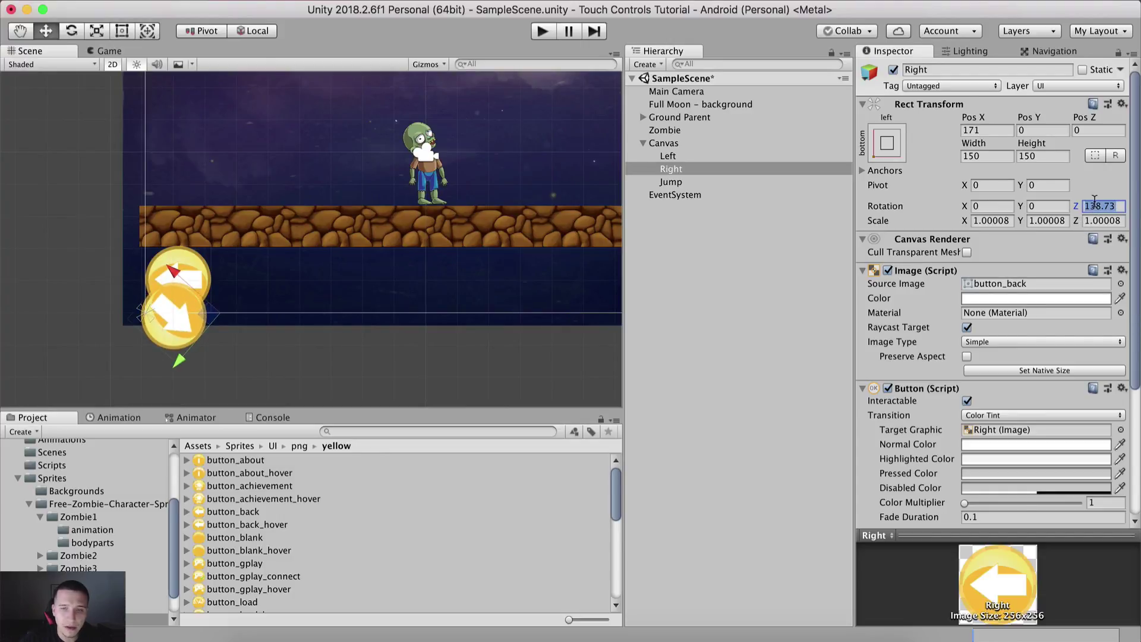
pyautogui.write('180')
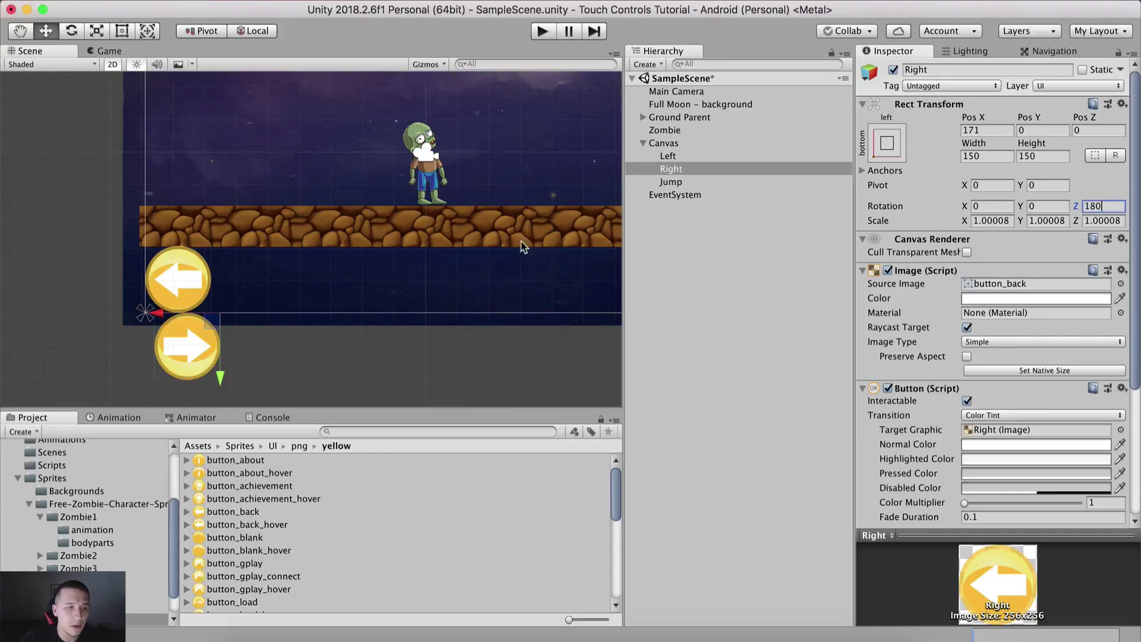
# Reposition the rotated Right button level with the Left button, at Pos X about 317 and Pos Y about 150
pyautogui.moveTo(220, 378); pyautogui.dragTo(256, 285)
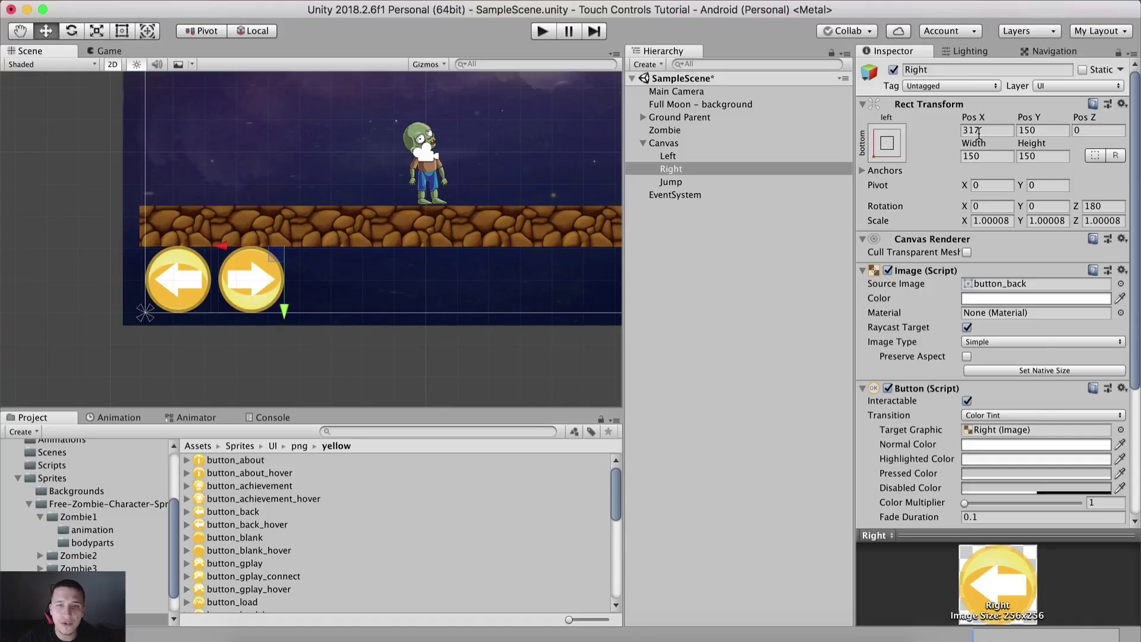
pyautogui.click(980, 131)
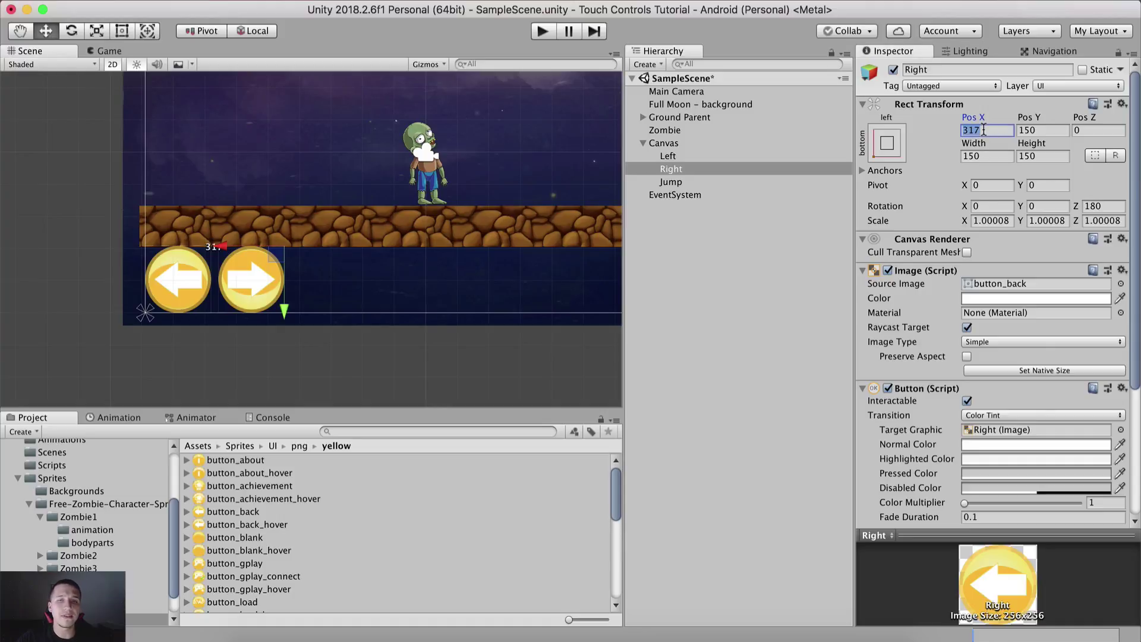
pyautogui.press('Tab')
# Set the Jump button's Z rotation to -90 and move it back into the canvas's bottom-right corner, at Pos X about -154
pyautogui.scroll(-4, 385, 231)
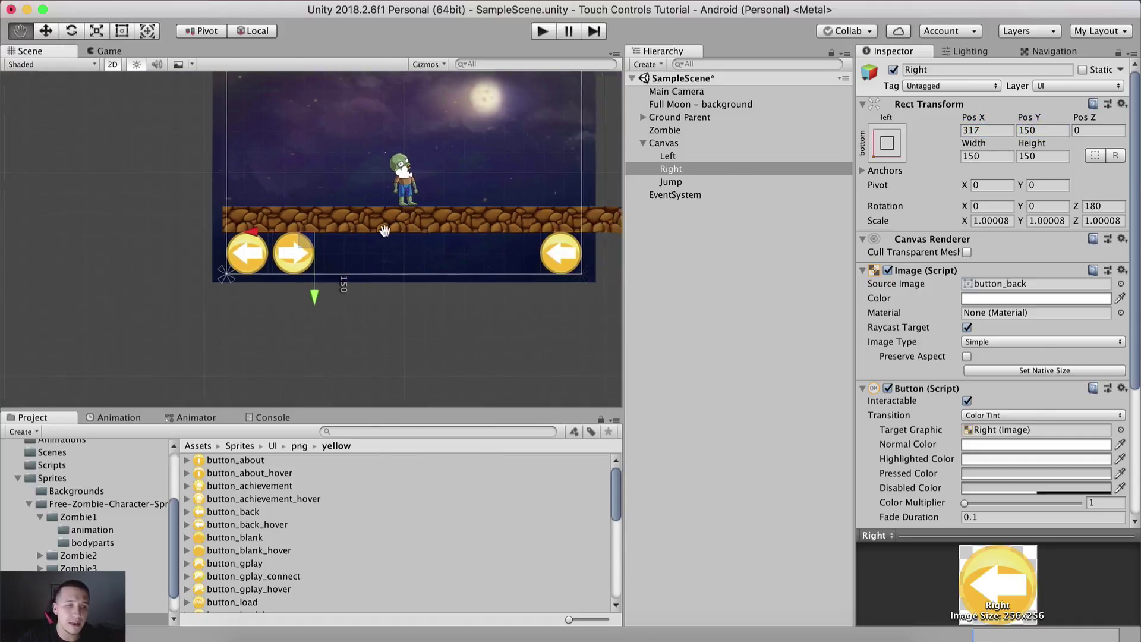
pyautogui.moveTo(385, 230); pyautogui.dragTo(290, 221, button='middle')
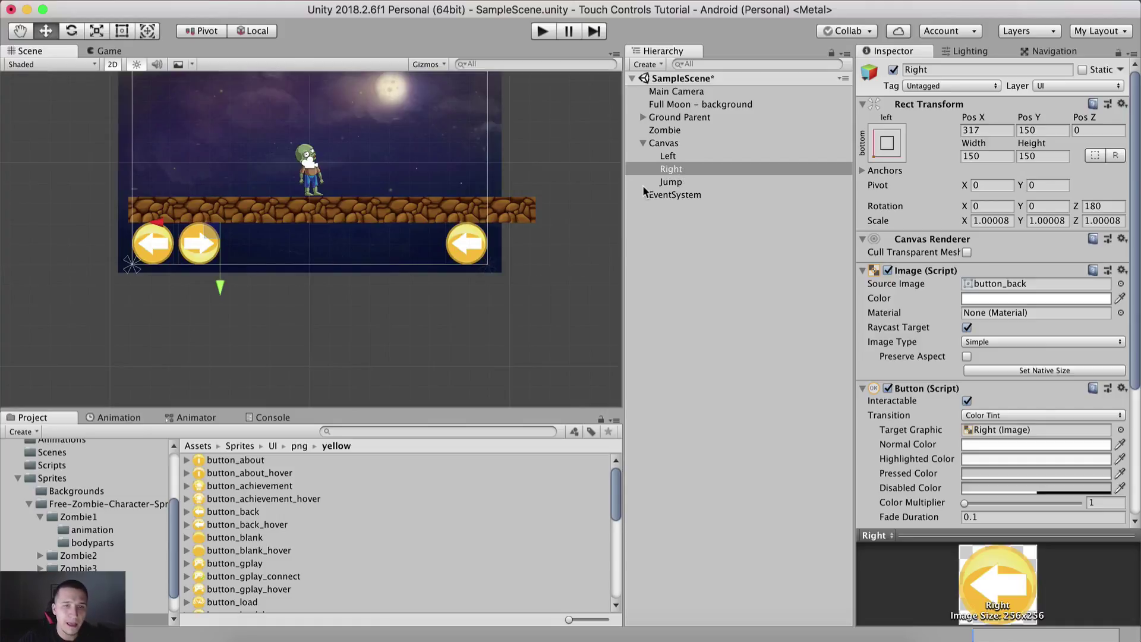
pyautogui.click(670, 183)
pyautogui.hscroll(4, 420, 310)
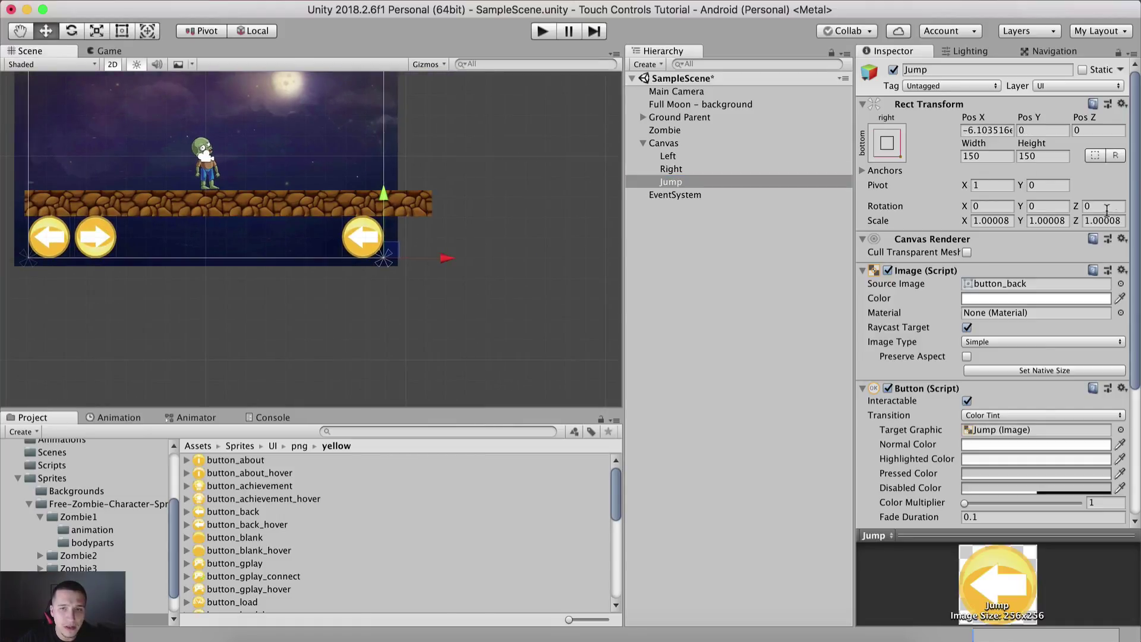
pyautogui.click(1101, 205)
pyautogui.write('-')
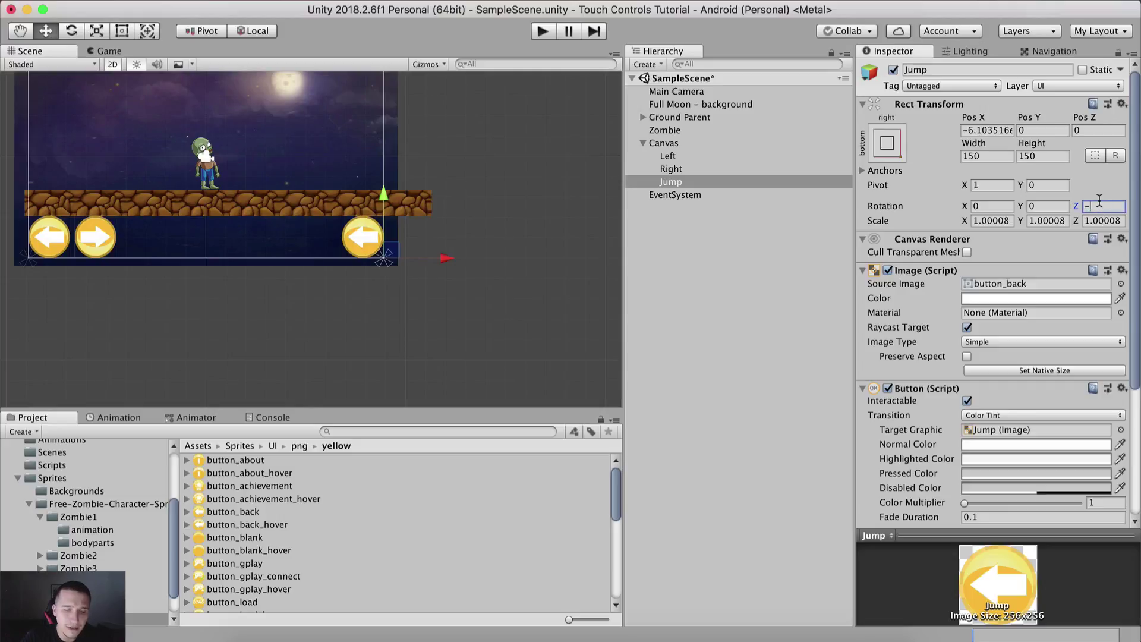
pyautogui.write('90')
pyautogui.moveTo(450, 258); pyautogui.dragTo(412, 262)
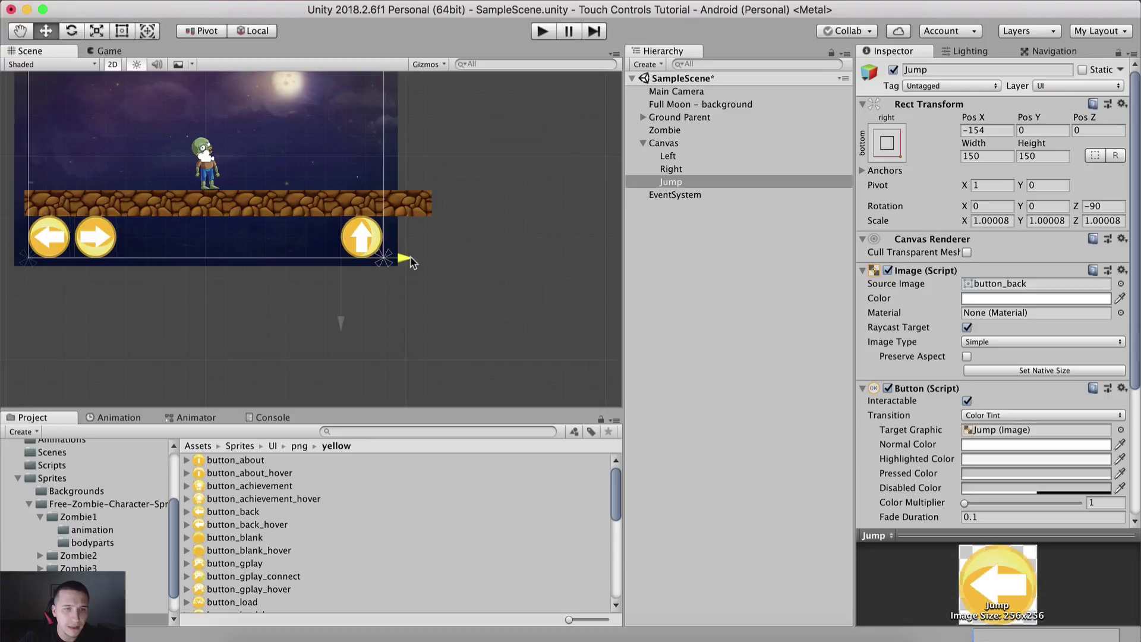
# Save the scene and check the layout of the three buttons in the Game view
pyautogui.press('super+s')
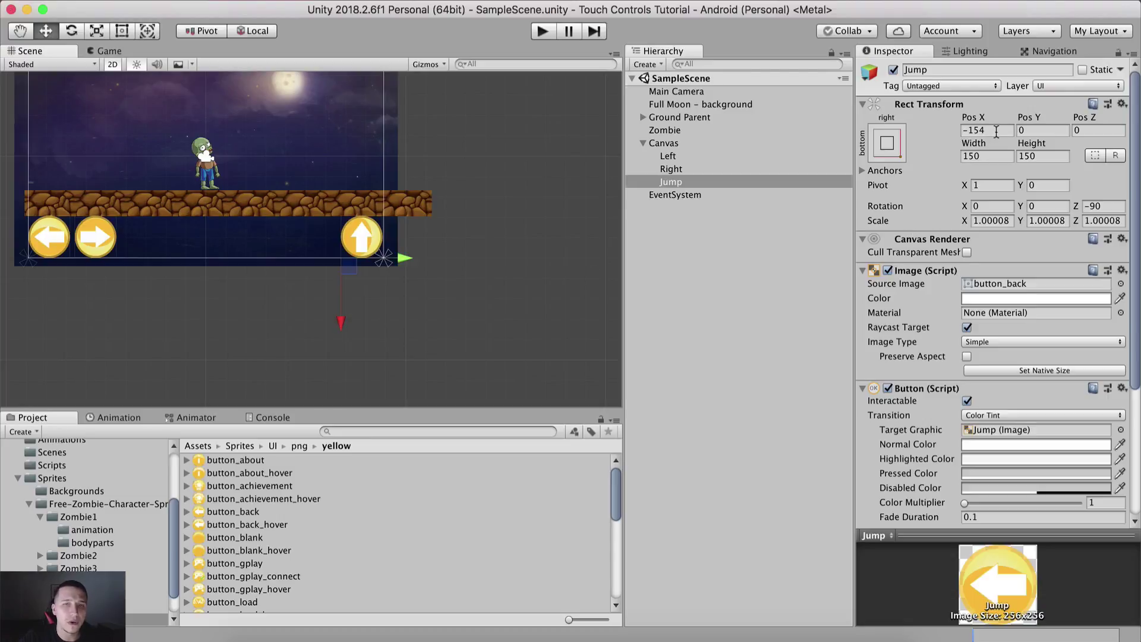
pyautogui.click(996, 132)
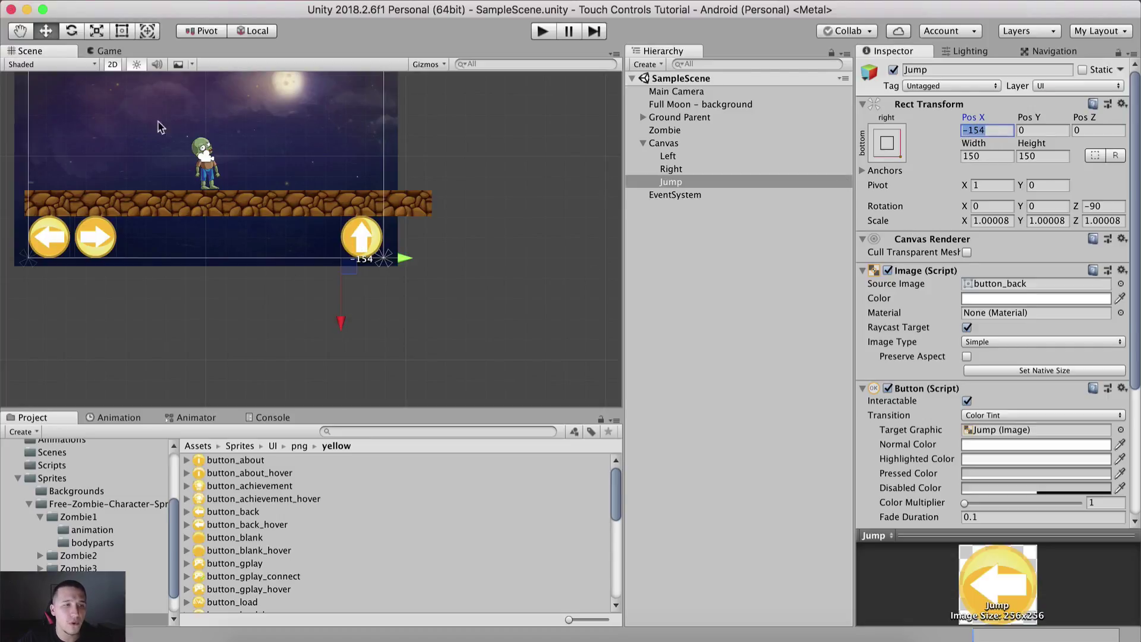
pyautogui.click(119, 51)
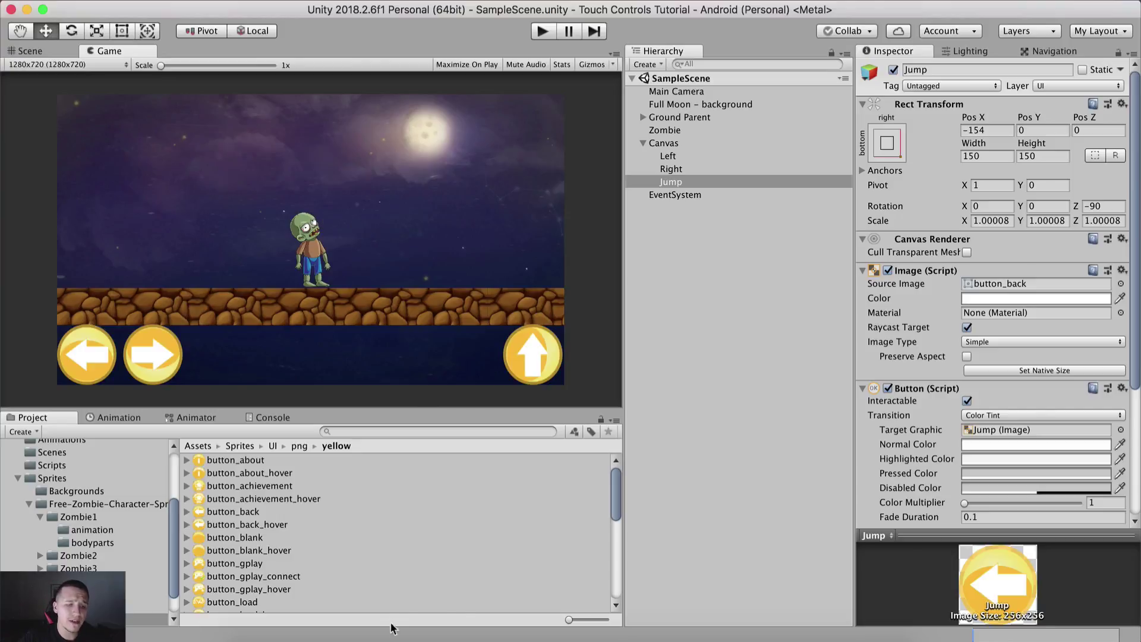
# Switch to the code editor and review the jumpForce field and the three boolean fields in PlayerWalk.cs
pyautogui.click(423, 631)
pyautogui.scroll(7, 501, 336)
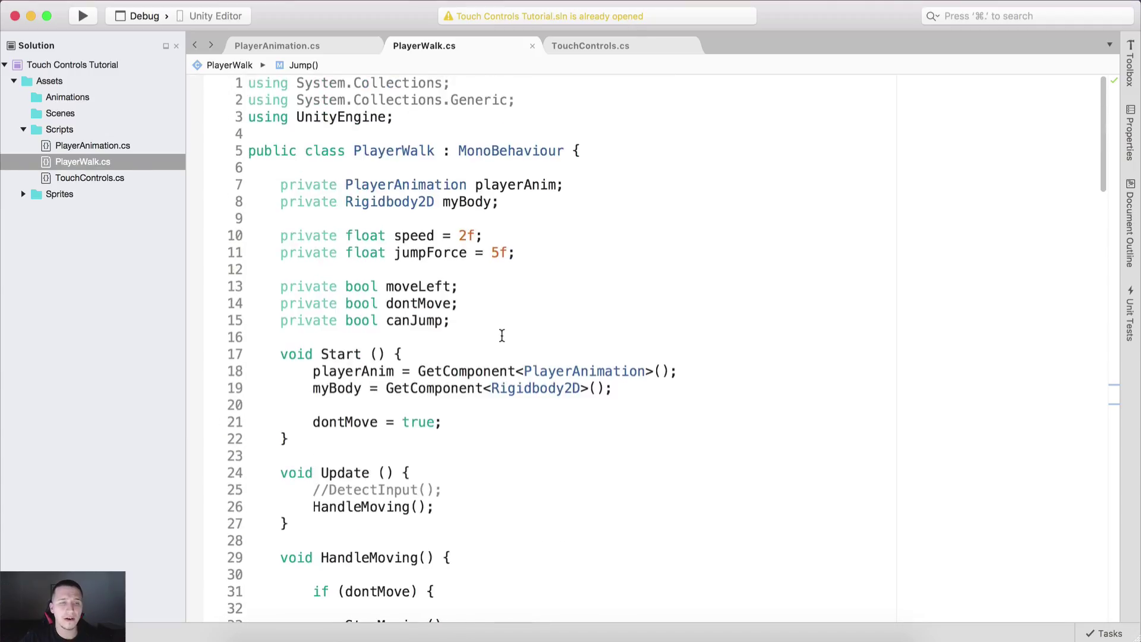
pyautogui.click(572, 246)
pyautogui.scroll(-3, 572, 246)
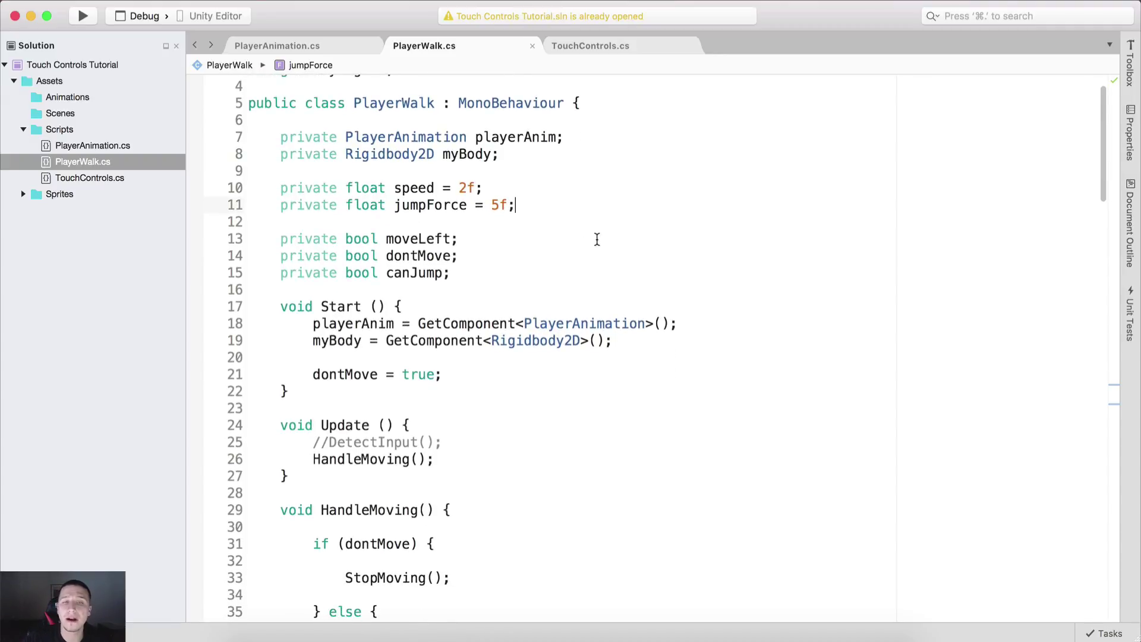
pyautogui.moveTo(274, 204); pyautogui.dragTo(527, 205)
pyautogui.click(527, 205)
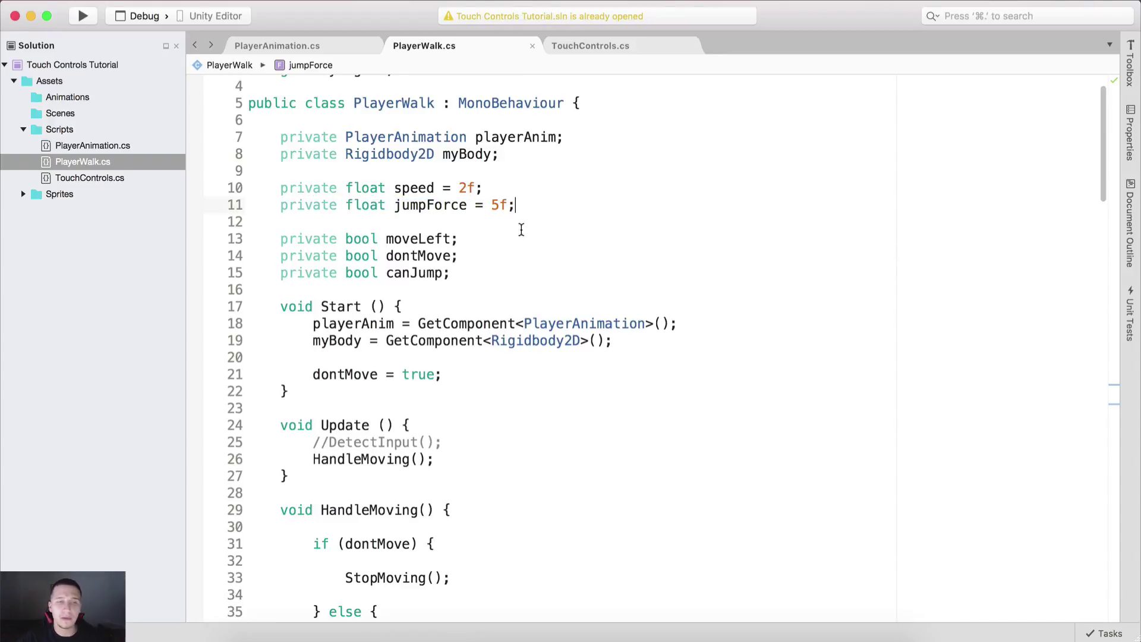
pyautogui.moveTo(280, 239); pyautogui.dragTo(469, 268)
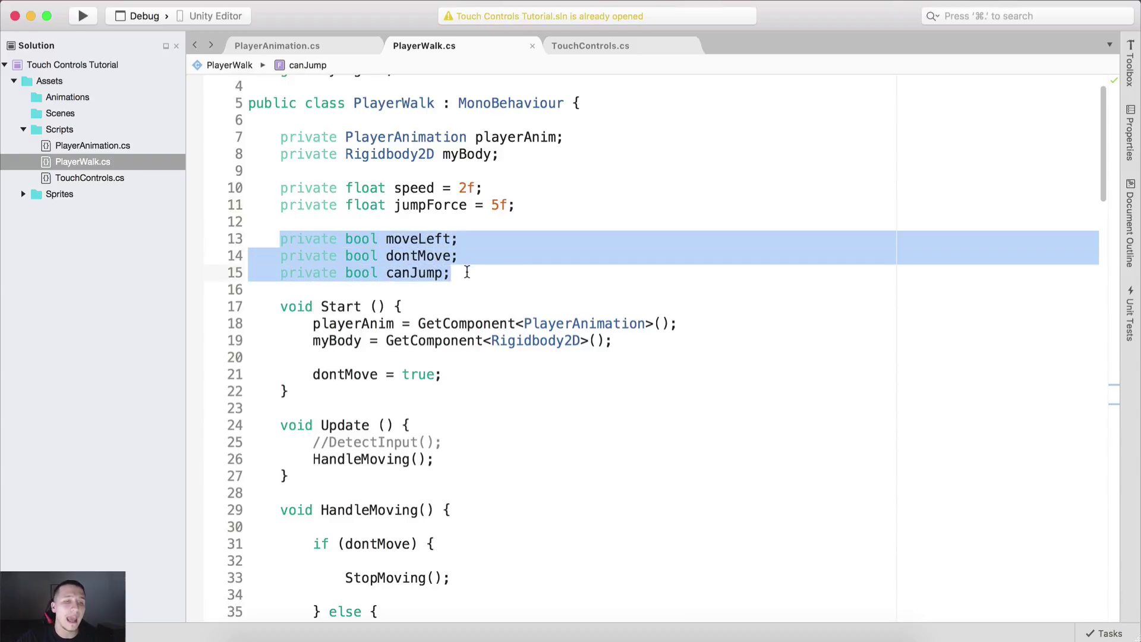
pyautogui.click(487, 271)
# Add the comment "// determine if we move left or right" after the moveLeft declaration
pyautogui.doubleClick(433, 240)
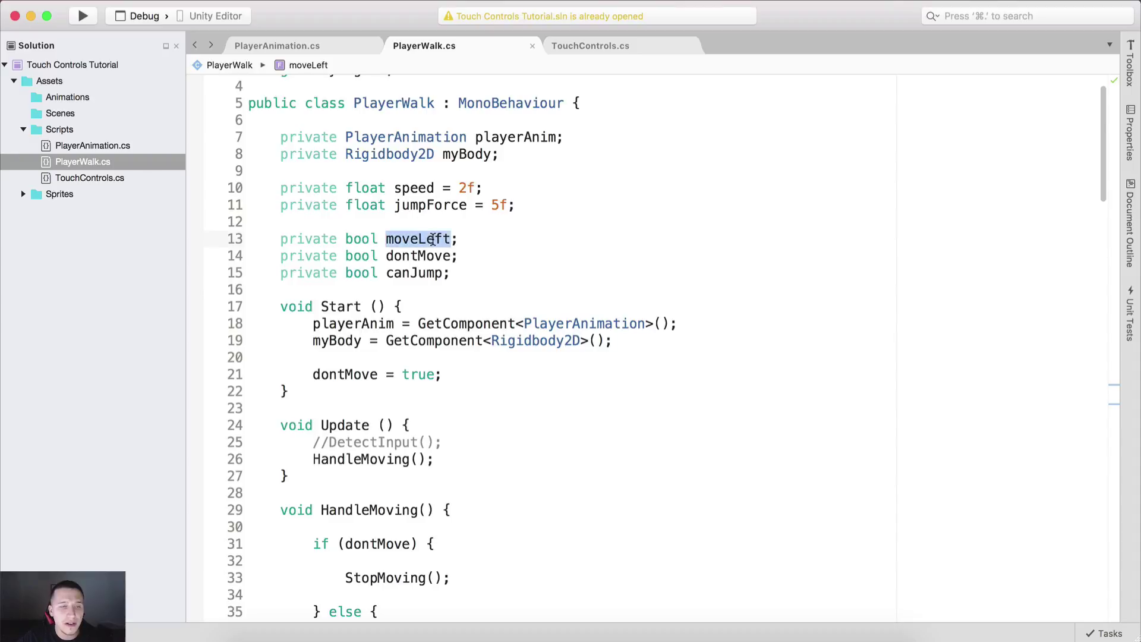
pyautogui.moveTo(460, 239); pyautogui.dragTo(321, 240)
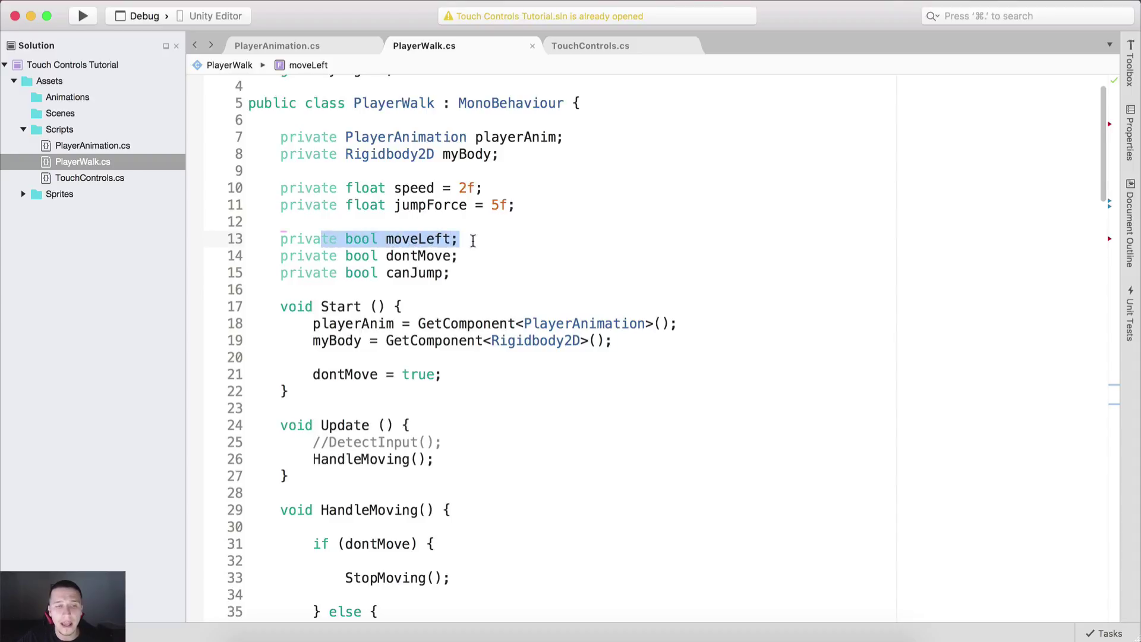
pyautogui.click(502, 238)
pyautogui.write('// deter')
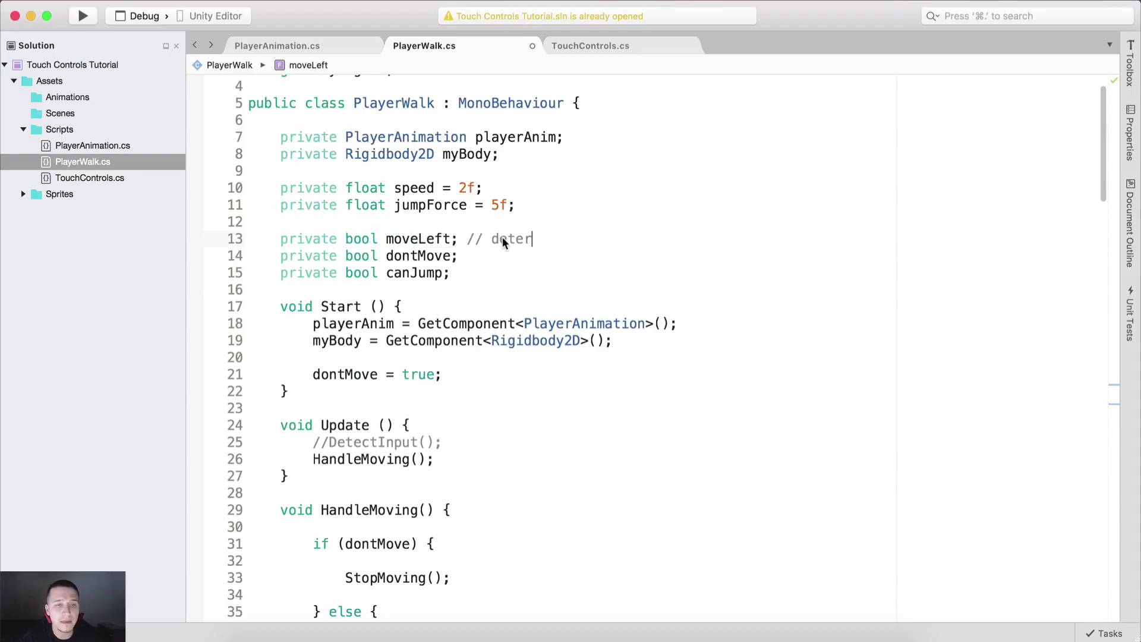
pyautogui.write('mine if we move left or ')
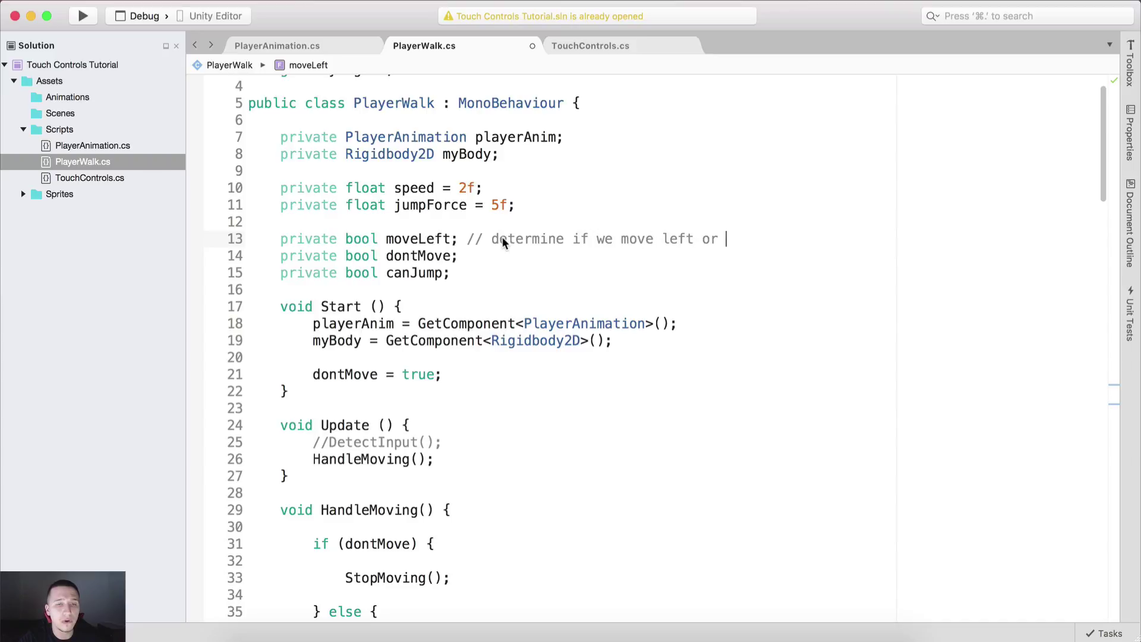
pyautogui.write('right')
# Add the comment "// determine if we are moving or not" after the dontMove declaration
pyautogui.press('Down')
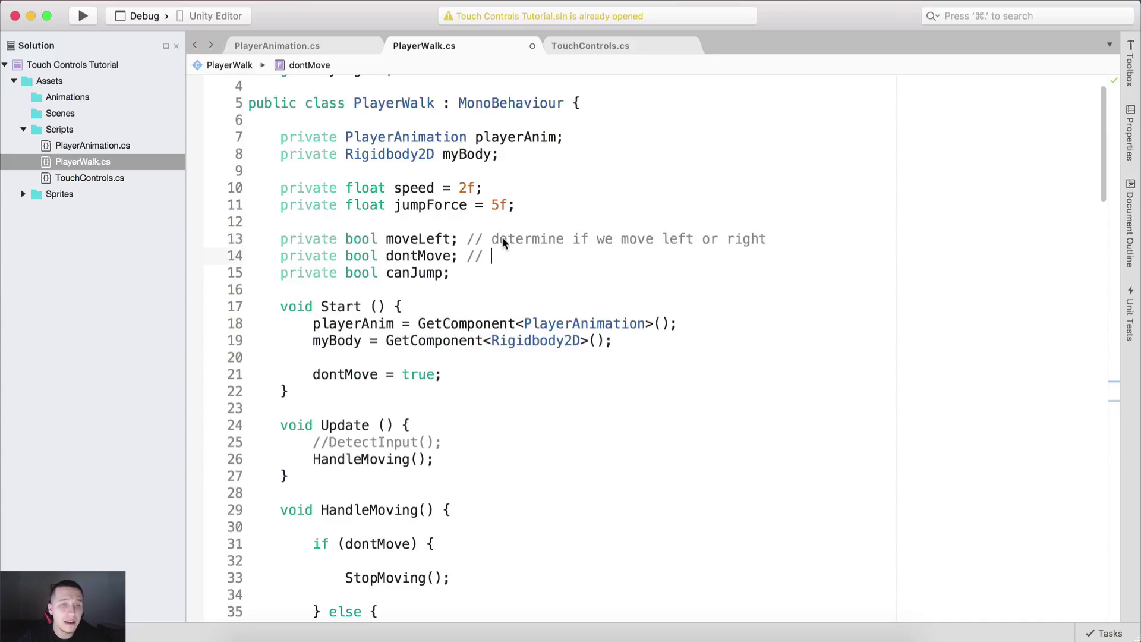
pyautogui.moveTo(362, 256); pyautogui.dragTo(427, 255)
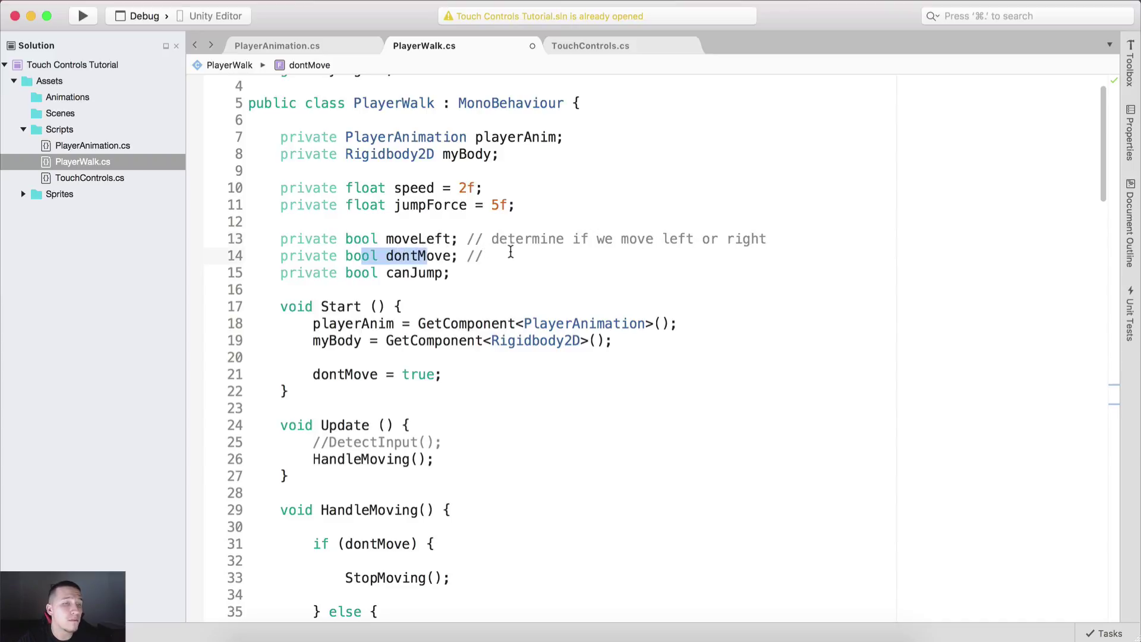
pyautogui.click(510, 254)
pyautogui.write('// determi')
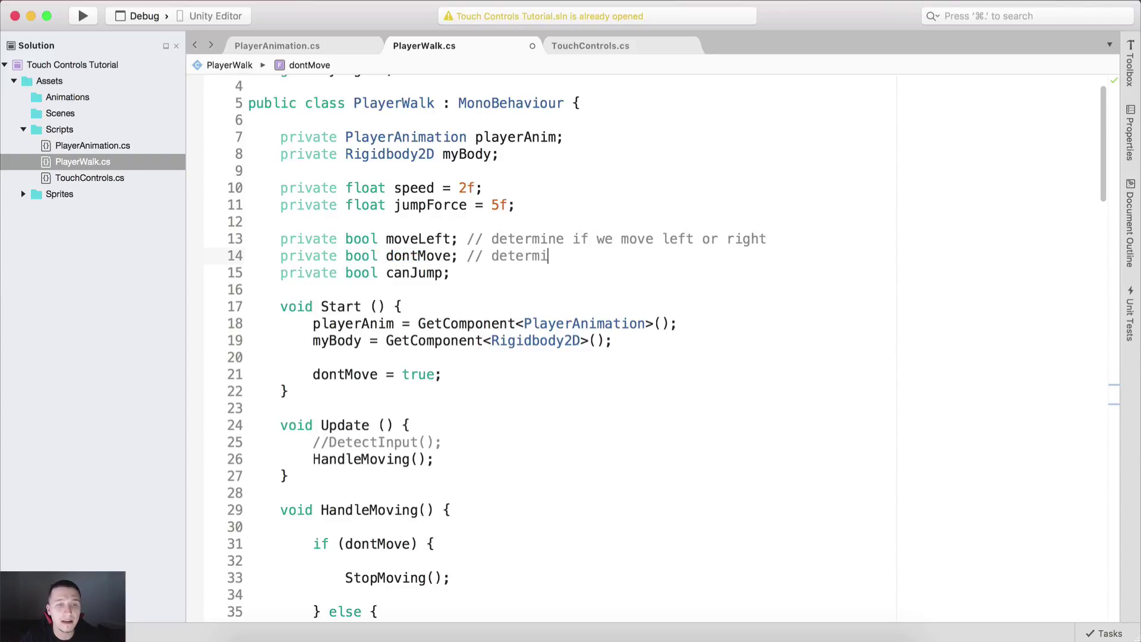
pyautogui.write('ne if we are moving or not')
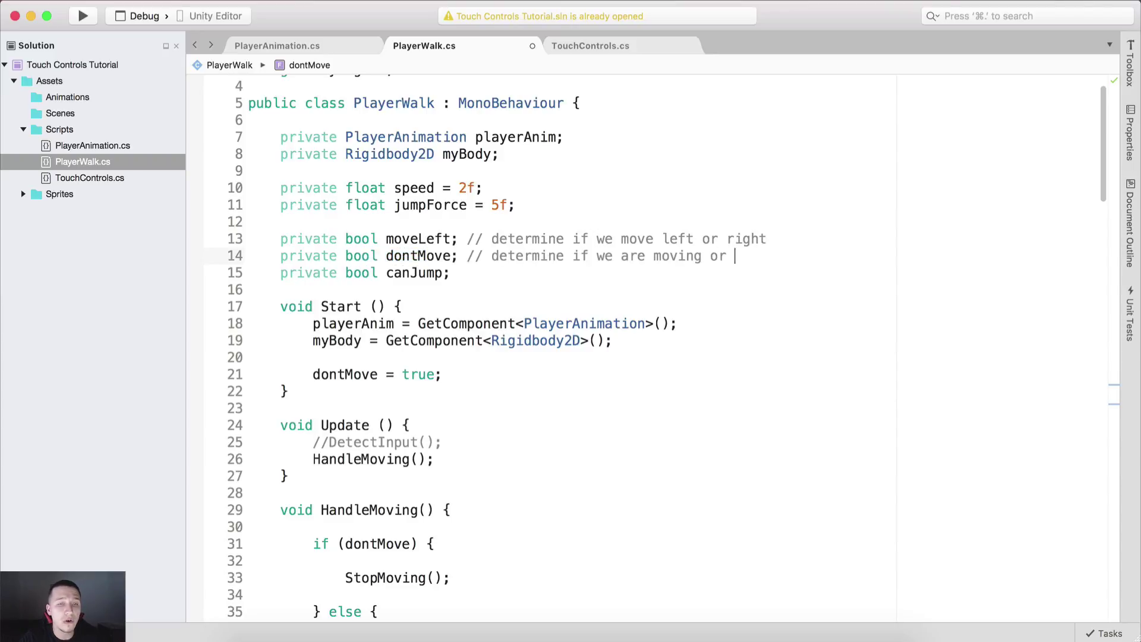
# Add the comment "// we will test if we can jump" after the canJump declaration
pyautogui.click(451, 273)
pyautogui.write('/')
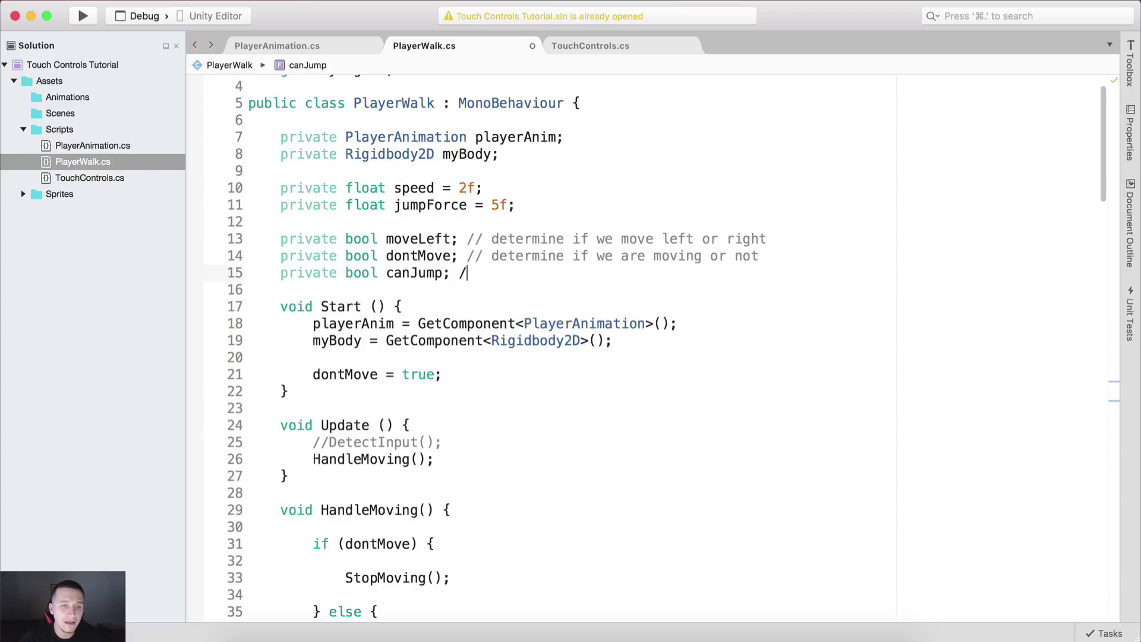
pyautogui.write('/ we will test if we can')
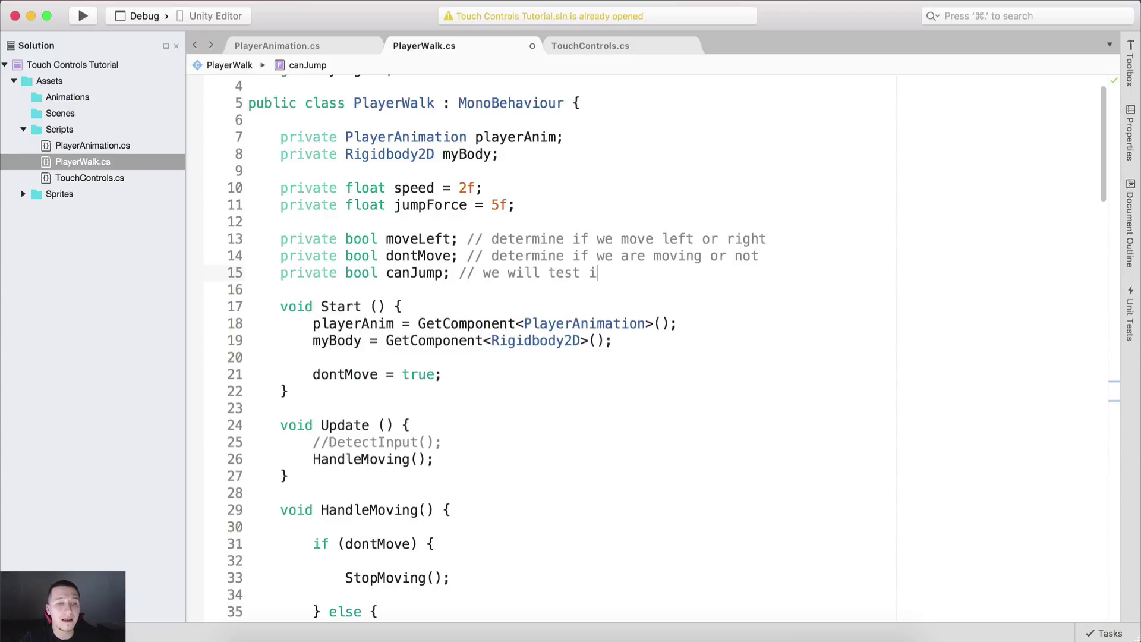
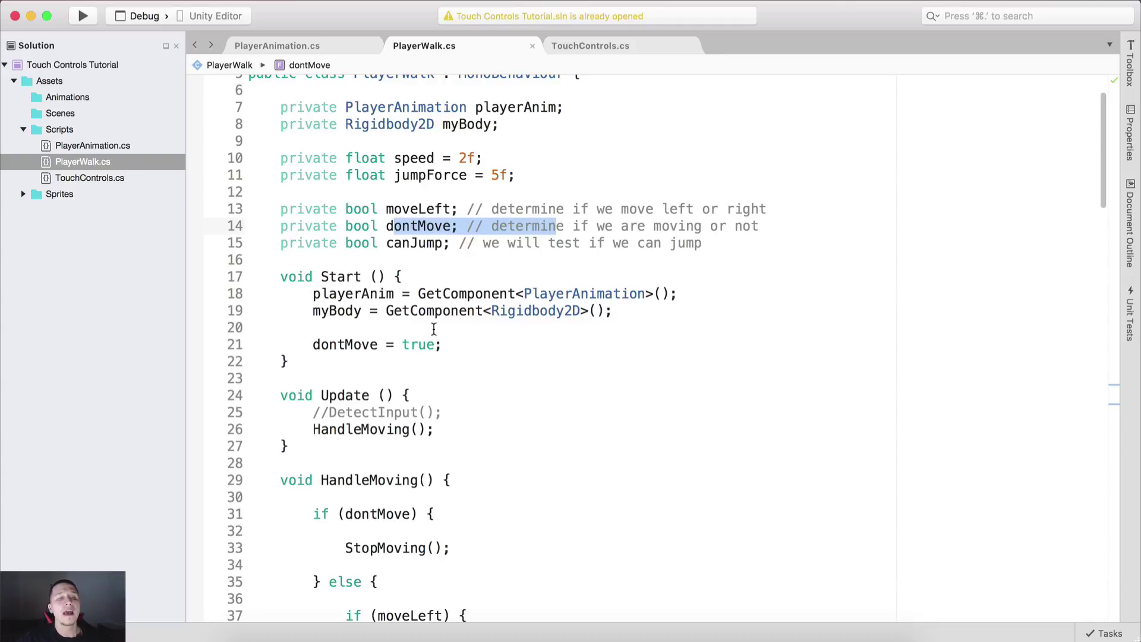
# Examine the HandleMoving method and its call inside Update
pyautogui.doubleClick(432, 209)
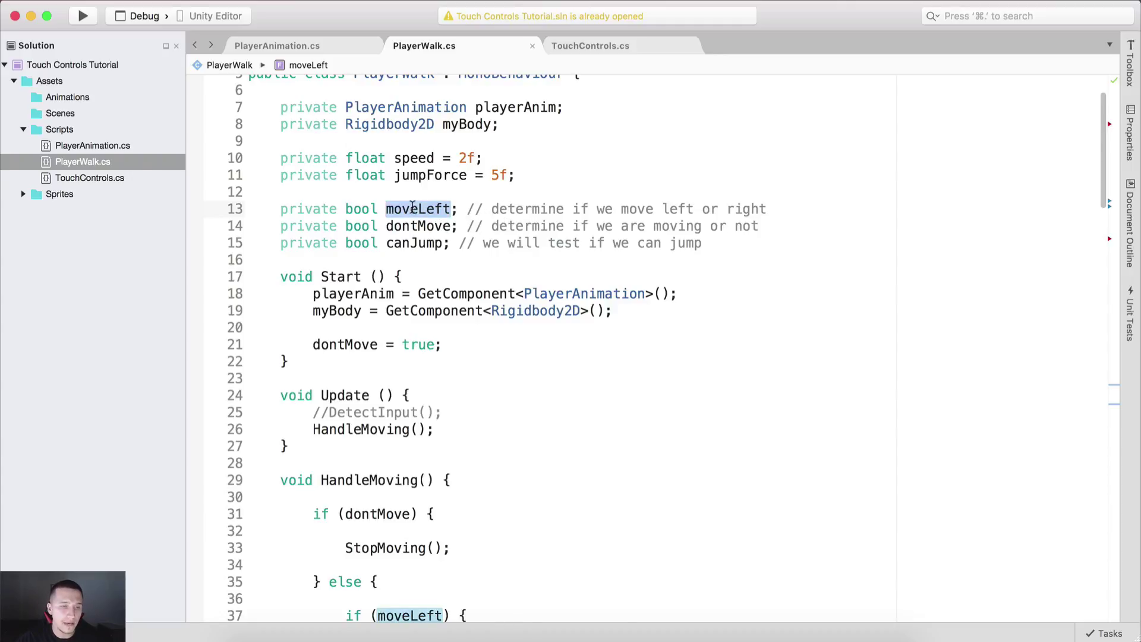
pyautogui.scroll(-5, 413, 209)
pyautogui.moveTo(277, 189); pyautogui.dragTo(439, 343)
pyautogui.scroll(2, 410, 218)
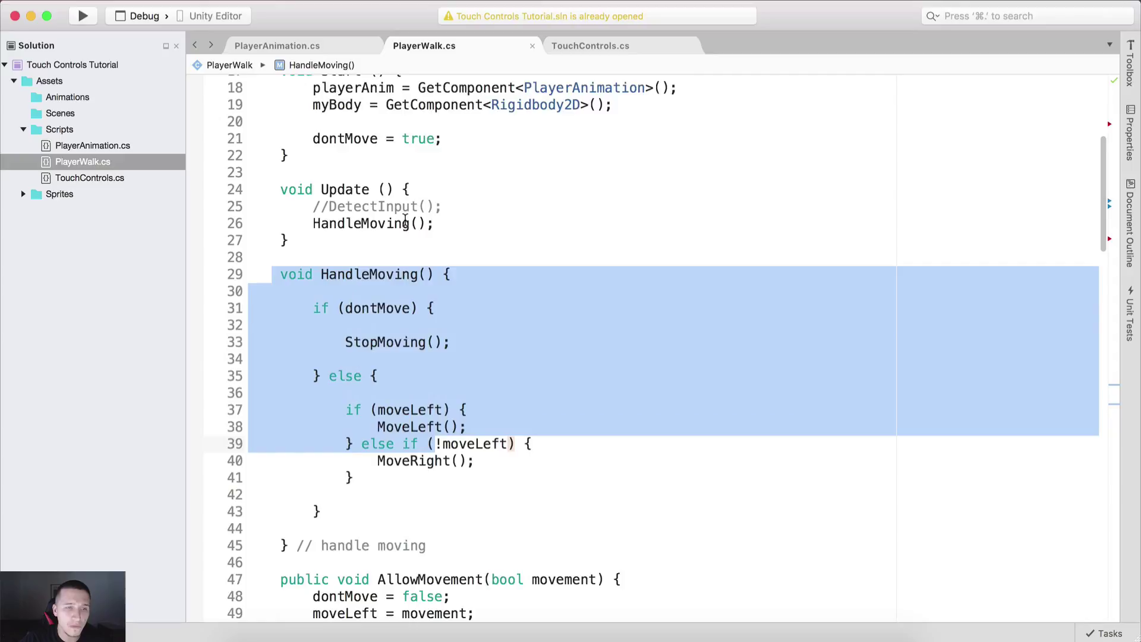
pyautogui.click(461, 222)
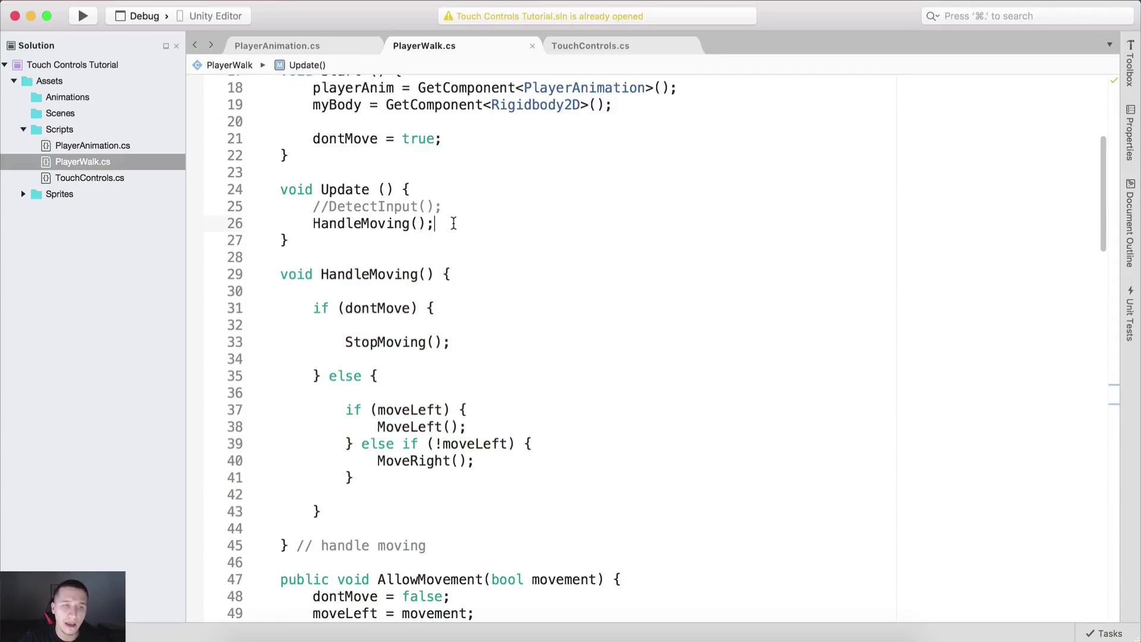
pyautogui.moveTo(453, 223); pyautogui.dragTo(299, 223)
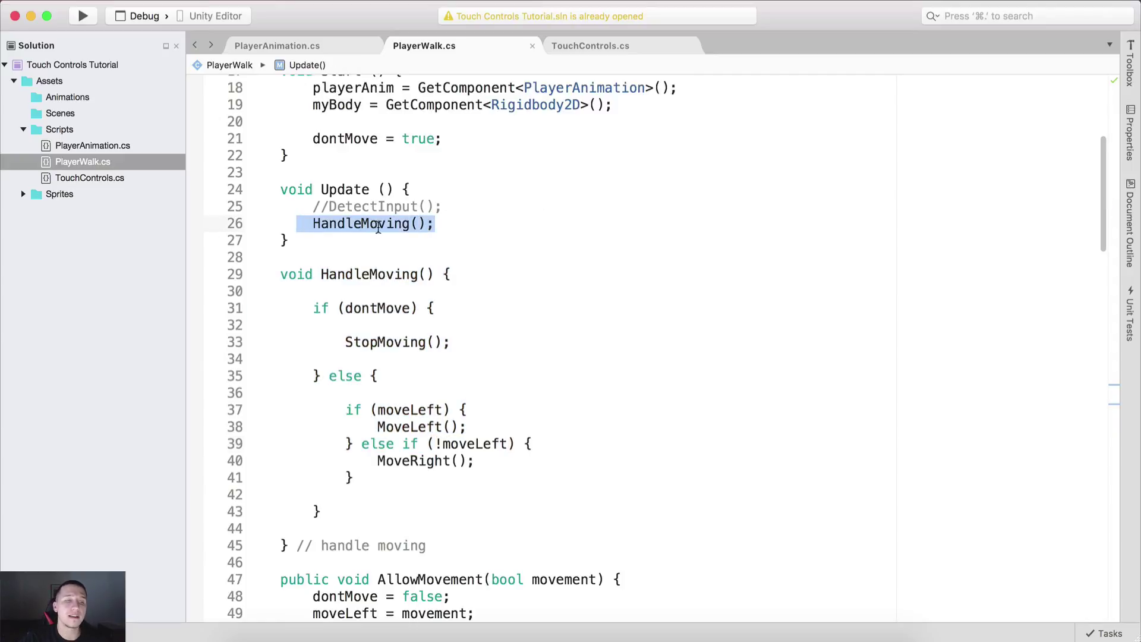
pyautogui.click(598, 238)
pyautogui.scroll(-2, 331, 255)
# Trace the dontMove condition in HandleMoving to the StopMoving function and read how it zeroes the horizontal velocity
pyautogui.click(341, 233)
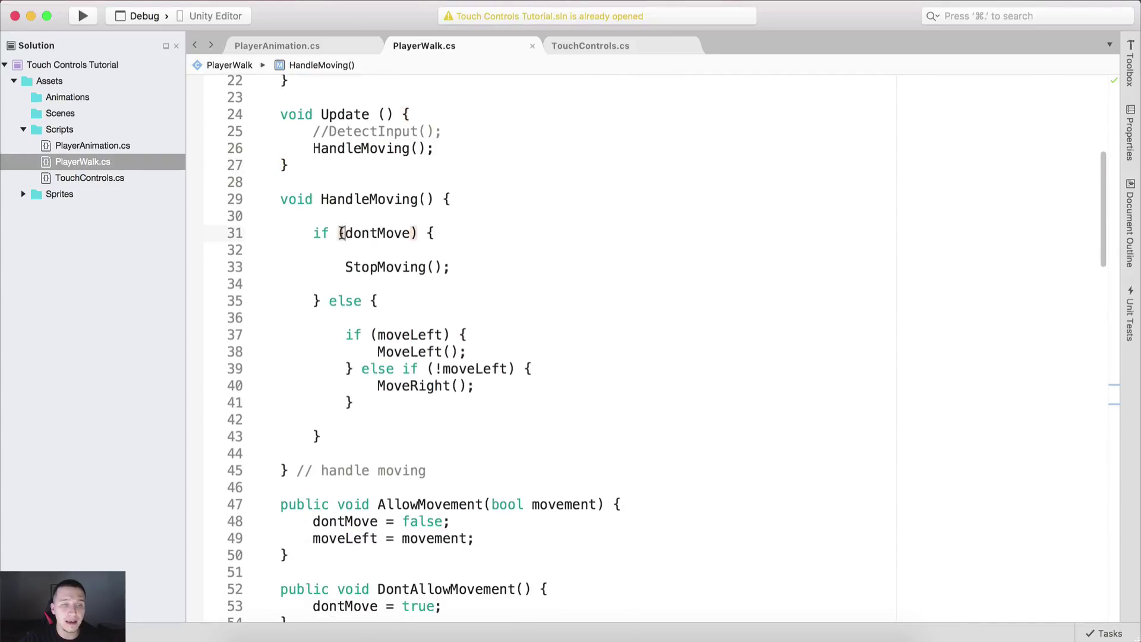
pyautogui.doubleClick(361, 233)
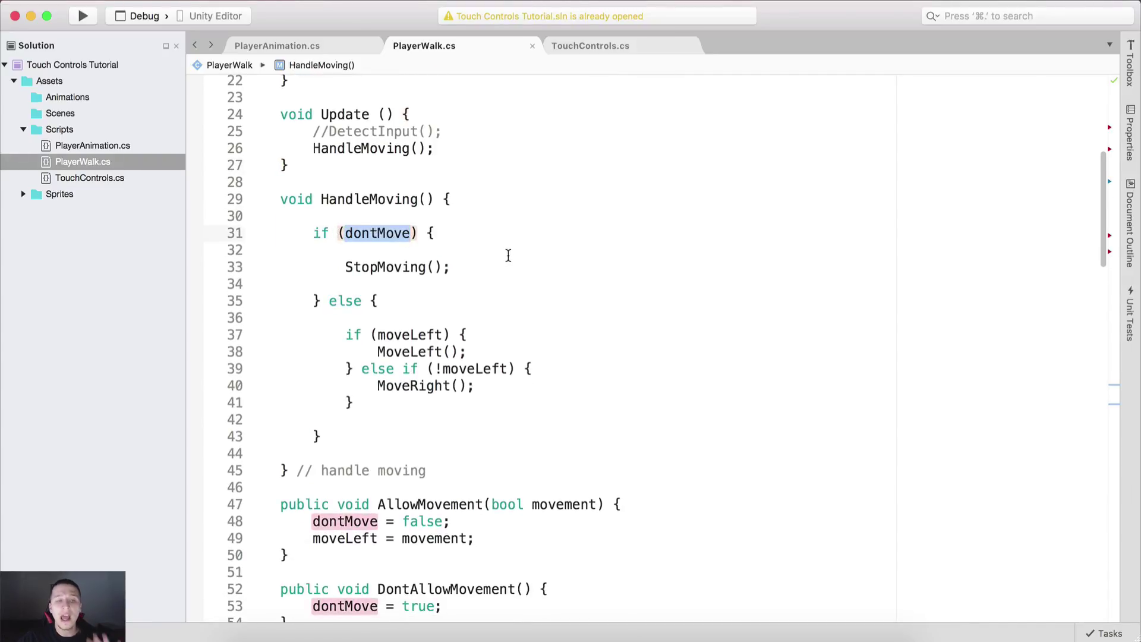
pyautogui.click(469, 266)
pyautogui.keyDown('shift'); pyautogui.click(255, 259); pyautogui.keyUp('shift')
pyautogui.scroll(-5, 395, 287)
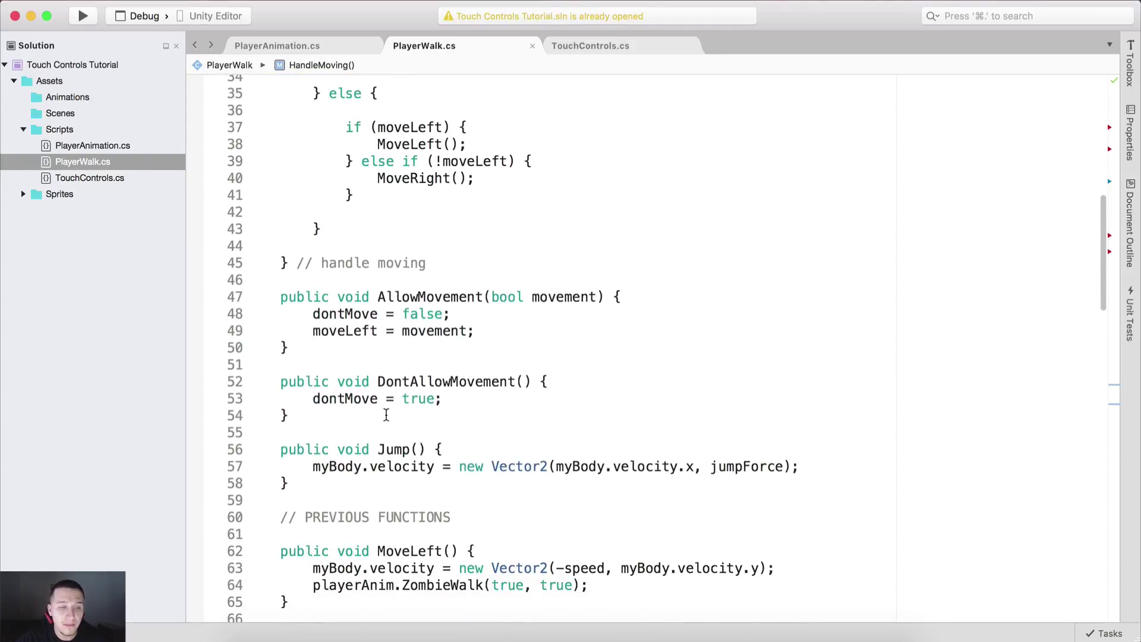
pyautogui.scroll(-9, 386, 415)
pyautogui.moveTo(344, 368); pyautogui.dragTo(486, 428)
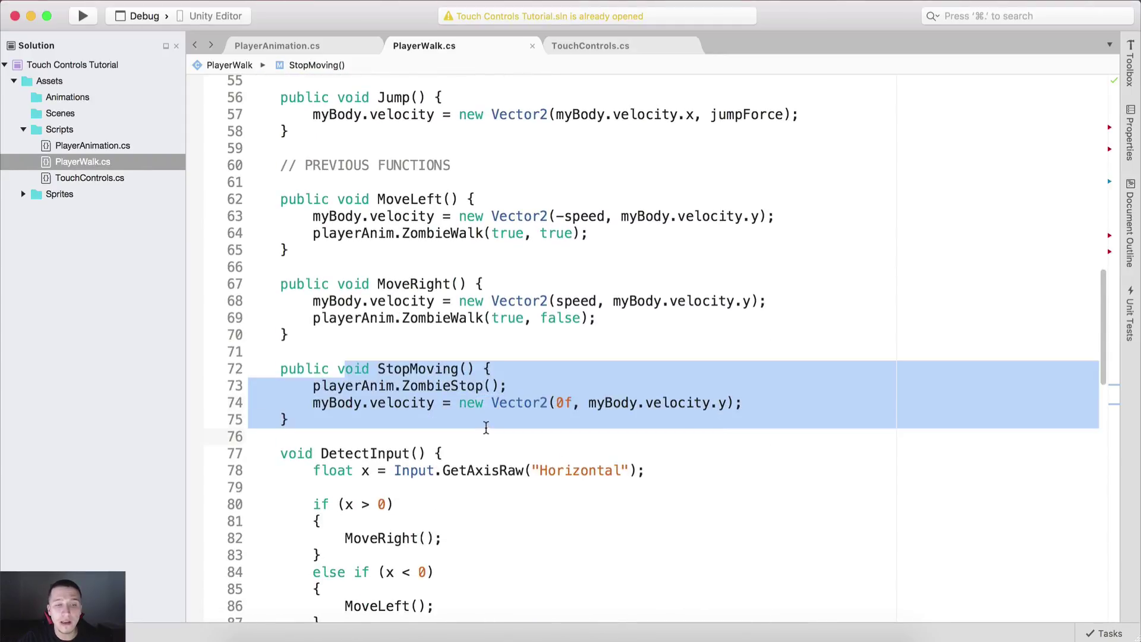
pyautogui.moveTo(508, 386); pyautogui.dragTo(746, 407)
pyautogui.click(337, 422)
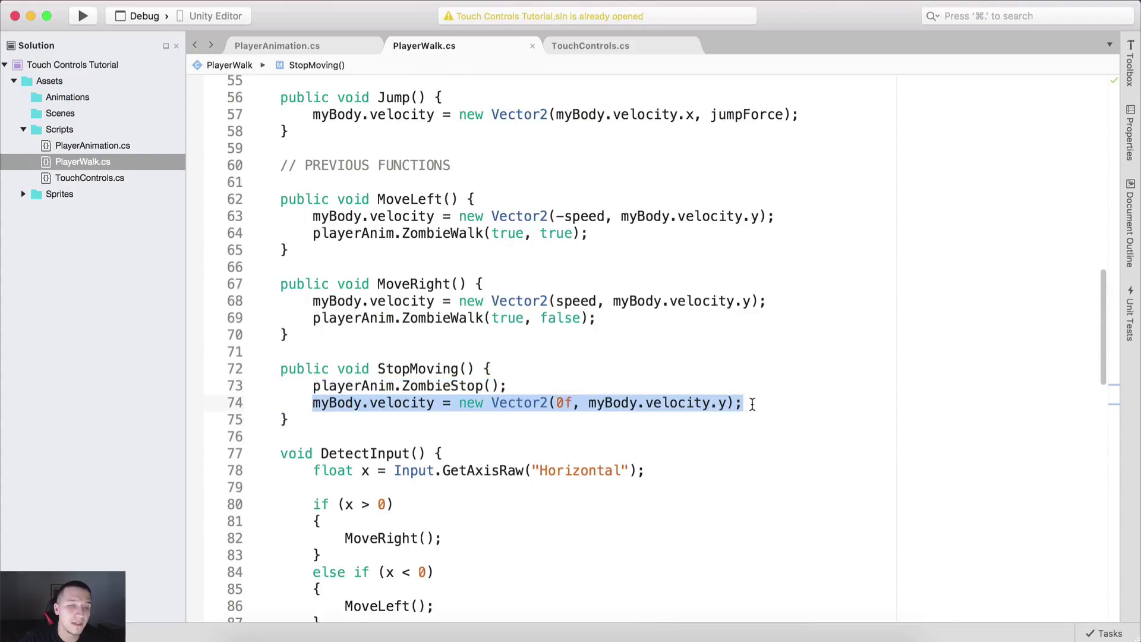
pyautogui.click(752, 404)
# Go back to HandleMoving and examine the dontMove check and the moveLeft conditions in its else branch
pyautogui.scroll(10, 751, 401)
pyautogui.click(388, 165)
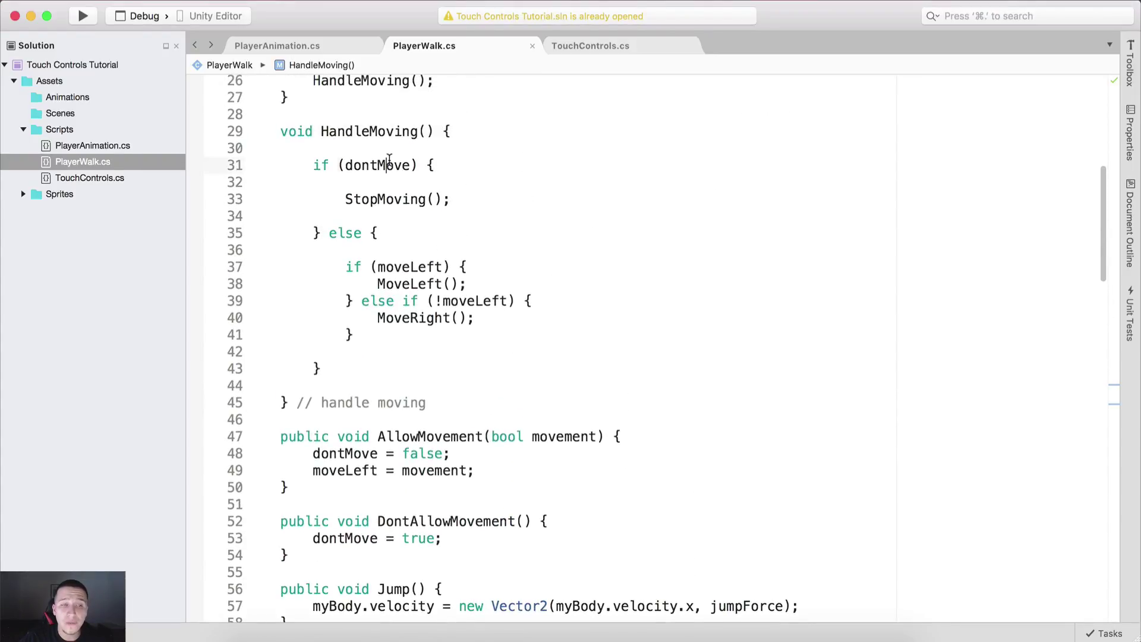
pyautogui.doubleClick(389, 165)
pyautogui.scroll(2, 397, 214)
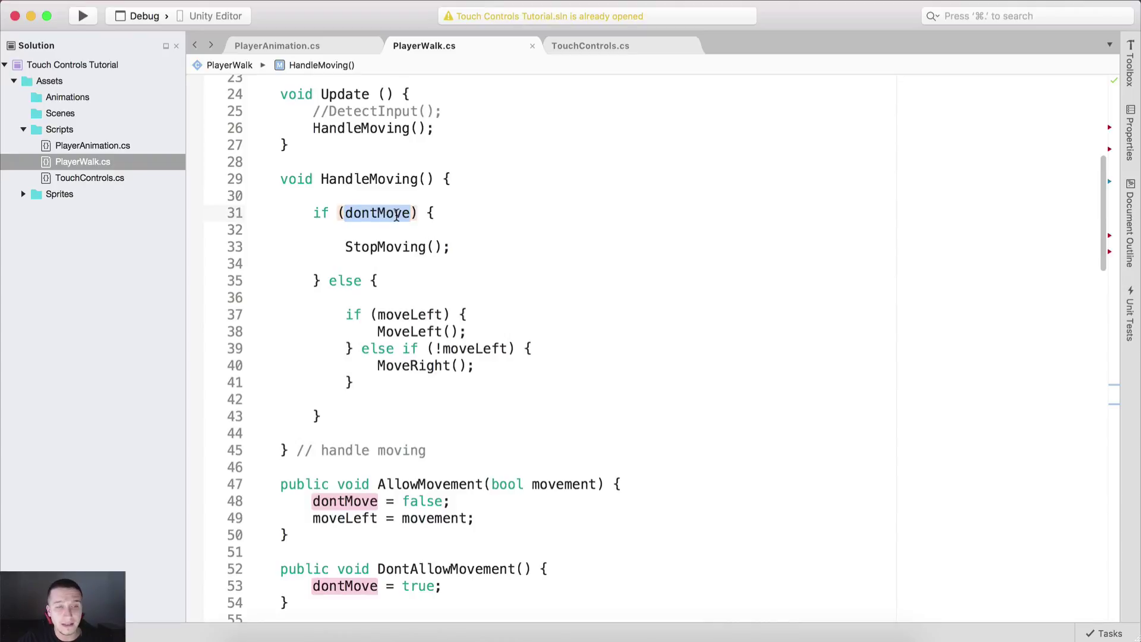
pyautogui.click(377, 217)
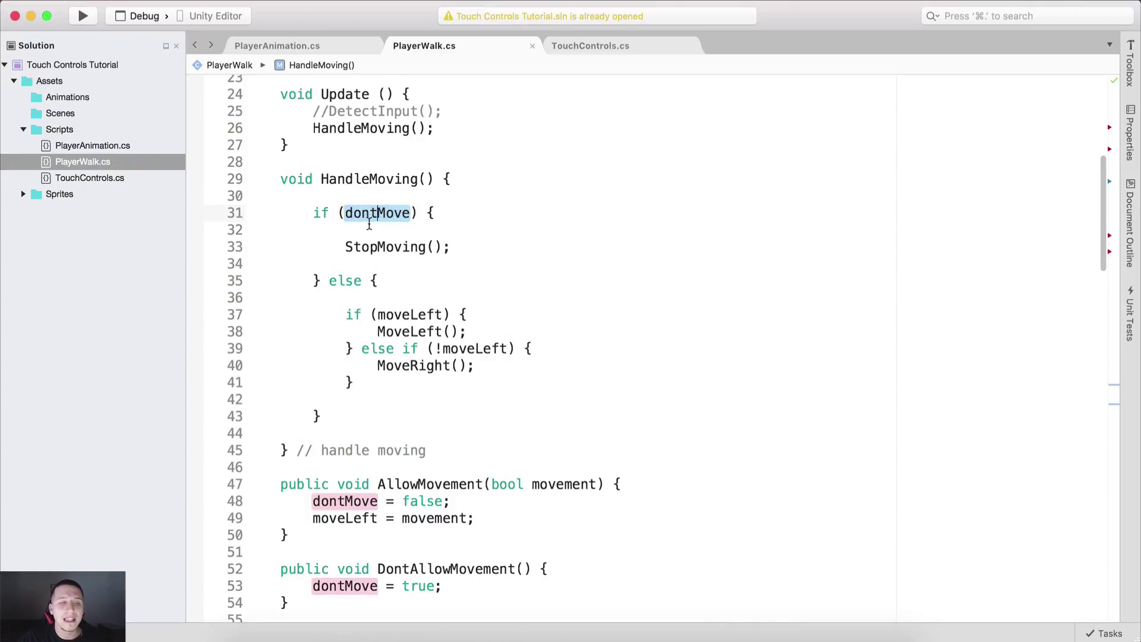
pyautogui.moveTo(343, 245); pyautogui.dragTo(453, 248)
pyautogui.click(453, 248)
pyautogui.moveTo(378, 281); pyautogui.dragTo(261, 265)
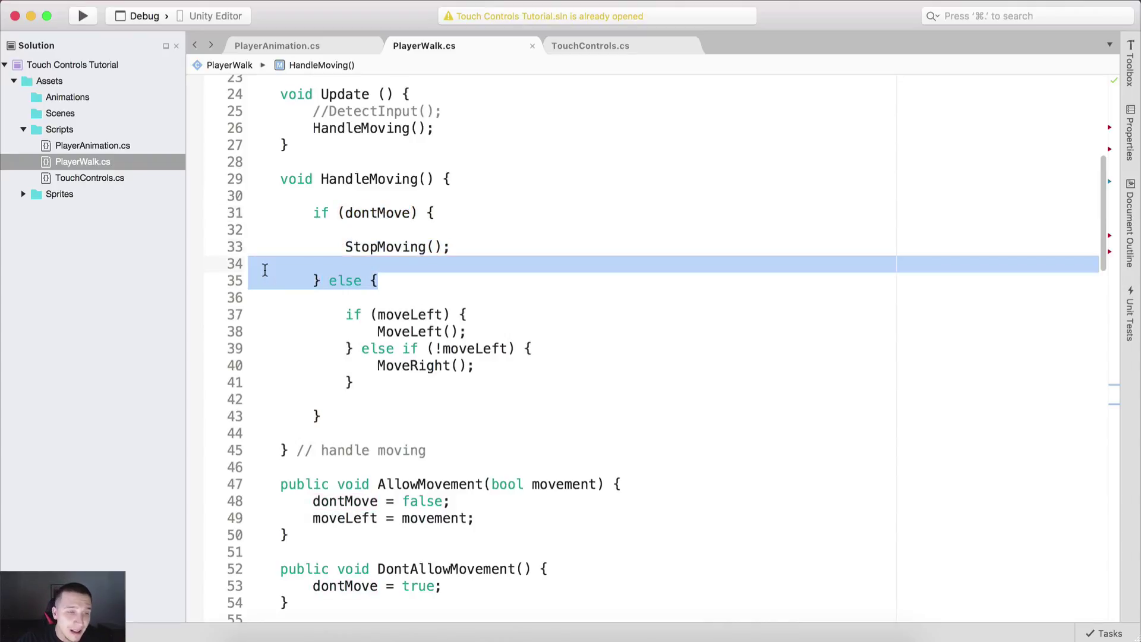
pyautogui.moveTo(337, 314); pyautogui.dragTo(350, 350)
pyautogui.click(459, 368)
pyautogui.click(348, 349)
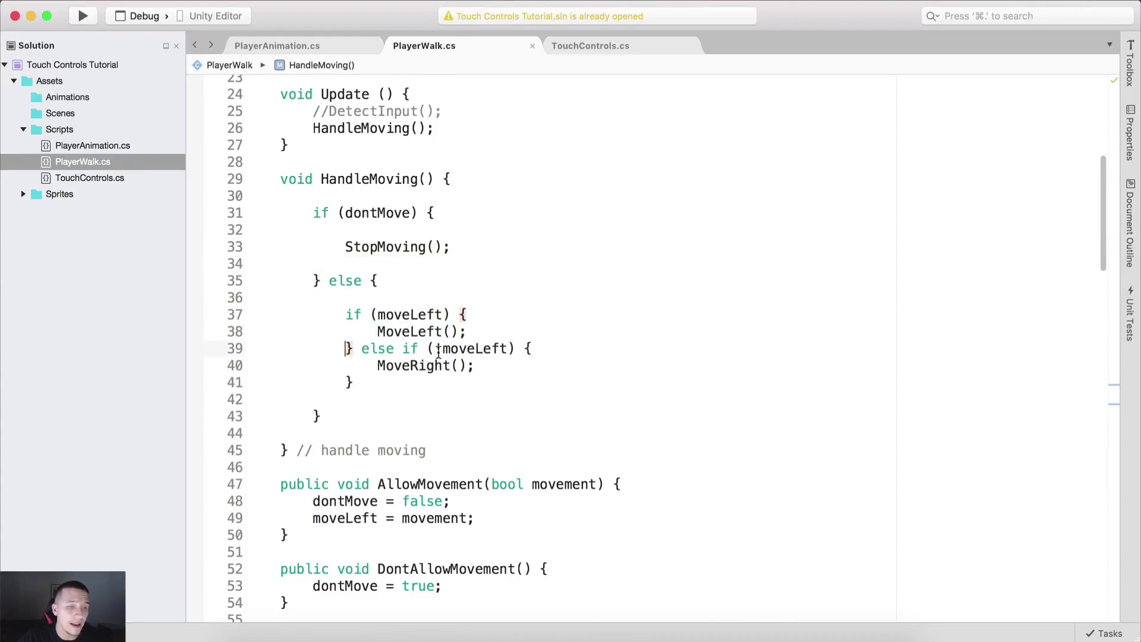
# Insert a blank line above and below the MoveLeft() call in HandleMoving
pyautogui.click(483, 331)
pyautogui.press('Return')
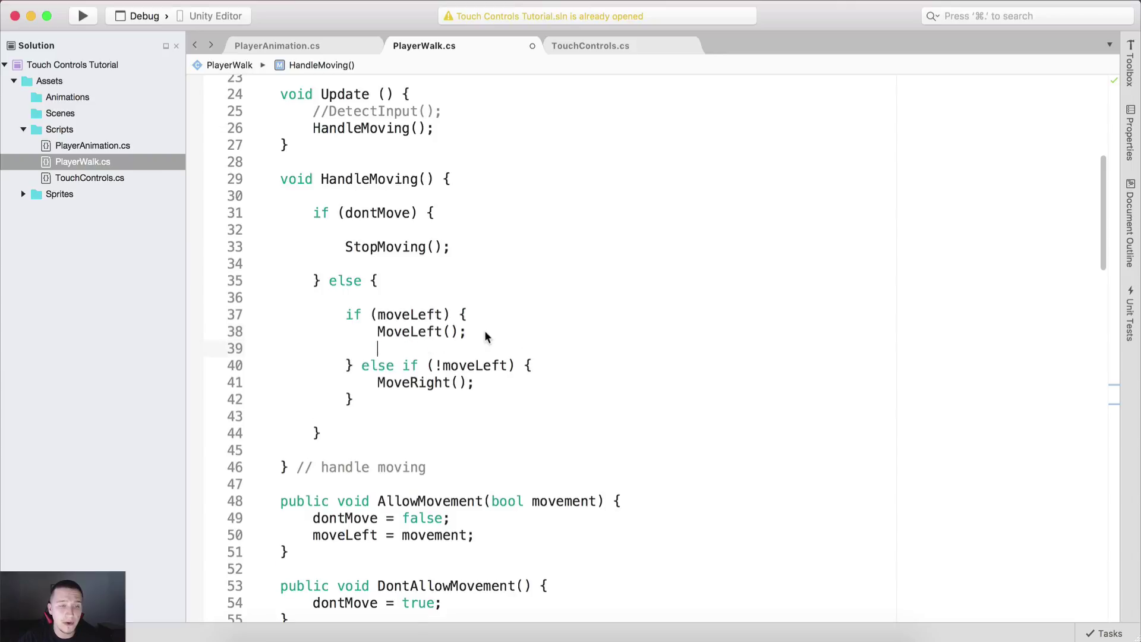
pyautogui.press('Up')
pyautogui.press('Up')
pyautogui.press('End')
pyautogui.press('Return')
# Insert a blank line above and below the MoveRight() call in HandleMoving
pyautogui.press('Down')
pyautogui.press('Down')
pyautogui.press('Down')
pyautogui.press('End')
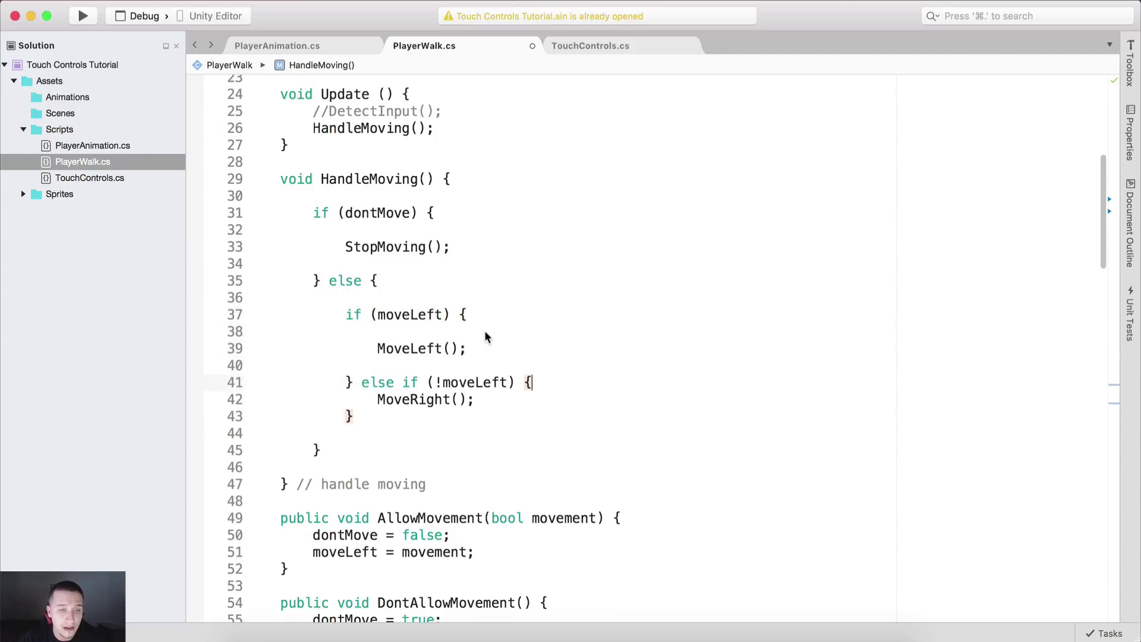
pyautogui.press('Return')
pyautogui.press('Down')
pyautogui.press('End')
pyautogui.press('Return')
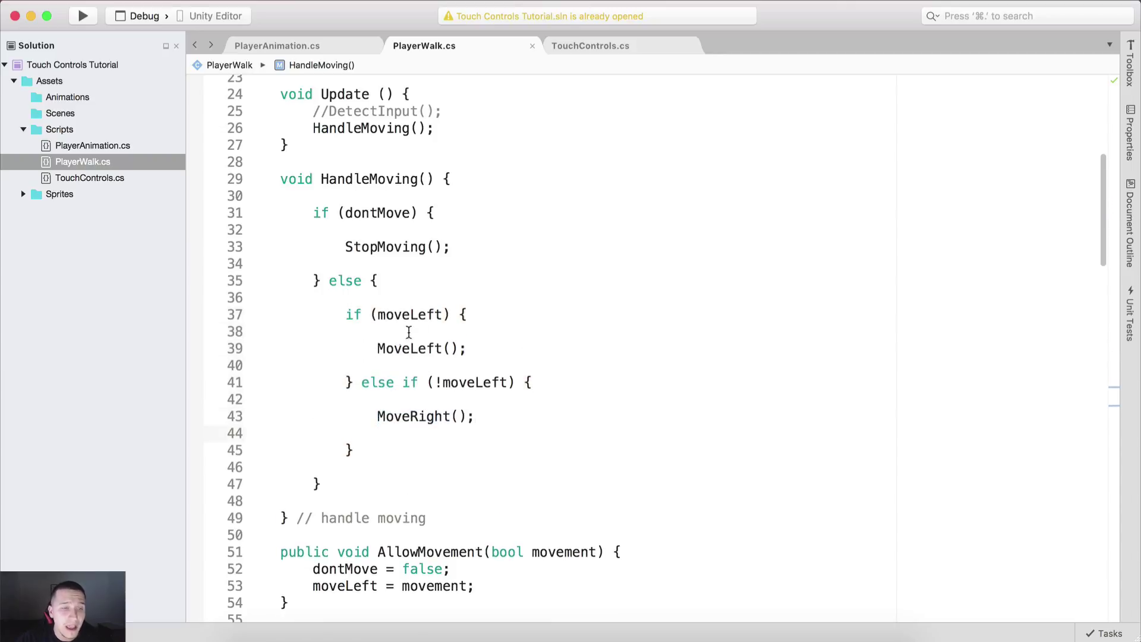
# Follow the moveLeft branch to the MoveLeft and MoveRight functions under PREVIOUS FUNCTIONS and review their code
pyautogui.doubleClick(409, 314)
pyautogui.moveTo(377, 348); pyautogui.dragTo(462, 347)
pyautogui.scroll(-10, 479, 339)
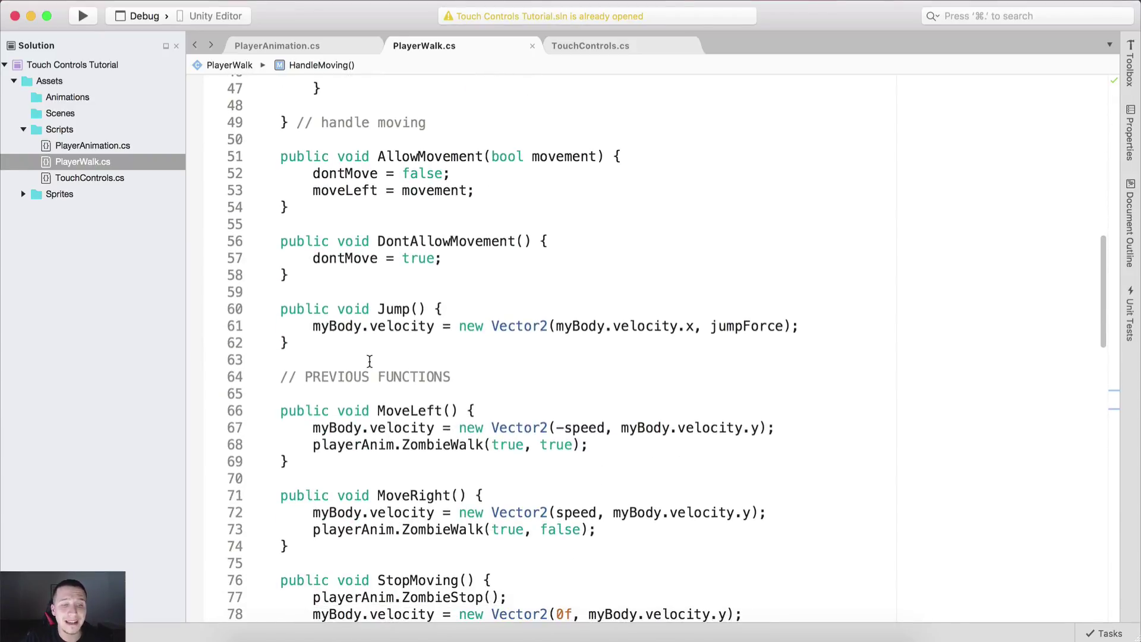
pyautogui.moveTo(354, 411); pyautogui.dragTo(291, 546)
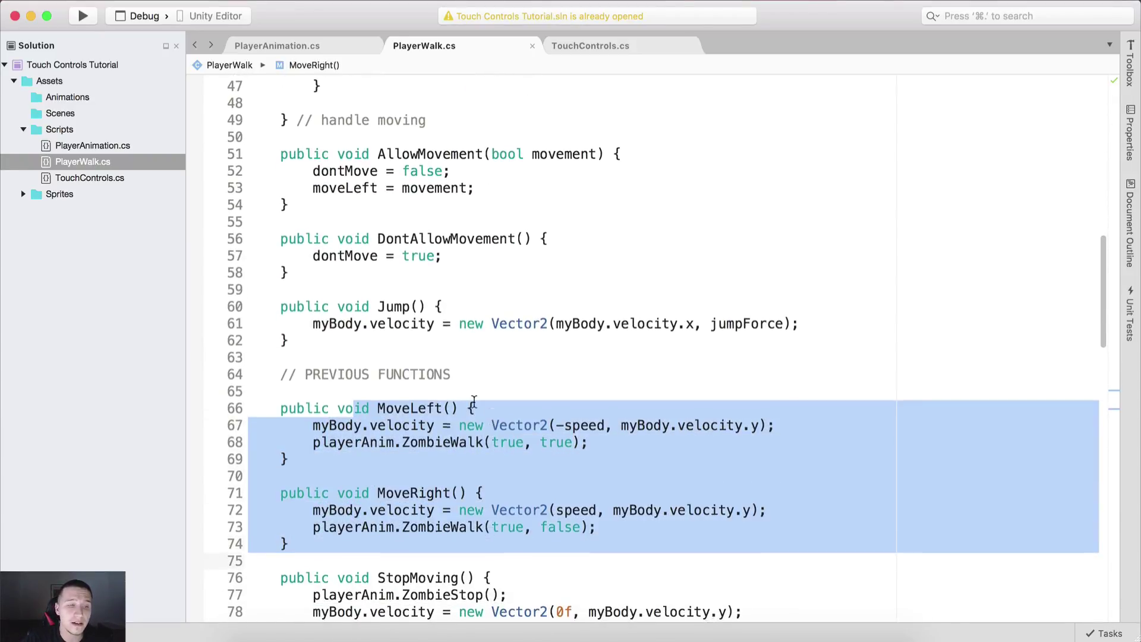
pyautogui.moveTo(280, 370); pyautogui.dragTo(547, 481)
pyautogui.click(547, 495)
pyautogui.scroll(-2, 535, 415)
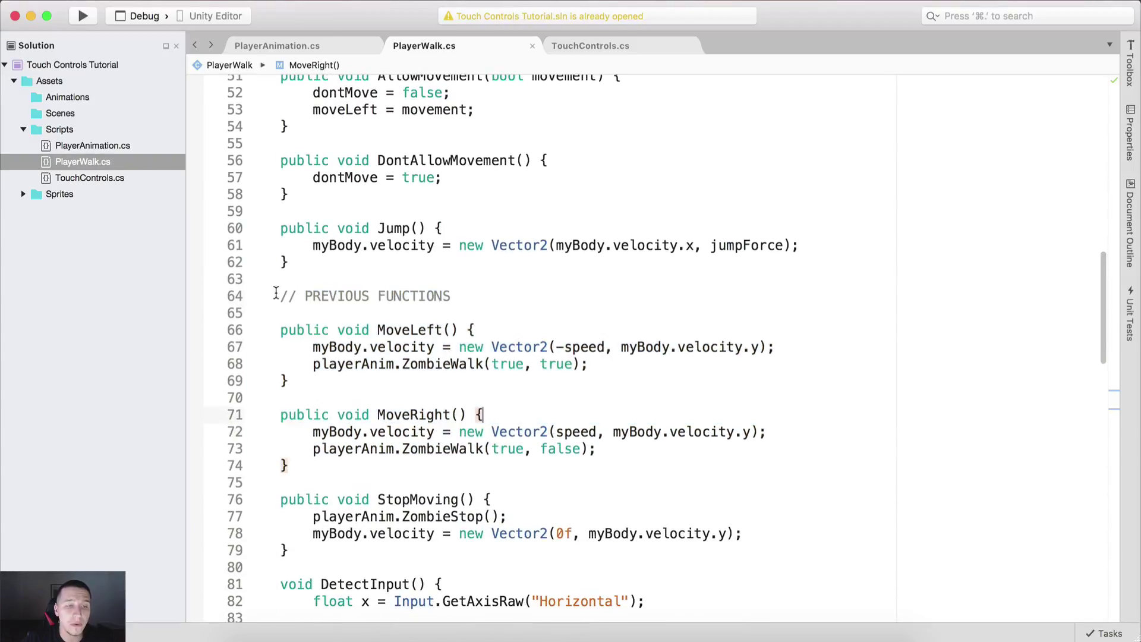
# Review the code under the PREVIOUS FUNCTIONS comment, from MoveLeft through StopMoving to DetectInput
pyautogui.moveTo(276, 293); pyautogui.dragTo(484, 293)
pyautogui.click(276, 329)
pyautogui.scroll(-2, 276, 330)
pyautogui.moveTo(276, 247); pyautogui.dragTo(439, 404)
pyautogui.scroll(-5, 432, 406)
pyautogui.scroll(-1, 436, 405)
pyautogui.scroll(5, 495, 395)
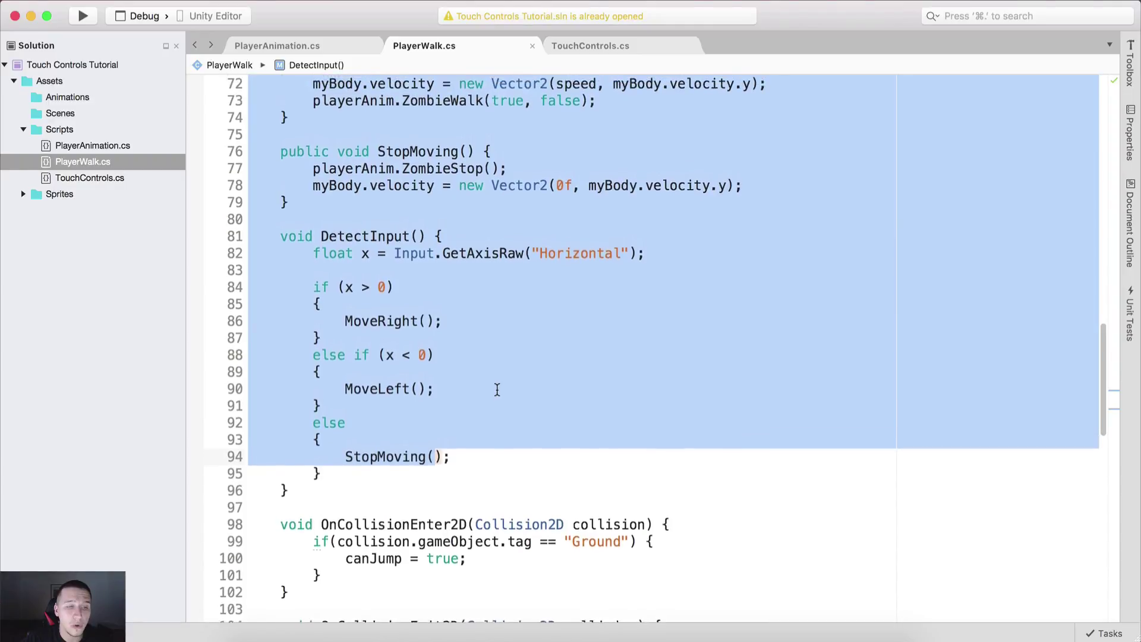
pyautogui.click(497, 390)
# Review the OnCollisionEnter2D and OnCollisionExit2D functions at the end of the PlayerWalk class
pyautogui.scroll(-6, 497, 389)
pyautogui.click(280, 305)
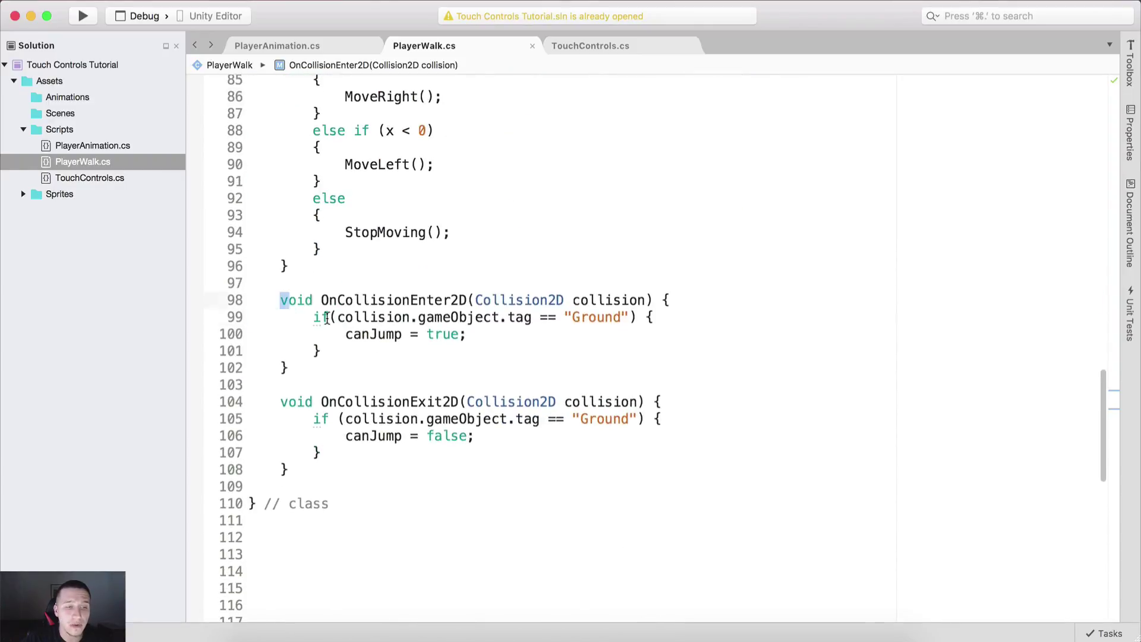
pyautogui.keyDown('shift'); pyautogui.click(428, 494); pyautogui.keyUp('shift')
pyautogui.scroll(4, 488, 330)
# Return to HandleMoving and examine which condition calls MoveLeft() and which calls MoveRight()
pyautogui.scroll(20, 483, 326)
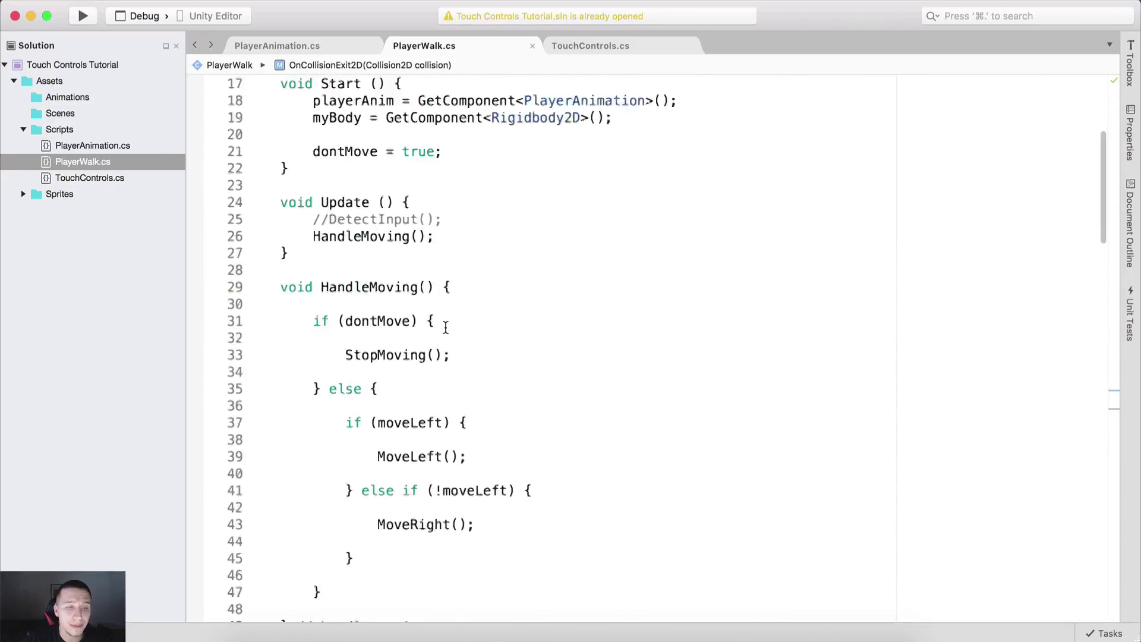
pyautogui.scroll(-2, 449, 321)
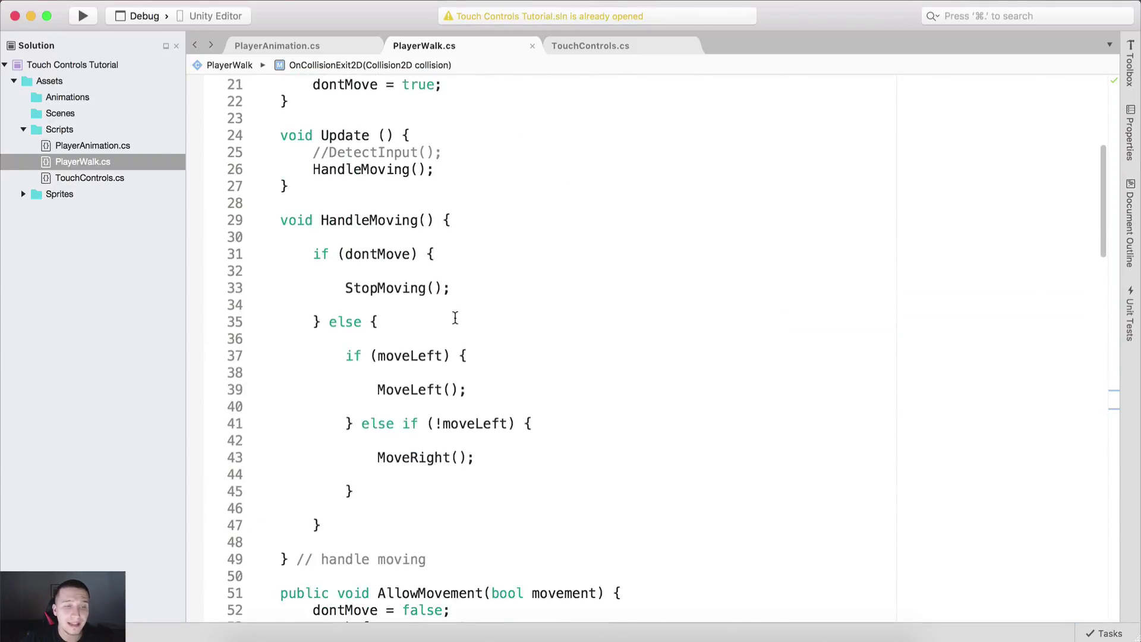
pyautogui.click(403, 355)
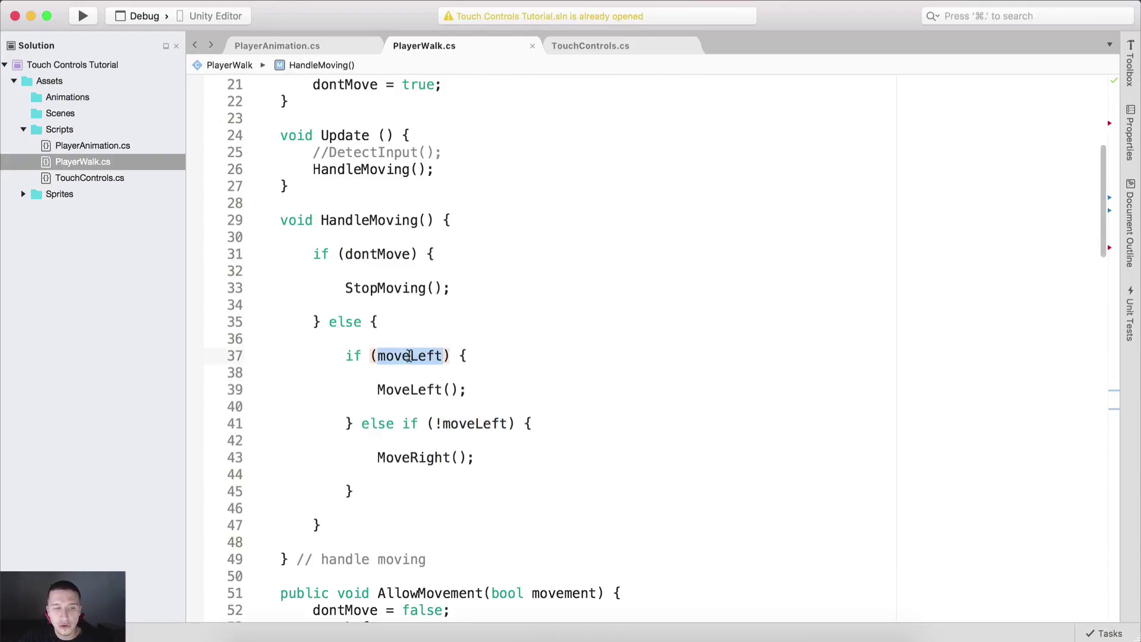
pyautogui.click(371, 388)
pyautogui.click(560, 389)
pyautogui.click(481, 423)
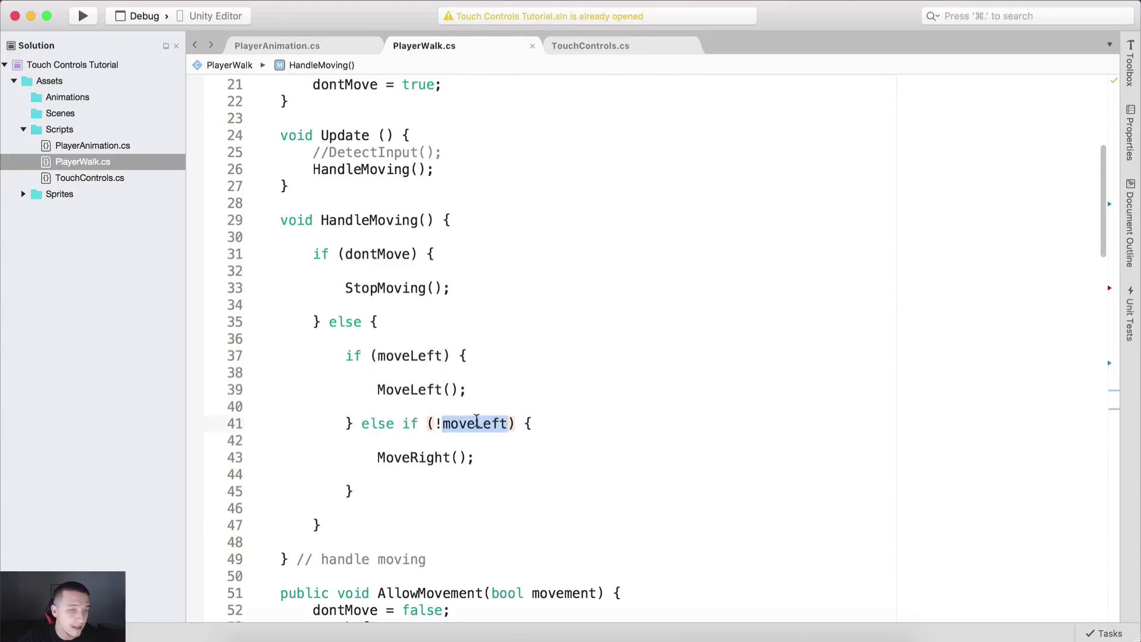
pyautogui.moveTo(475, 457); pyautogui.dragTo(352, 447)
pyautogui.scroll(-5, 438, 392)
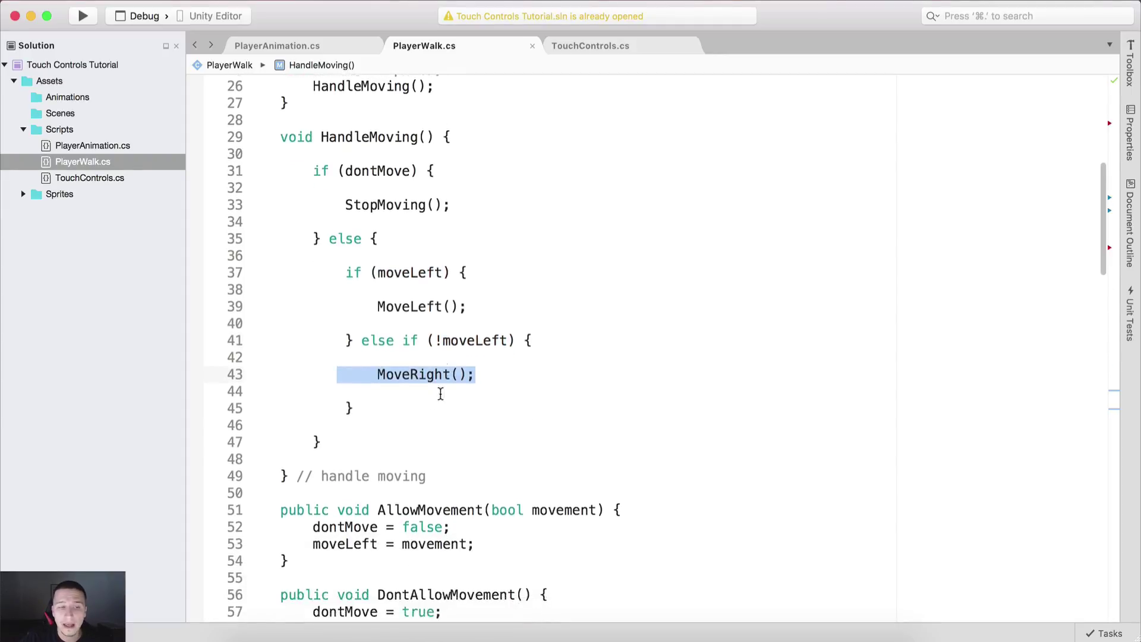
# Examine the negation operator and the moveLeft variable in the else if condition of HandleMoving
pyautogui.doubleClick(436, 328)
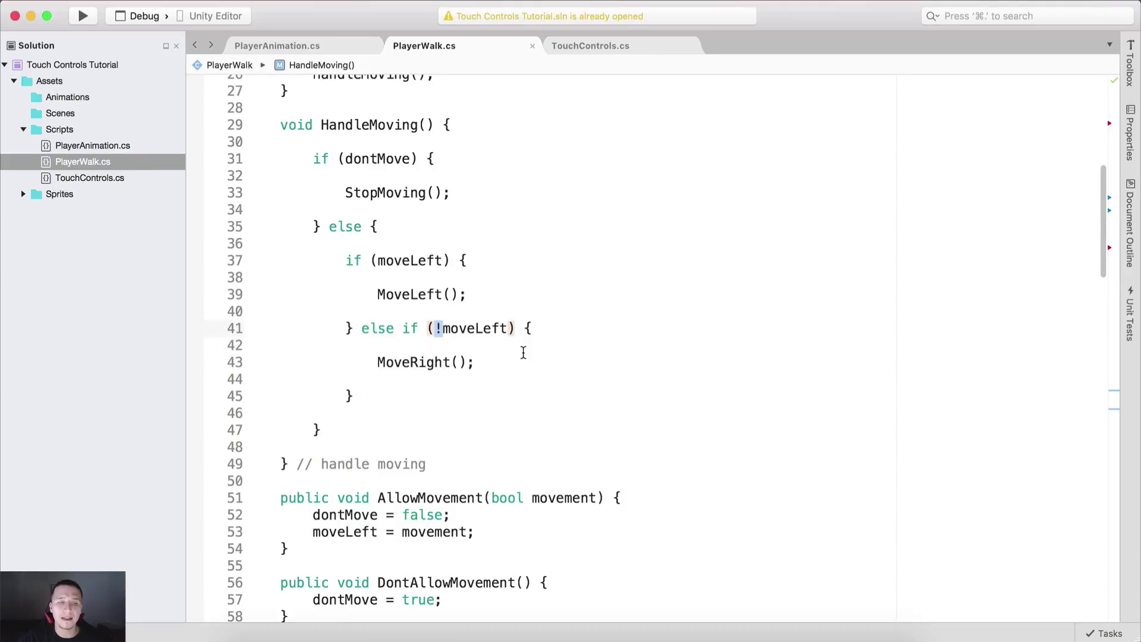
pyautogui.doubleClick(440, 328)
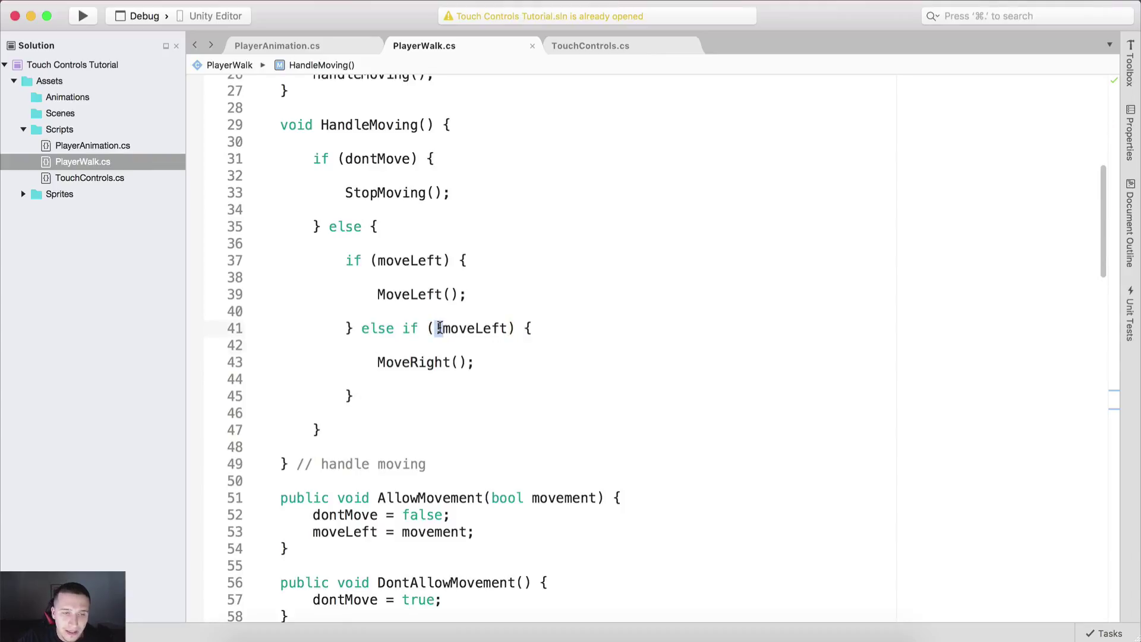
pyautogui.doubleClick(461, 328)
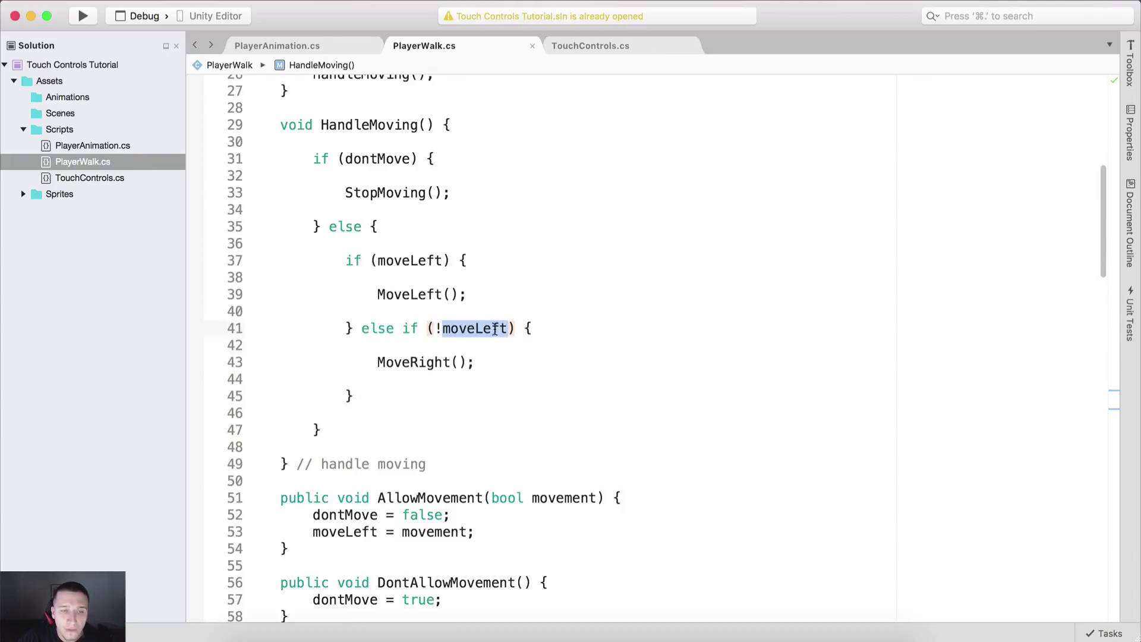
pyautogui.doubleClick(438, 328)
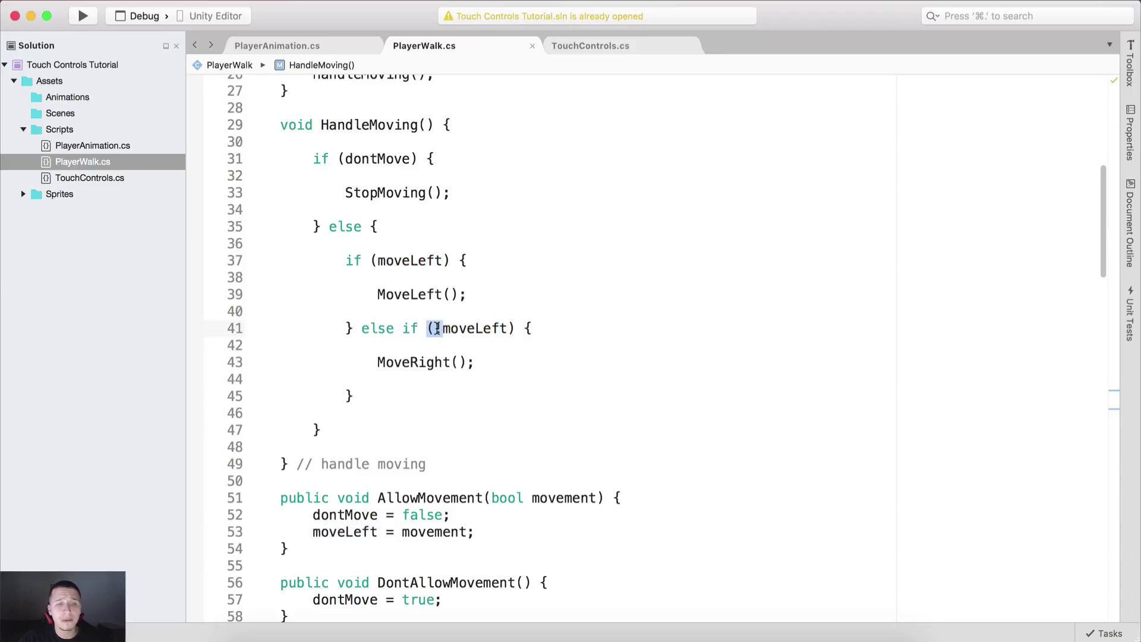
pyautogui.click(475, 333)
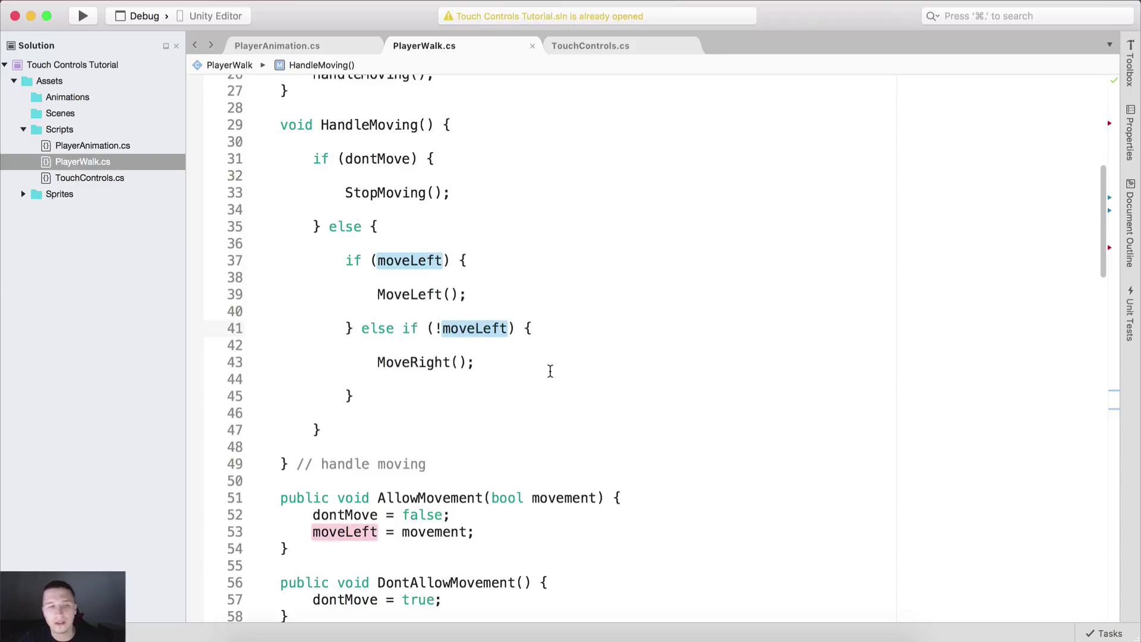
pyautogui.click(443, 330)
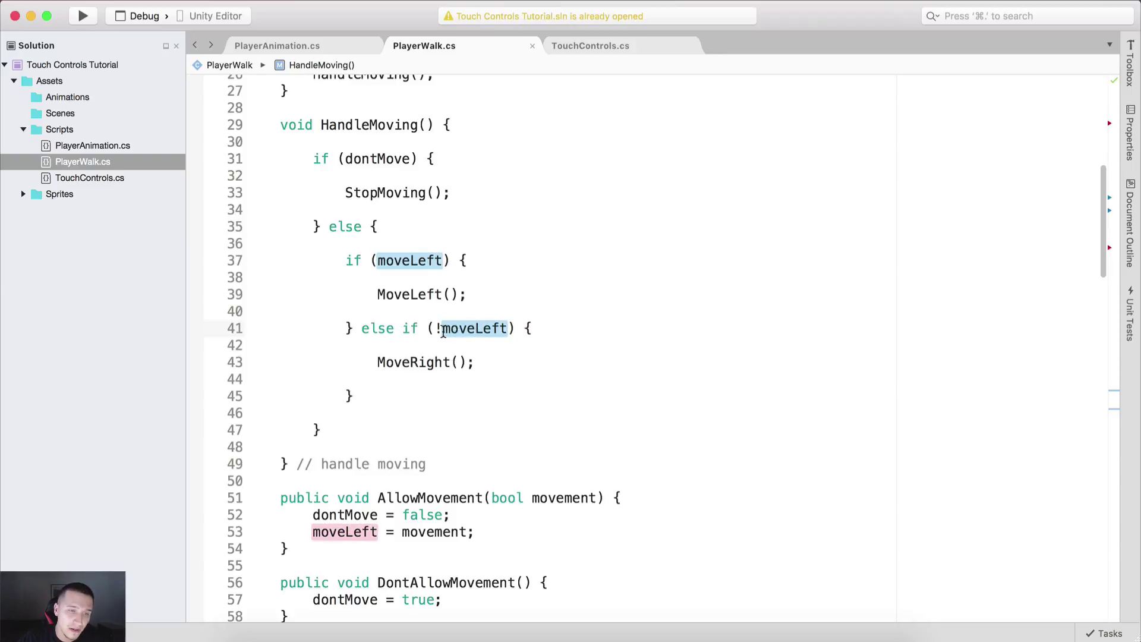
pyautogui.moveTo(443, 331); pyautogui.dragTo(508, 331)
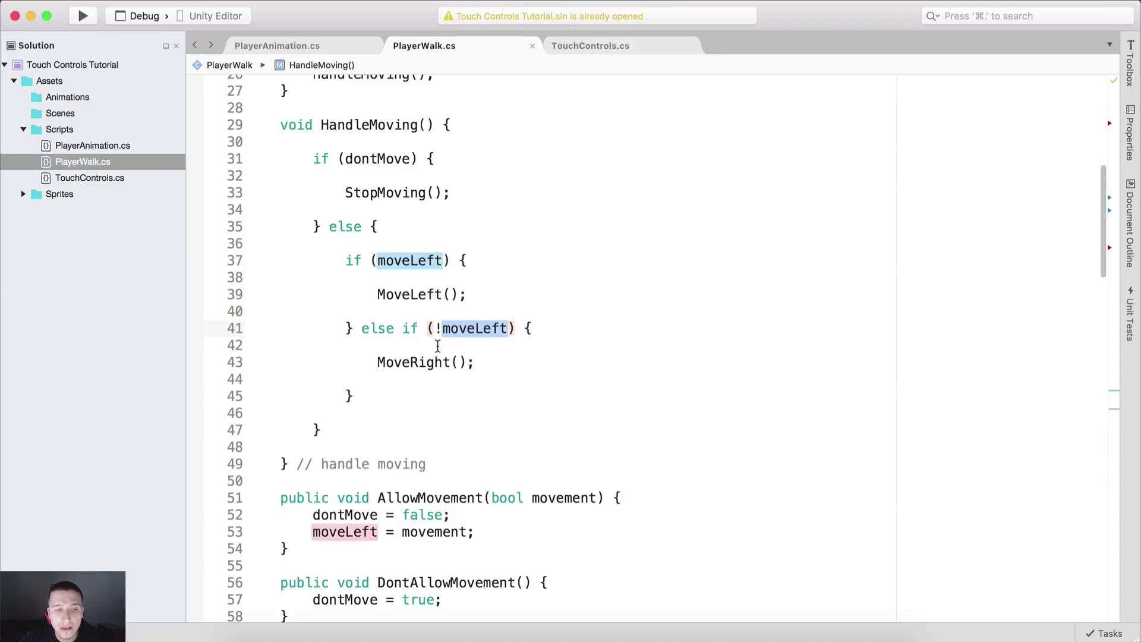
pyautogui.moveTo(434, 328); pyautogui.dragTo(441, 327)
pyautogui.click(498, 362)
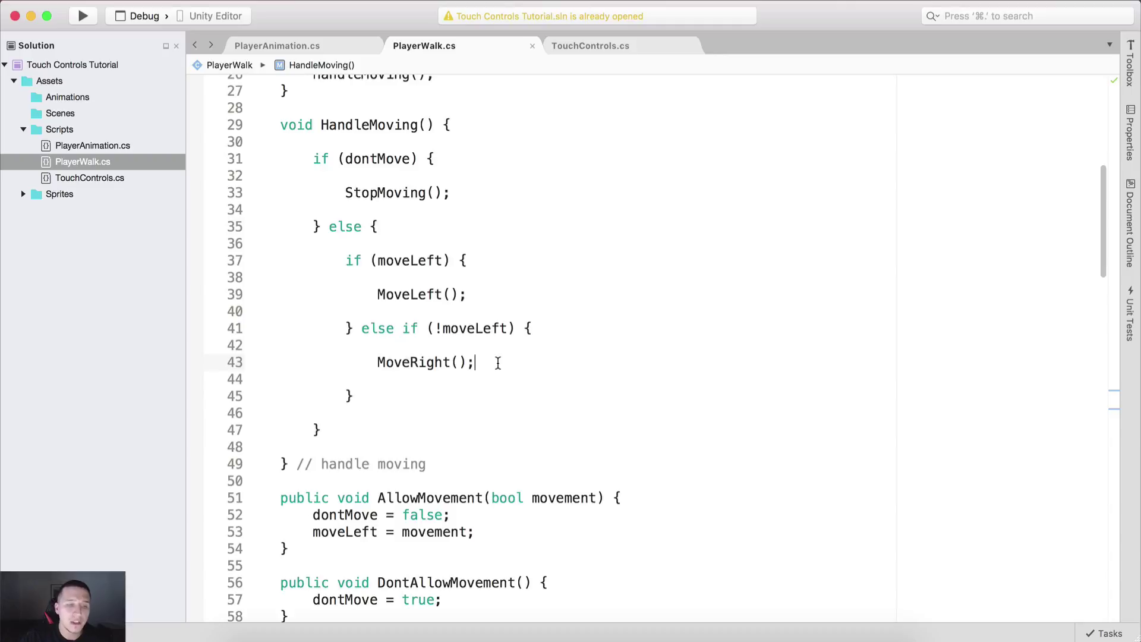
# Review the AllowMovement, DontAllowMovement and Jump functions below HandleMoving
pyautogui.scroll(-5, 498, 363)
pyautogui.scroll(-1, 517, 252)
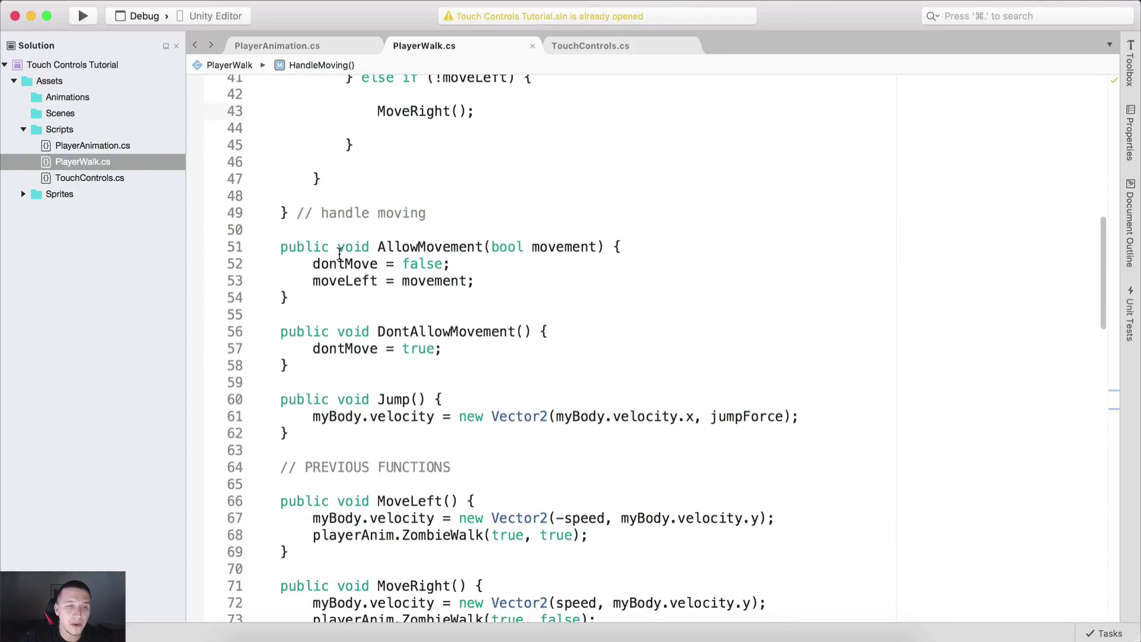
pyautogui.moveTo(339, 252); pyautogui.dragTo(462, 272)
pyautogui.scroll(-1, 339, 298)
pyautogui.moveTo(320, 310); pyautogui.dragTo(427, 350)
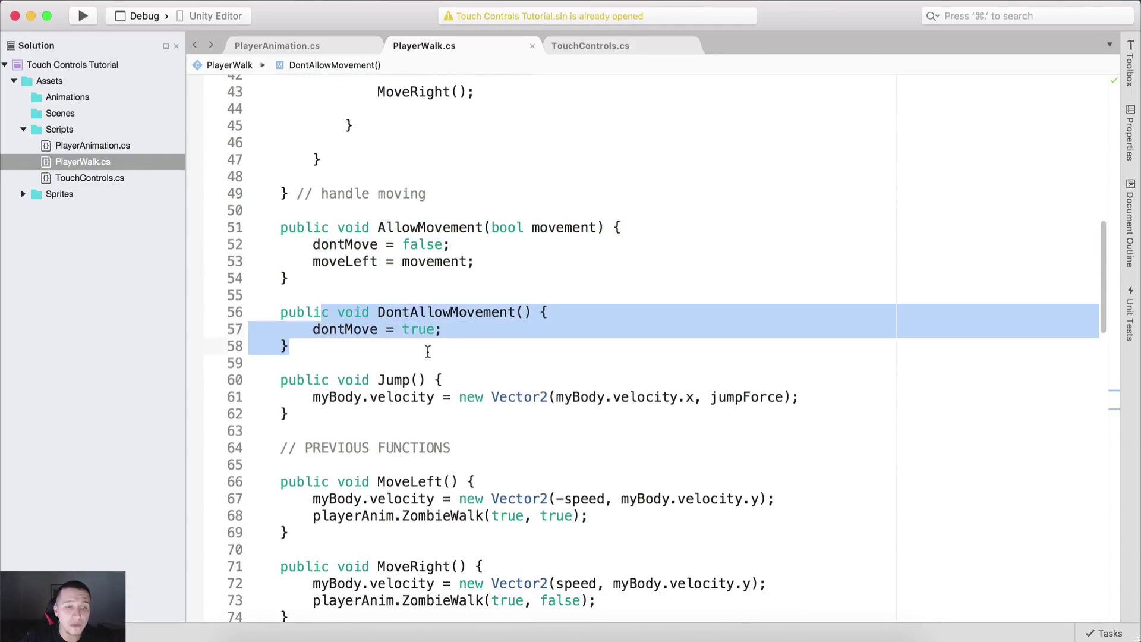
pyautogui.moveTo(277, 375); pyautogui.dragTo(430, 407)
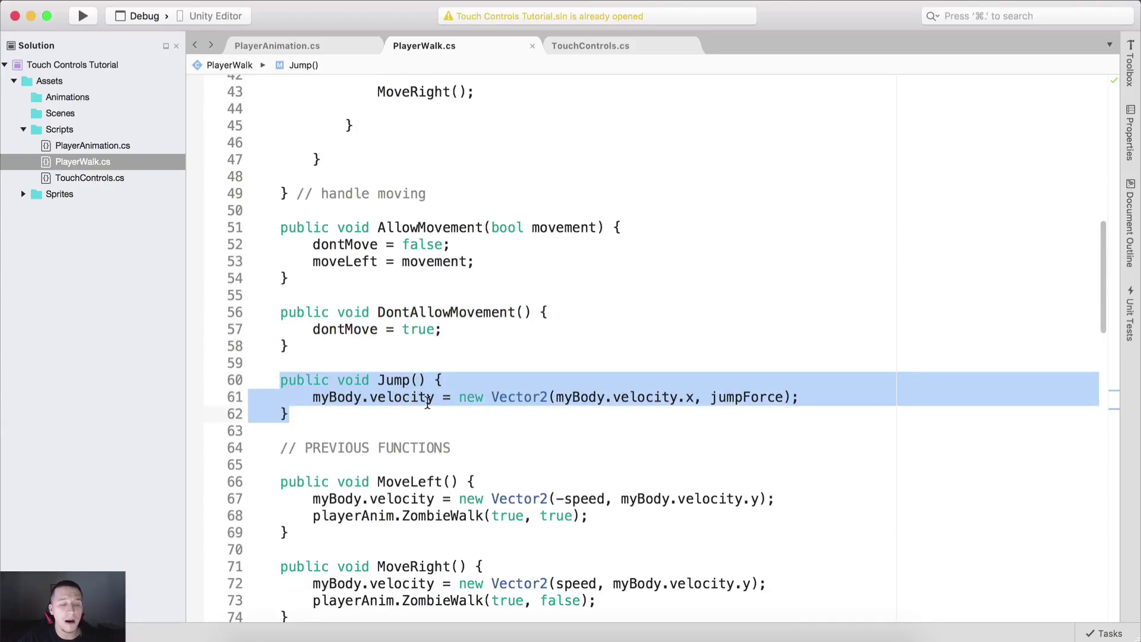
pyautogui.click(534, 261)
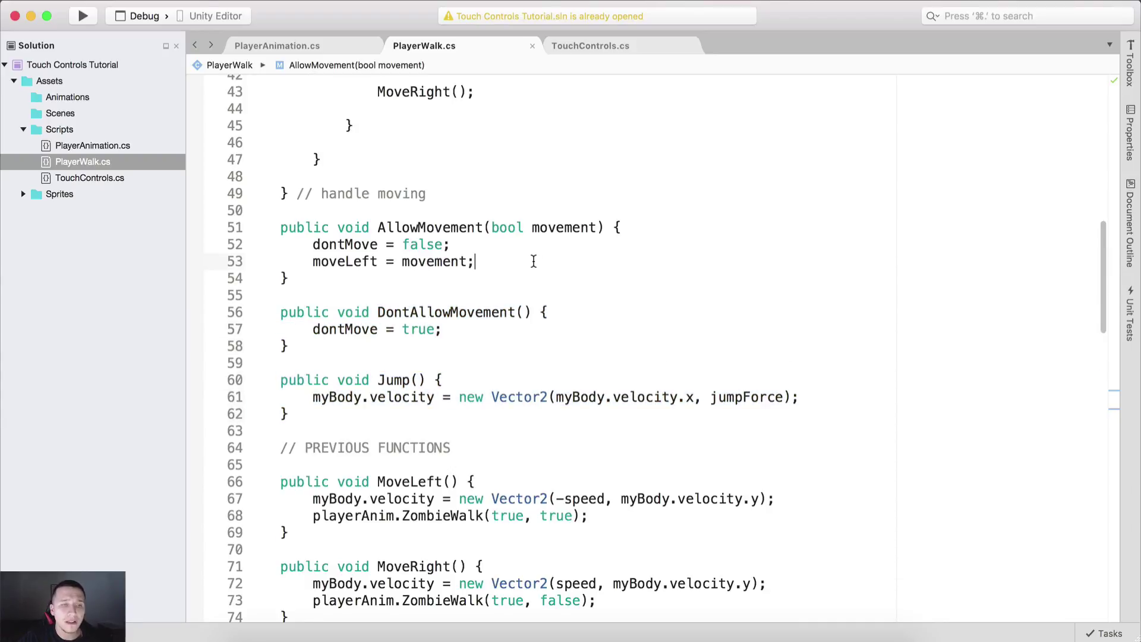
pyautogui.click(342, 396)
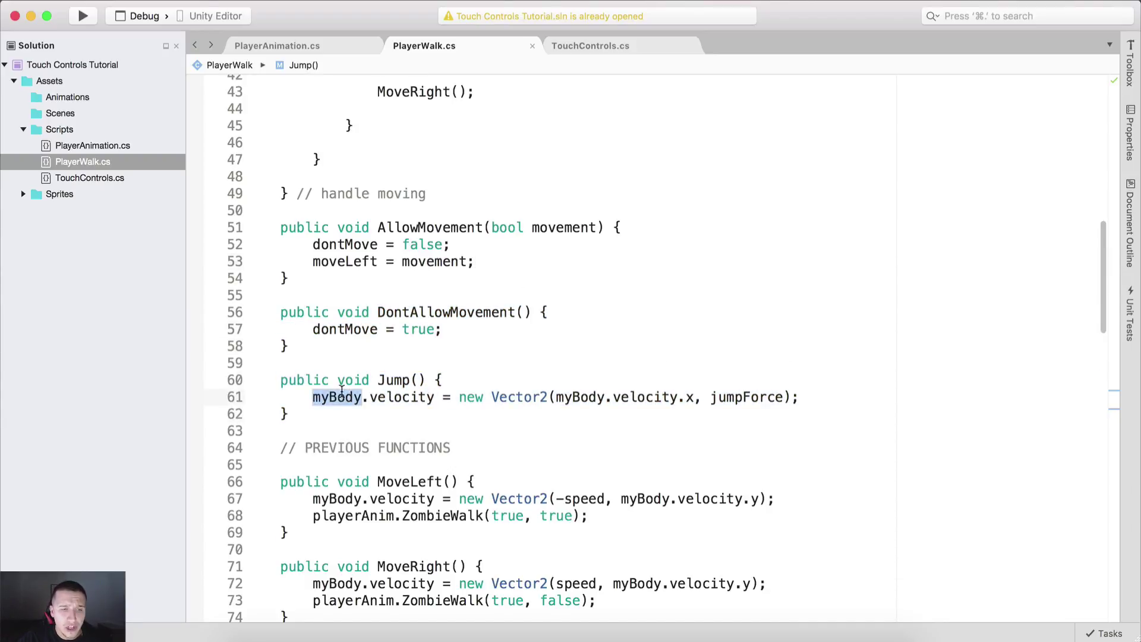
pyautogui.click(392, 381)
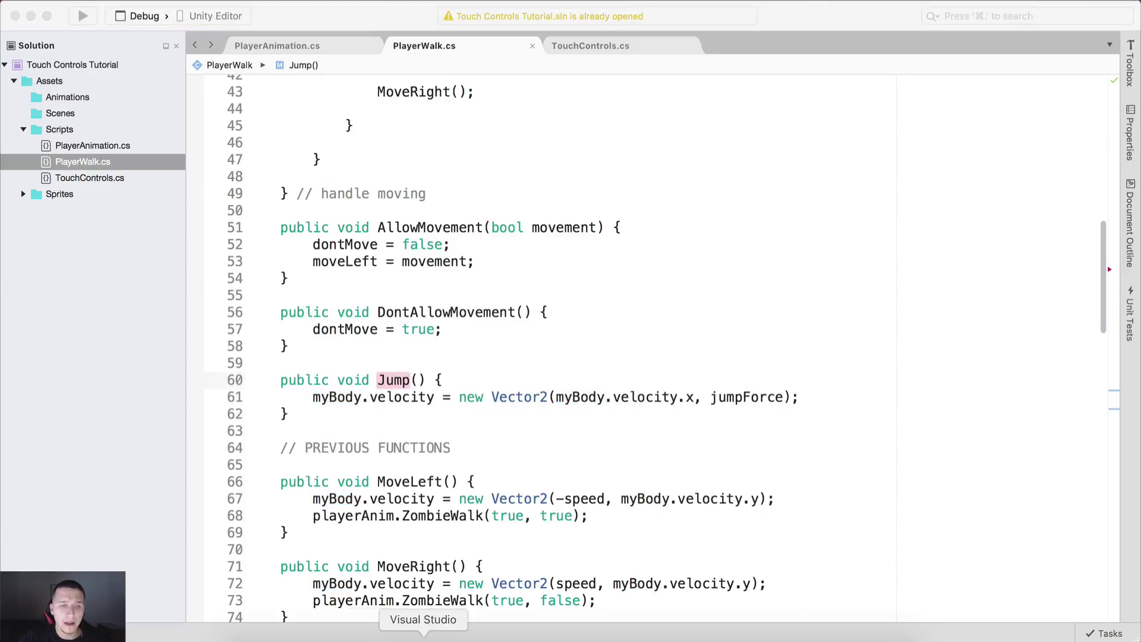
# Switch to Unity and add an On Click entry to the Jump button with the Zombie object as its target
pyautogui.click(386, 631)
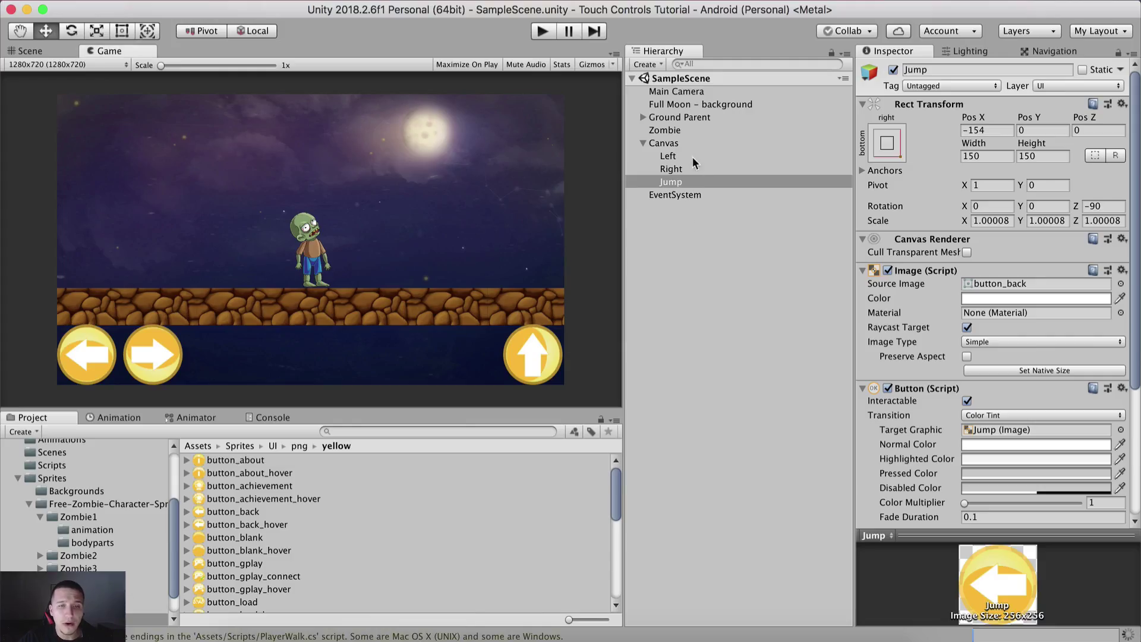
pyautogui.click(683, 186)
pyautogui.scroll(-5, 969, 309)
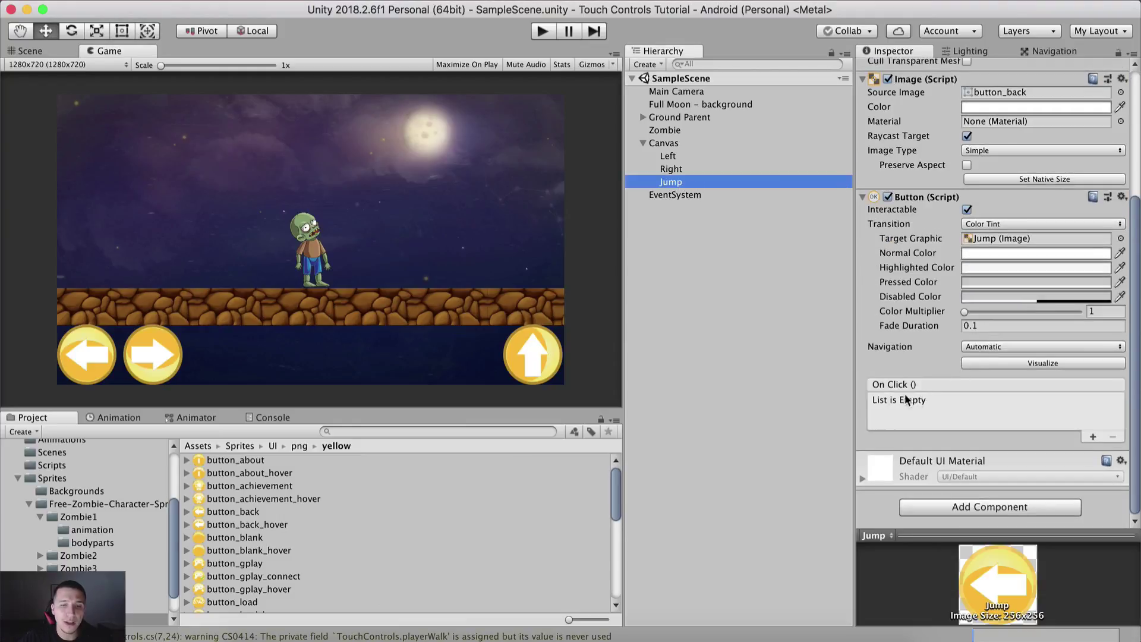
pyautogui.scroll(5, 943, 123)
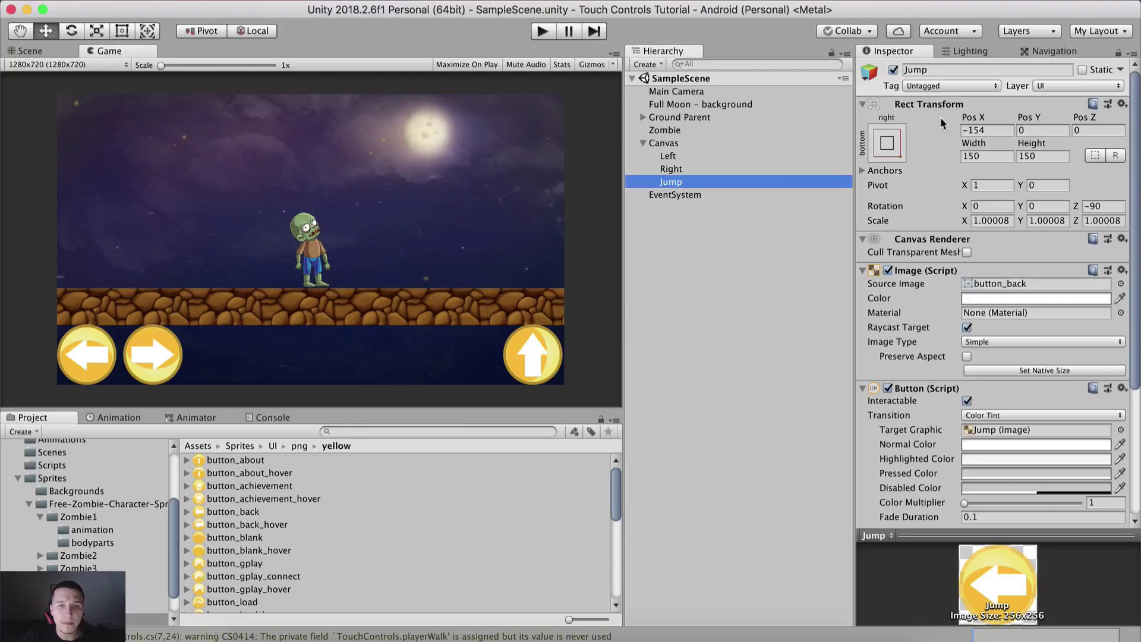
pyautogui.scroll(-5, 957, 184)
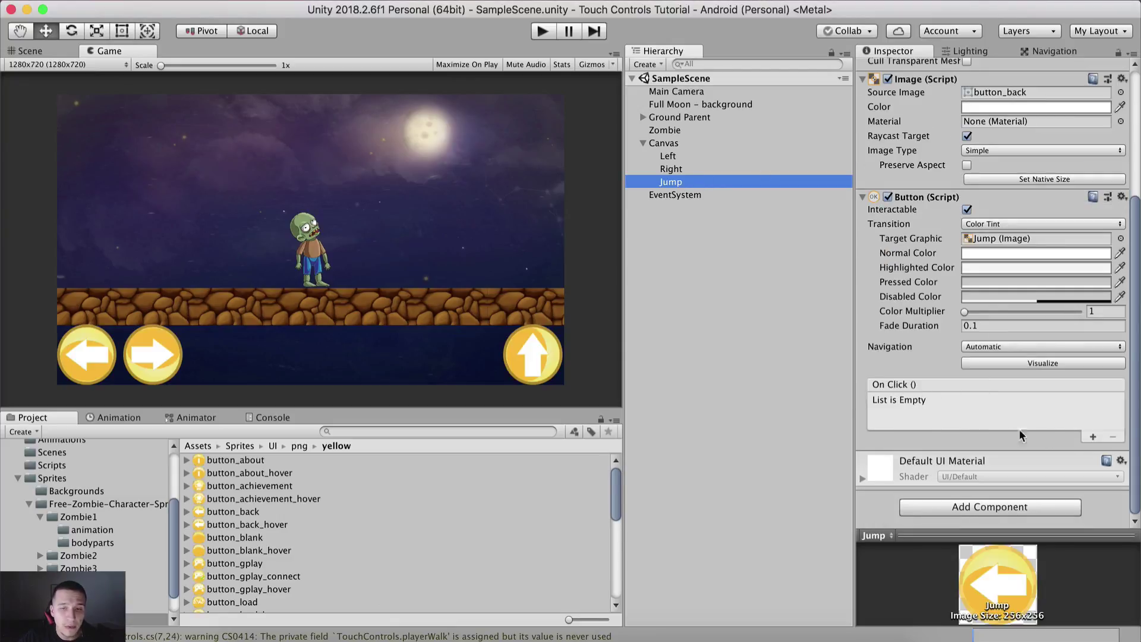
pyautogui.click(1092, 437)
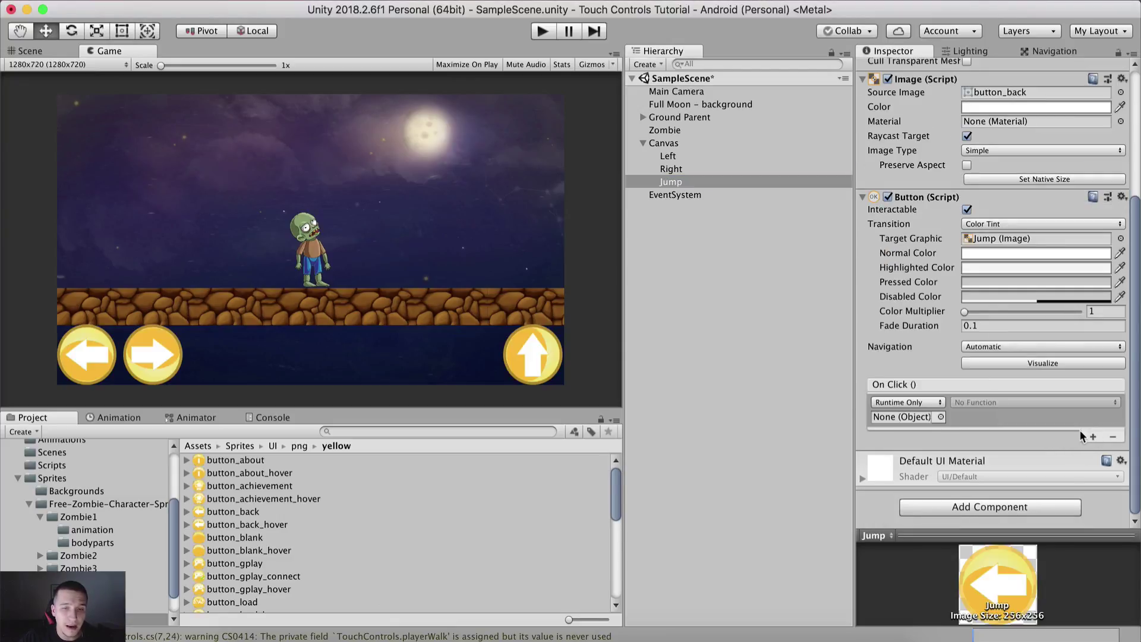
pyautogui.moveTo(664, 129); pyautogui.dragTo(902, 417)
# Assign PlayerWalk's Jump() function to the Jump button's On Click entry and recheck the choice in the function list
pyautogui.click(991, 403)
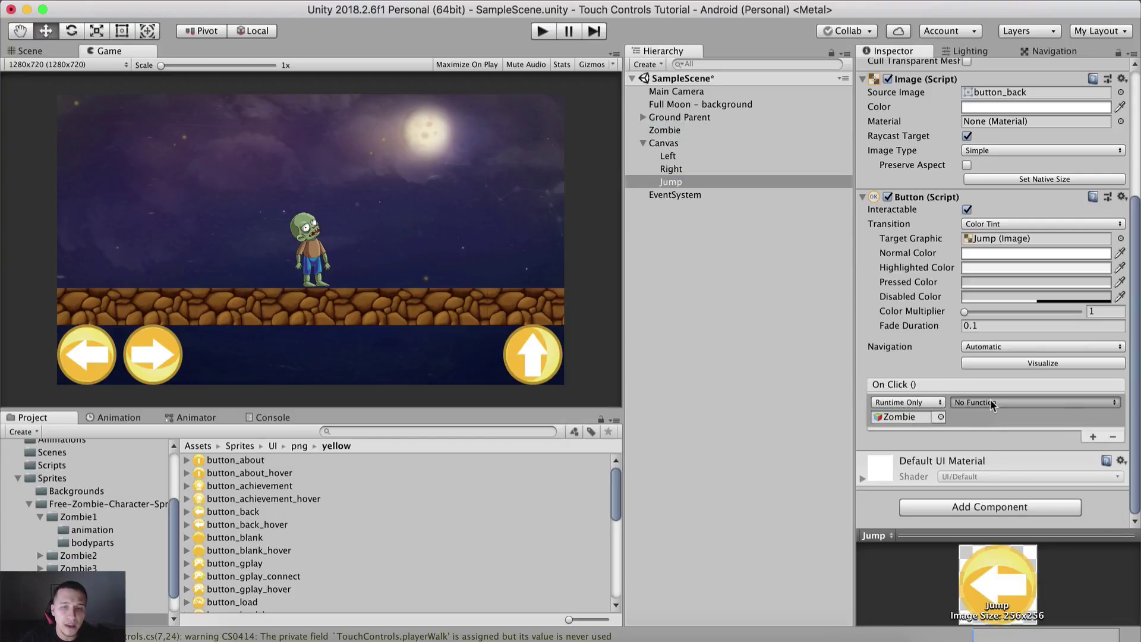
pyautogui.moveTo(1018, 533)
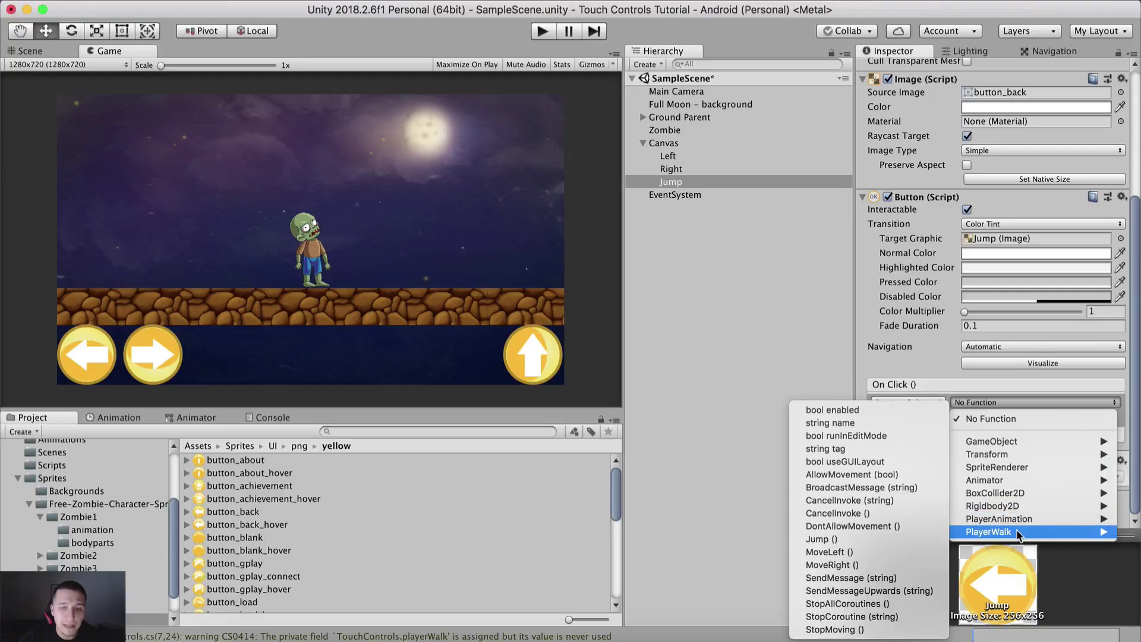
pyautogui.click(821, 539)
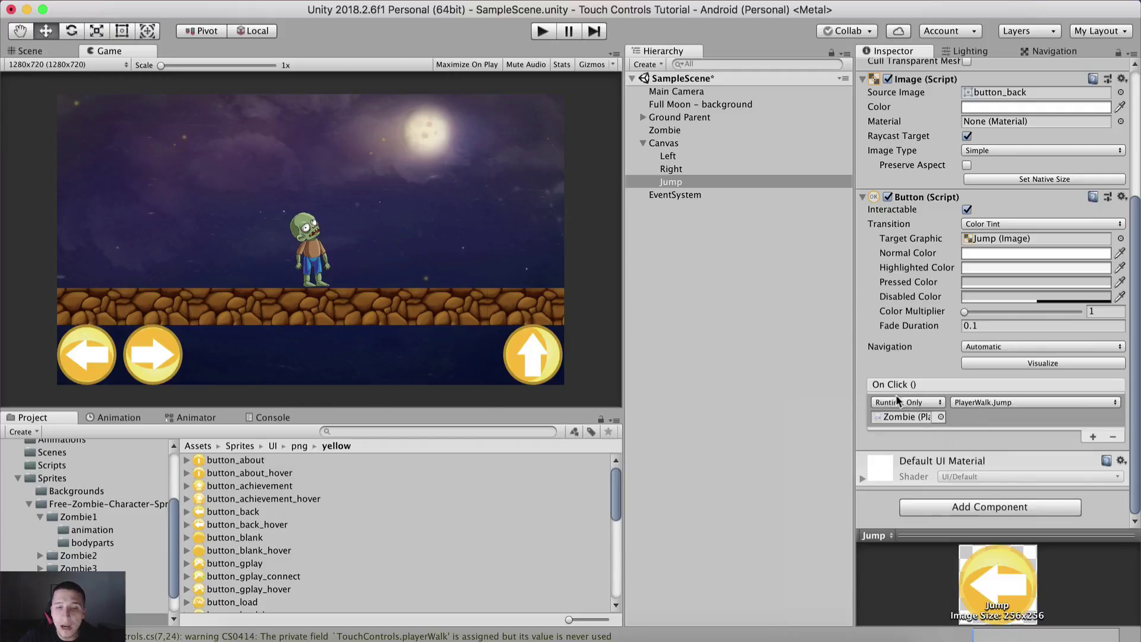
pyautogui.click(958, 408)
pyautogui.moveTo(979, 533)
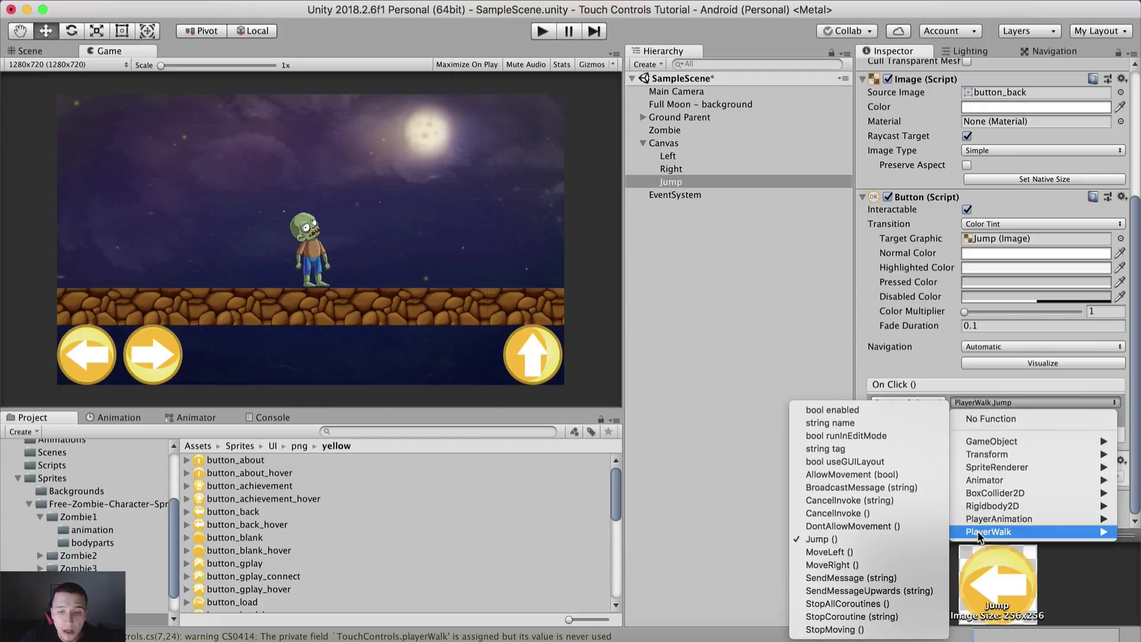
pyautogui.click(712, 231)
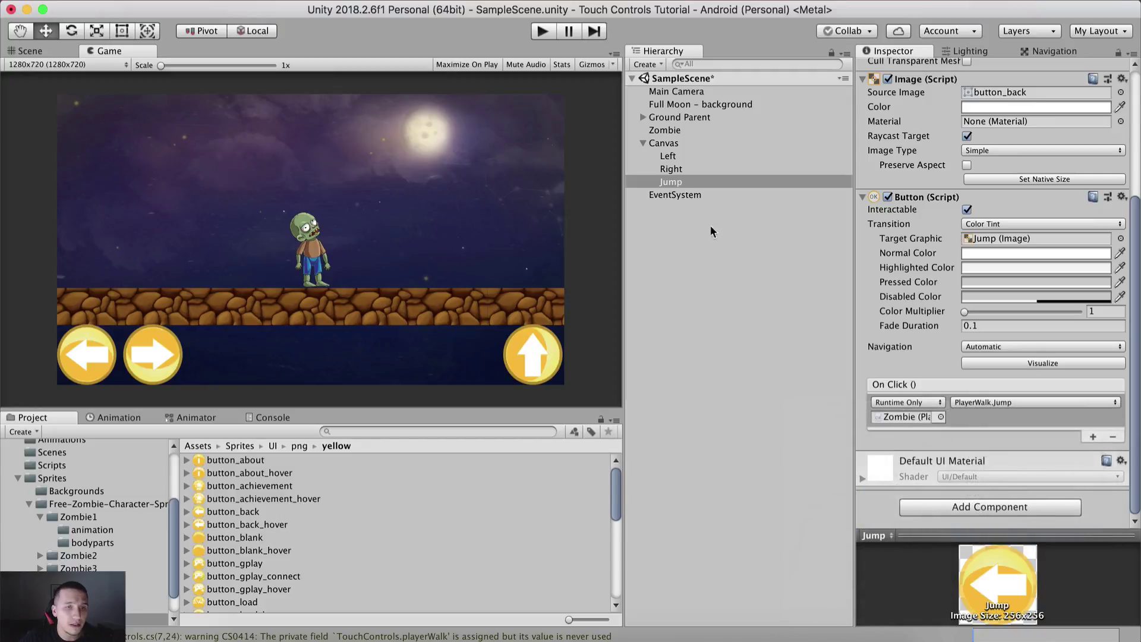
# Switch back to Visual Studio and examine how Jump() sets the body's velocity from myBody.velocity.x and jumpForce
pyautogui.click(423, 633)
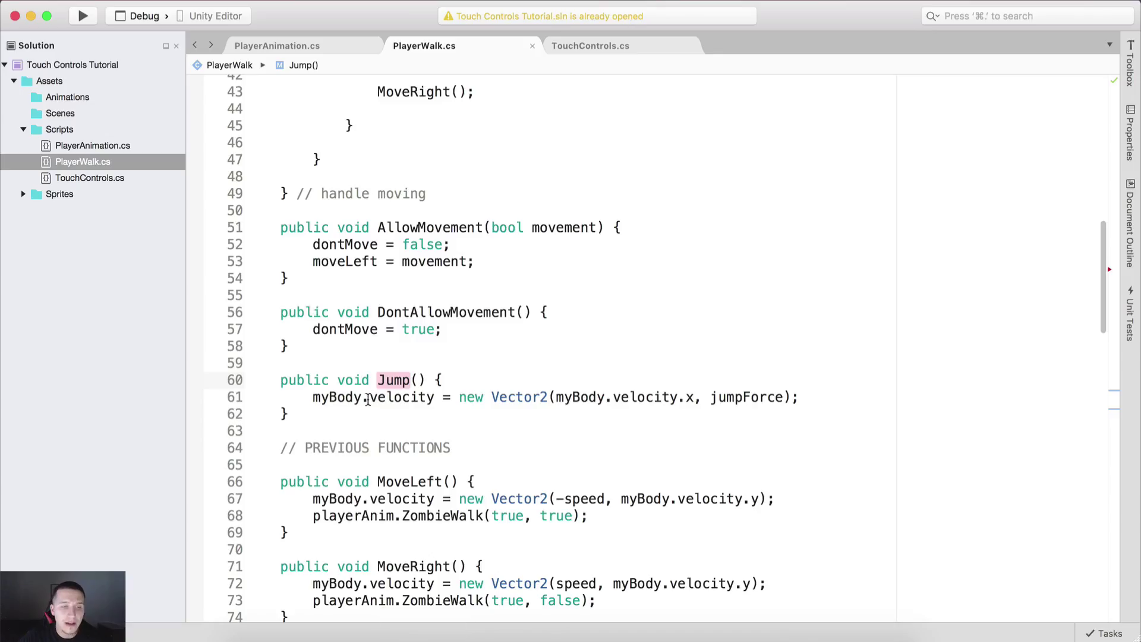
pyautogui.moveTo(368, 397); pyautogui.dragTo(525, 397)
pyautogui.scroll(-3, 542, 320)
pyautogui.click(395, 303)
pyautogui.doubleClick(395, 303)
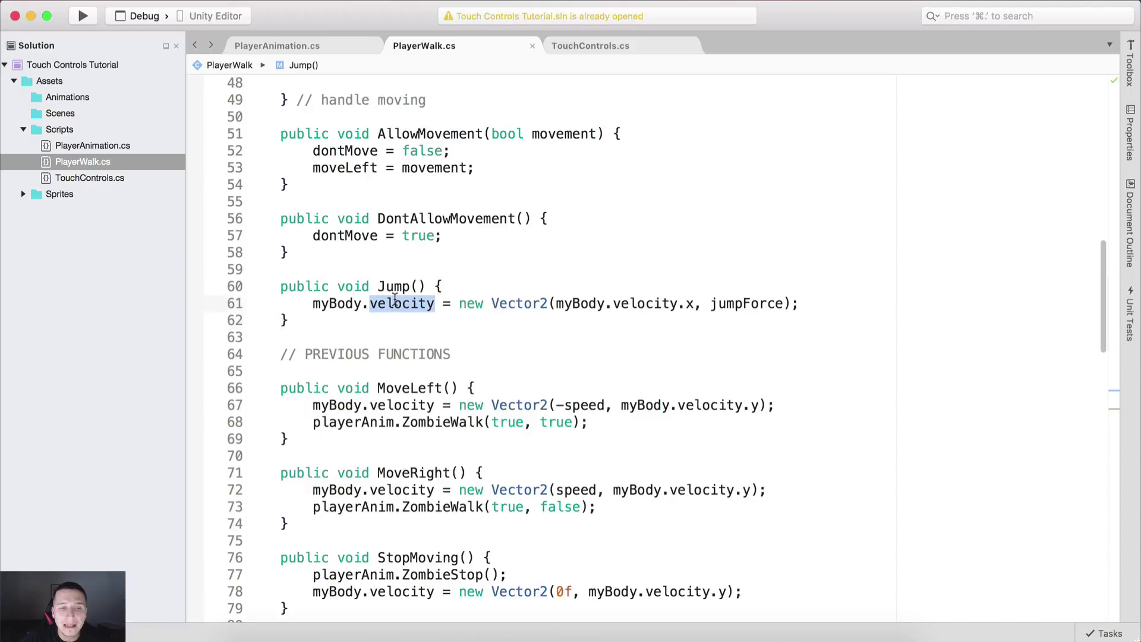
pyautogui.click(550, 302)
pyautogui.moveTo(511, 303); pyautogui.dragTo(696, 309)
pyautogui.click(693, 309)
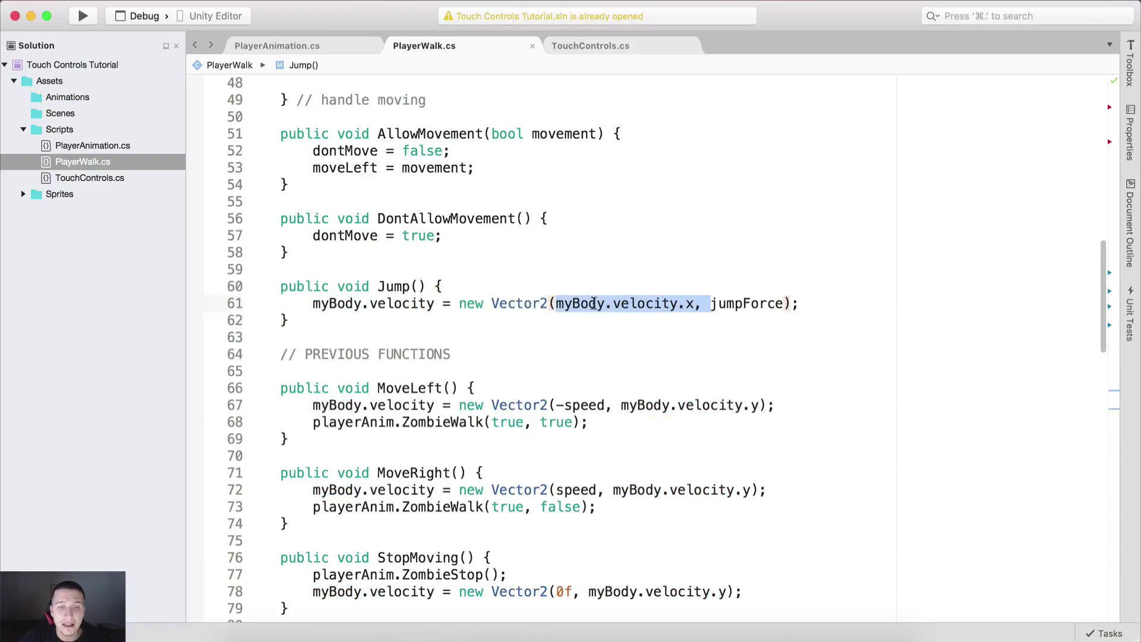
pyautogui.doubleClick(743, 303)
pyautogui.moveTo(800, 303); pyautogui.dragTo(692, 303)
pyautogui.click(753, 303)
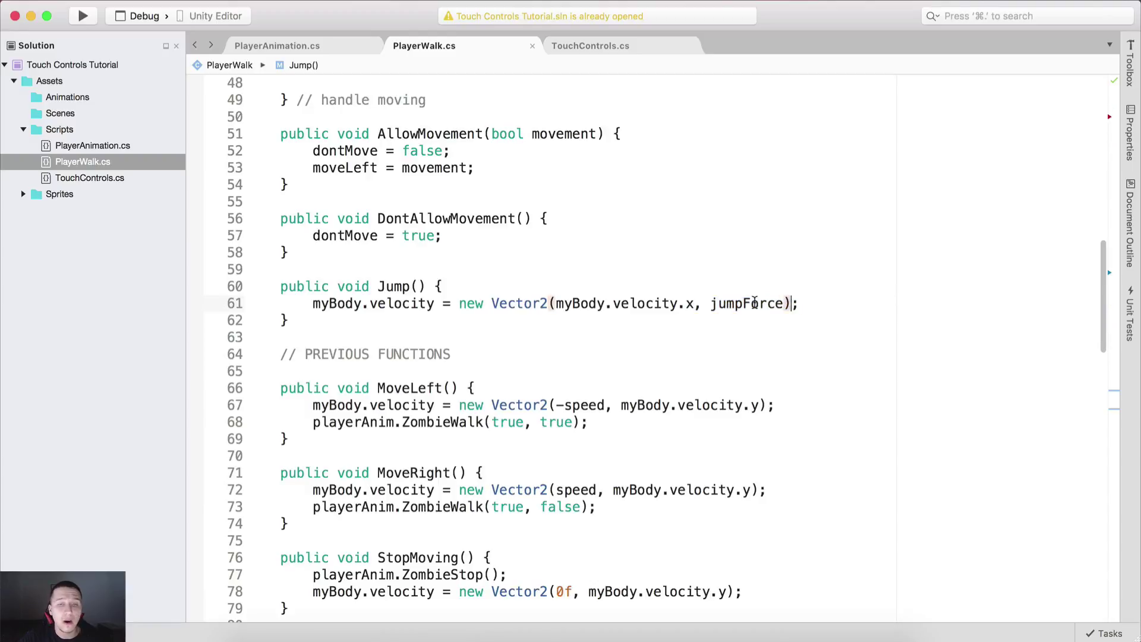
# Switch to Unity, play the scene to test the Jump button several times, and stop play mode
pyautogui.doubleClick(754, 303)
pyautogui.click(809, 300)
pyautogui.click(369, 631)
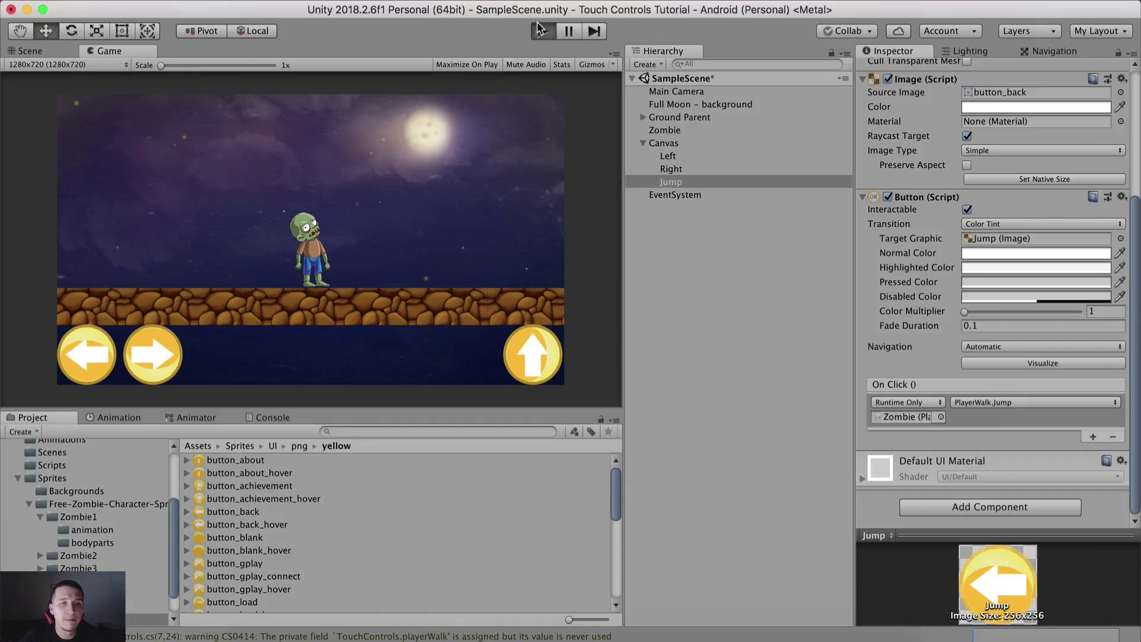
pyautogui.click(539, 30)
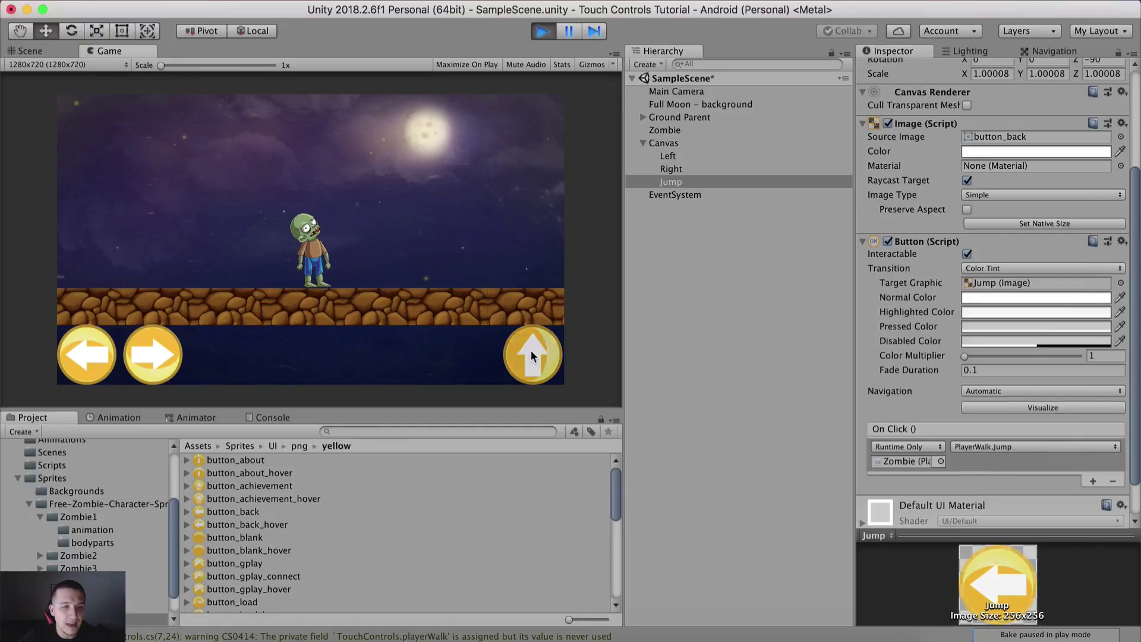
pyautogui.click(530, 350)
pyautogui.click(530, 350)
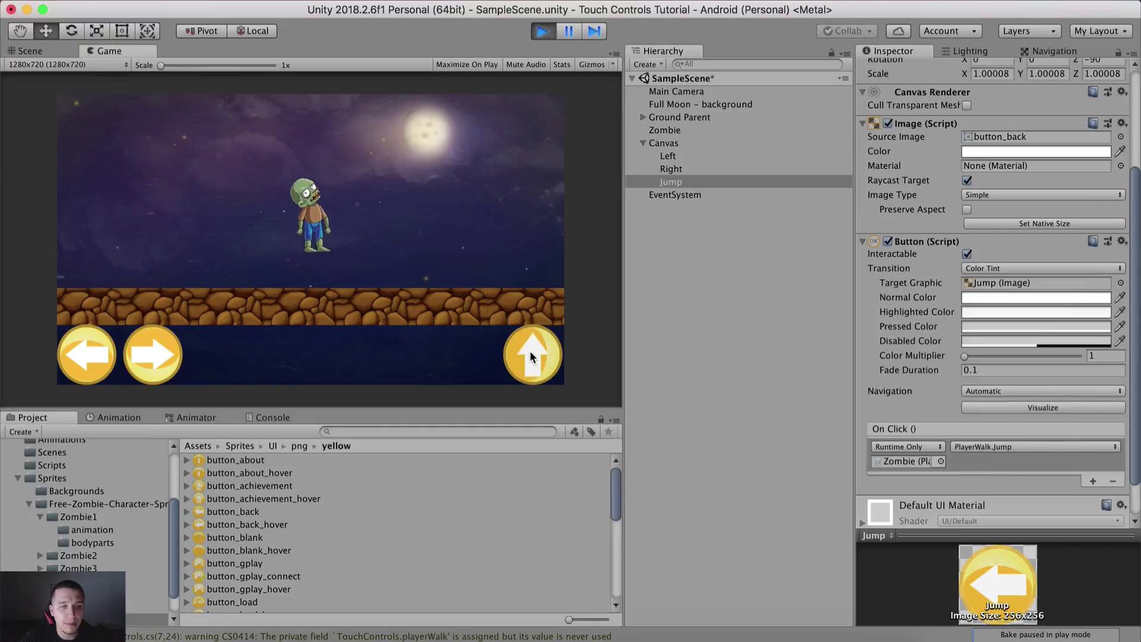
pyautogui.click(530, 353)
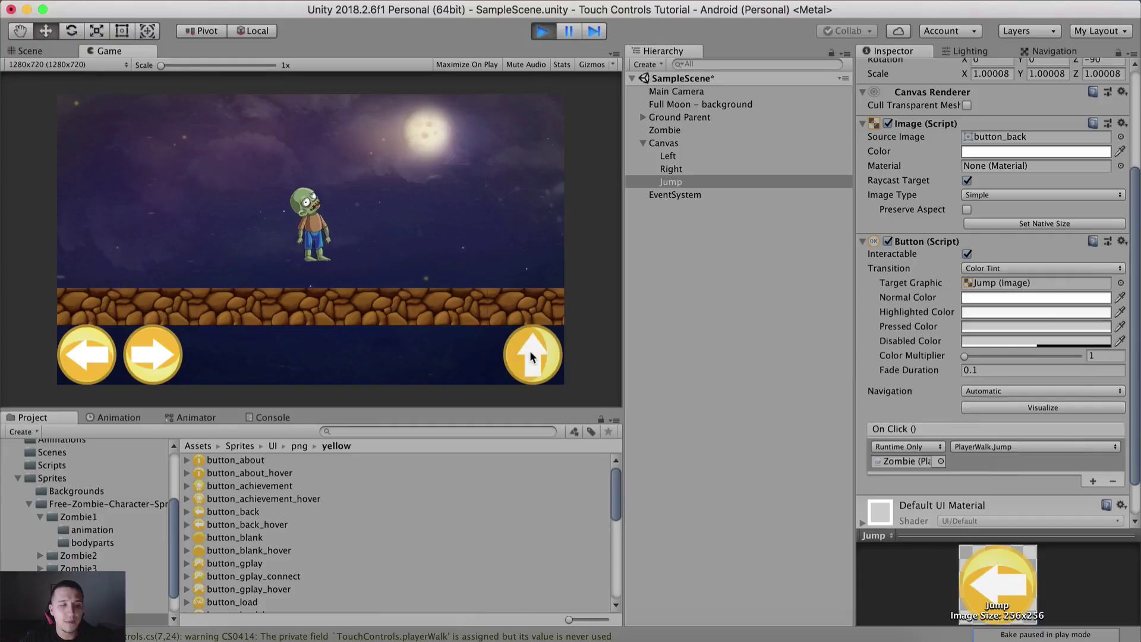
pyautogui.click(531, 357)
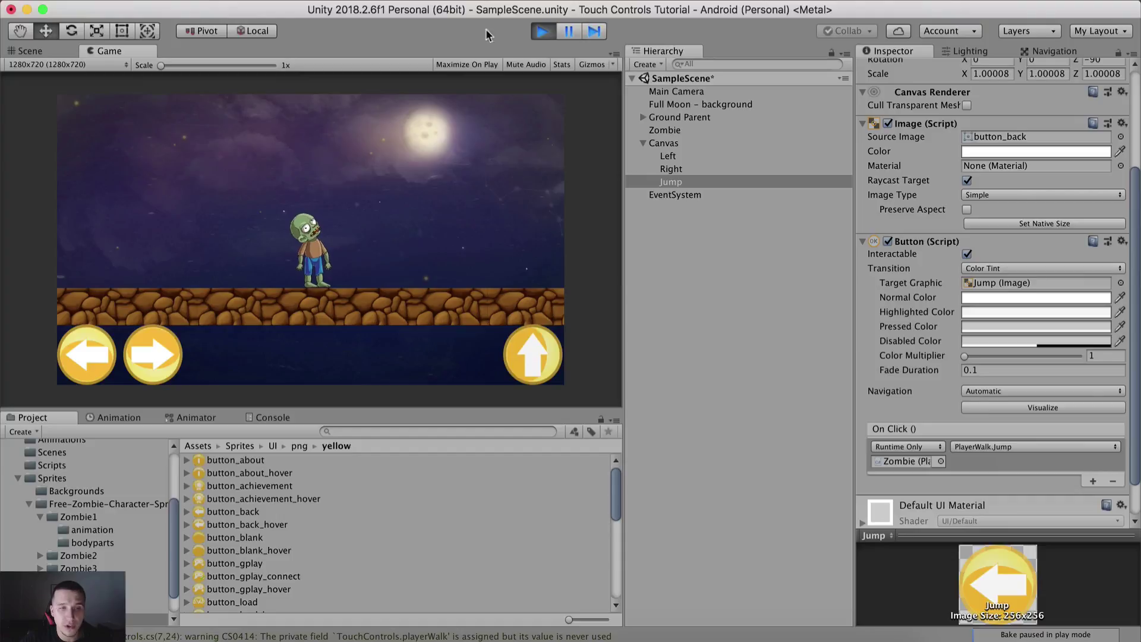
pyautogui.click(542, 31)
# Switch to Visual Studio and review the canJump variable and the ground check in OnCollisionEnter2D in the PlayerWalk script
pyautogui.click(423, 637)
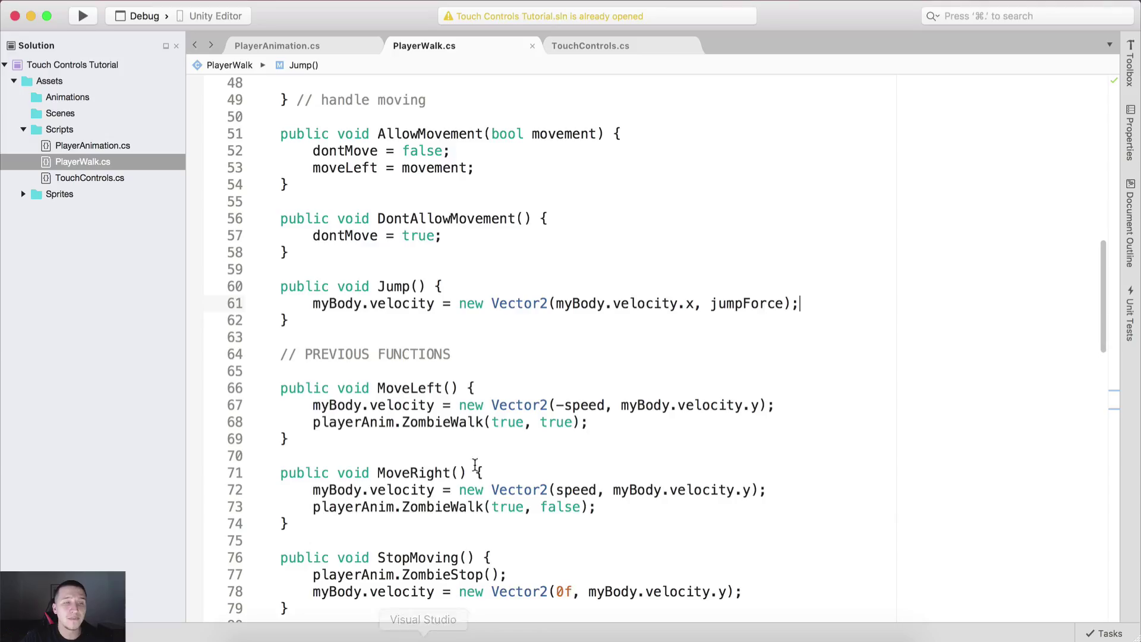
pyautogui.scroll(15, 476, 464)
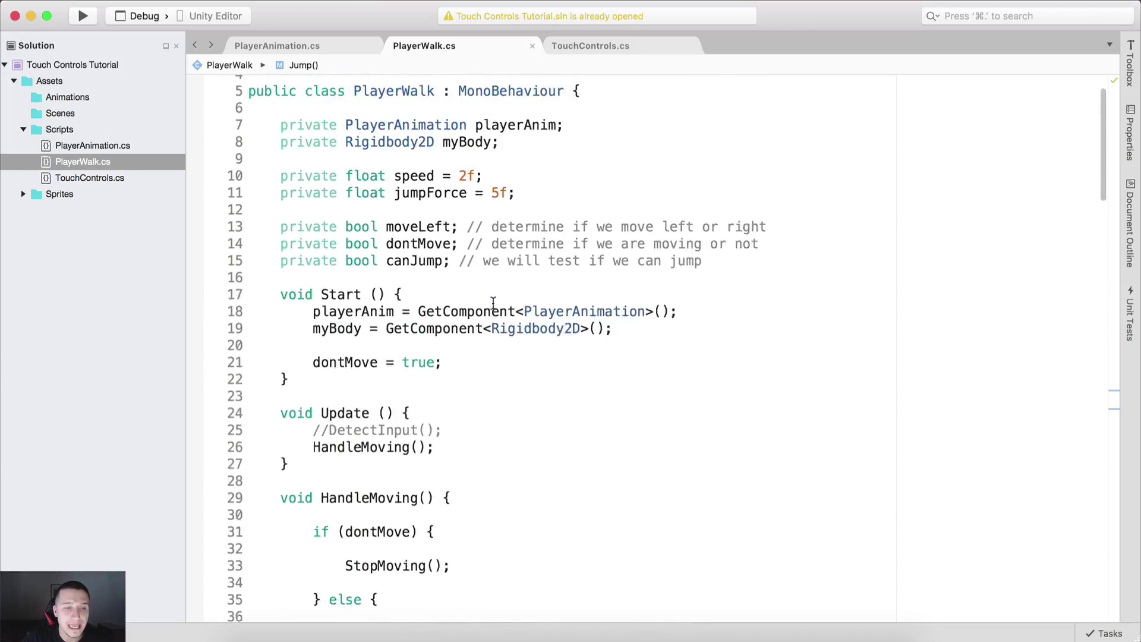
pyautogui.scroll(1, 493, 303)
pyautogui.moveTo(378, 284); pyautogui.dragTo(507, 279)
pyautogui.scroll(-20, 502, 276)
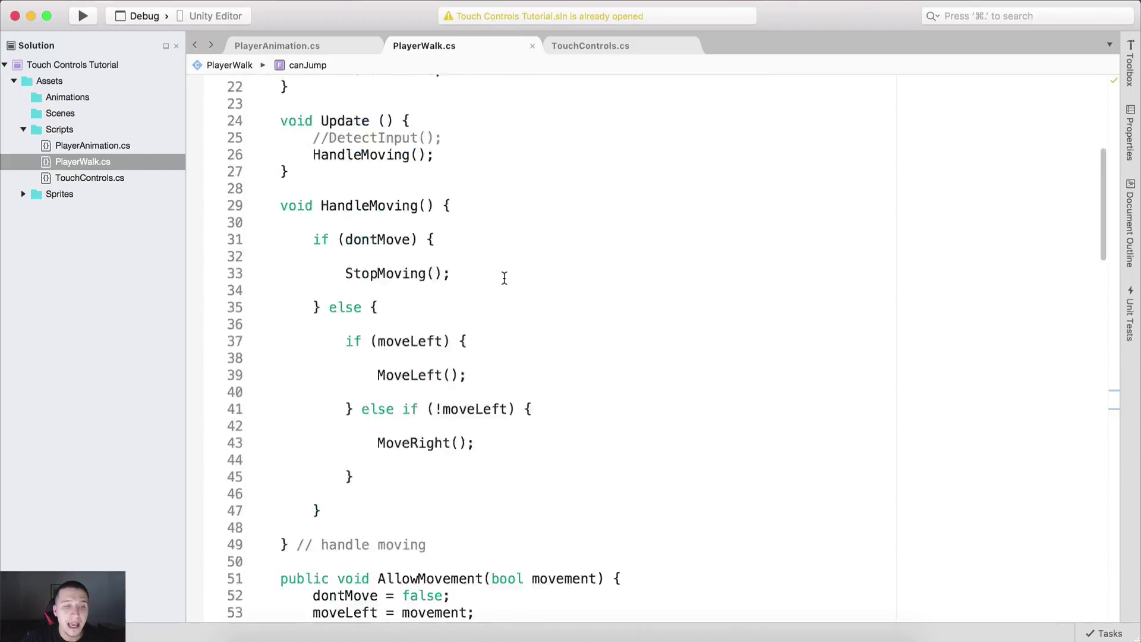
pyautogui.moveTo(281, 245); pyautogui.dragTo(377, 309)
pyautogui.click(349, 263)
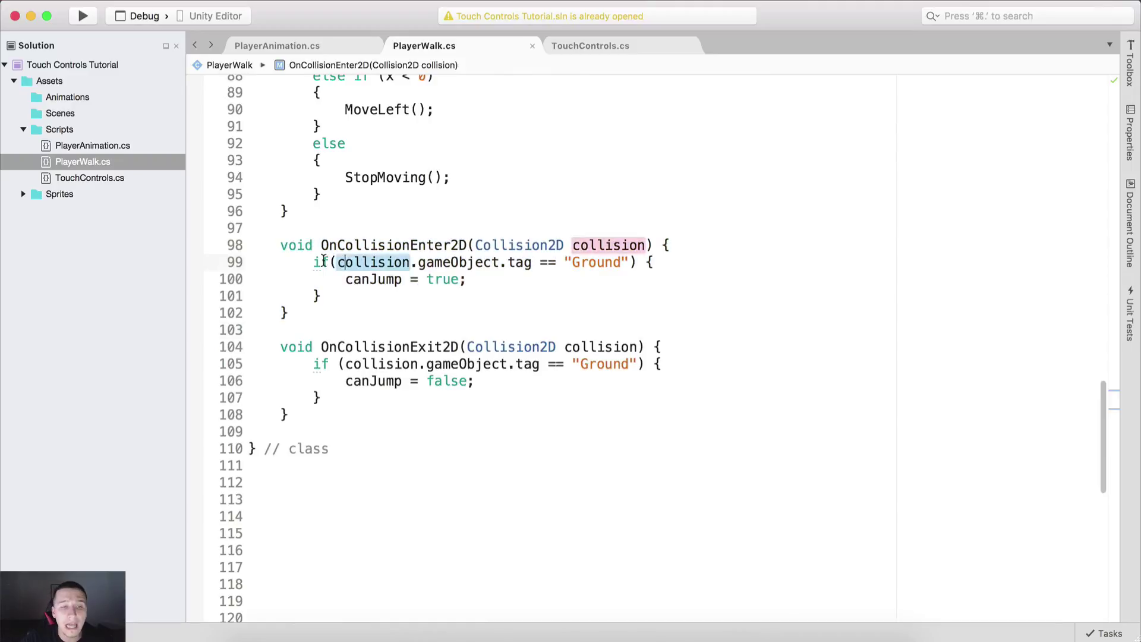
pyautogui.moveTo(314, 262); pyautogui.dragTo(647, 296)
pyautogui.click(646, 295)
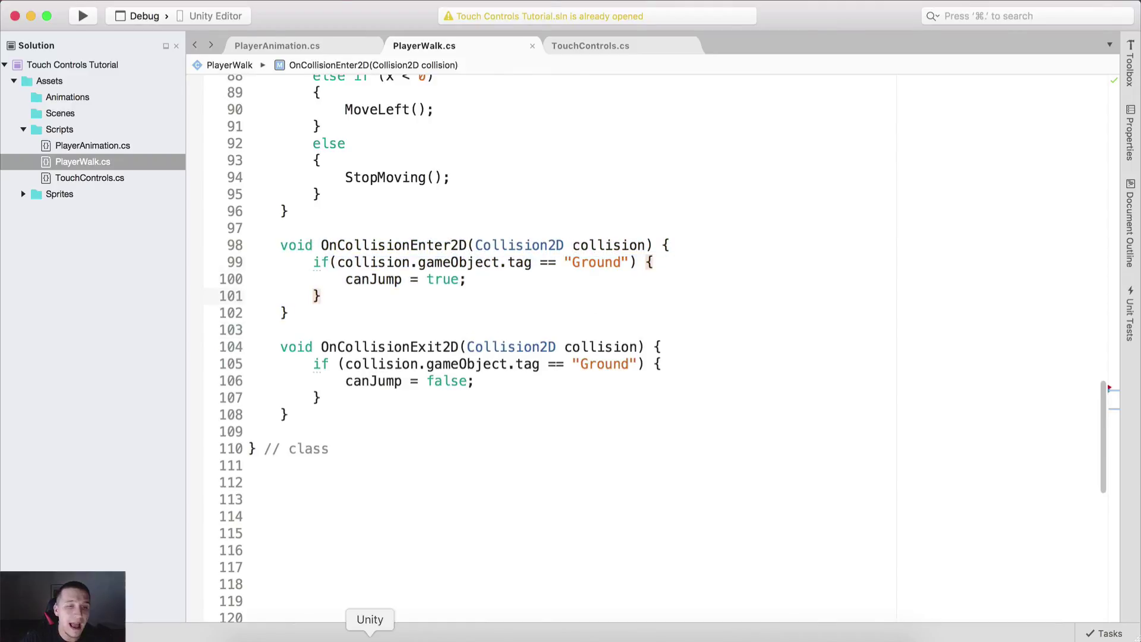
# Switch to Unity and check the tag assigned to the Ground Parent object in the list of available tags
pyautogui.click(370, 633)
pyautogui.click(676, 118)
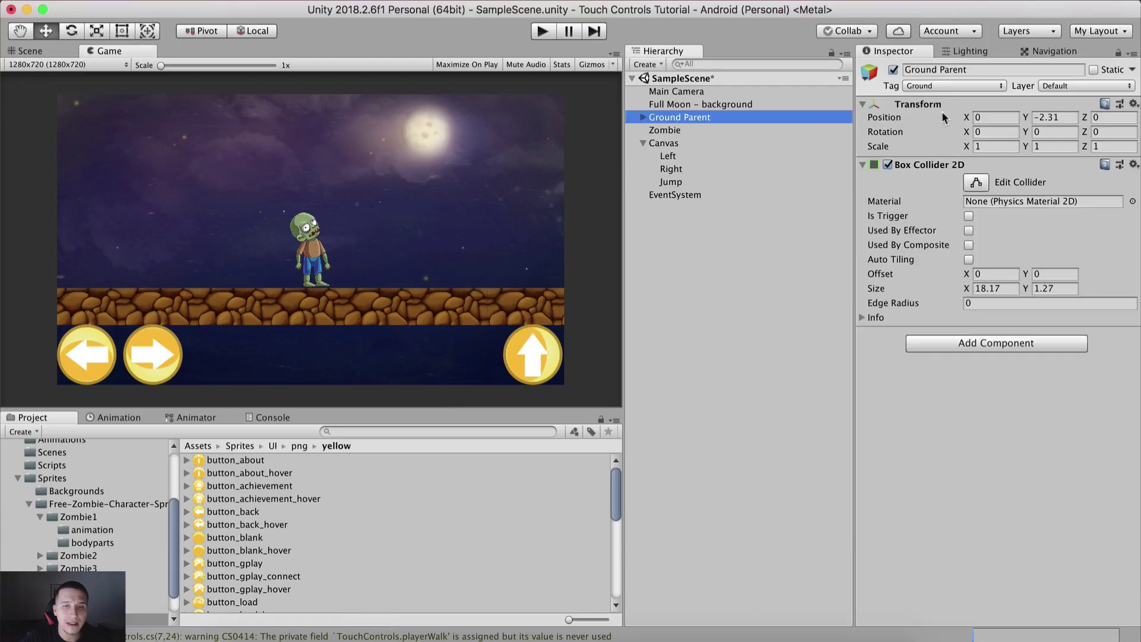
pyautogui.click(943, 88)
pyautogui.click(928, 87)
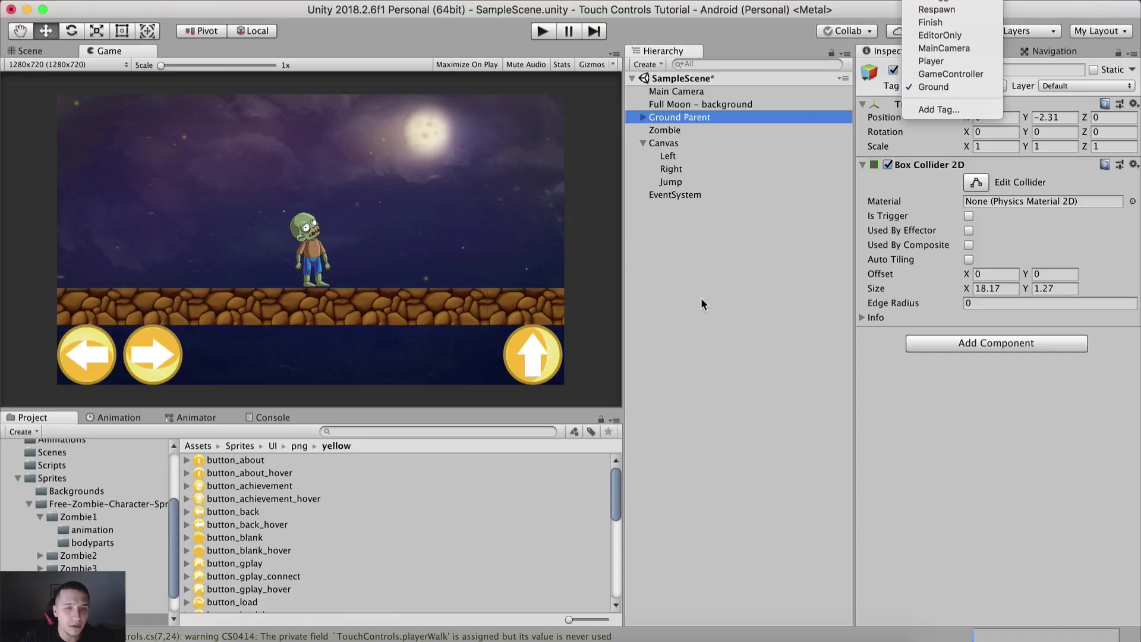
# Return to Visual Studio and highlight the OnCollisionEnter2D function name
pyautogui.click(423, 635)
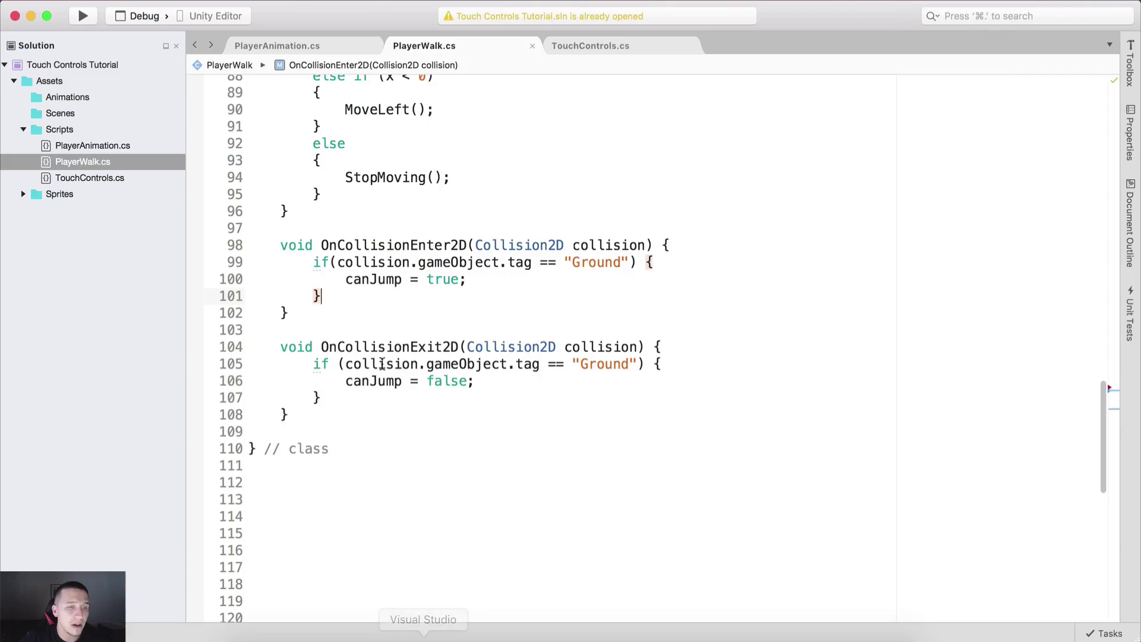
pyautogui.click(426, 324)
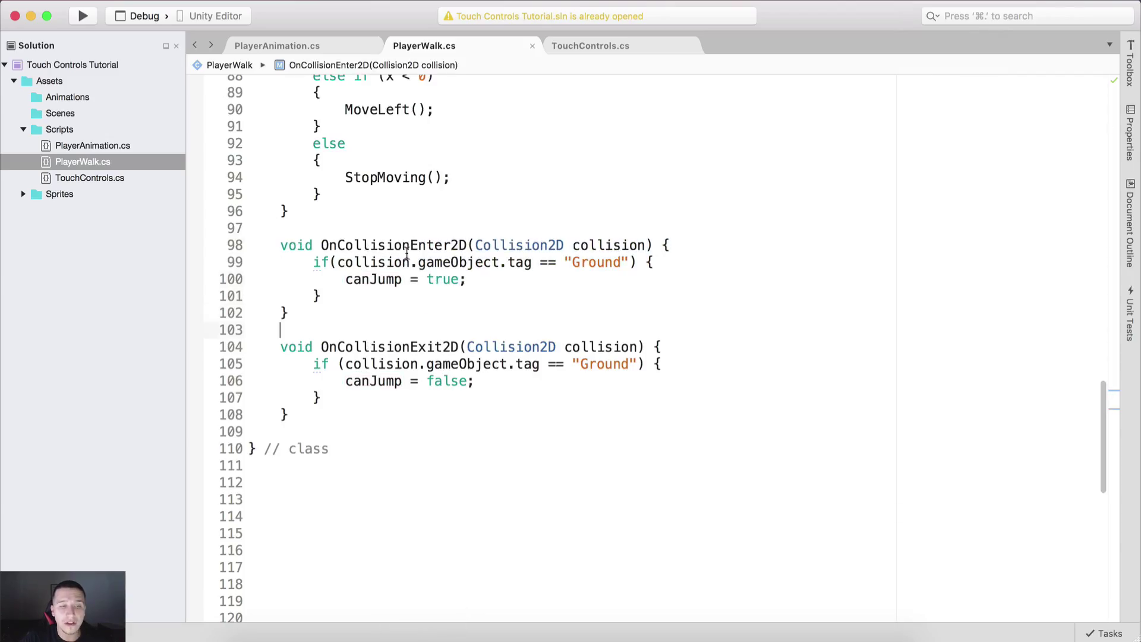
pyautogui.doubleClick(432, 246)
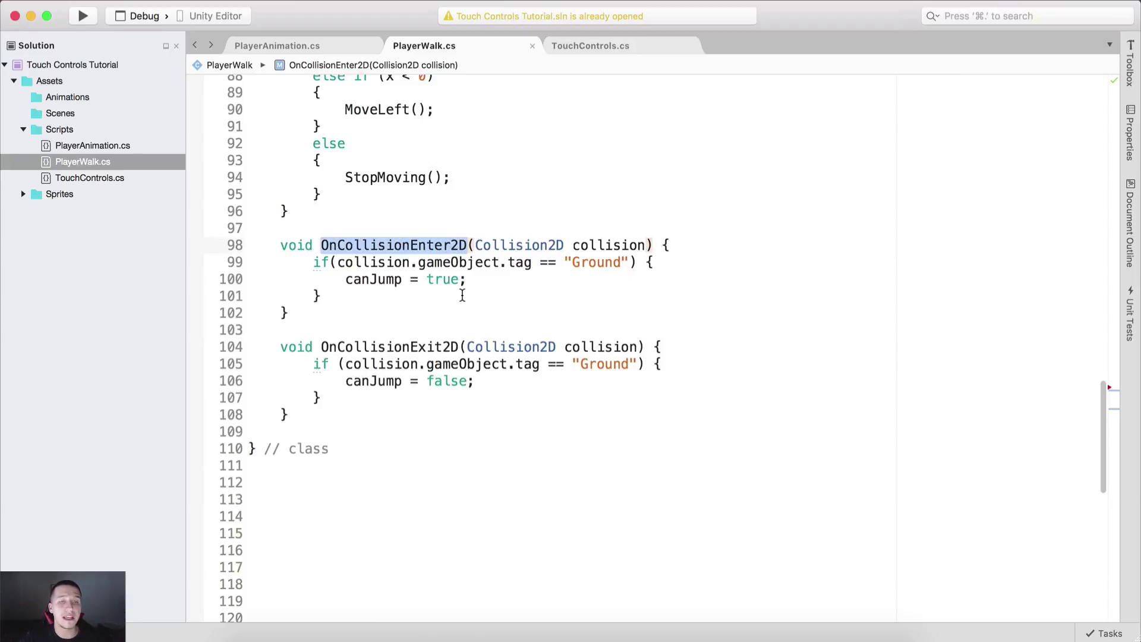
# Switch to Unity and inspect Ground Parent's Box Collider 2D outline along the ground in the Scene view
pyautogui.click(369, 631)
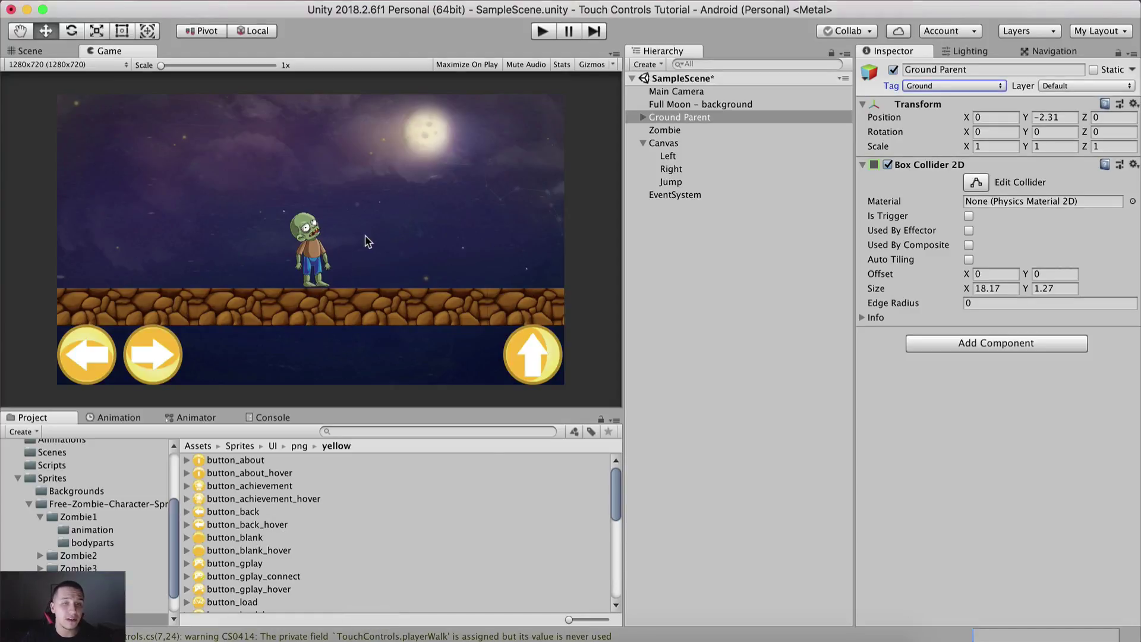
pyautogui.click(709, 118)
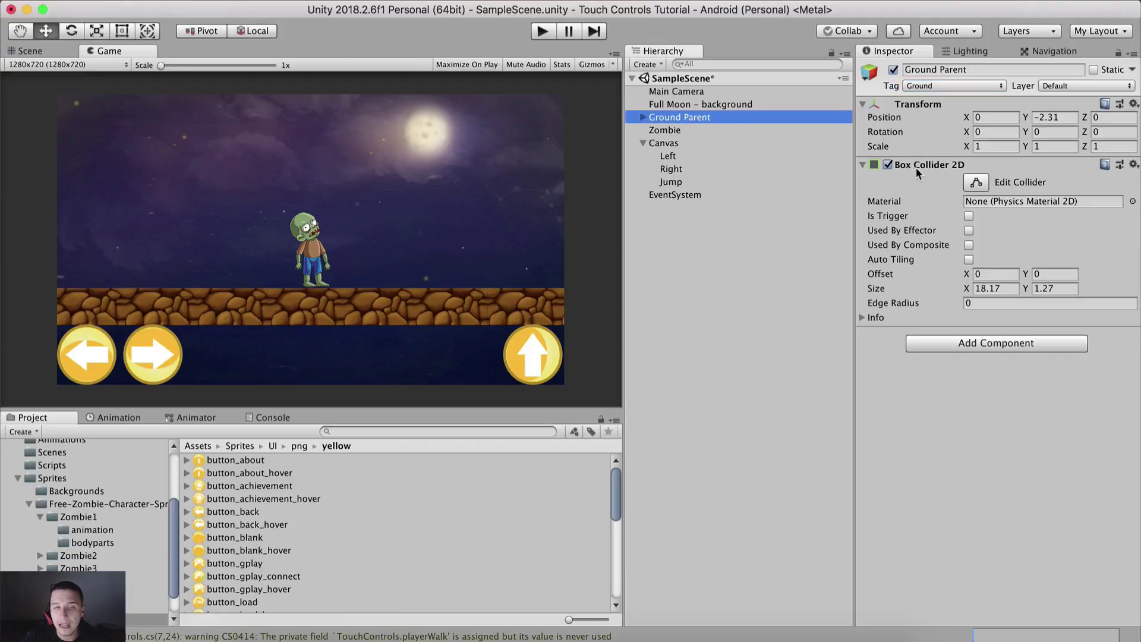
pyautogui.click(31, 50)
pyautogui.scroll(-3, 295, 247)
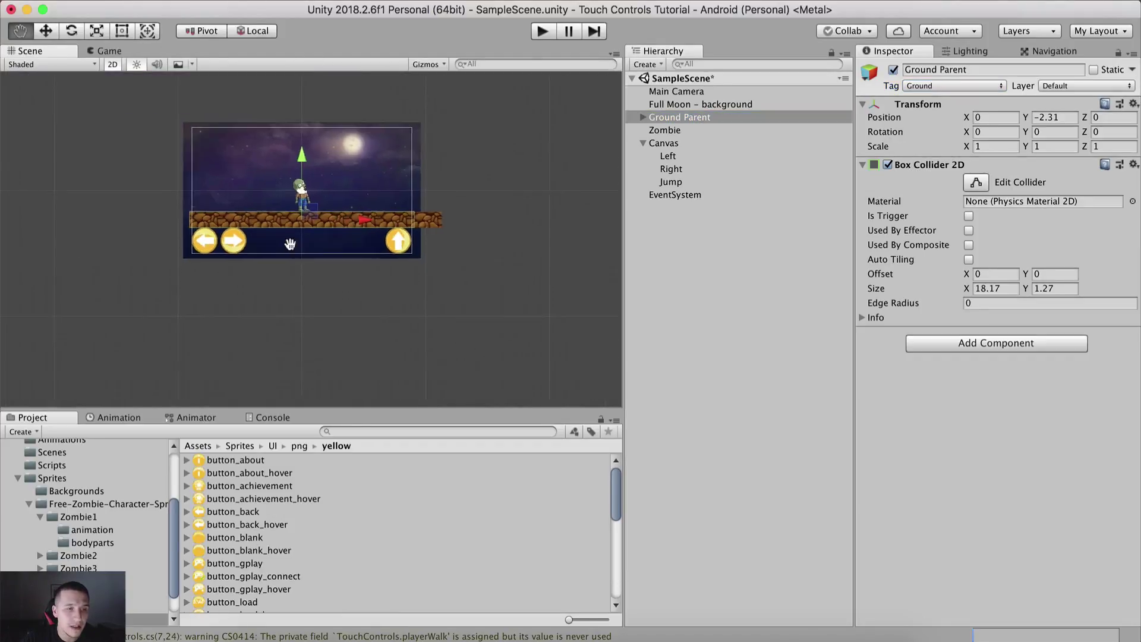
pyautogui.scroll(4, 295, 247)
pyautogui.moveTo(295, 247); pyautogui.dragTo(453, 273, button='middle')
pyautogui.scroll(8, 216, 236)
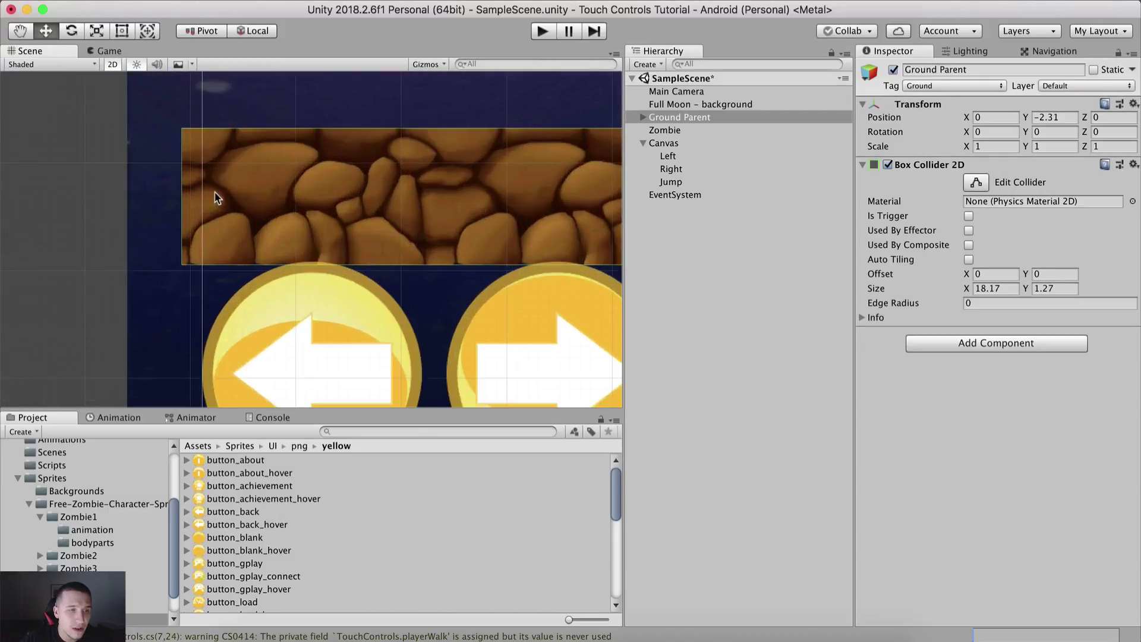
pyautogui.scroll(-8, 171, 161)
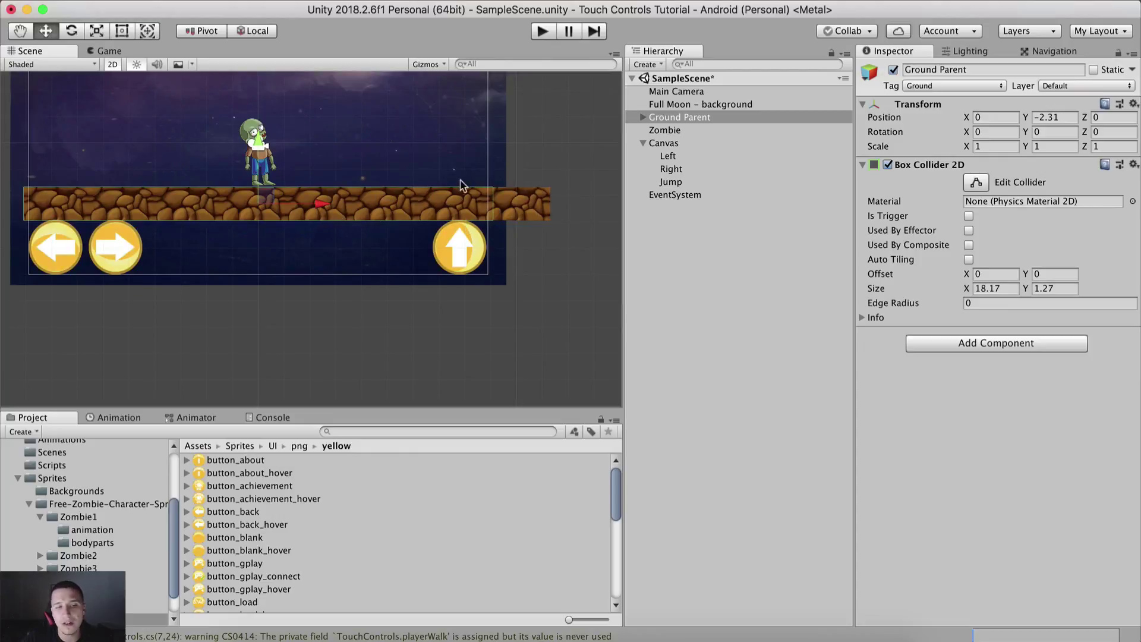
pyautogui.scroll(5, 428, 212)
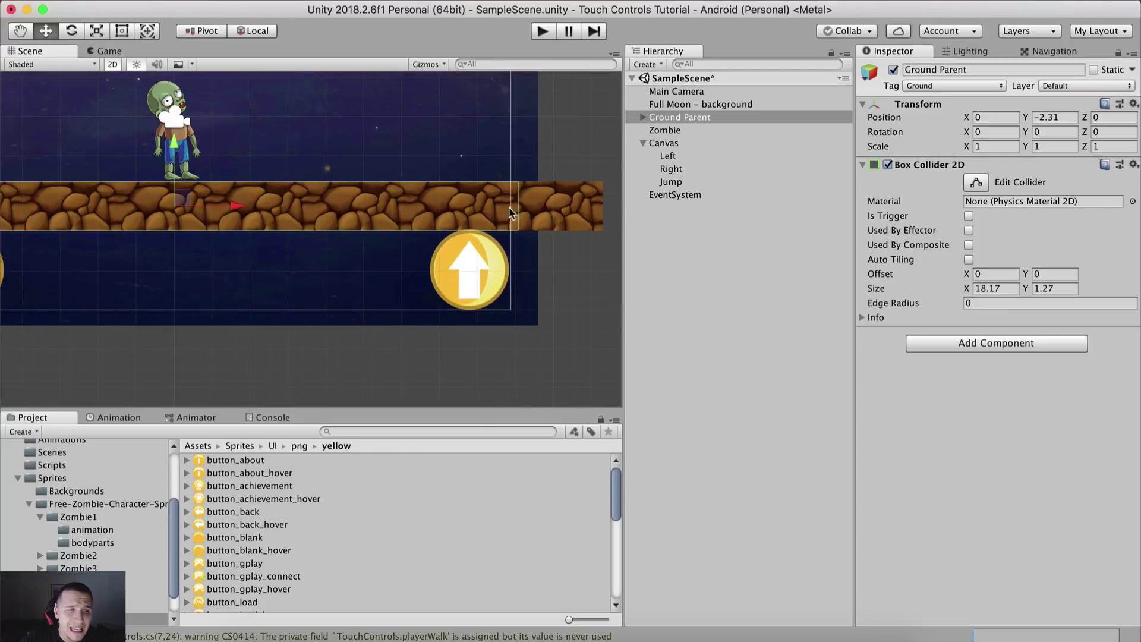
# Inspect the Zombie's Box Collider 2D and Rigidbody 2D, and compare its collider with Ground Parent's
pyautogui.doubleClick(699, 129)
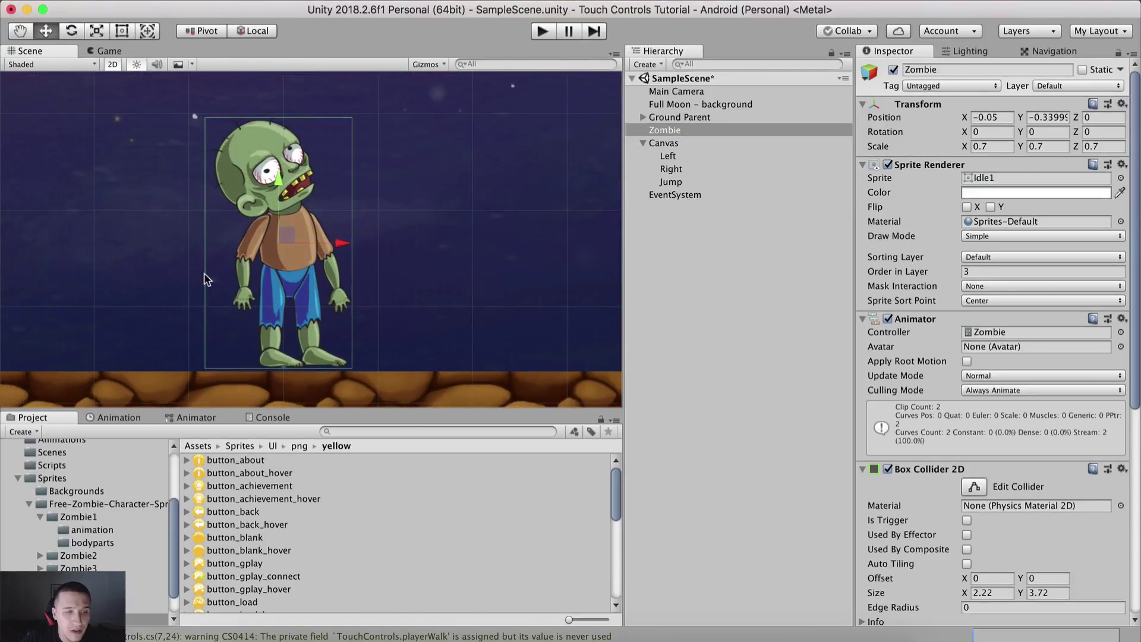
pyautogui.scroll(-5, 1037, 260)
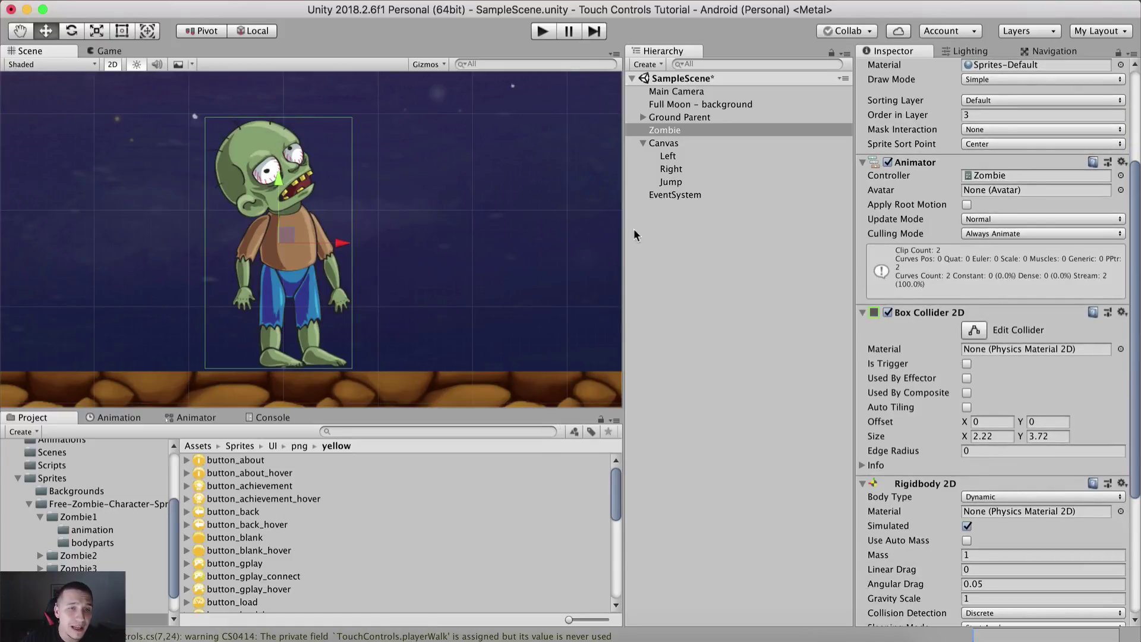
pyautogui.click(678, 117)
pyautogui.moveTo(664, 129); pyautogui.dragTo(668, 117)
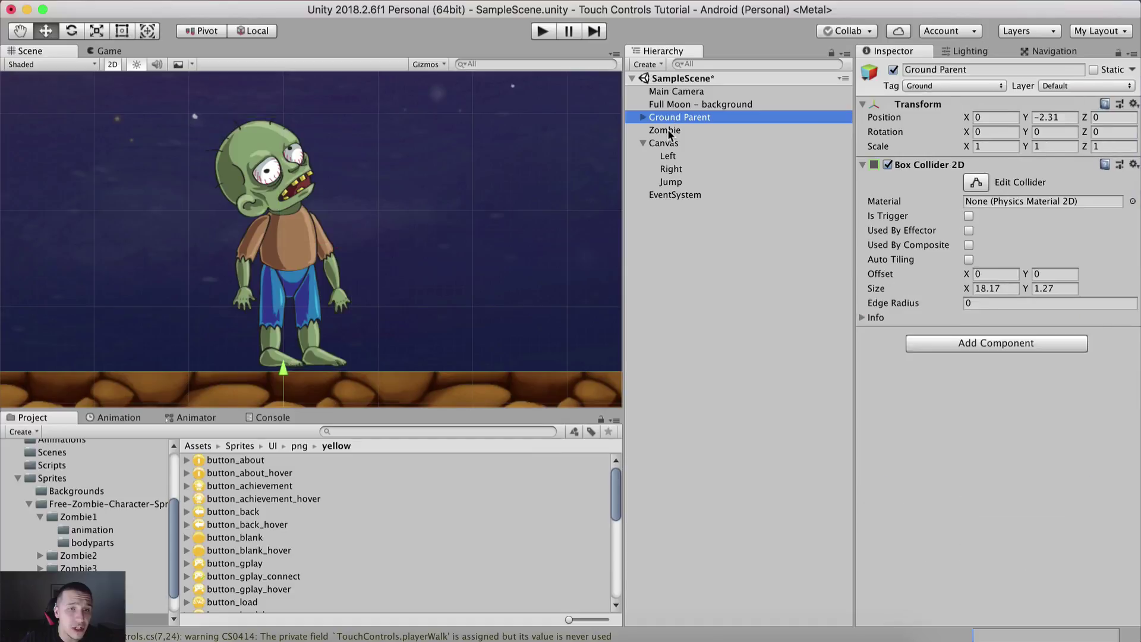
pyautogui.click(668, 129)
# Switch to Visual Studio and examine OnCollisionEnter2D's collision parameter, its "Ground" tag comparison and the canJump = true assignment
pyautogui.click(423, 633)
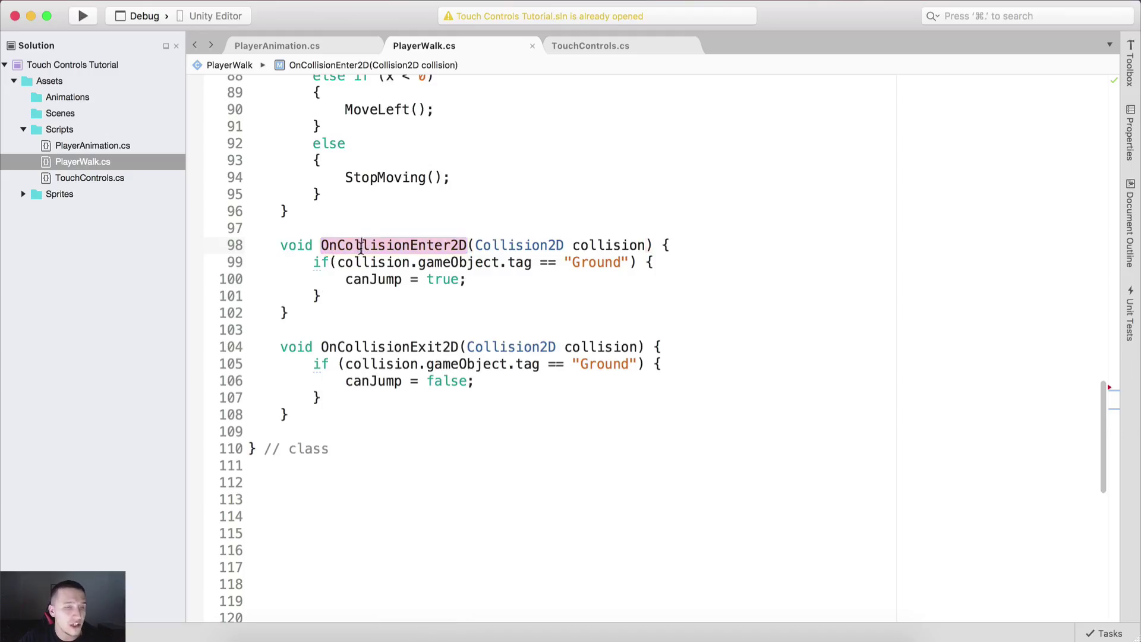
pyautogui.click(596, 275)
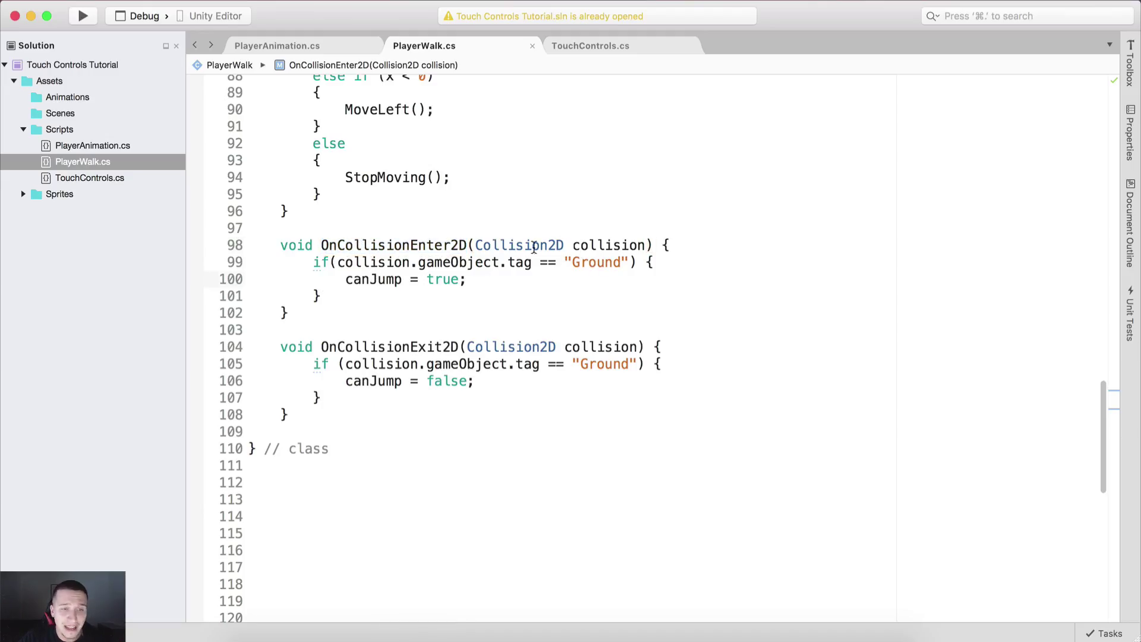
pyautogui.moveTo(474, 246); pyautogui.dragTo(628, 246)
pyautogui.doubleClick(626, 245)
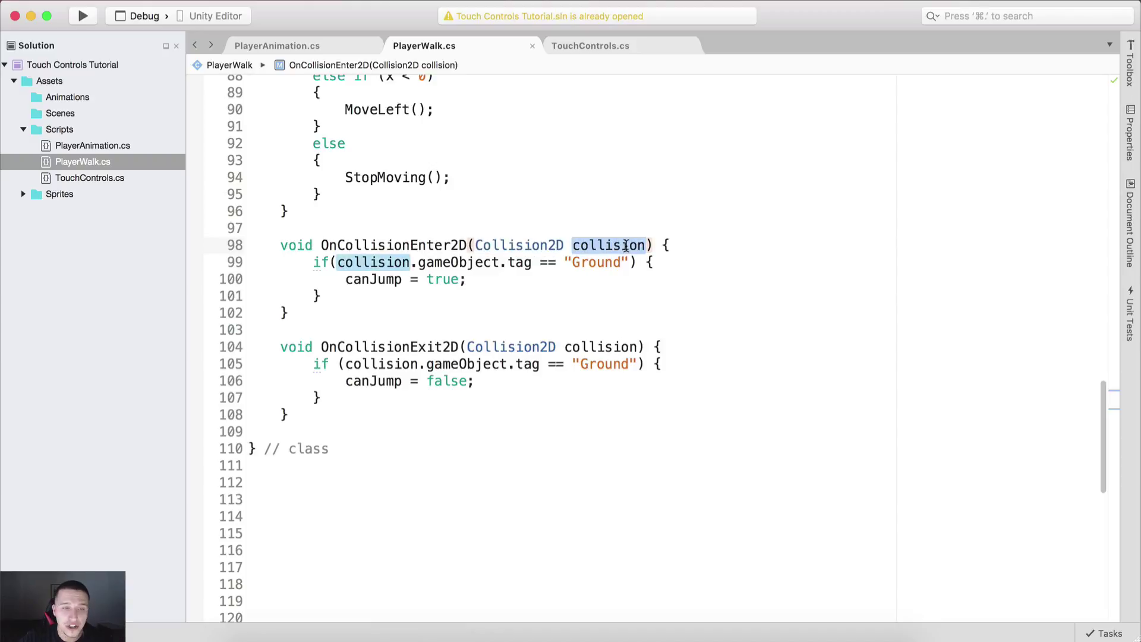
pyautogui.click(433, 268)
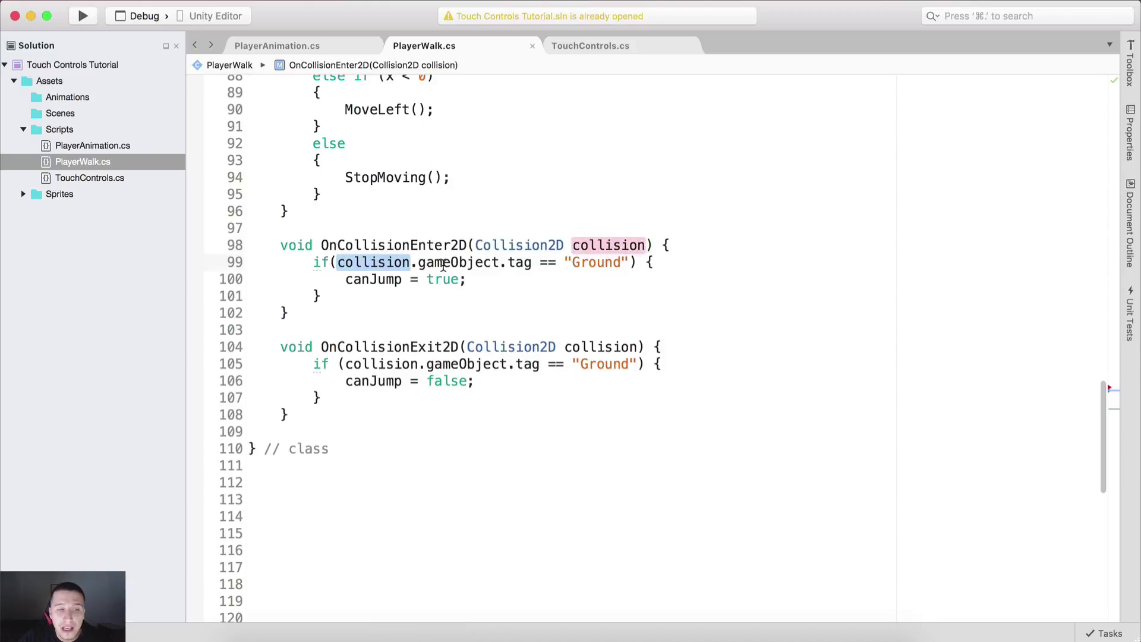
pyautogui.doubleClick(520, 265)
pyautogui.doubleClick(584, 263)
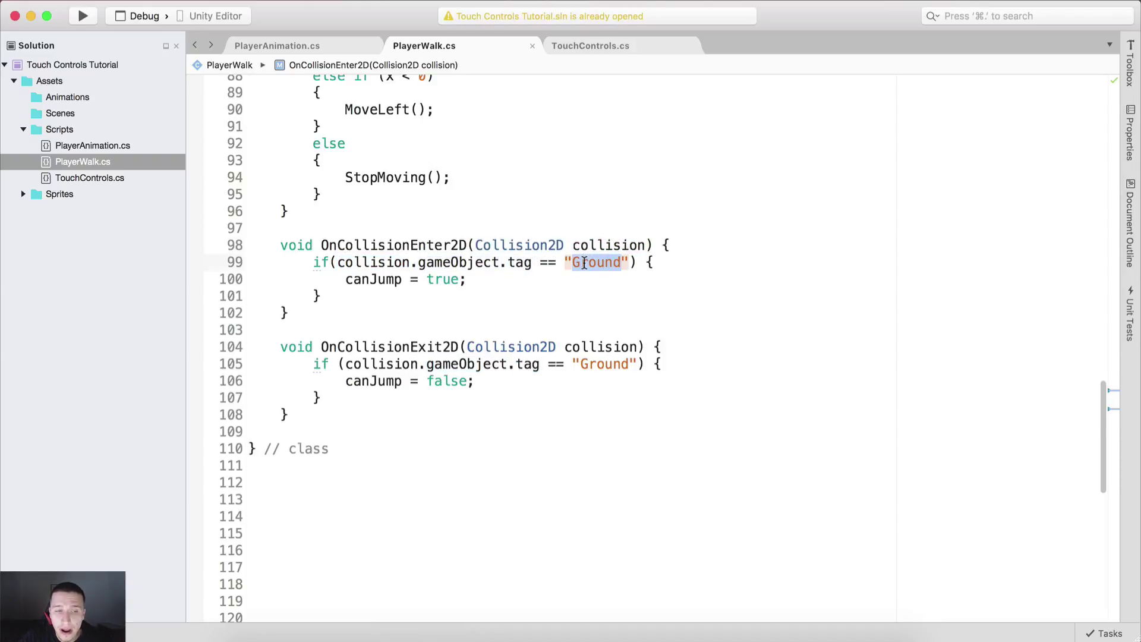
pyautogui.moveTo(486, 278); pyautogui.dragTo(420, 280)
pyautogui.click(570, 277)
pyautogui.click(321, 295)
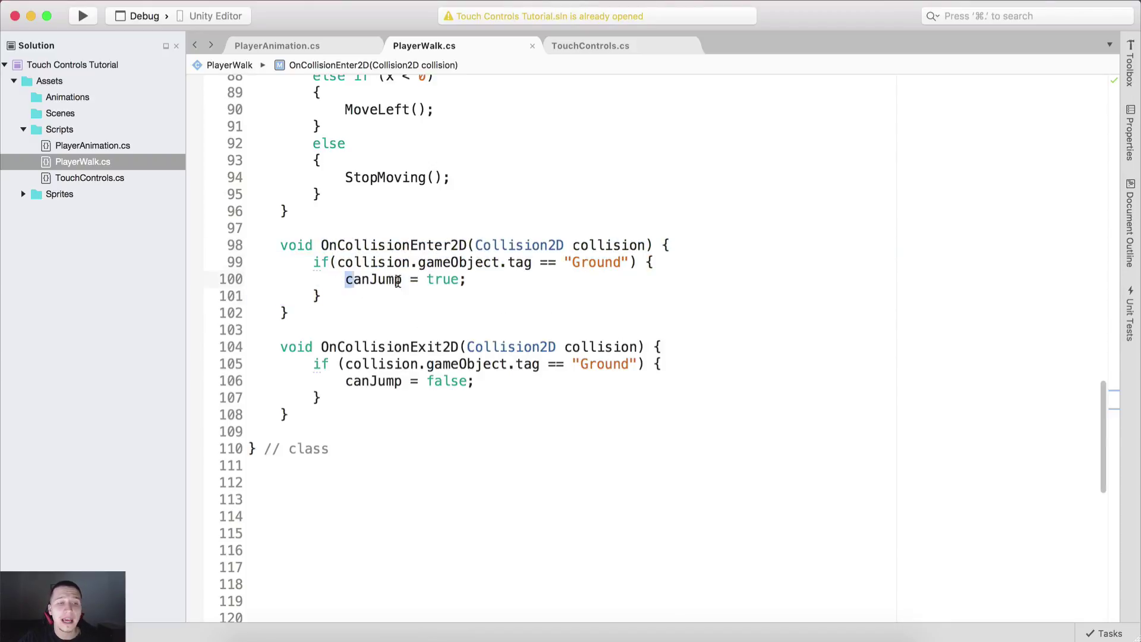
pyautogui.moveTo(345, 279); pyautogui.dragTo(523, 281)
pyautogui.click(522, 280)
# Examine OnCollisionExit2D, its collision tag comparison with "Ground" and the canJump = false assignment
pyautogui.moveTo(332, 345); pyautogui.dragTo(435, 347)
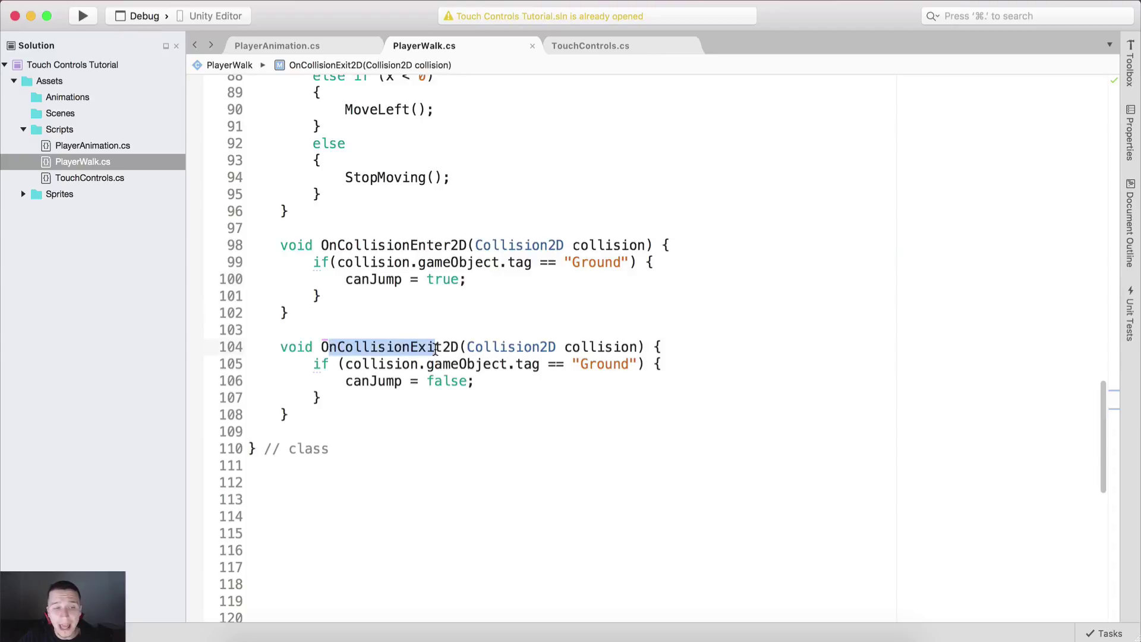
pyautogui.click(435, 347)
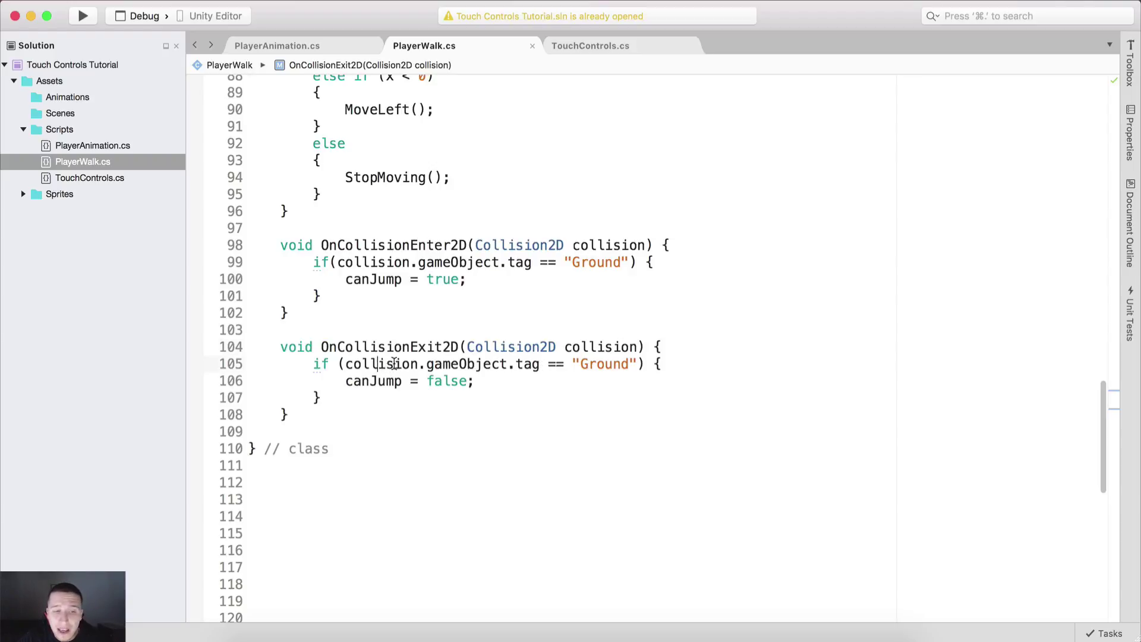
pyautogui.moveTo(378, 364); pyautogui.dragTo(549, 355)
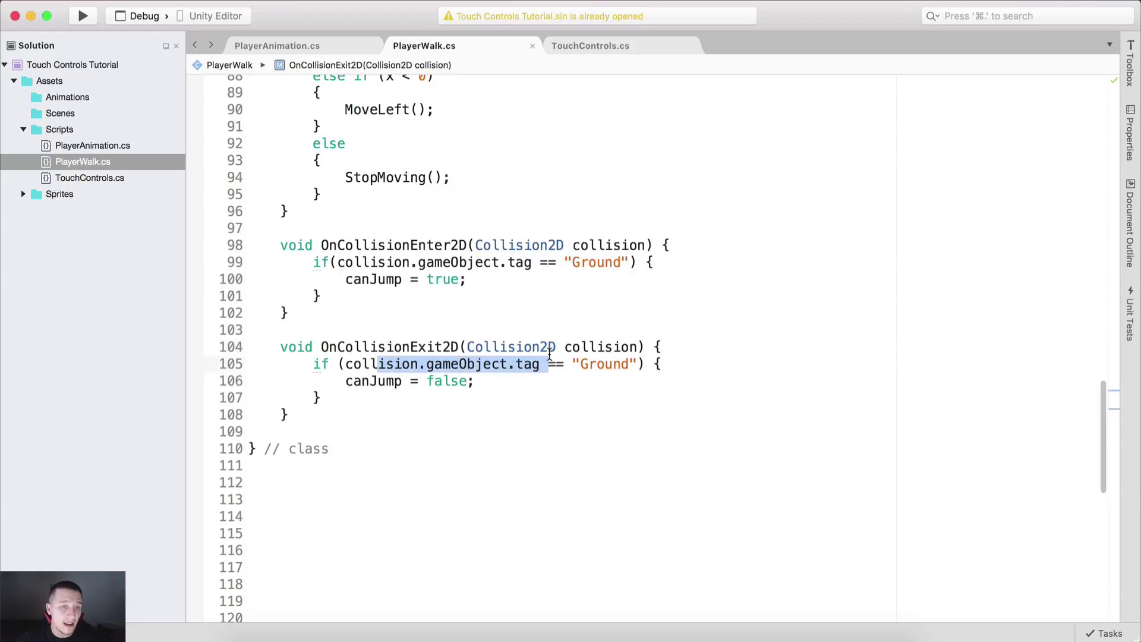
pyautogui.doubleClick(604, 363)
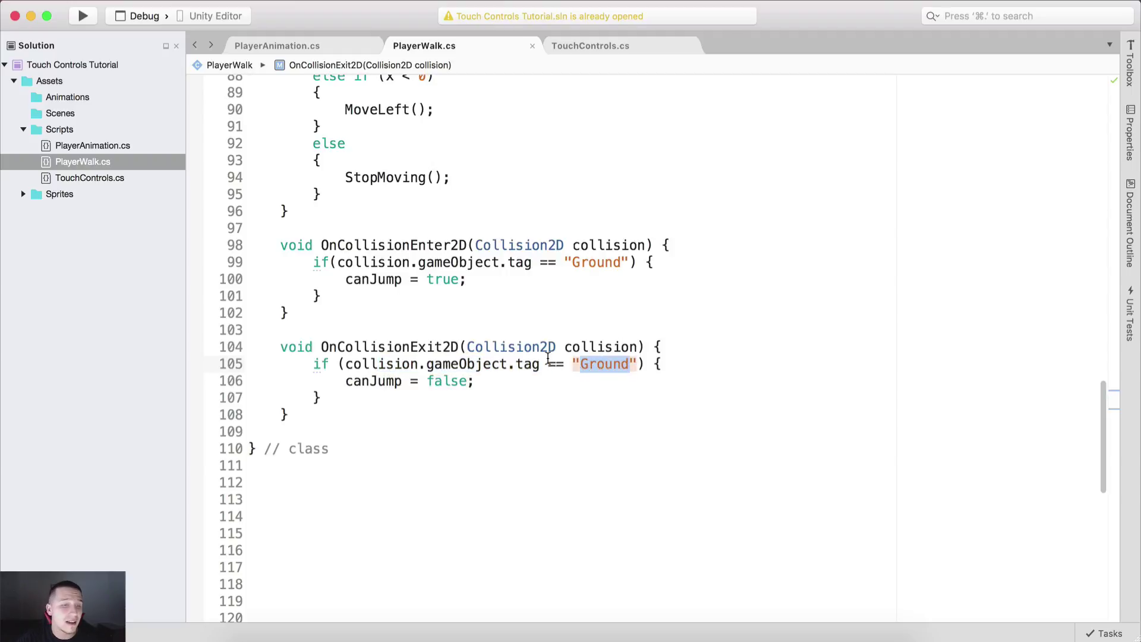
pyautogui.click(578, 365)
pyautogui.moveTo(581, 364); pyautogui.dragTo(631, 363)
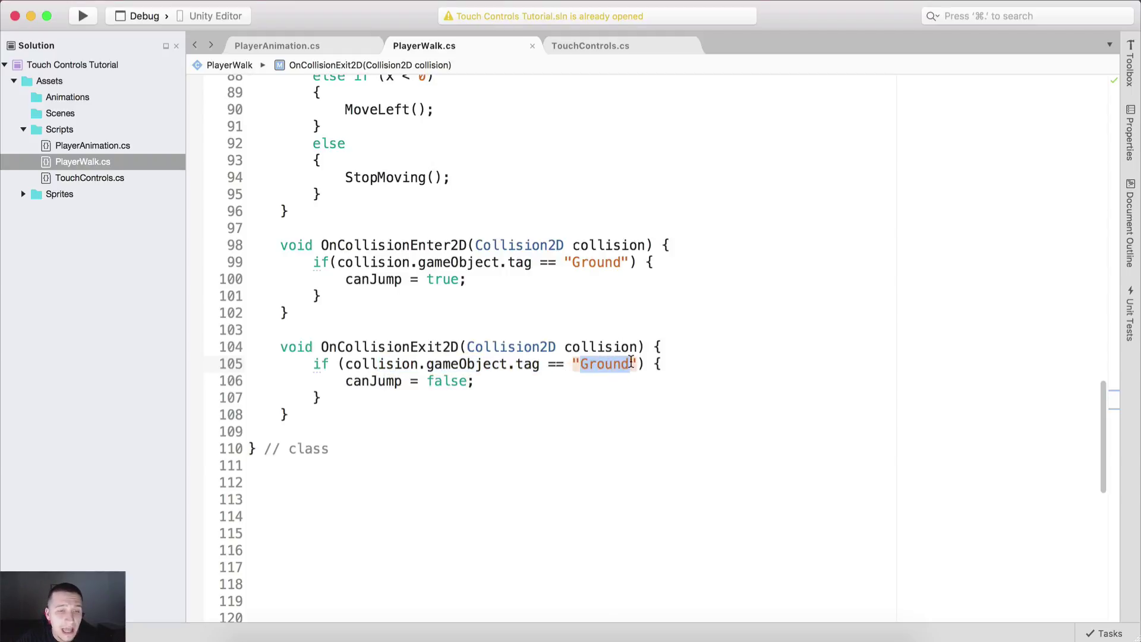
pyautogui.click(517, 382)
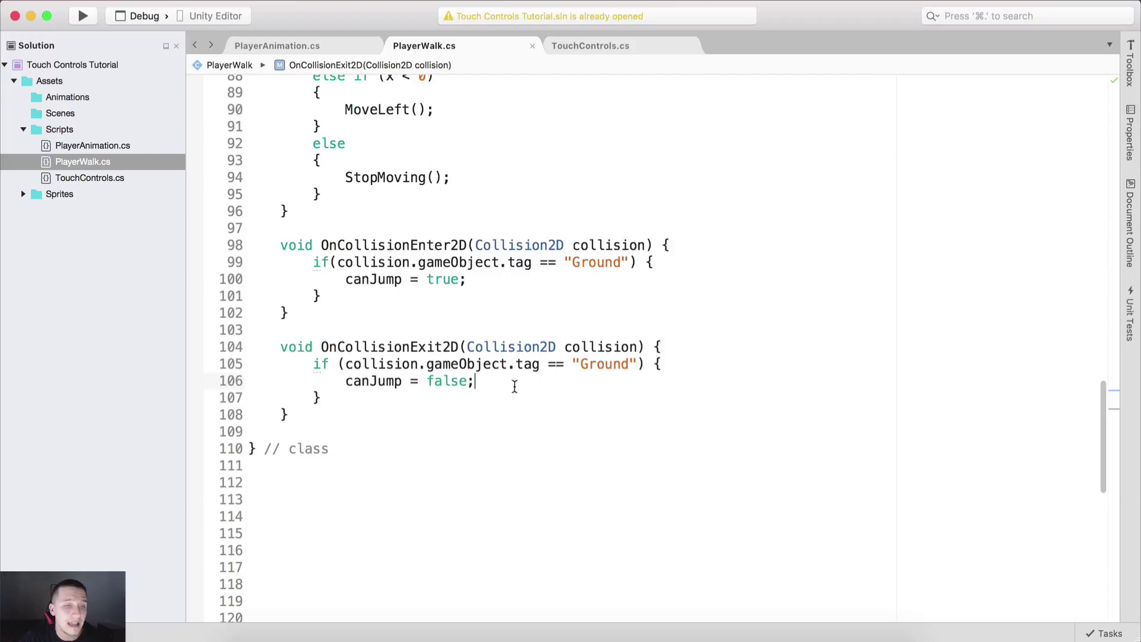
pyautogui.moveTo(505, 383); pyautogui.dragTo(363, 384)
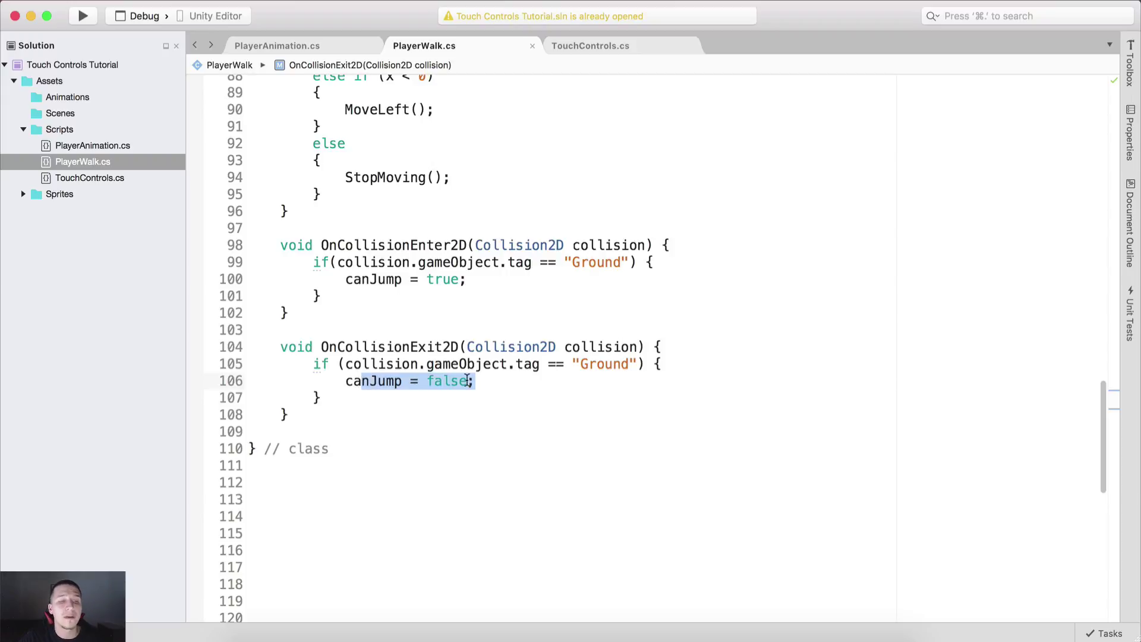
pyautogui.click(496, 384)
# Wrap the velocity assignment in PlayerWalk's Jump() function in an if(canJump) block
pyautogui.scroll(13, 579, 190)
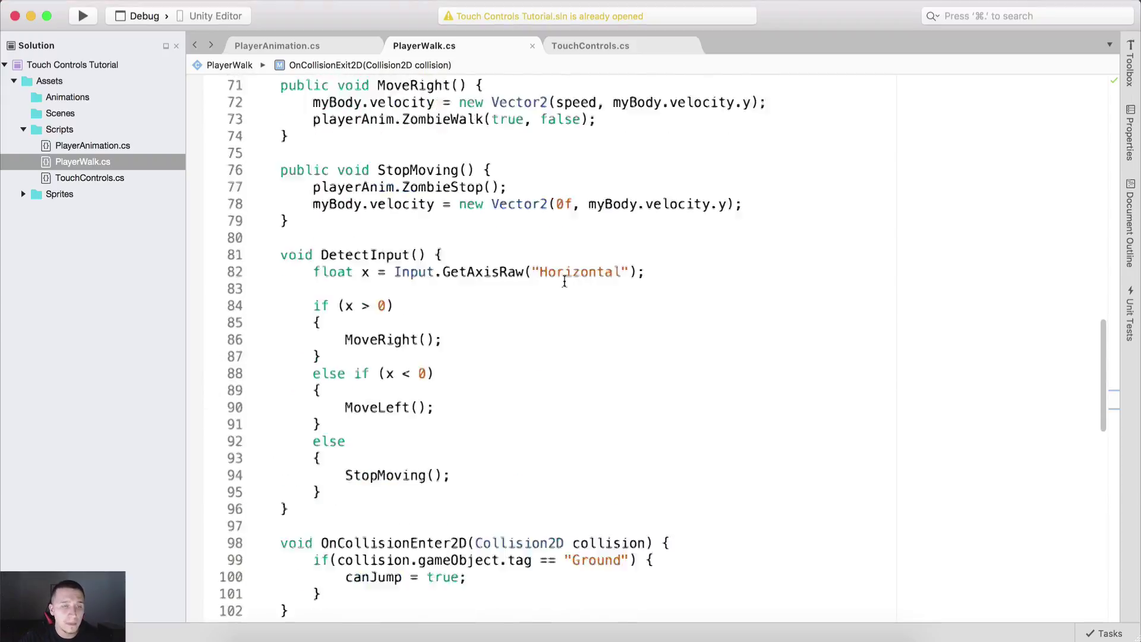
pyautogui.click(394, 266)
pyautogui.click(434, 266)
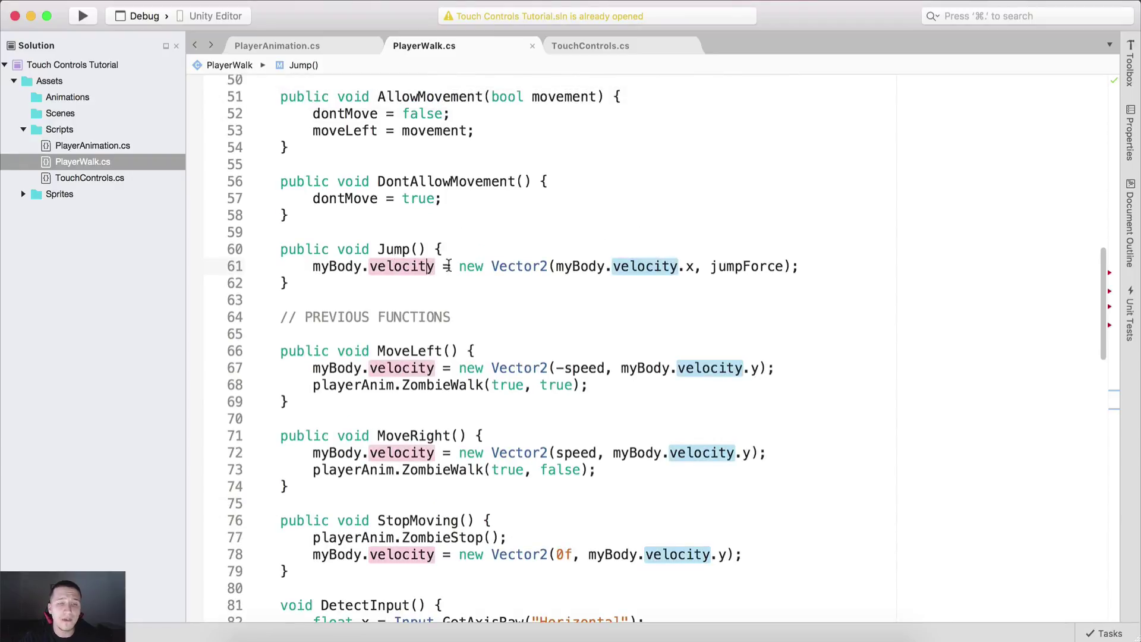
pyautogui.press('super+Right')
pyautogui.press('super+shift+Left')
pyautogui.press('super+c')
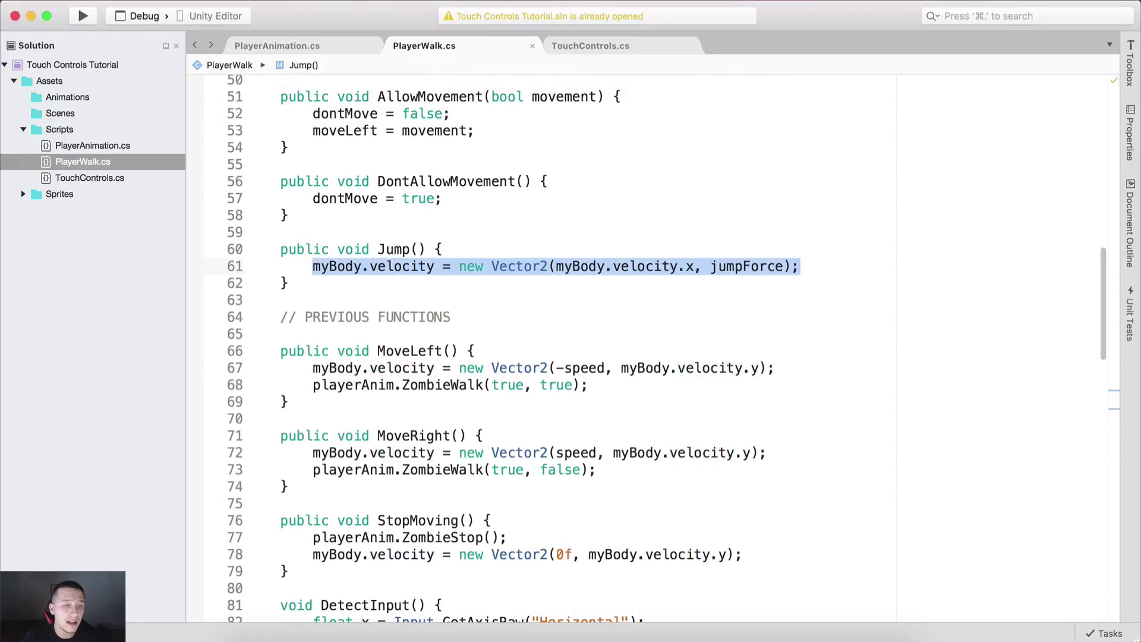
pyautogui.write('if(canJump) {')
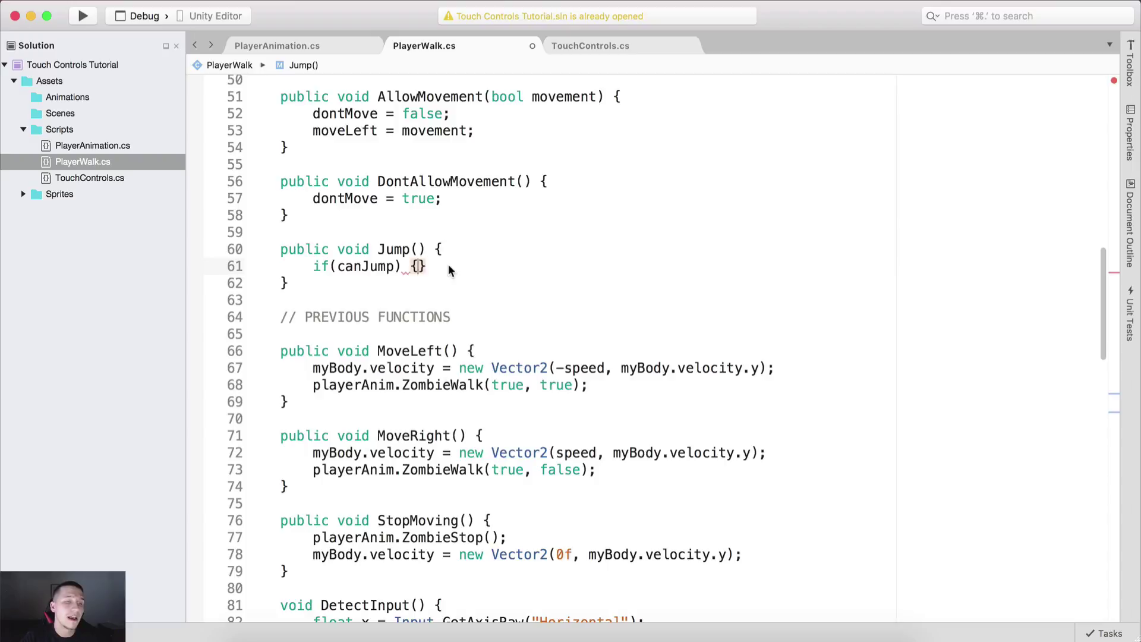
pyautogui.press('Return')
pyautogui.press('super+v')
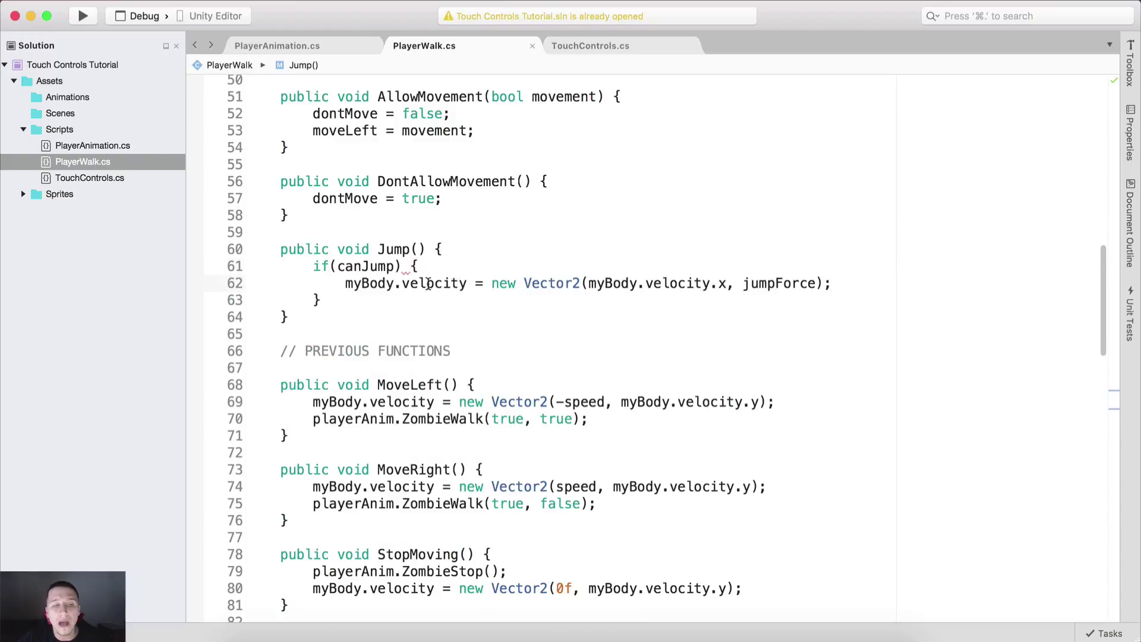
pyautogui.moveTo(426, 283); pyautogui.dragTo(815, 306)
pyautogui.click(827, 283)
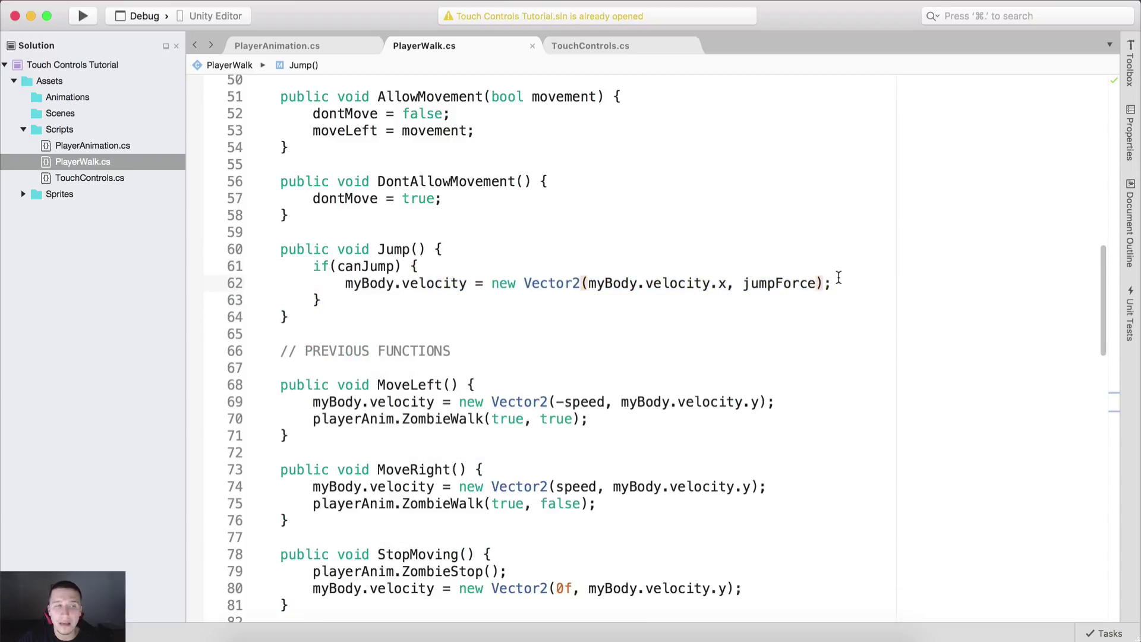
# Switch to Unity, let the changed script compile and clear the Console messages
pyautogui.click(371, 631)
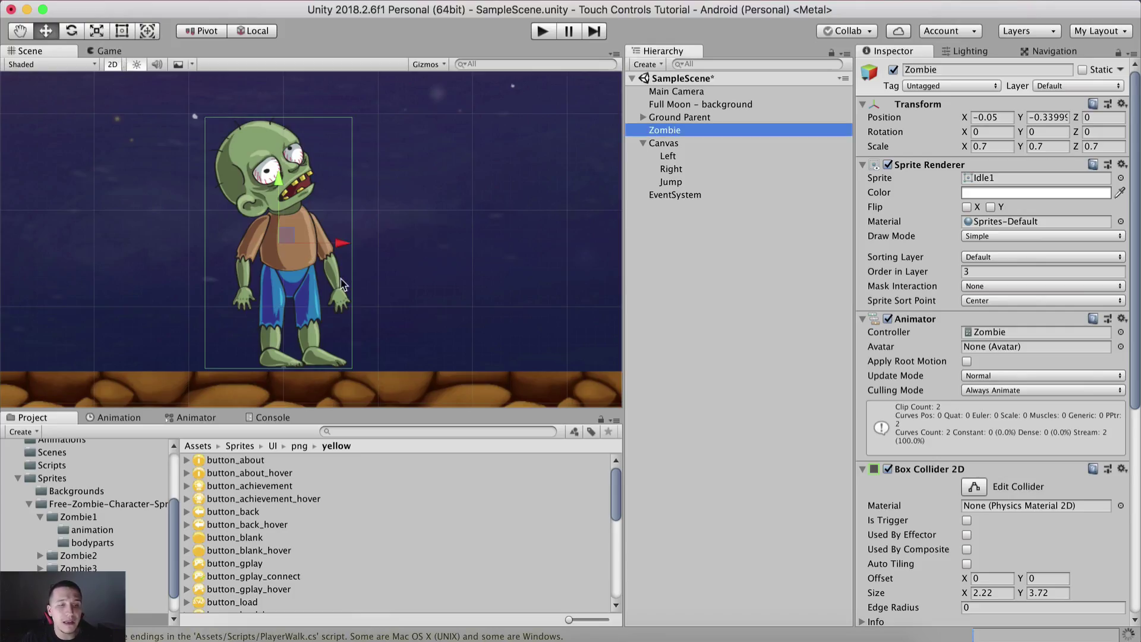
pyautogui.press('super+p')
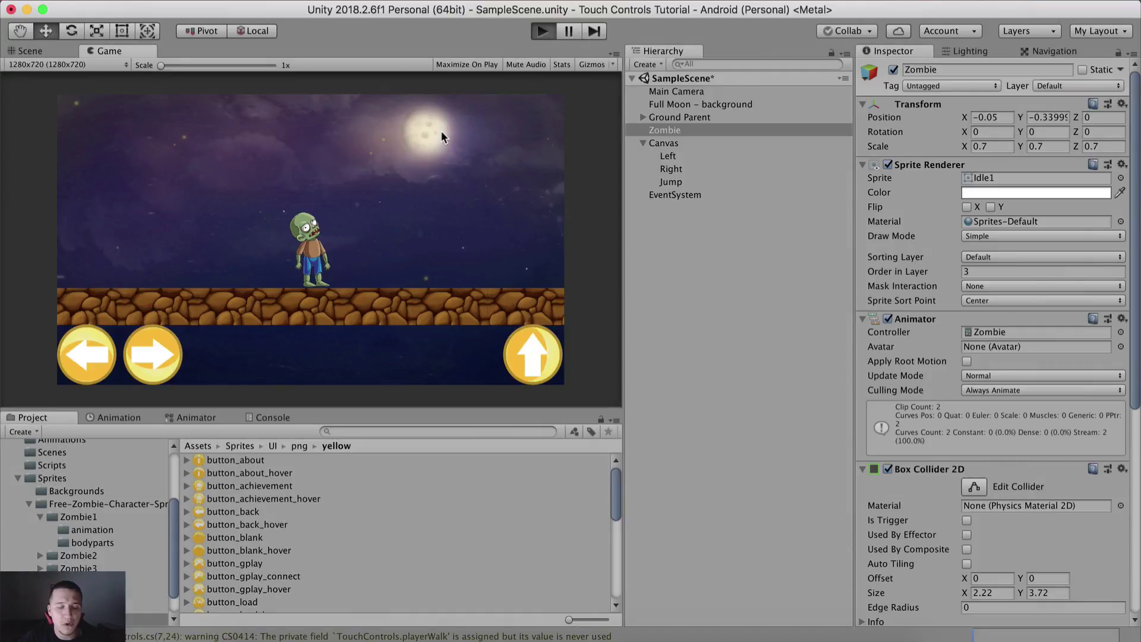
pyautogui.press('super+p')
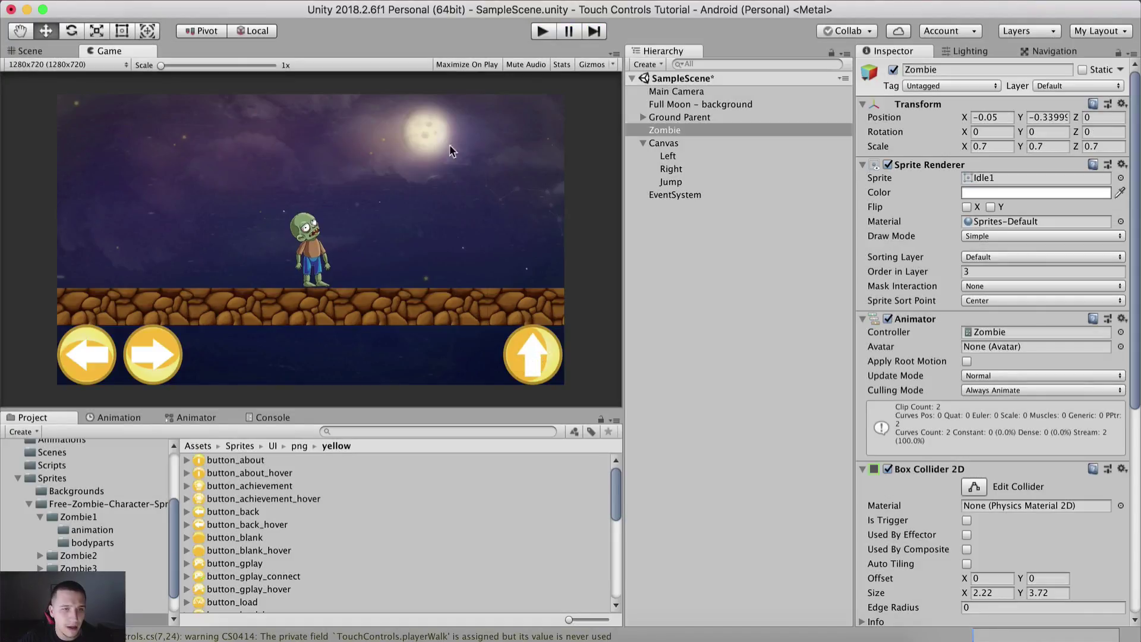
pyautogui.click(266, 419)
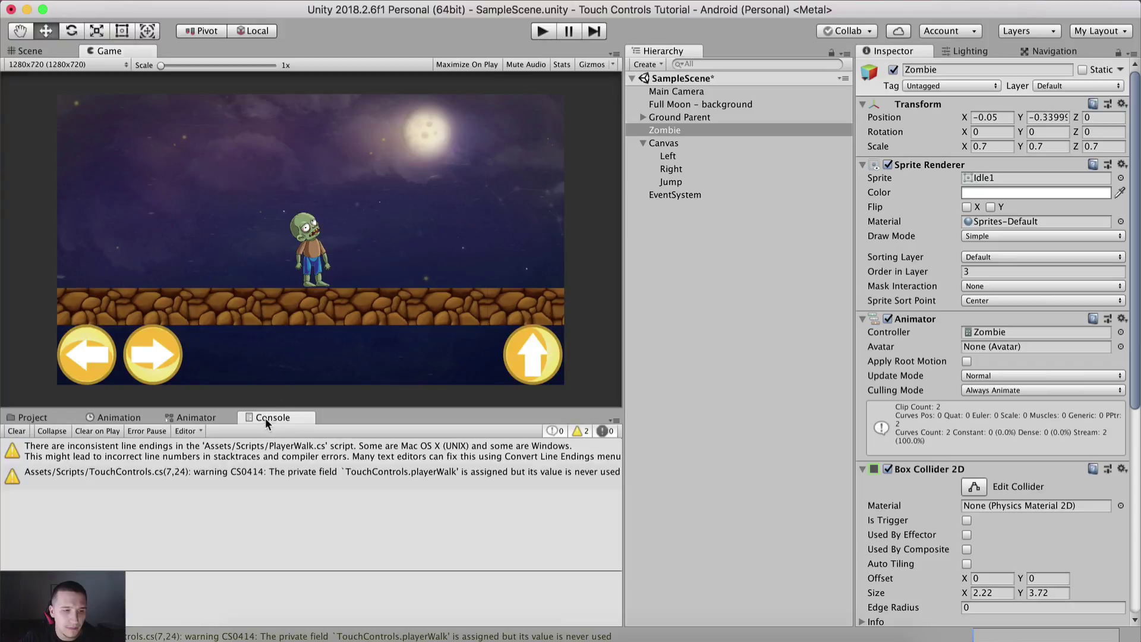
pyautogui.click(13, 431)
# Play the scene, test the on-screen Jump button repeatedly while the zombie is grounded and airborne, and stop the game
pyautogui.click(541, 31)
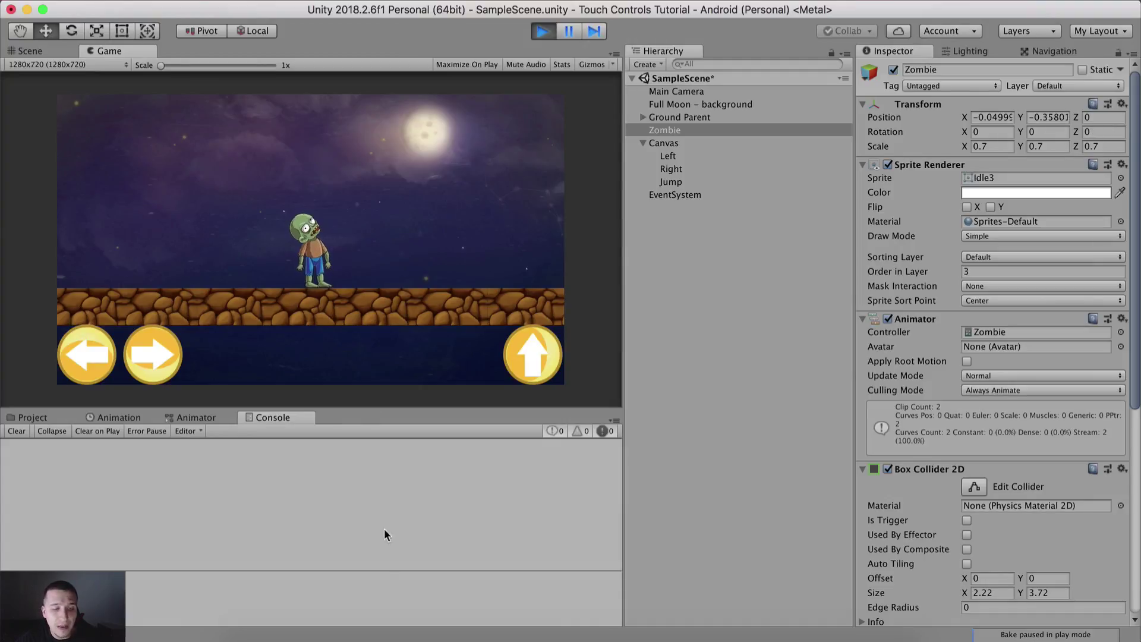
pyautogui.click(422, 628)
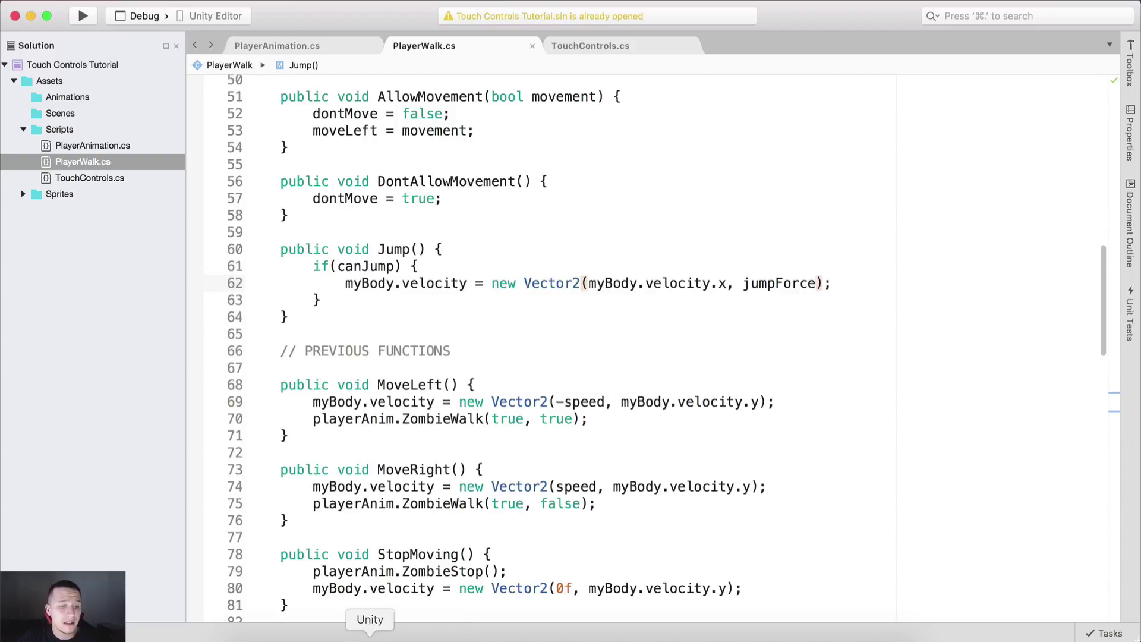
pyautogui.click(369, 628)
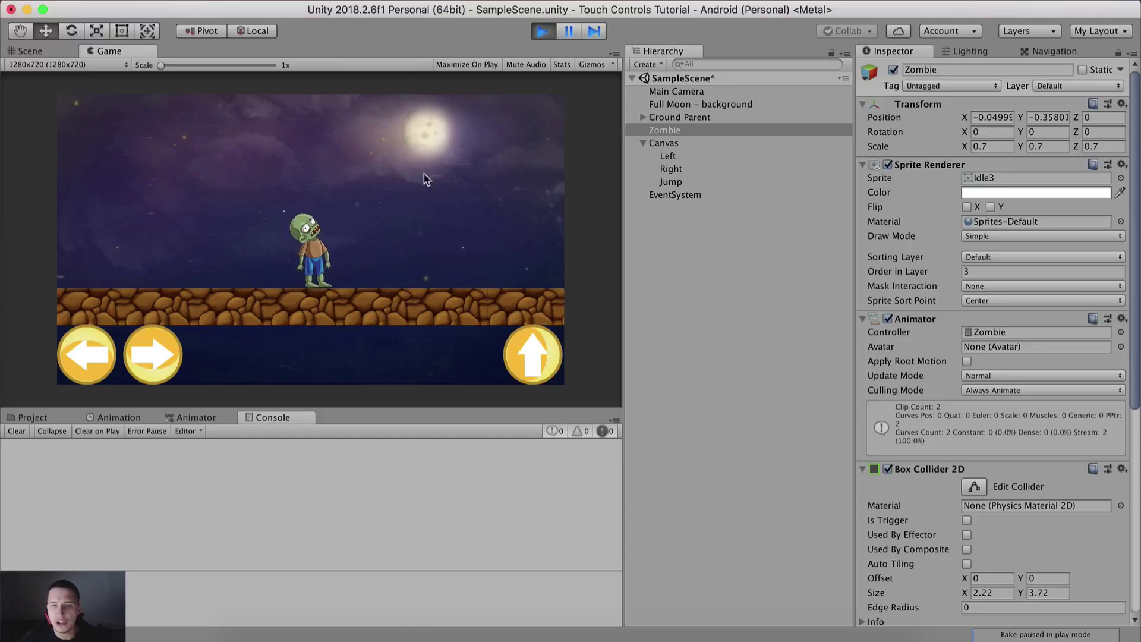
pyautogui.click(526, 368)
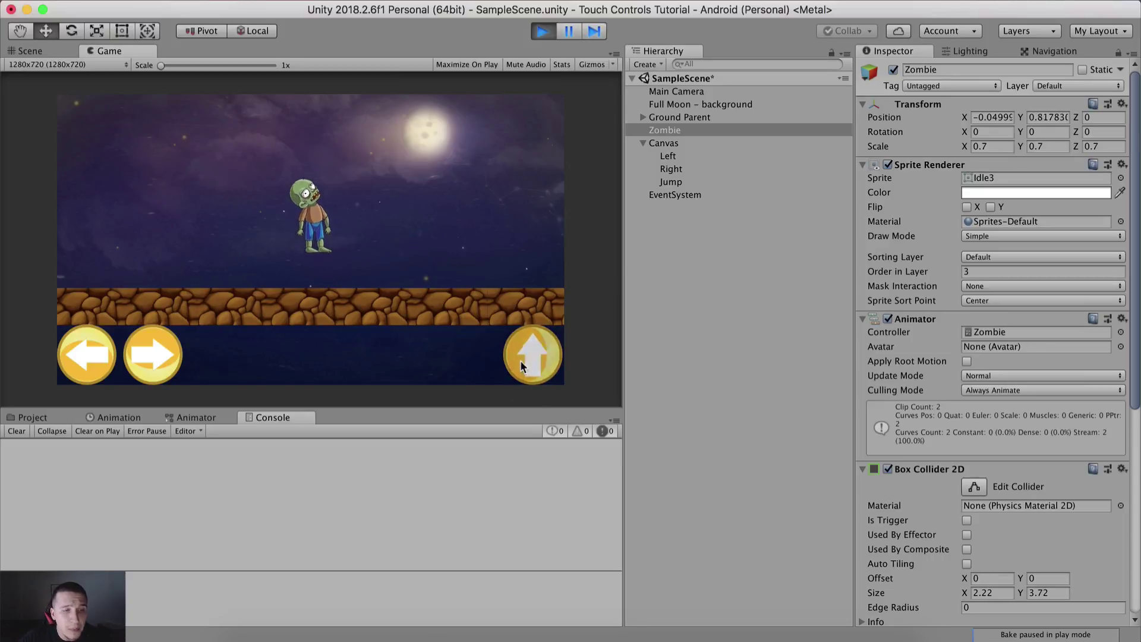
pyautogui.click(519, 360)
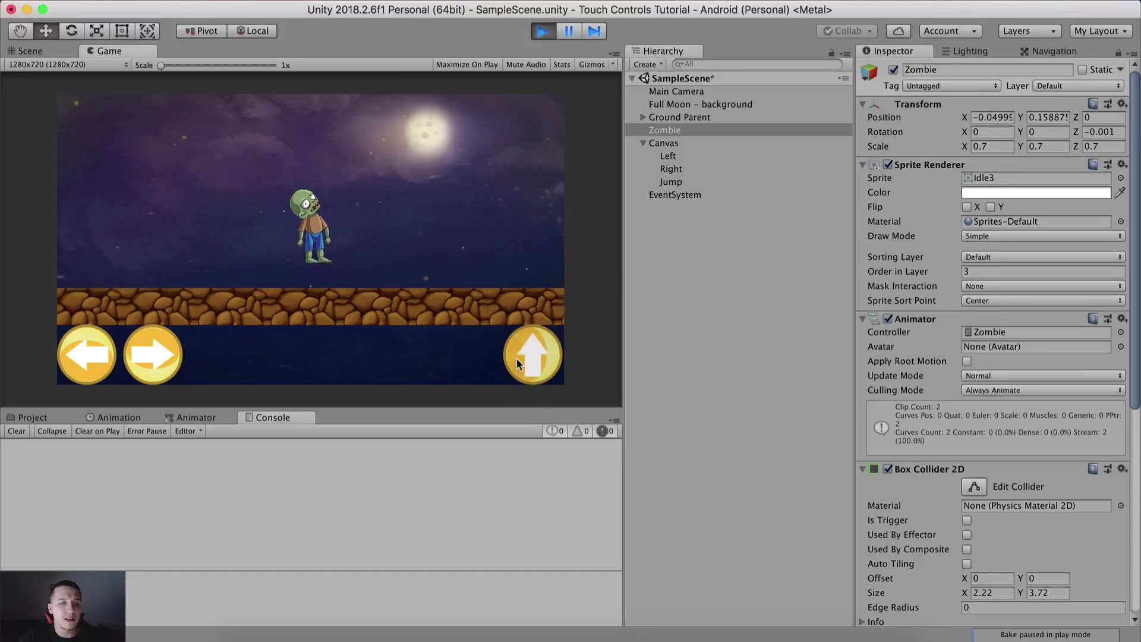
pyautogui.click(516, 358)
pyautogui.click(516, 358)
pyautogui.click(515, 358)
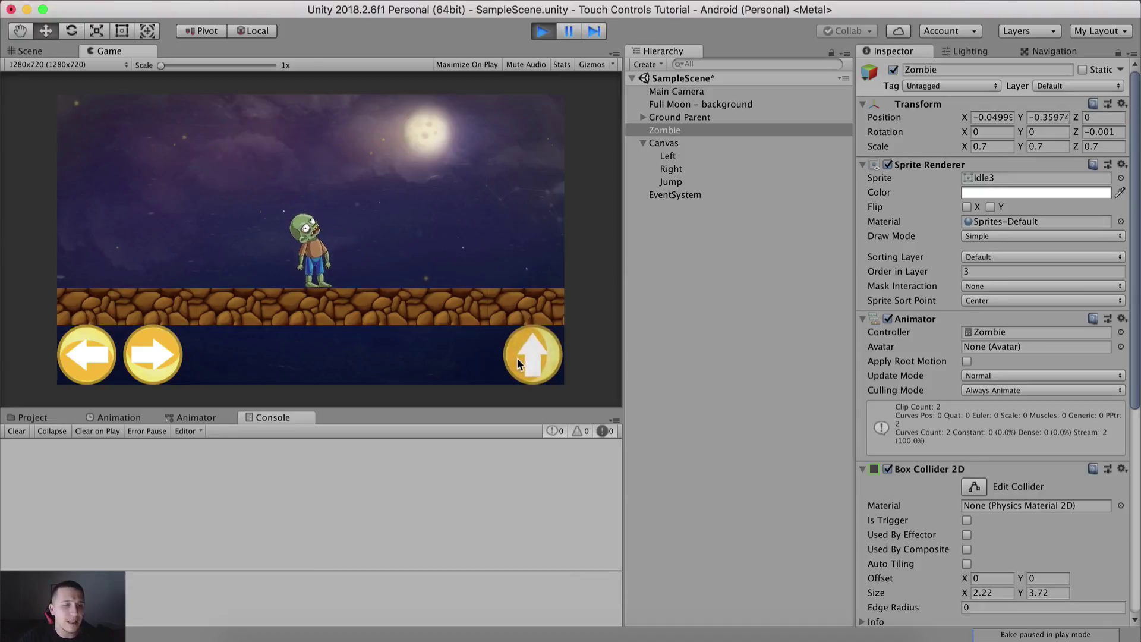
pyautogui.click(517, 358)
pyautogui.click(542, 33)
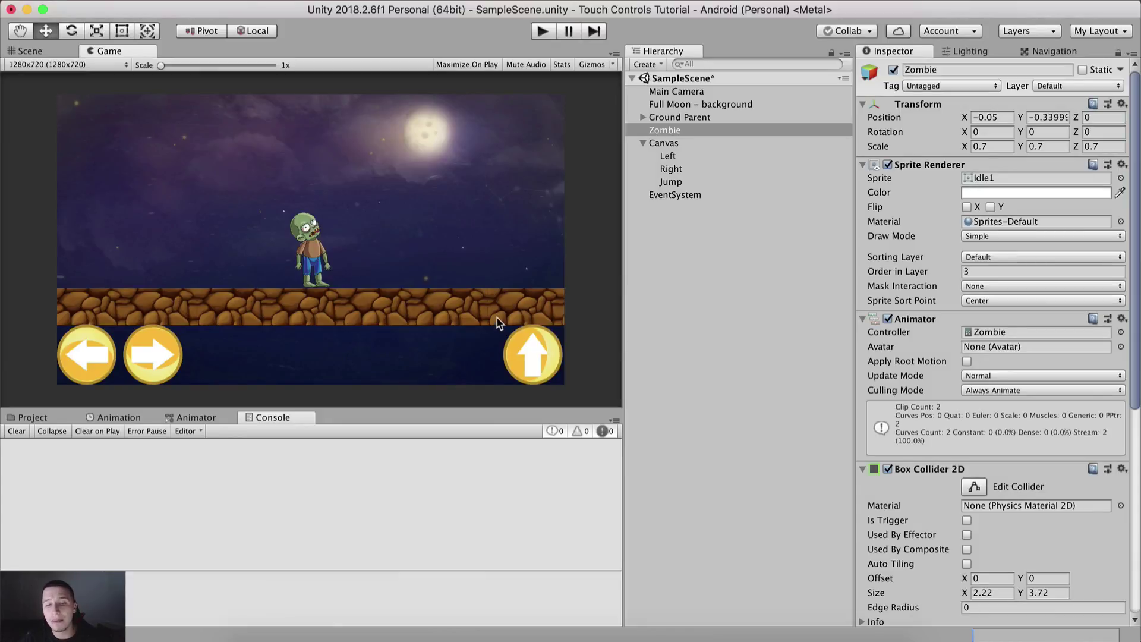
# Add an On Click event to the Left button and assign the Zombie object as its target
pyautogui.scroll(-10, 952, 249)
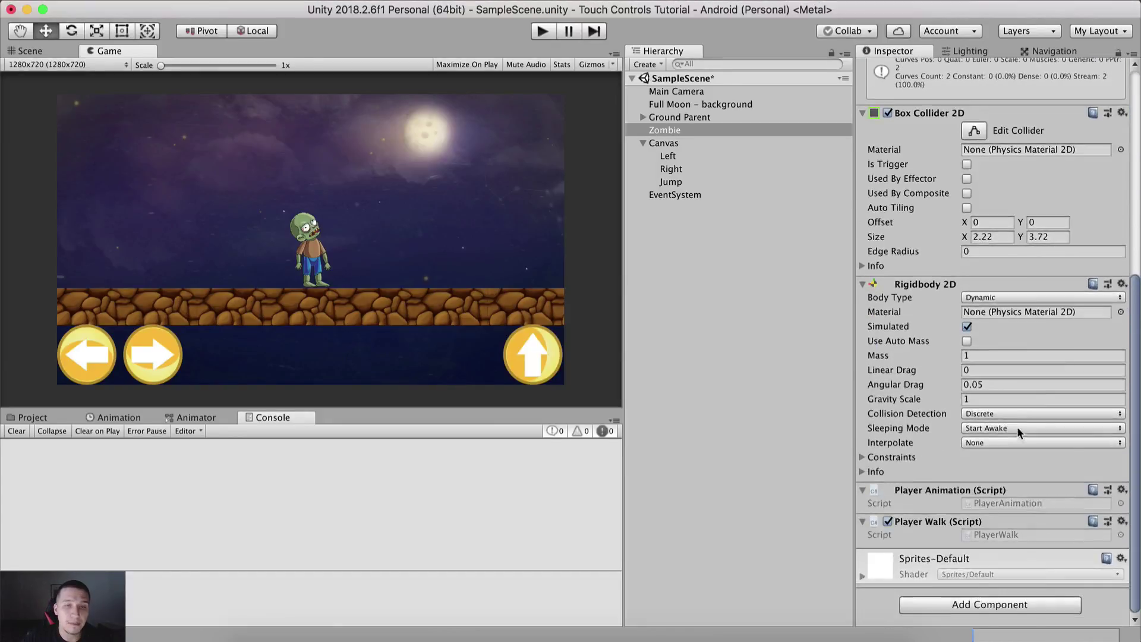
pyautogui.scroll(10, 959, 378)
pyautogui.click(668, 155)
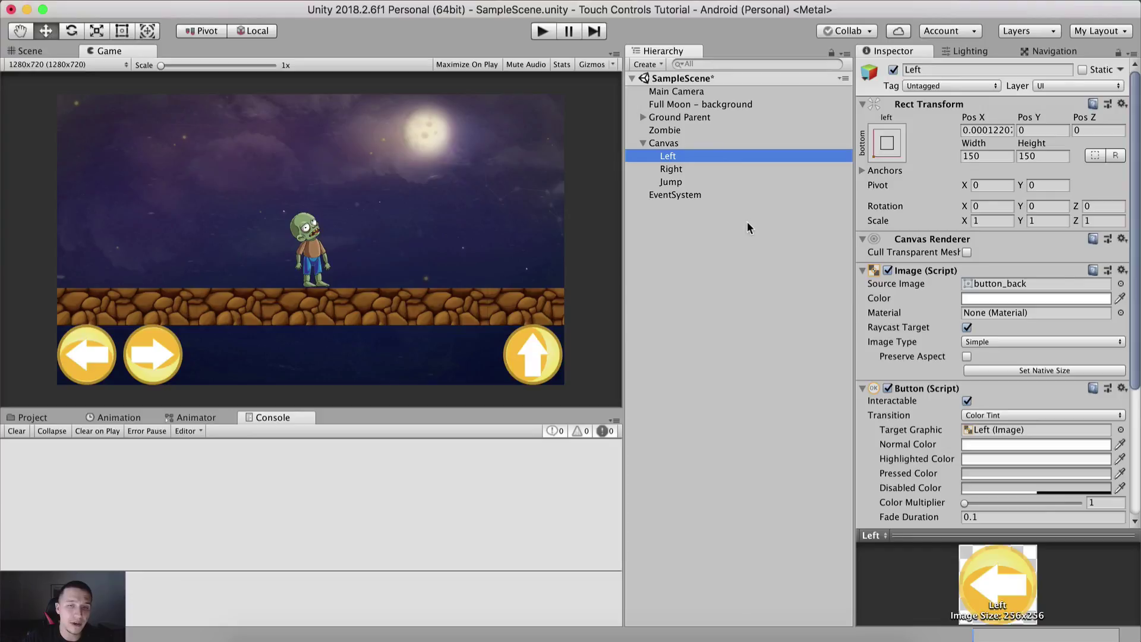
pyautogui.scroll(-5, 1042, 283)
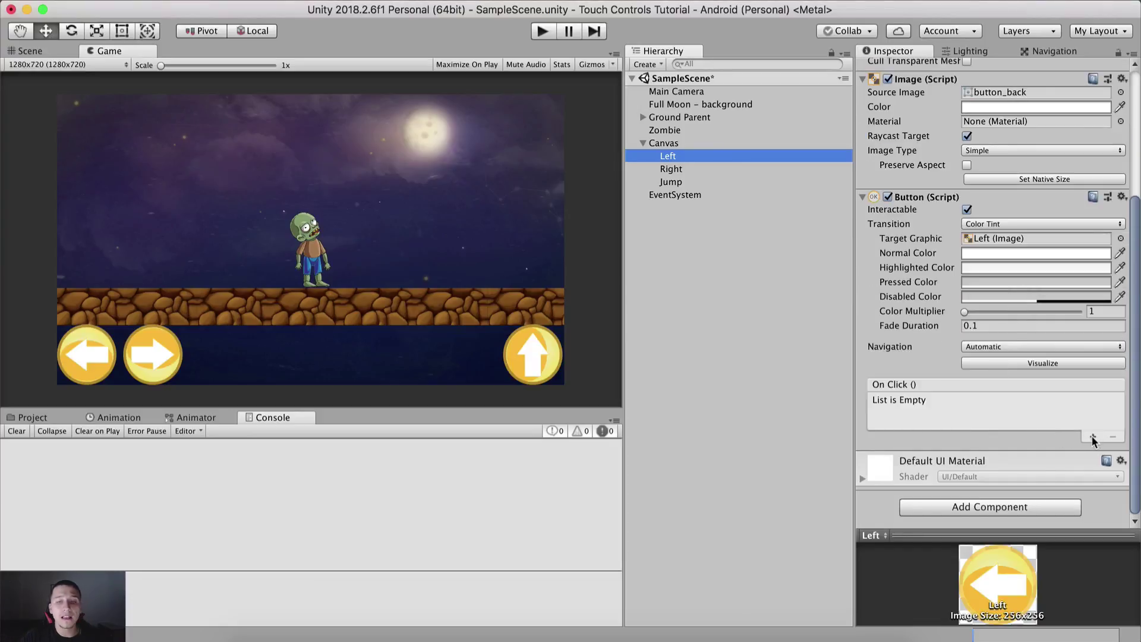
pyautogui.click(1092, 437)
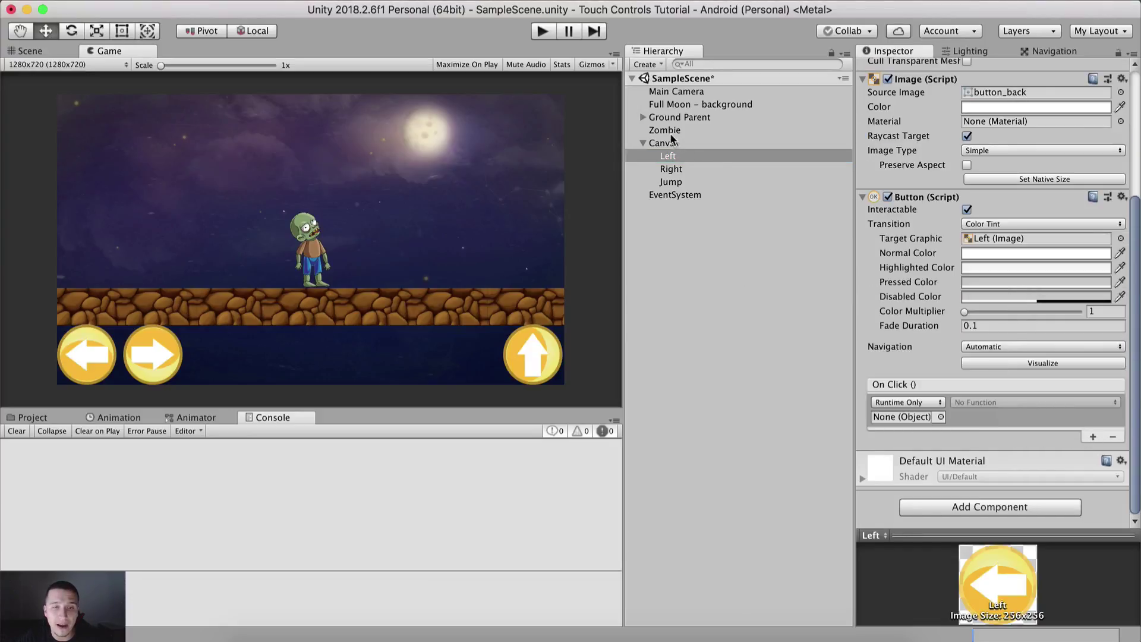
pyautogui.moveTo(671, 136); pyautogui.dragTo(911, 420)
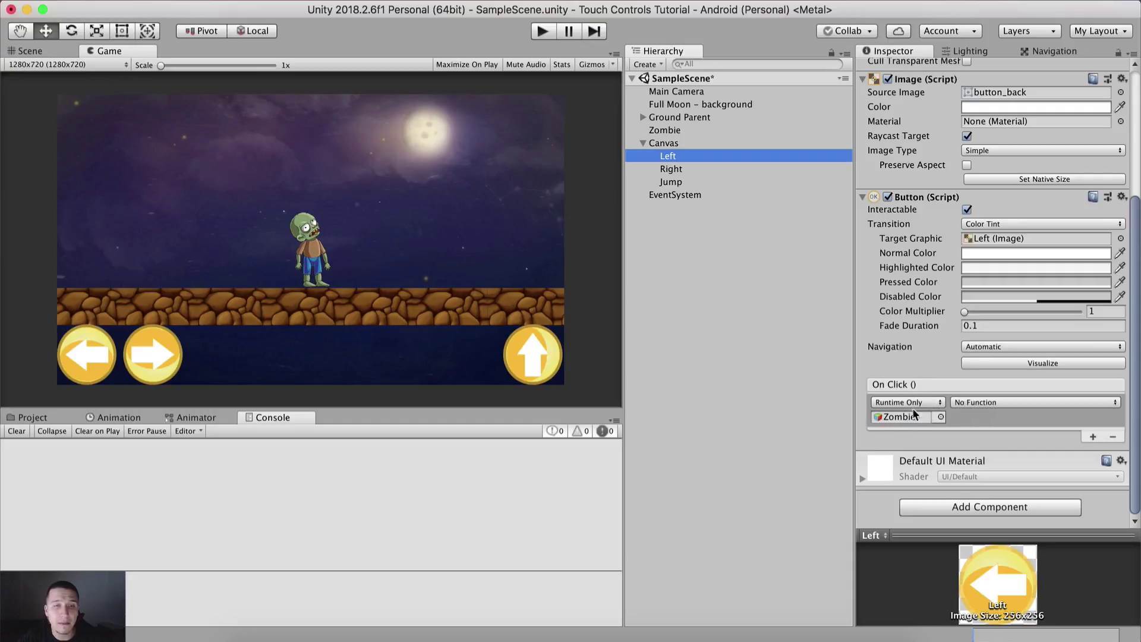
# Set the Left button's On Click function to PlayerWalk.AllowMovement with its bool argument enabled
pyautogui.click(996, 403)
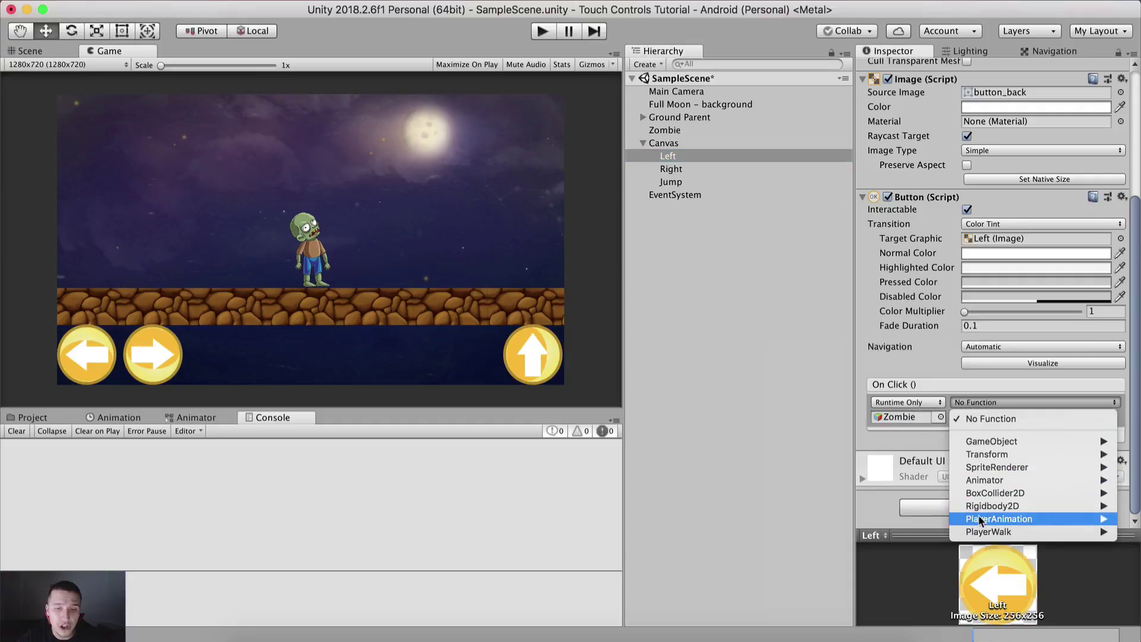
pyautogui.moveTo(979, 532)
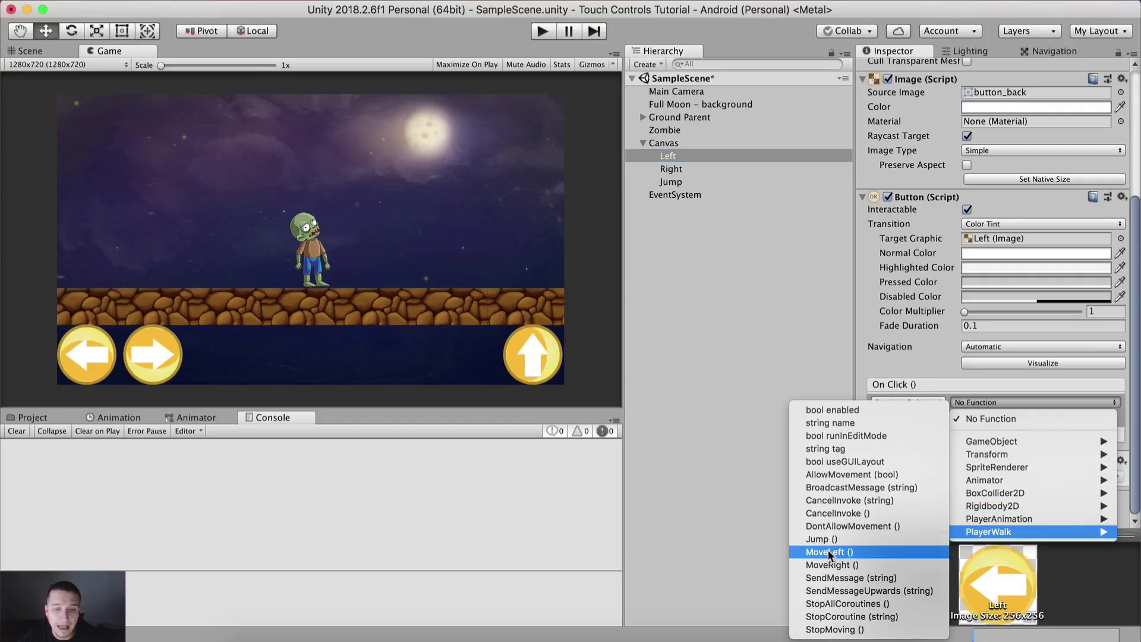
pyautogui.click(868, 475)
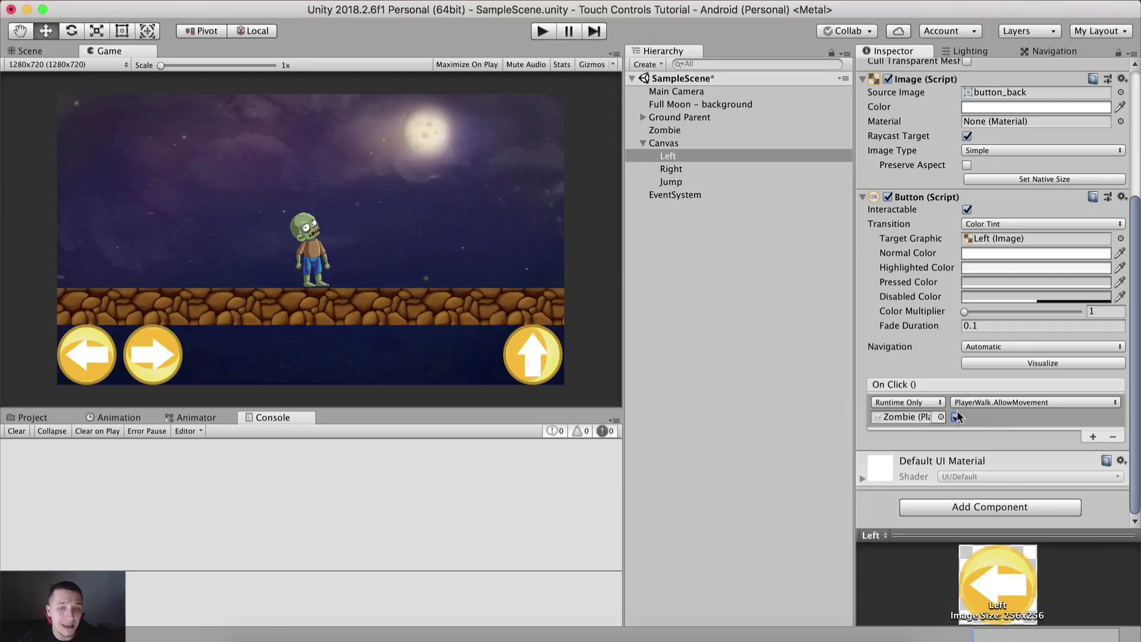
pyautogui.click(956, 416)
# Switch to Visual Studio and examine the bool movement parameter of PlayerWalk's AllowMovement function
pyautogui.click(423, 635)
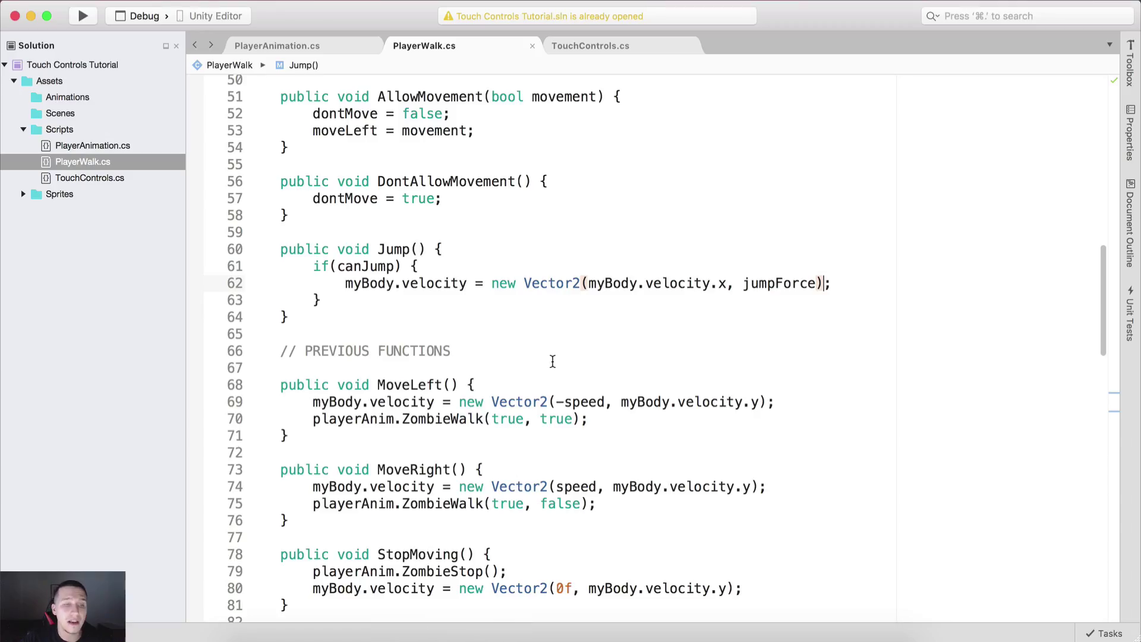
pyautogui.scroll(-2, 486, 357)
pyautogui.scroll(-2, 486, 356)
pyautogui.scroll(7, 484, 359)
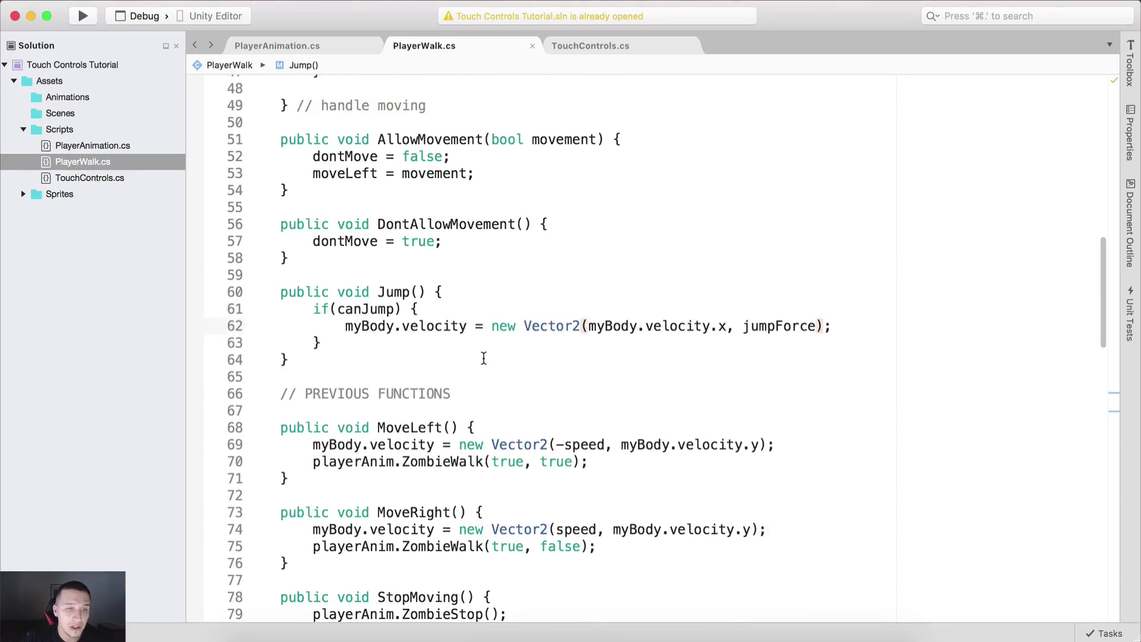
pyautogui.moveTo(377, 267); pyautogui.dragTo(599, 262)
pyautogui.click(500, 267)
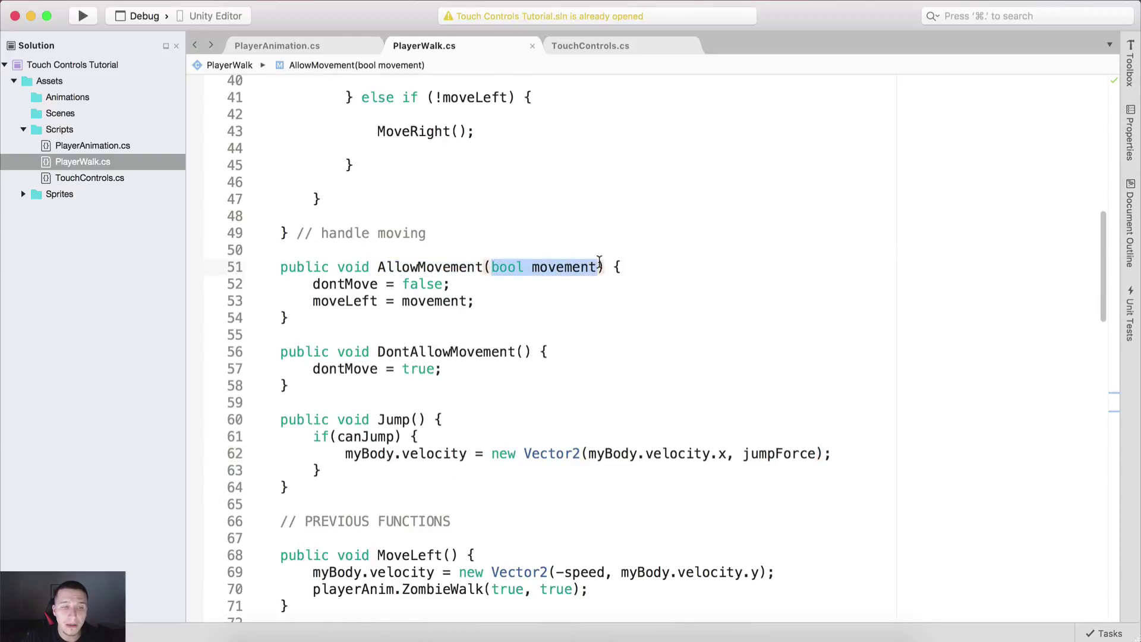
# Examine the moveLeft assignment inside AllowMovement, and switch back to Unity
pyautogui.click(460, 297)
pyautogui.click(344, 302)
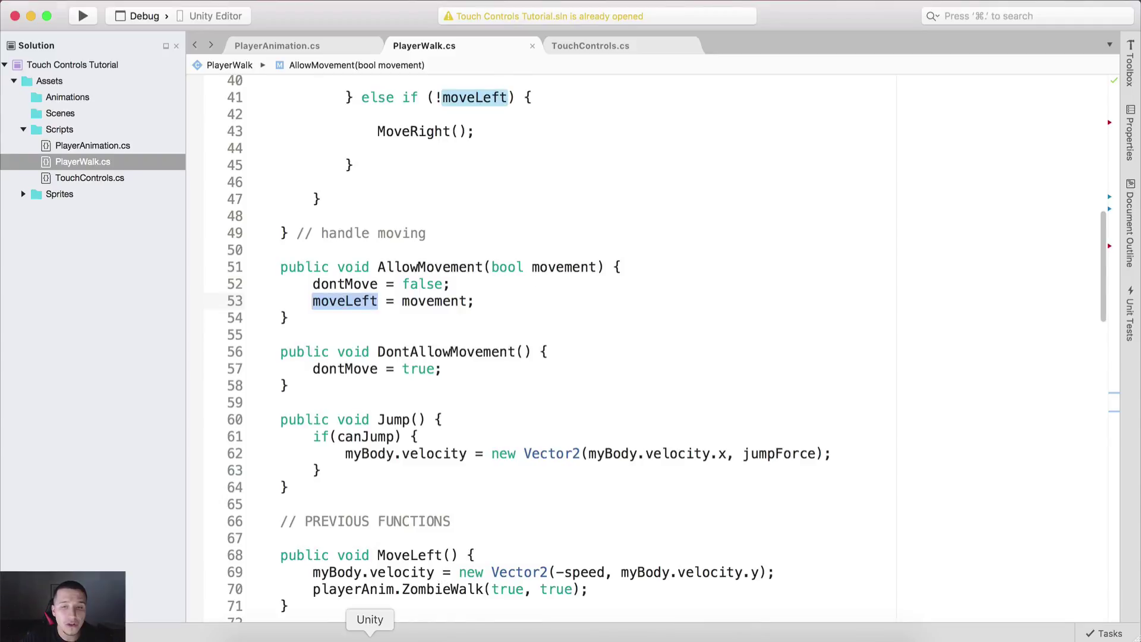
pyautogui.click(370, 637)
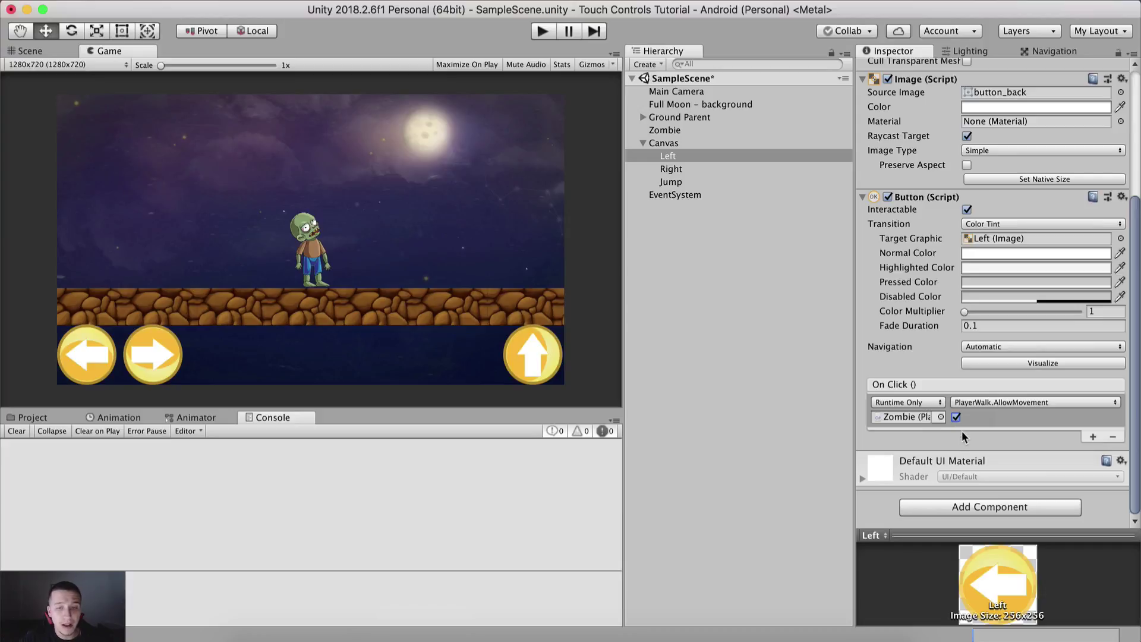
# Launch Highlight, circle the Left button's On Click entry, mark its target, function and checkbox with freehand arrows, and quit the annotation app
pyautogui.press('super+space')
pyautogui.write('hig')
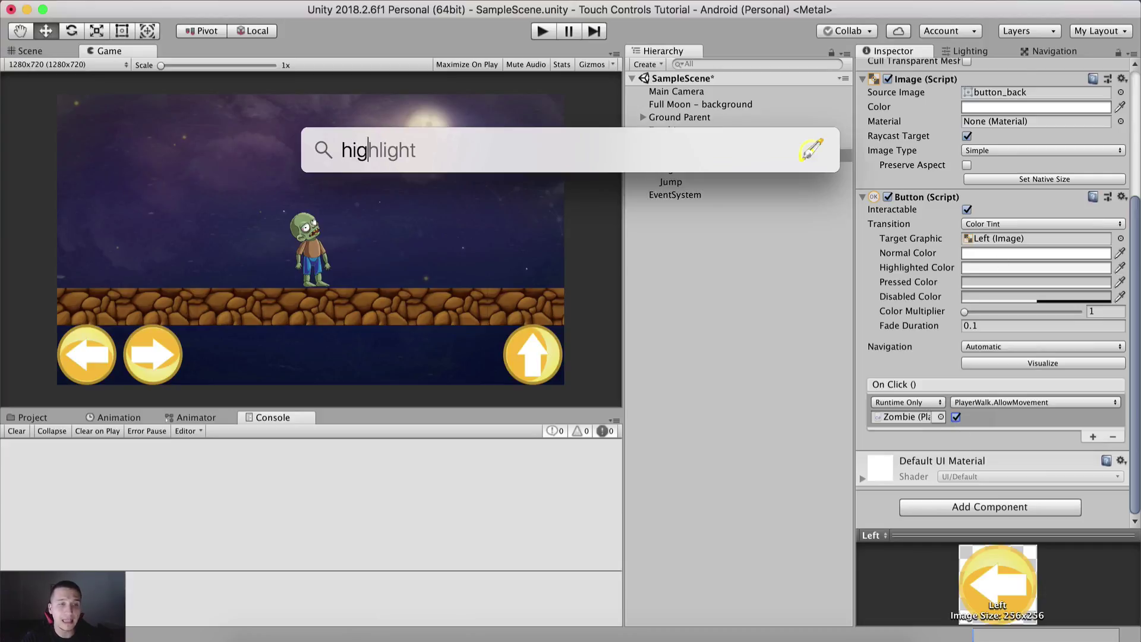
pyautogui.click(440, 194)
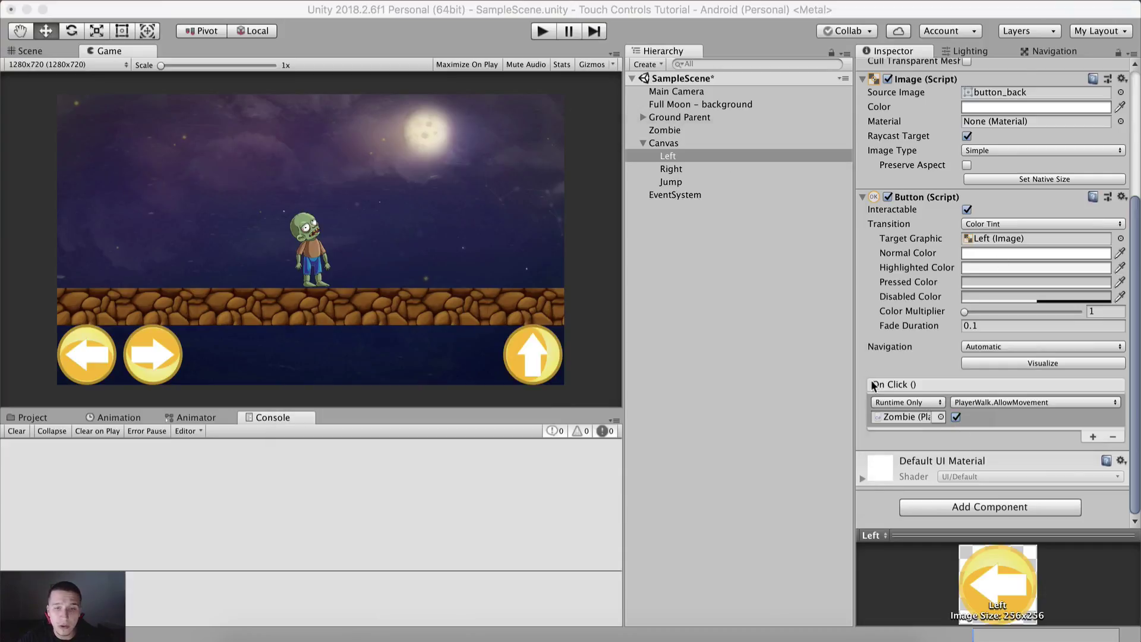
pyautogui.moveTo(871, 395)
pyautogui.mouseDown()
pyautogui.moveTo(877, 429)
pyautogui.moveTo(904, 432)
pyautogui.moveTo(1064, 435)
pyautogui.moveTo(1137, 412)
pyautogui.moveTo(1127, 387)
pyautogui.moveTo(937, 354)
pyautogui.moveTo(875, 372)
pyautogui.mouseUp()
pyautogui.moveTo(859, 310)
pyautogui.mouseDown()
pyautogui.moveTo(898, 404)
pyautogui.moveTo(907, 386)
pyautogui.mouseUp()
pyautogui.moveTo(984, 293); pyautogui.dragTo(996, 387)
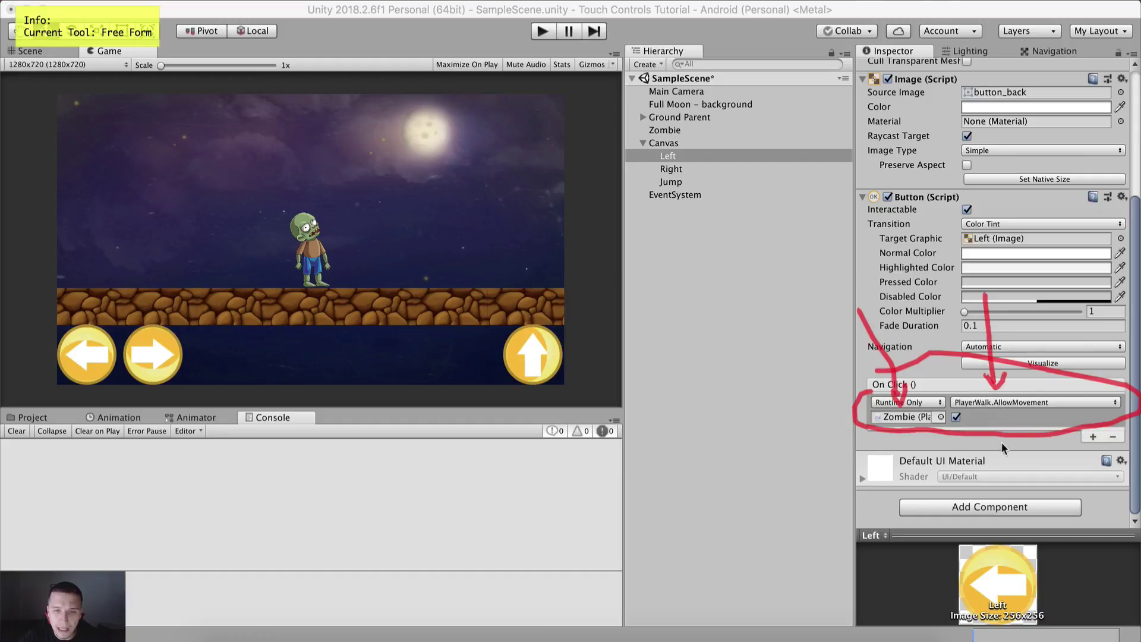
pyautogui.moveTo(1007, 458)
pyautogui.mouseDown()
pyautogui.moveTo(962, 419)
pyautogui.moveTo(964, 440)
pyautogui.moveTo(975, 433)
pyautogui.mouseUp()
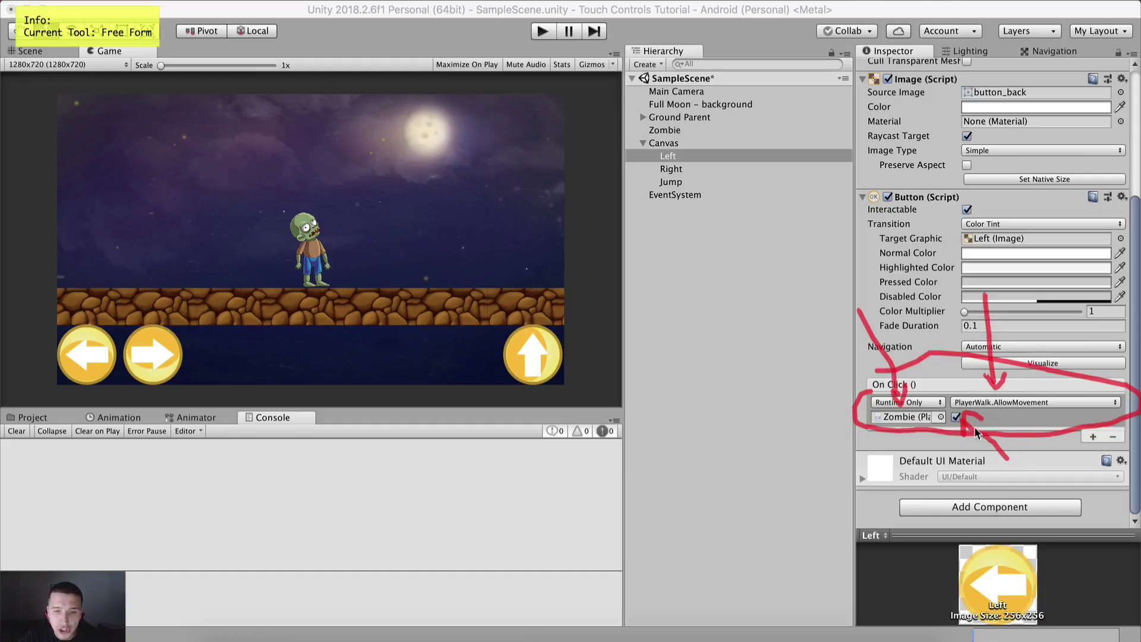
pyautogui.rightClick(621, 635)
pyautogui.click(623, 617)
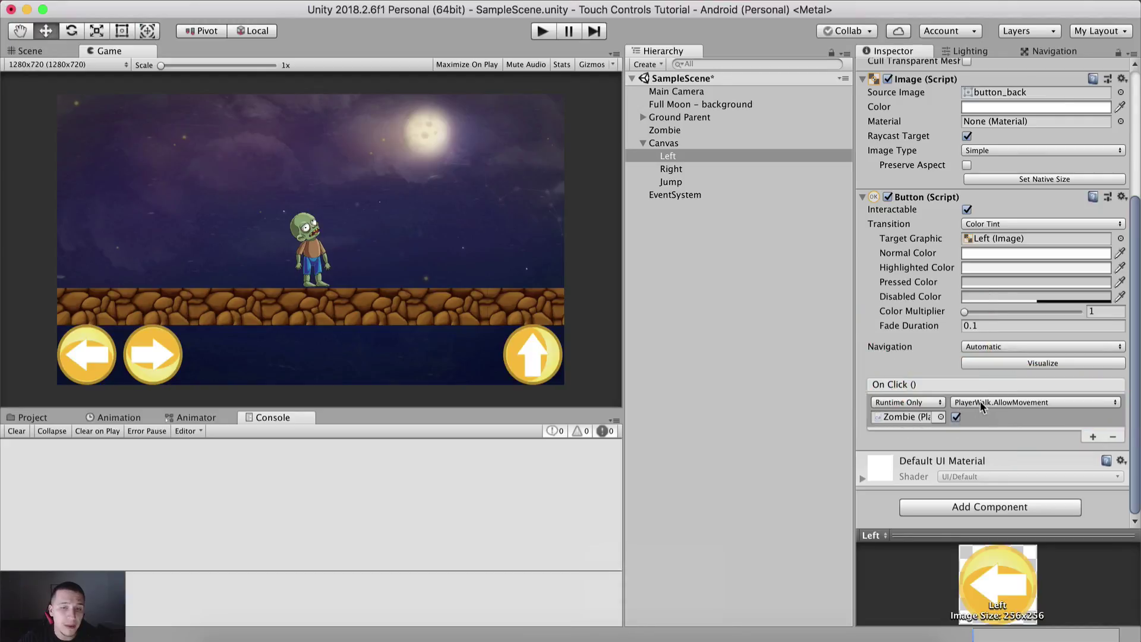
# Review the components offered in the Left button's On Click function list, including PlayerWalk, and close it without choosing a function
pyautogui.click(981, 406)
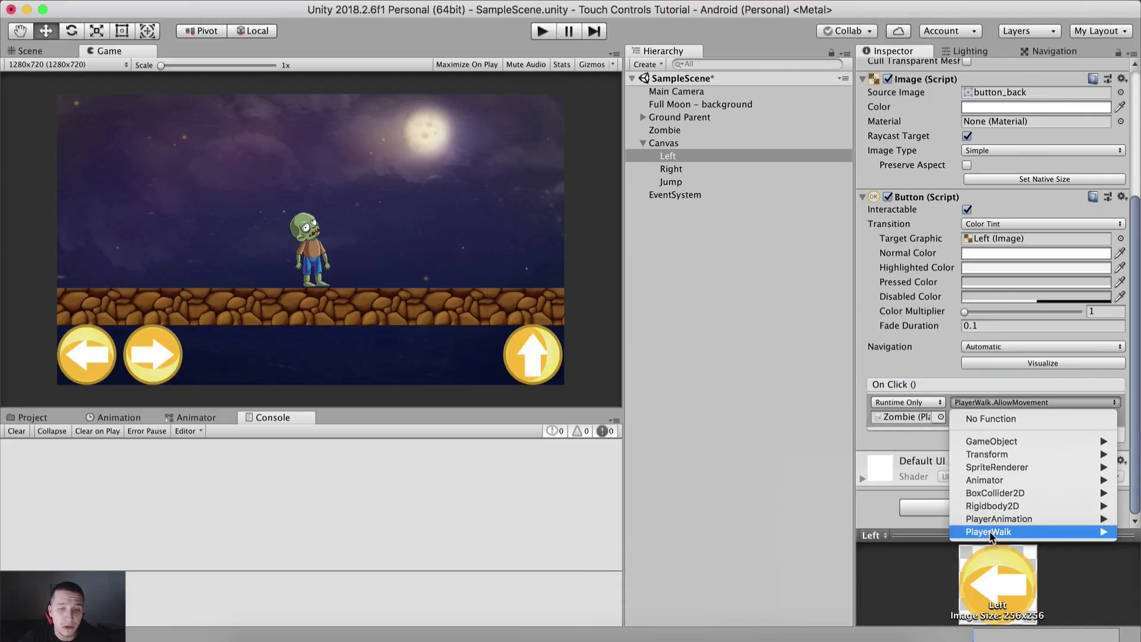
pyautogui.moveTo(990, 536)
pyautogui.click(877, 475)
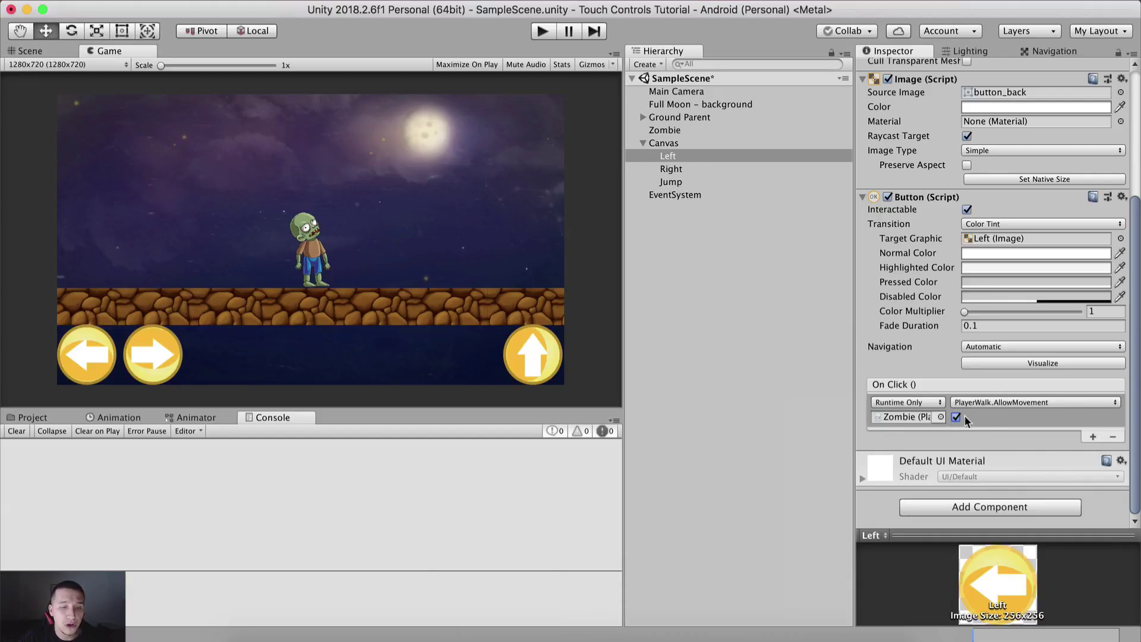
# Switch to Visual Studio and examine how AllowMovement's bool parameter feeds moveLeft and leads to the MoveLeft call in HandleMoving
pyautogui.click(420, 631)
pyautogui.click(506, 267)
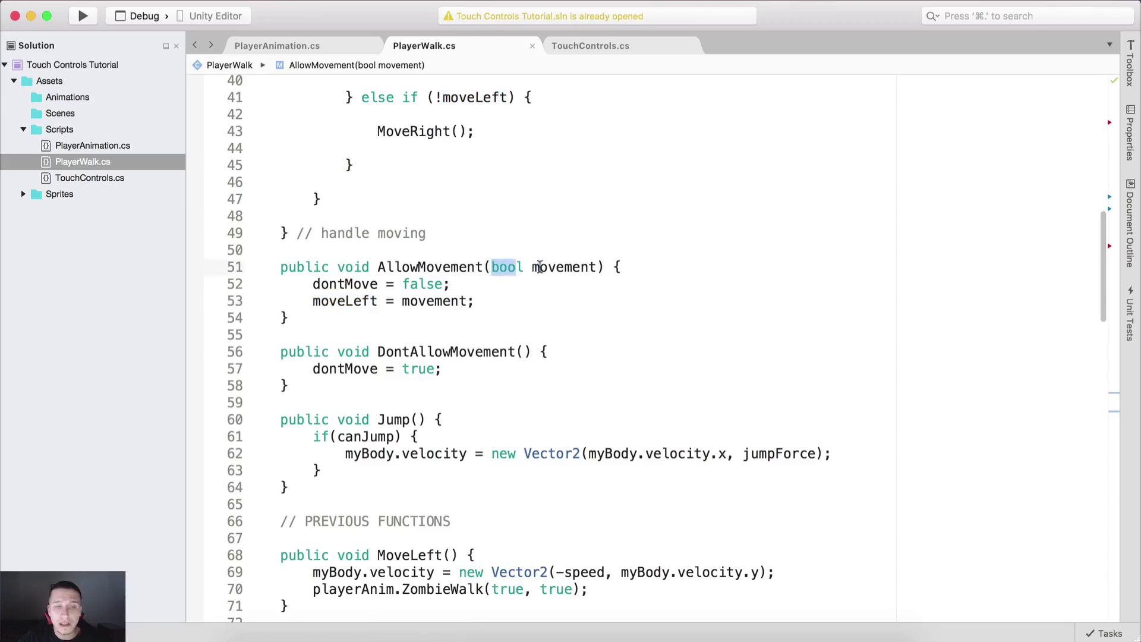
pyautogui.moveTo(540, 267); pyautogui.dragTo(608, 268)
pyautogui.moveTo(479, 301); pyautogui.dragTo(314, 302)
pyautogui.doubleClick(347, 301)
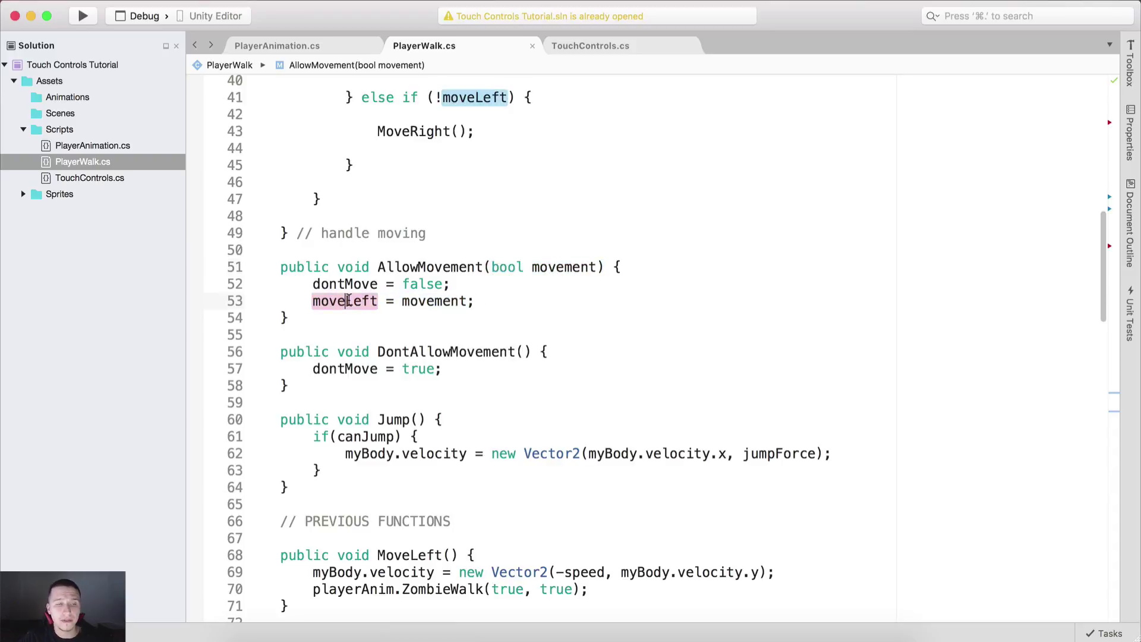
pyautogui.scroll(5, 347, 301)
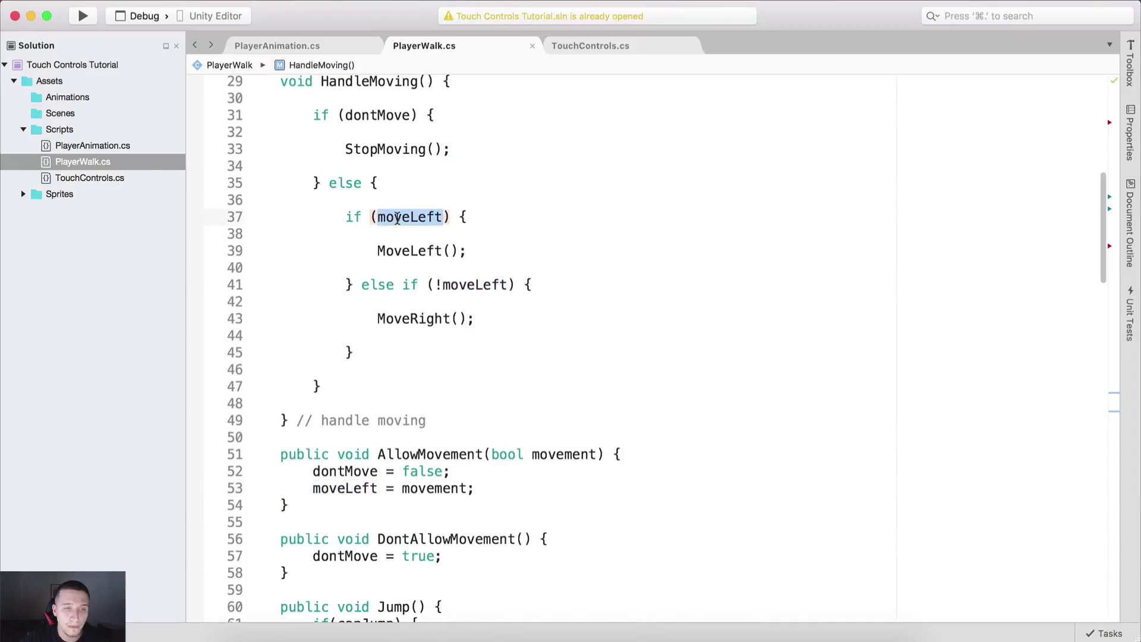
pyautogui.moveTo(376, 254); pyautogui.dragTo(490, 252)
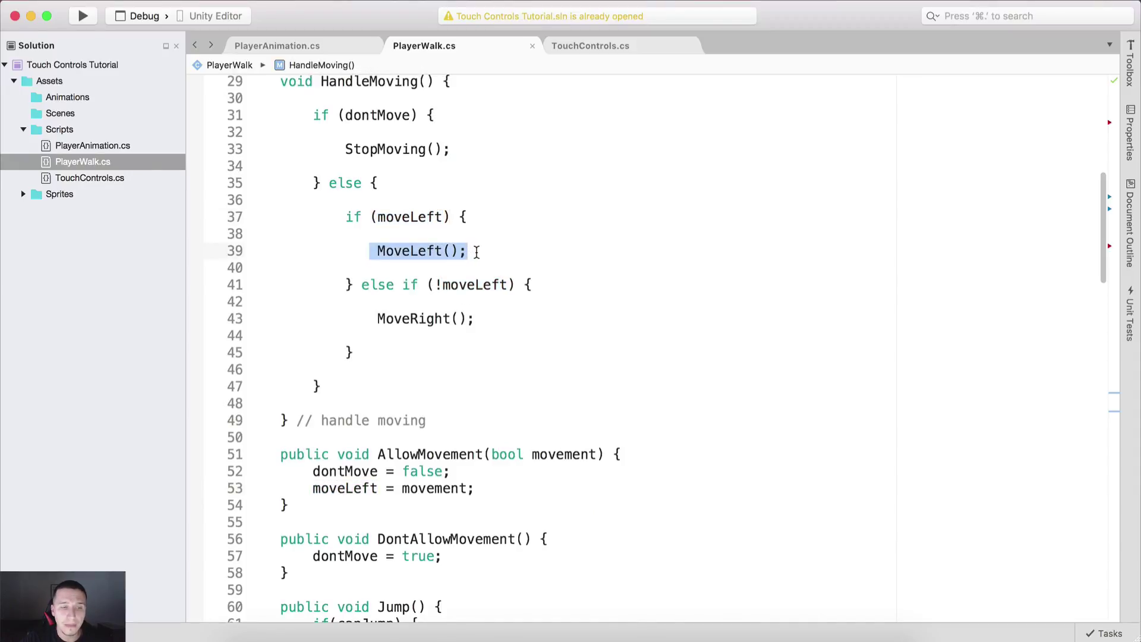
# Trace dontMove from its false assignment in AllowMovement to the StopMoving condition in HandleMoving
pyautogui.scroll(-3, 476, 252)
pyautogui.doubleClick(327, 382)
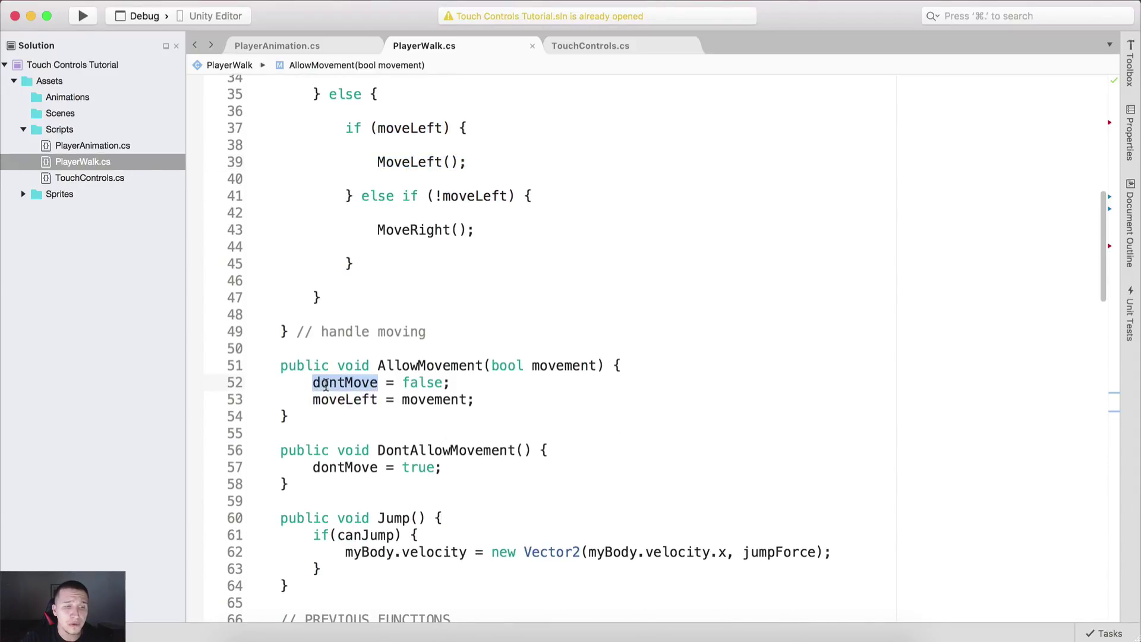
pyautogui.doubleClick(438, 380)
pyautogui.scroll(4, 392, 279)
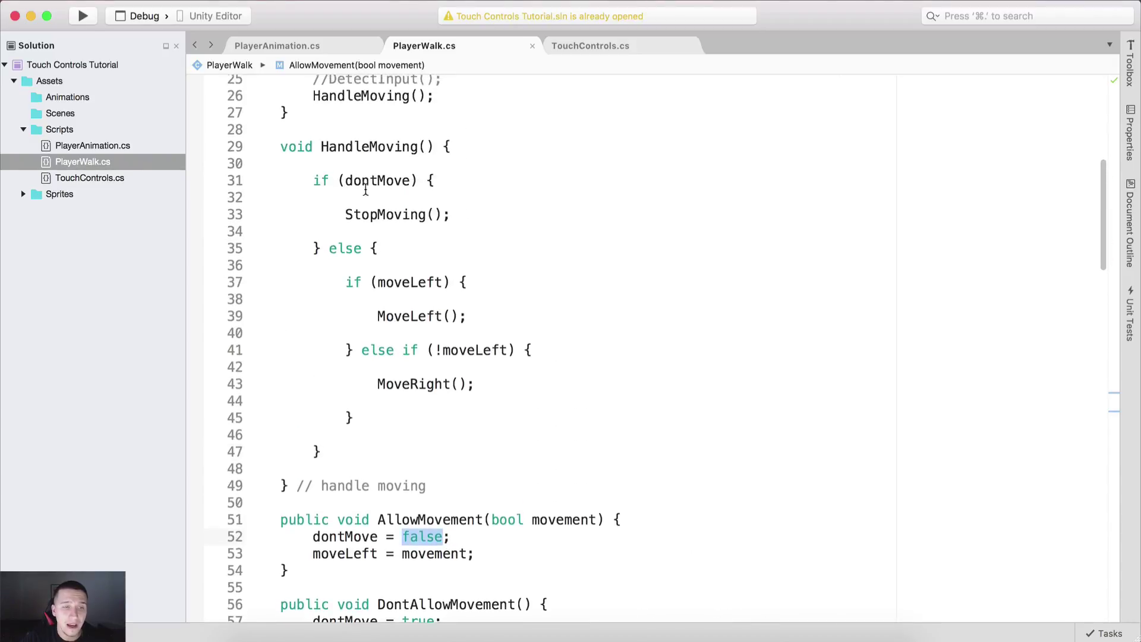
pyautogui.doubleClick(359, 181)
pyautogui.moveTo(345, 215); pyautogui.dragTo(490, 211)
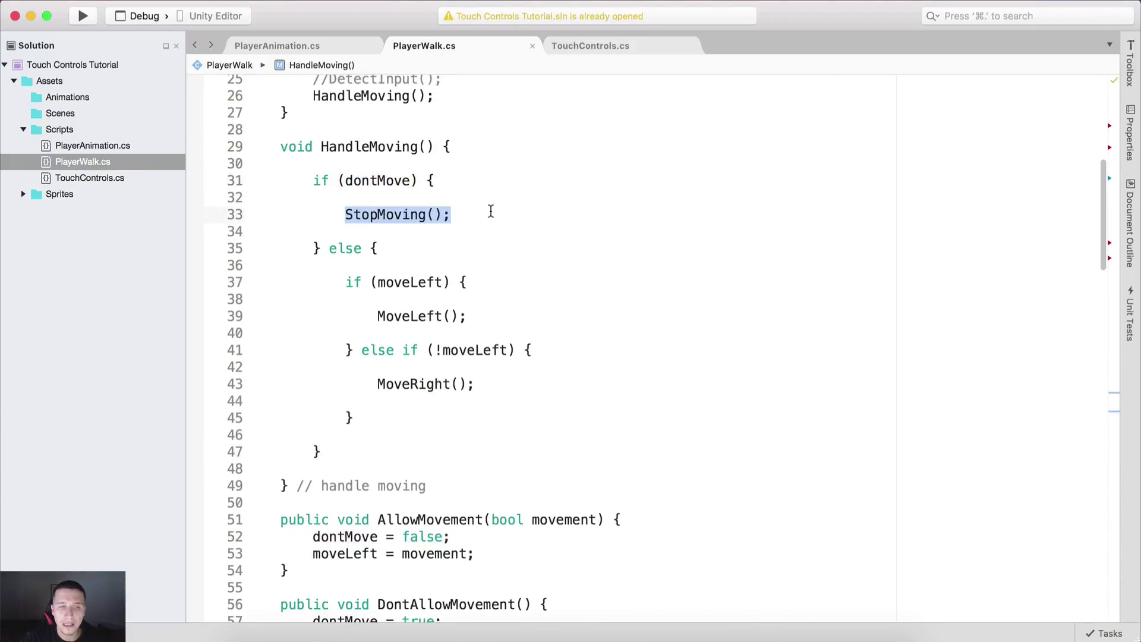
# Examine the else branch of HandleMoving, including its moveLeft and !moveLeft conditions
pyautogui.click(367, 247)
pyautogui.moveTo(327, 248); pyautogui.dragTo(428, 438)
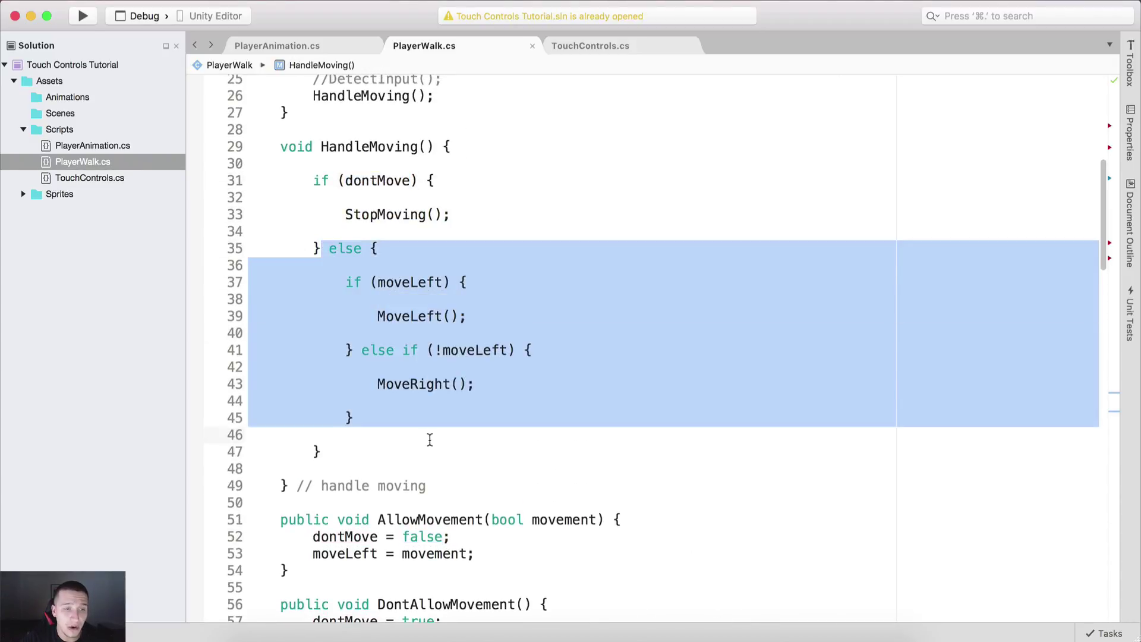
pyautogui.click(382, 296)
pyautogui.moveTo(380, 265); pyautogui.dragTo(404, 421)
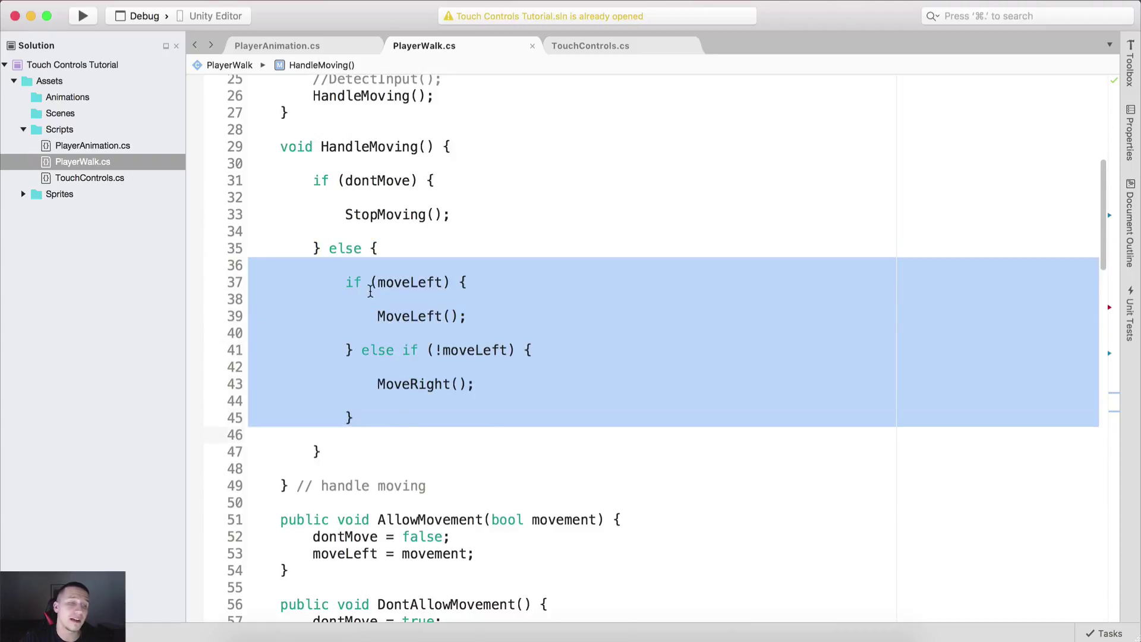
pyautogui.click(395, 283)
pyautogui.click(417, 349)
pyautogui.scroll(-5, 579, 375)
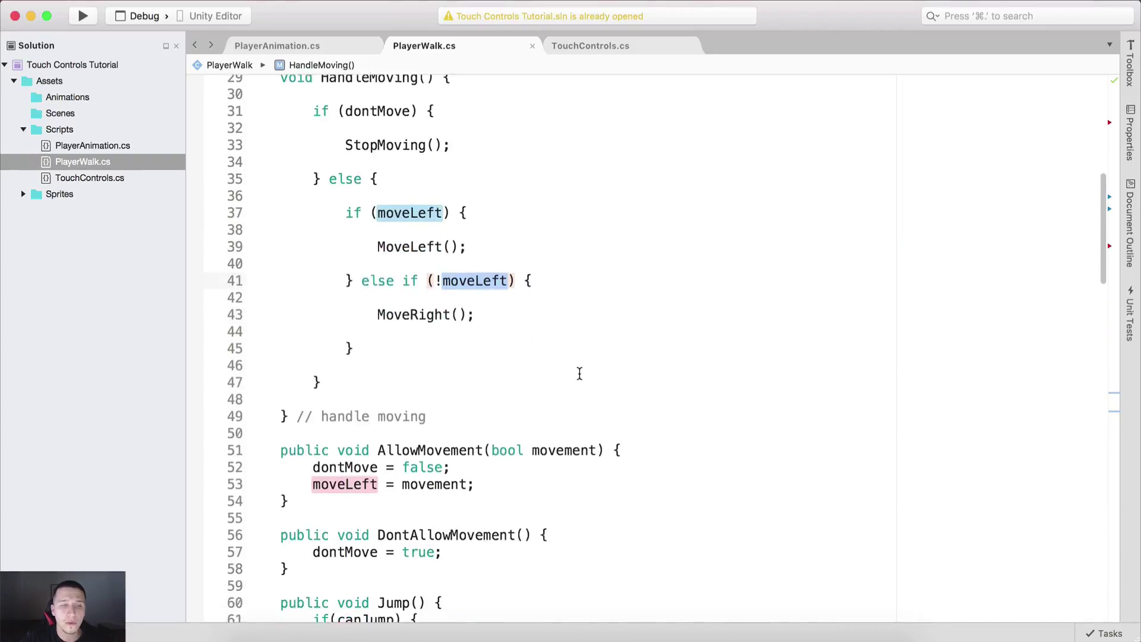
# Return to Unity, play the scene, test the on-screen Left button, and stop the game
pyautogui.click(416, 638)
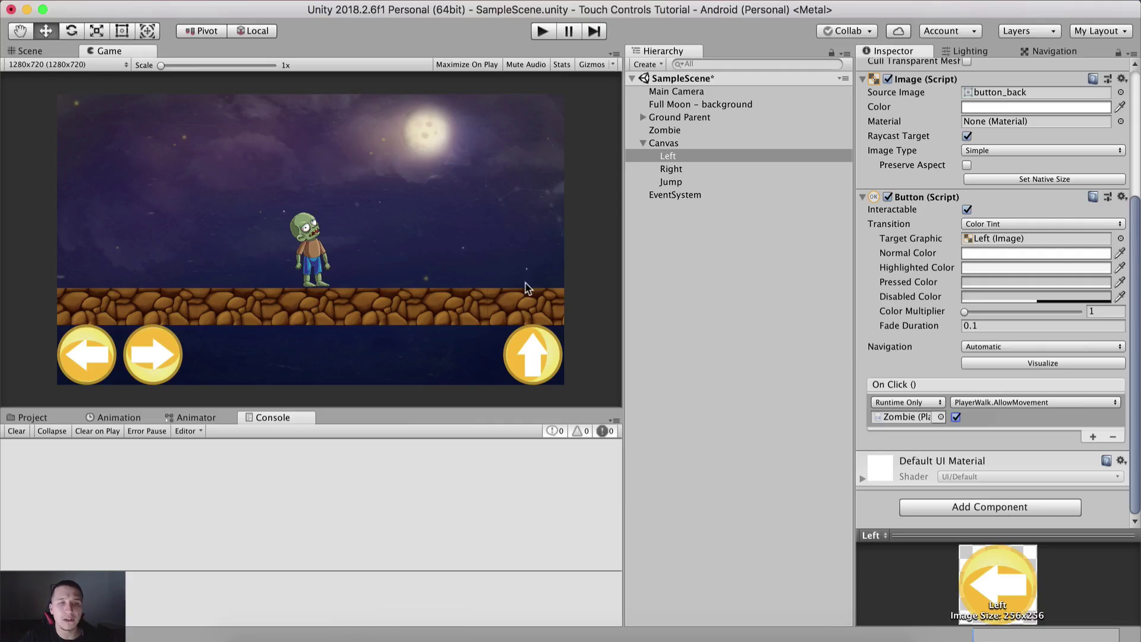
pyautogui.click(539, 37)
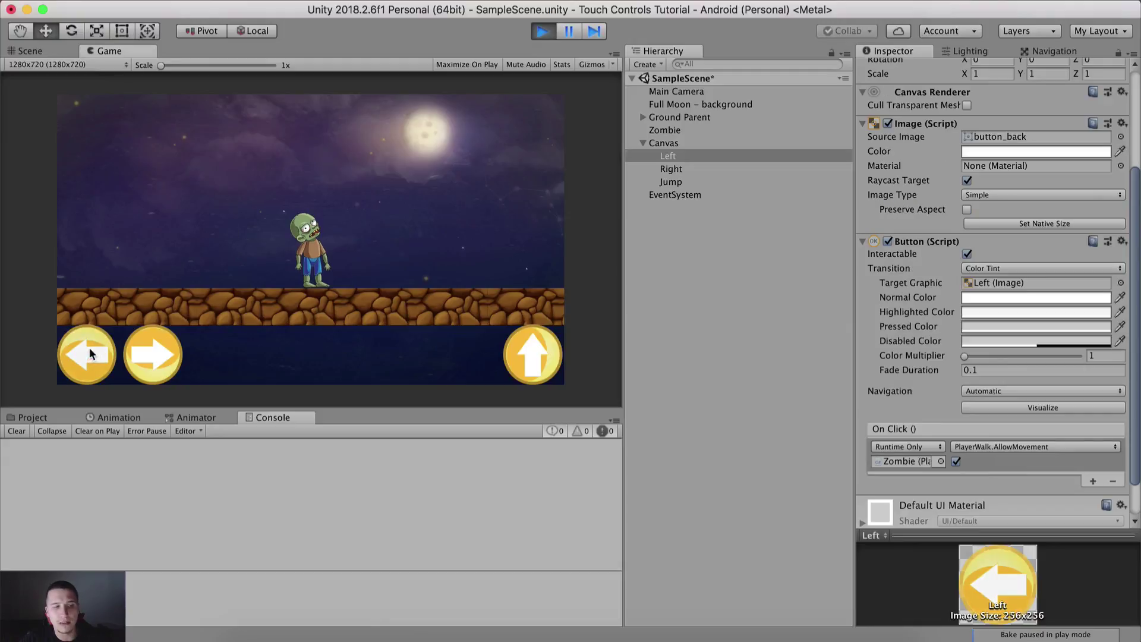
pyautogui.moveTo(91, 353); pyautogui.dragTo(94, 341)
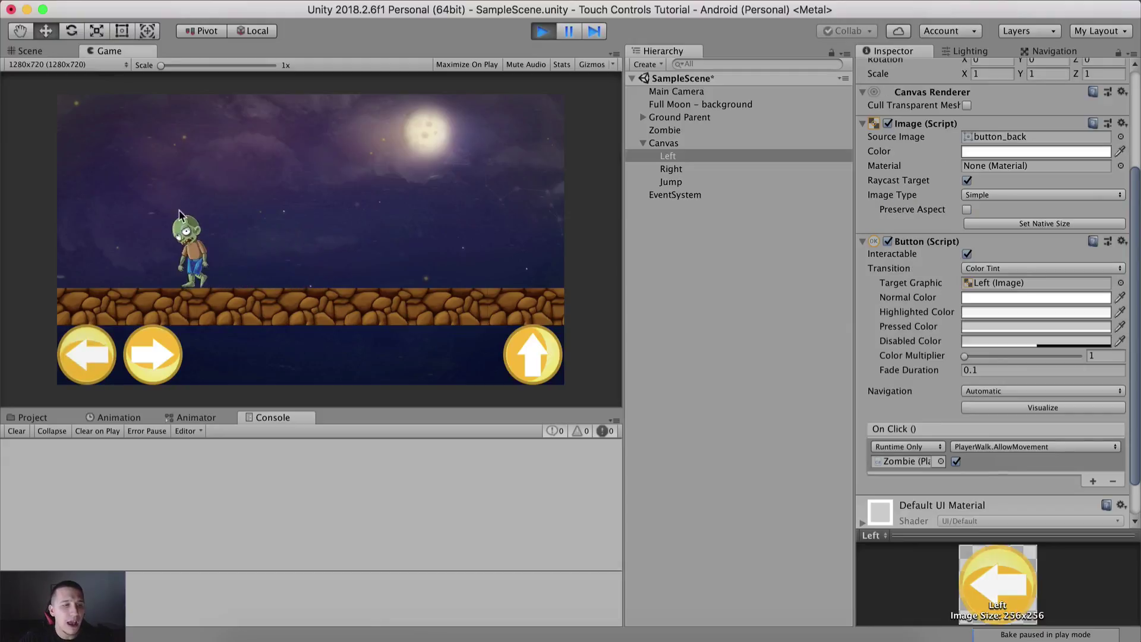
pyautogui.click(542, 32)
# Disable the bool argument of the Left button's AllowMovement event and remove the event from its On Click list
pyautogui.click(956, 461)
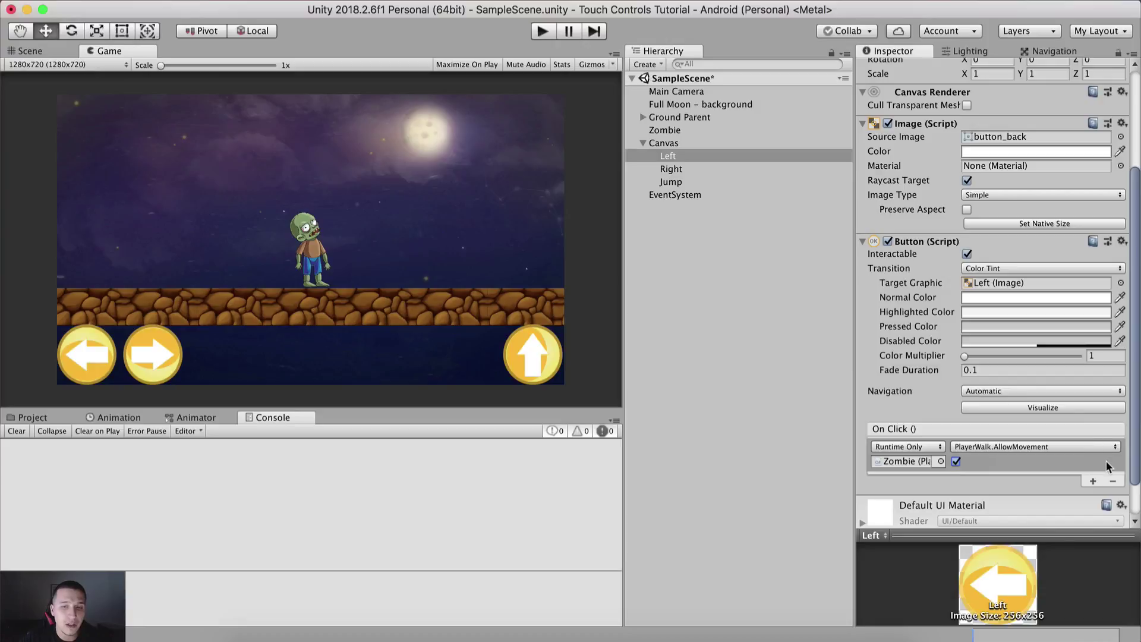
pyautogui.scroll(-1, 1045, 463)
pyautogui.scroll(-2, 1044, 461)
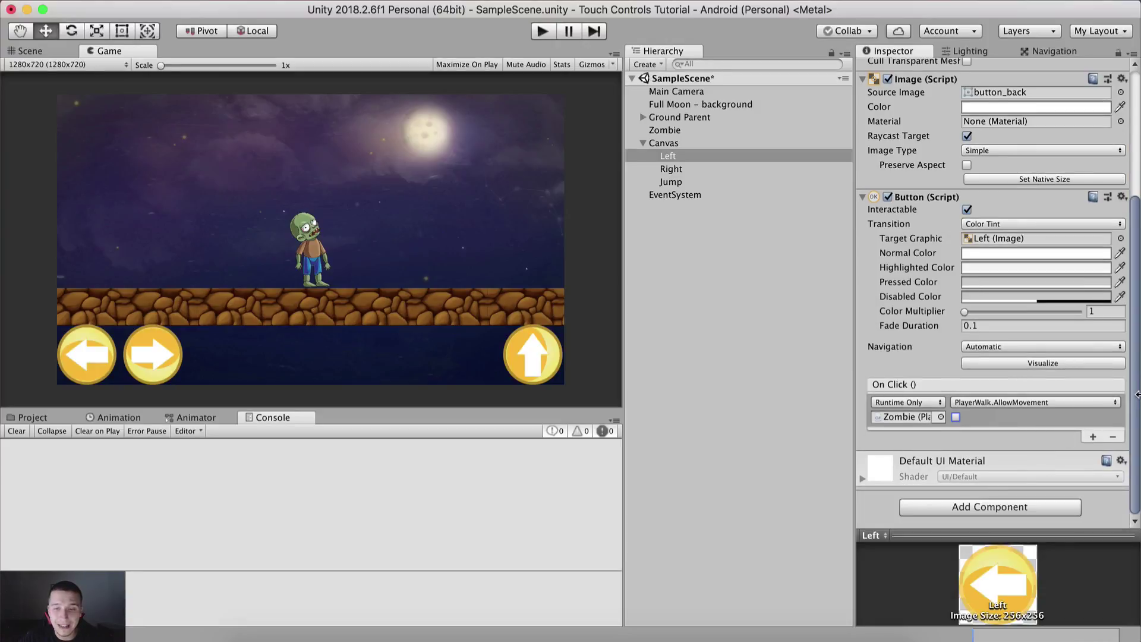
pyautogui.click(1122, 409)
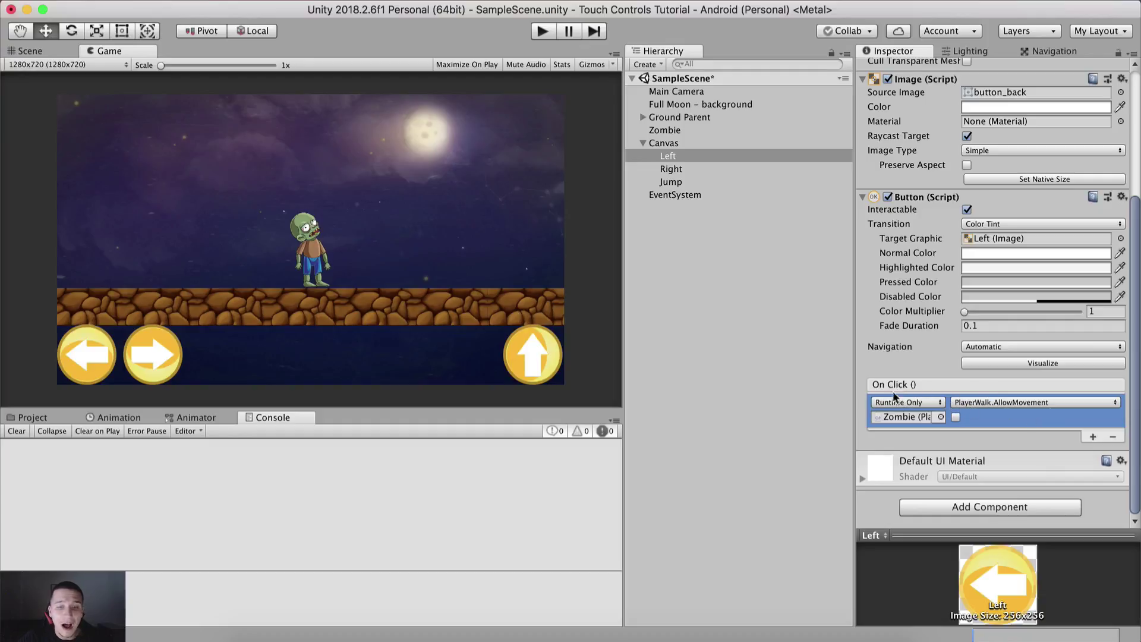
pyautogui.click(1111, 438)
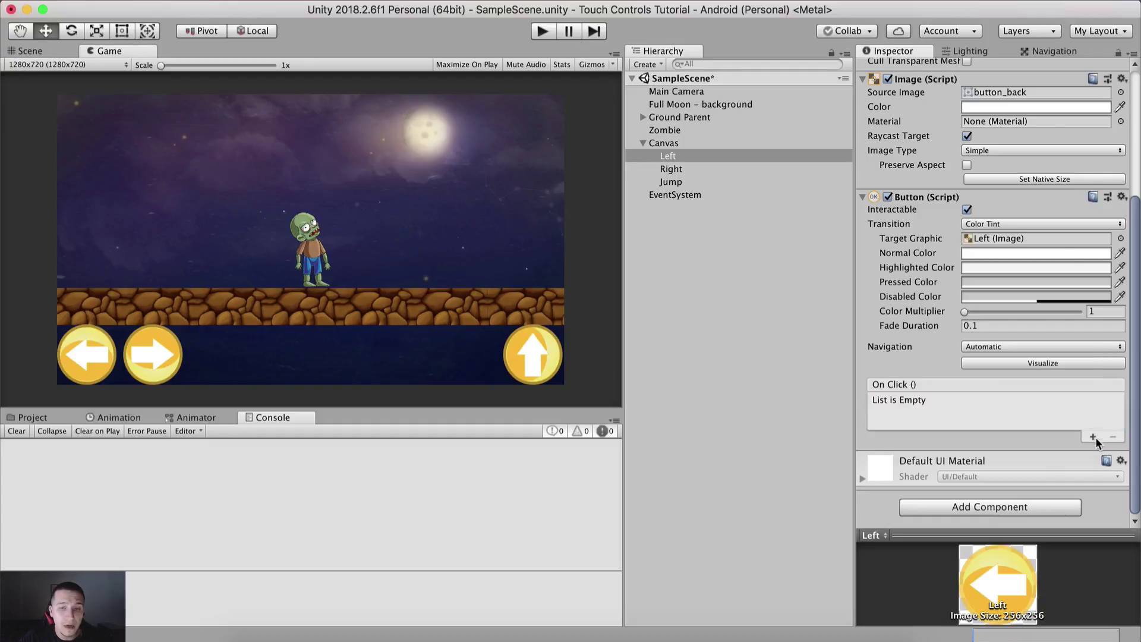
# Launch Highlight, circle the control that adds an On Click entry, and quit the annotation app
pyautogui.press('super+space')
pyautogui.write('high')
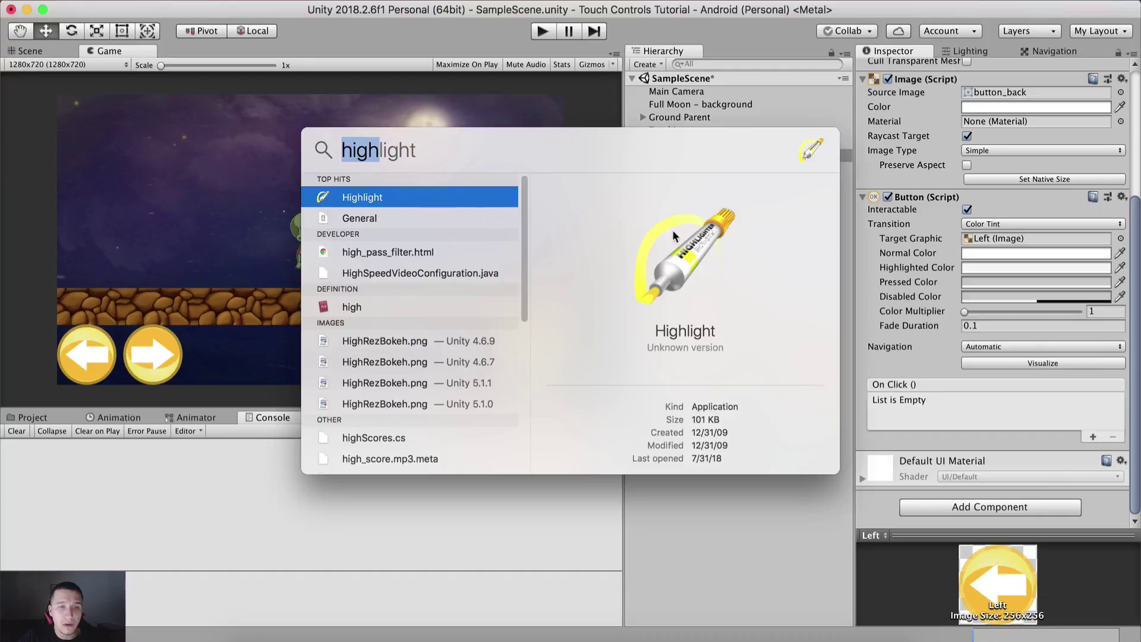
pyautogui.press('Return')
pyautogui.moveTo(1092, 428)
pyautogui.mouseDown()
pyautogui.moveTo(1106, 453)
pyautogui.moveTo(1098, 426)
pyautogui.mouseUp()
pyautogui.rightClick(612, 635)
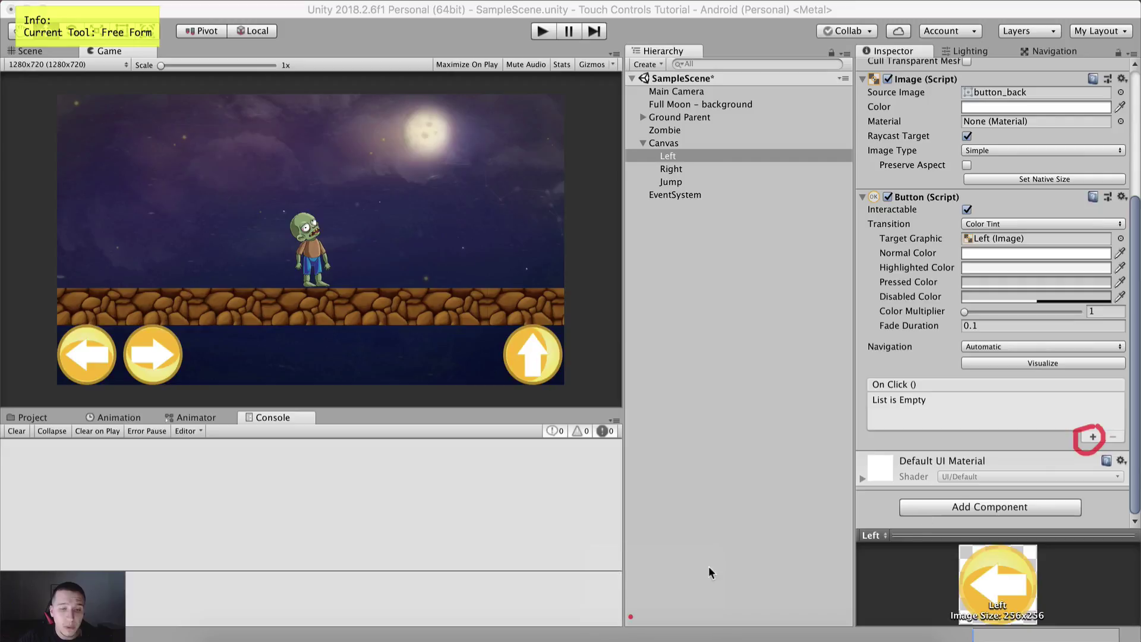
pyautogui.rightClick(612, 634)
pyautogui.click(618, 615)
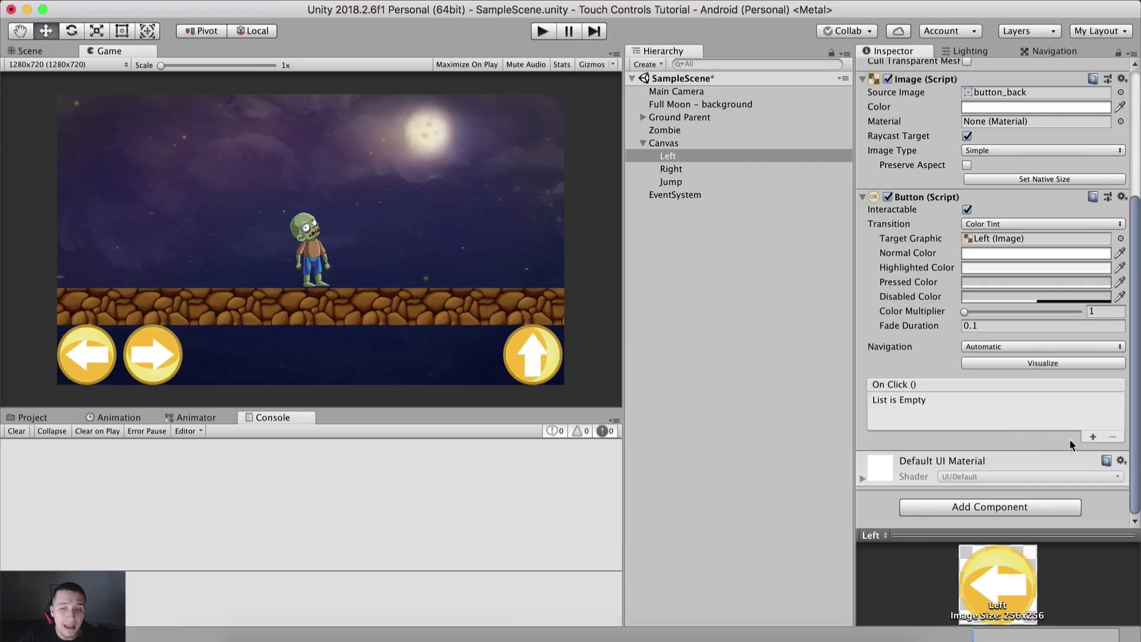
pyautogui.click(1093, 437)
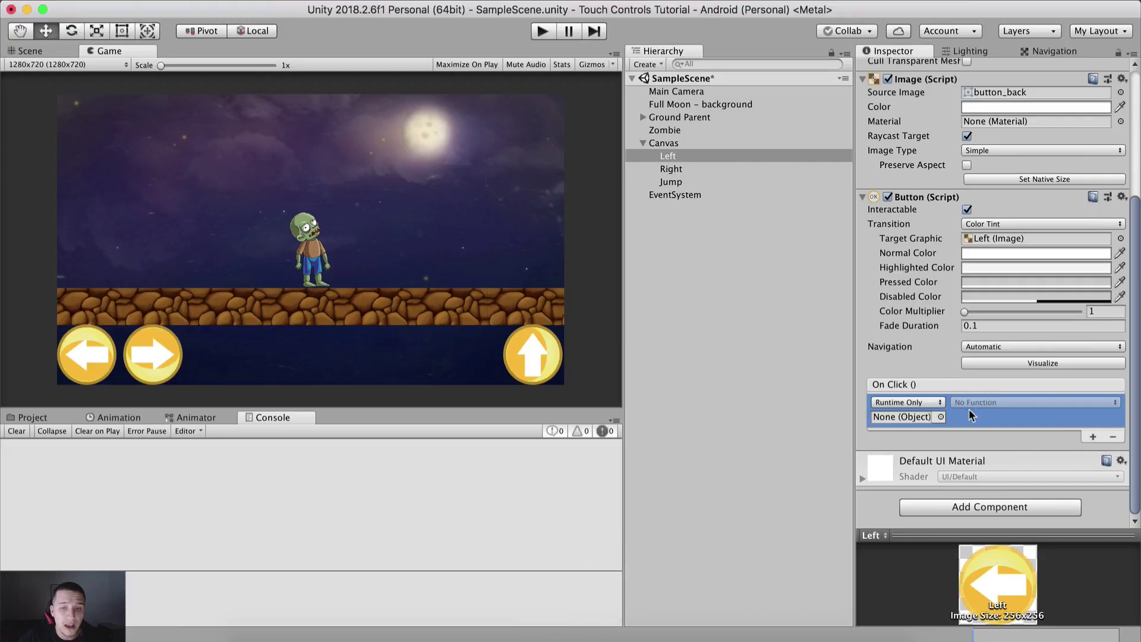
pyautogui.click(863, 477)
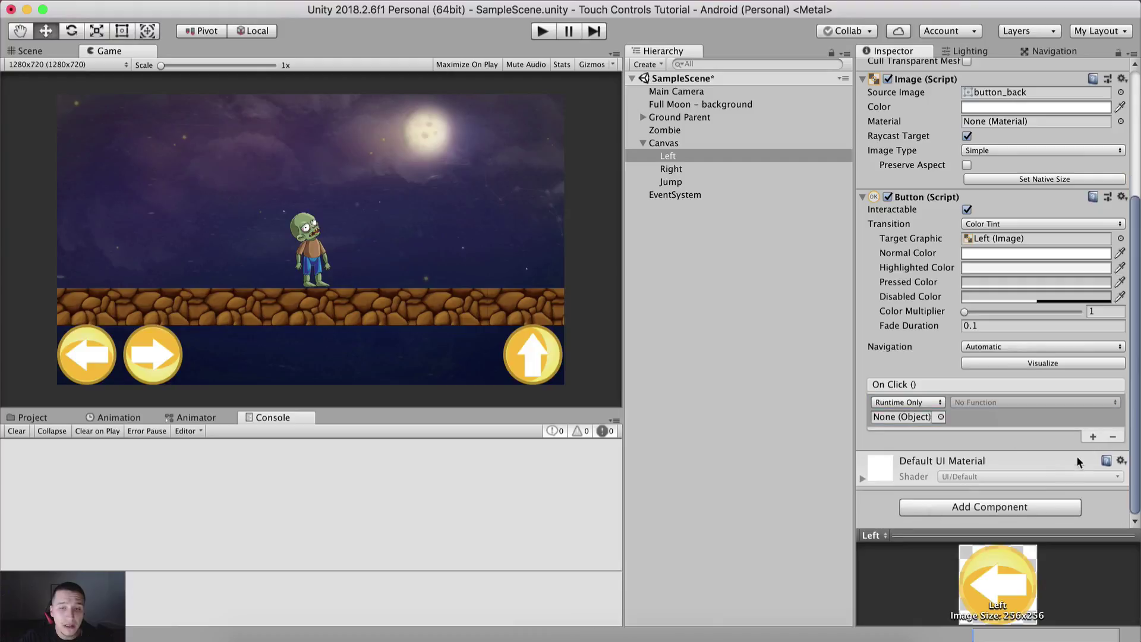
pyautogui.click(1111, 437)
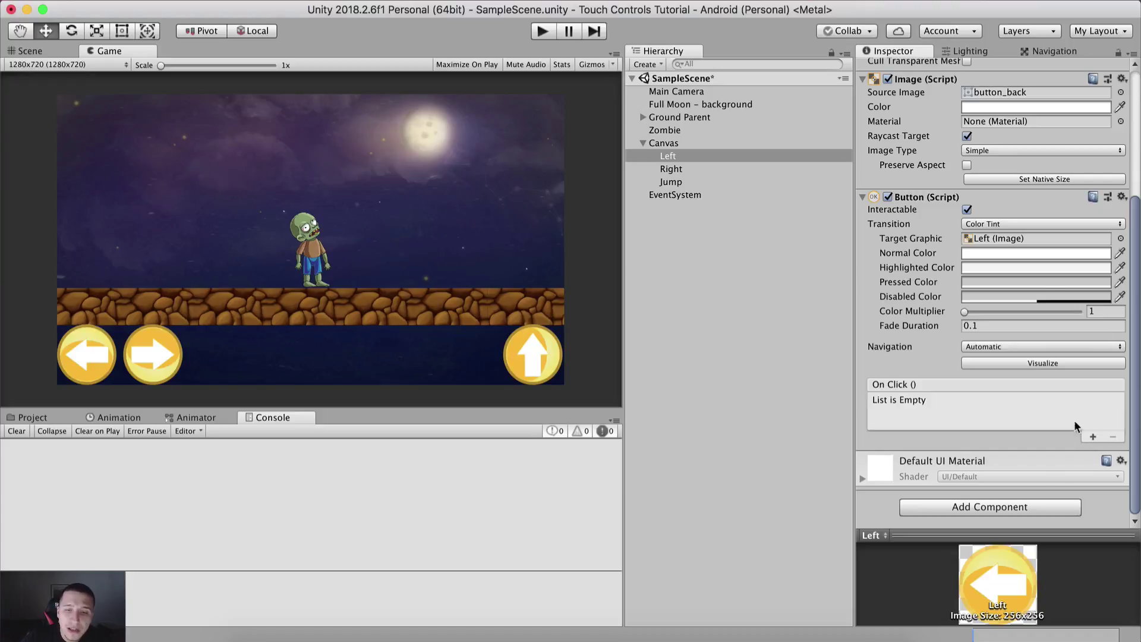
# Add an Event Trigger component to the Left button
pyautogui.click(1006, 507)
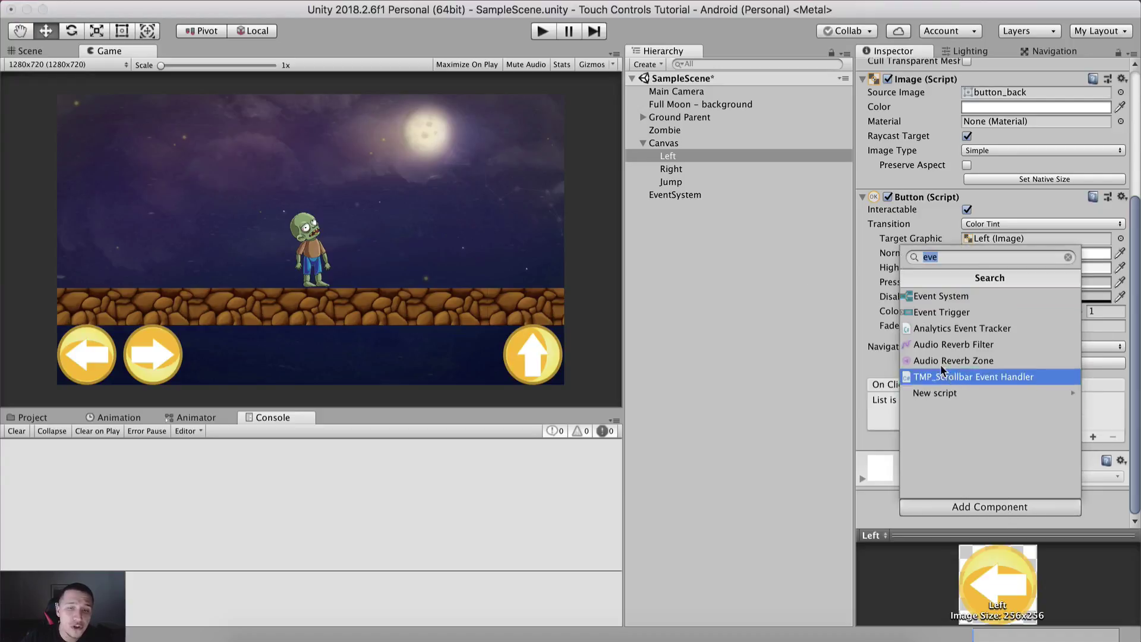
pyautogui.press('Escape')
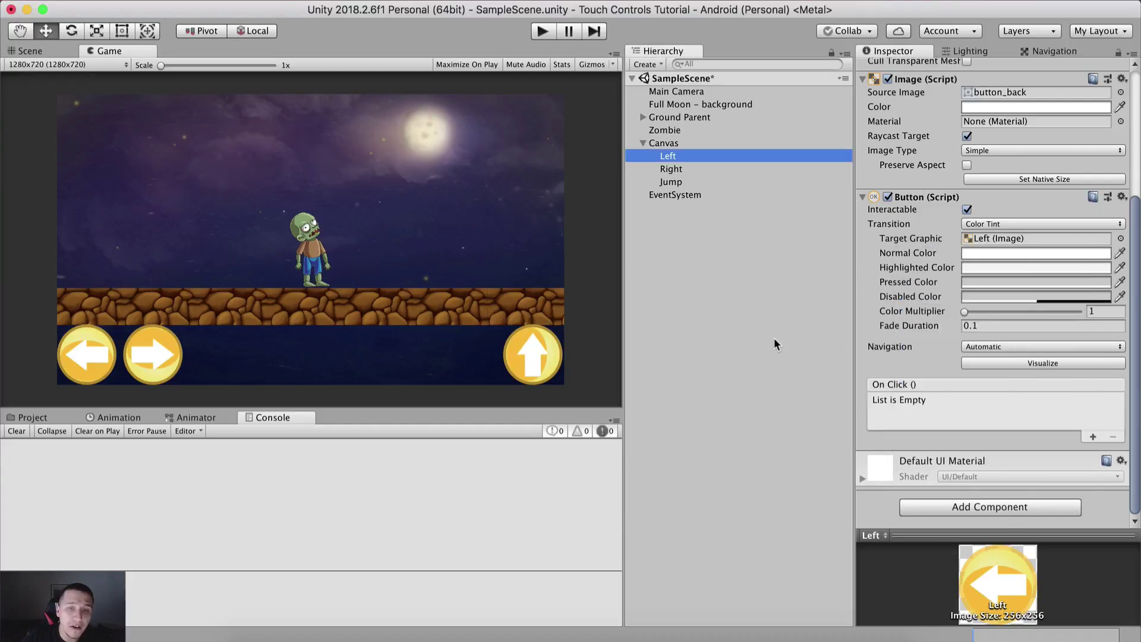
pyautogui.click(990, 506)
pyautogui.write('event ')
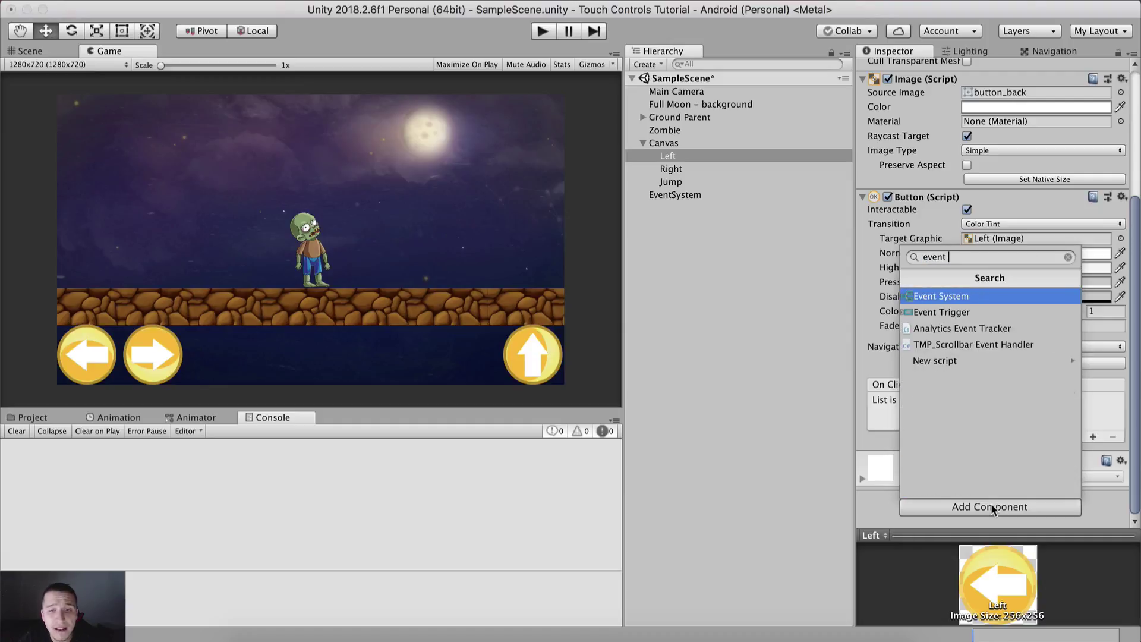
pyautogui.write('tri')
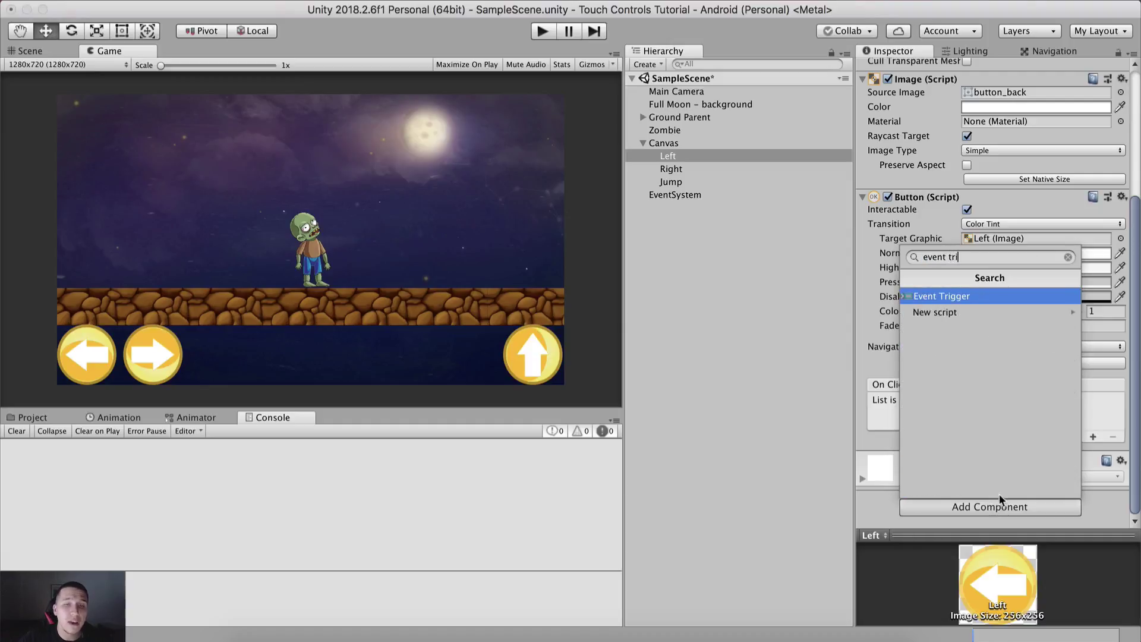
pyautogui.click(953, 296)
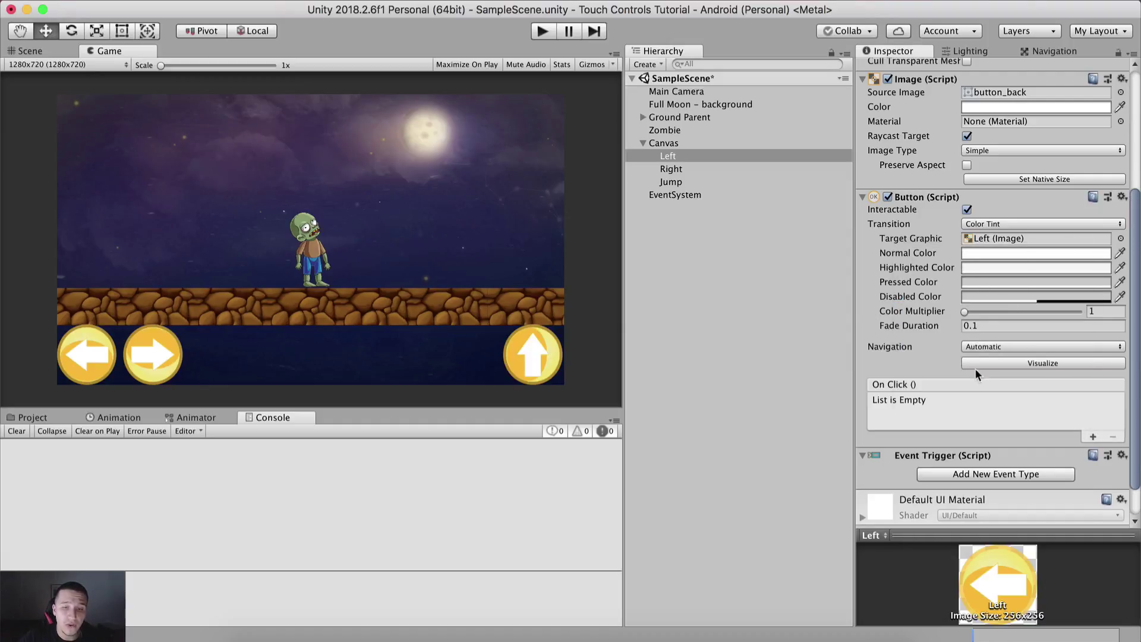
pyautogui.scroll(-2, 977, 443)
pyautogui.click(984, 505)
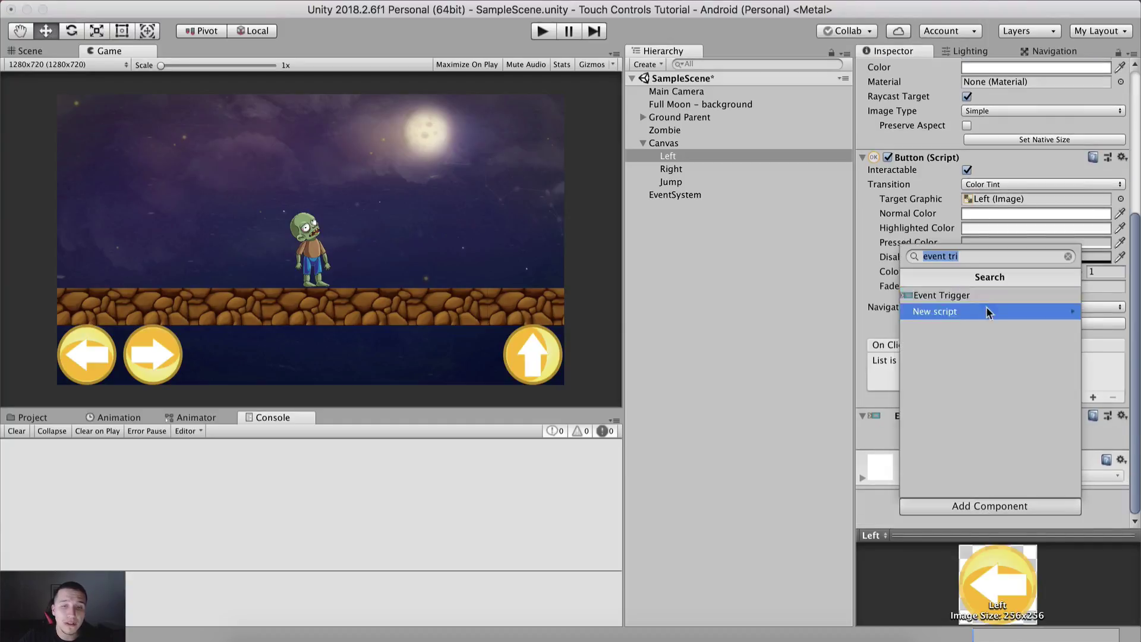
pyautogui.click(757, 359)
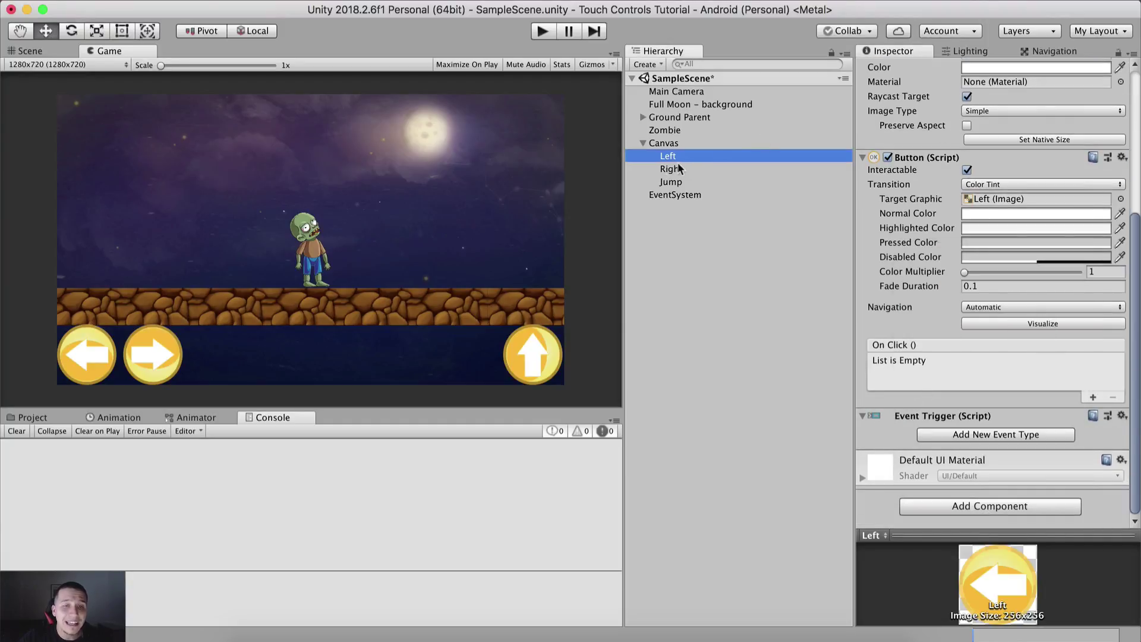
# Add a PointerDown event type to the Left button's Event Trigger
pyautogui.click(985, 434)
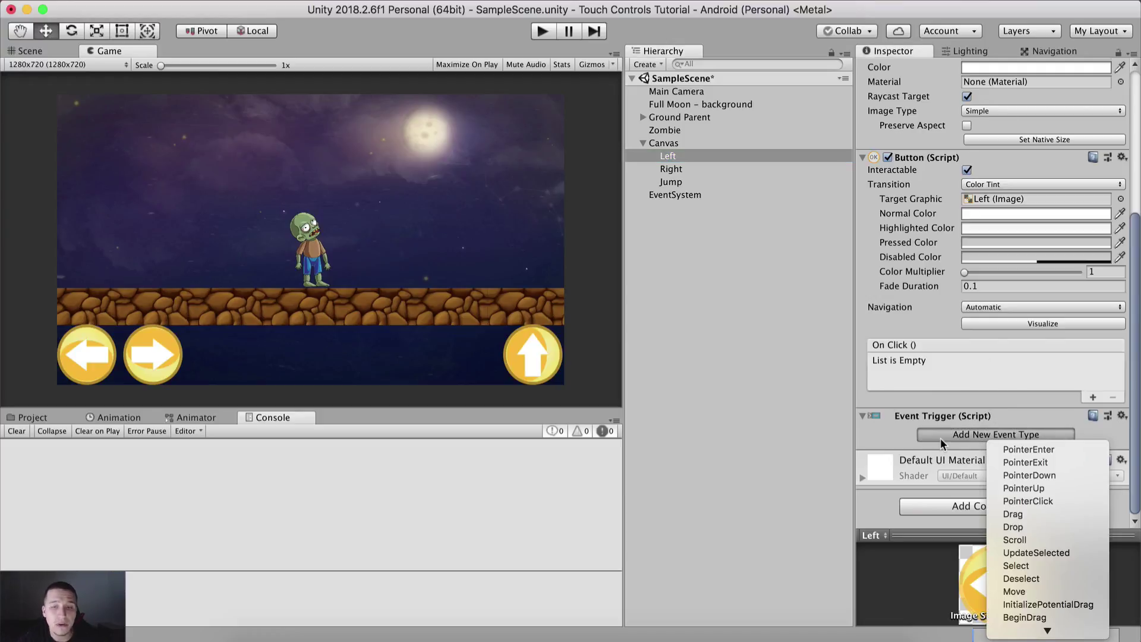
pyautogui.scroll(-2, 1040, 450)
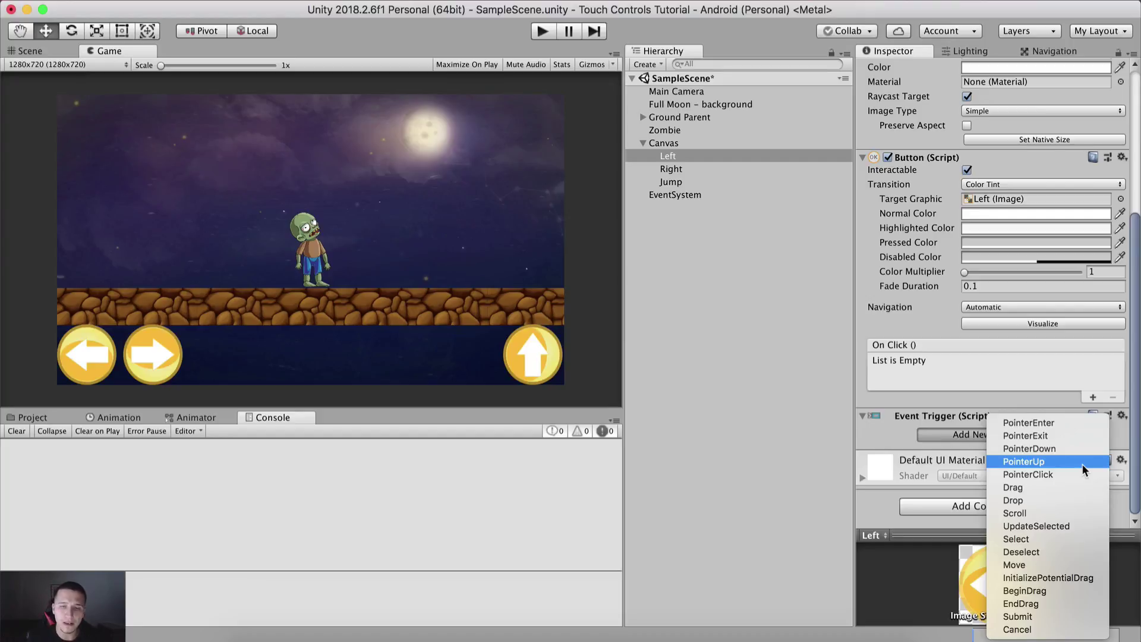
pyautogui.click(1046, 448)
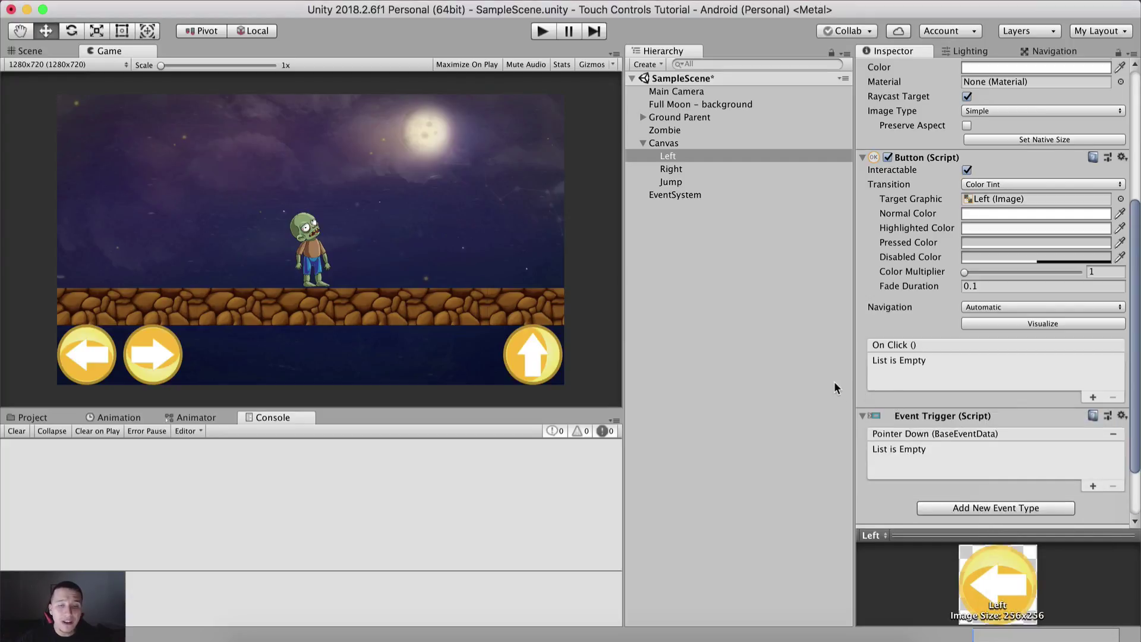
# Add an entry to the Pointer Down event targeting Zombie, with PlayerWalk.AllowMovement as its function and the bool argument enabled
pyautogui.scroll(-3, 932, 431)
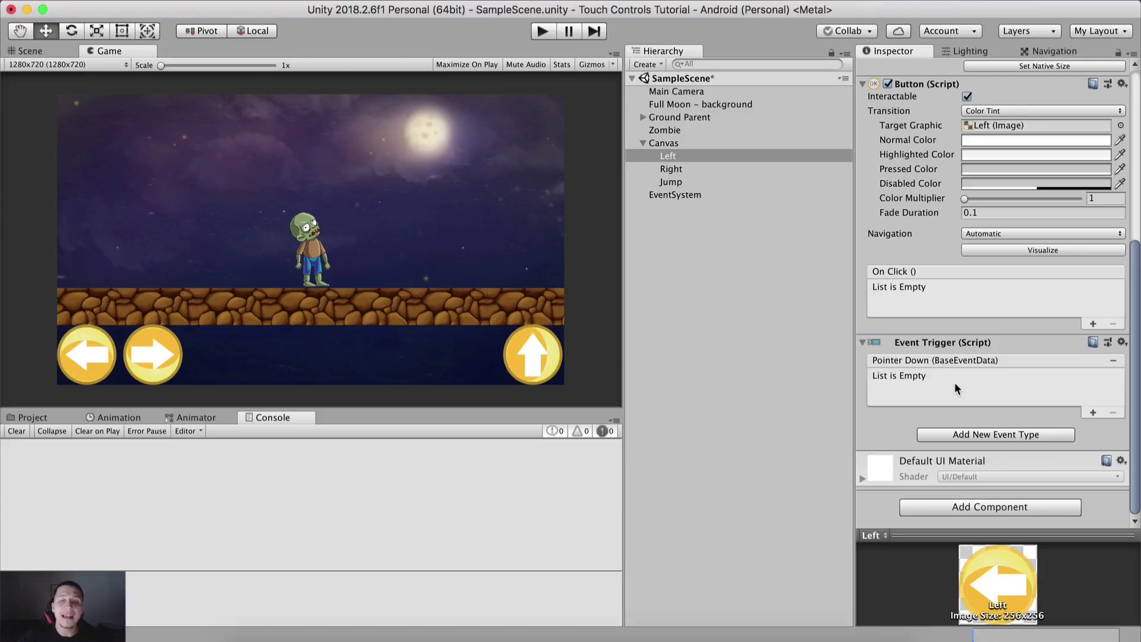
pyautogui.click(1093, 412)
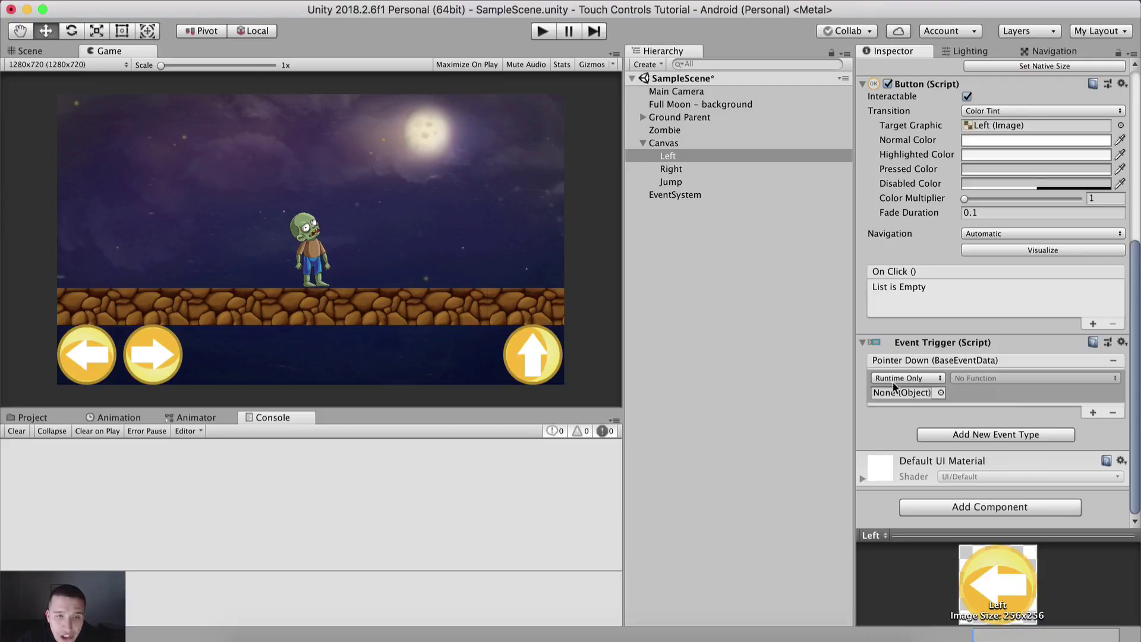
pyautogui.moveTo(664, 129); pyautogui.dragTo(899, 393)
pyautogui.click(969, 378)
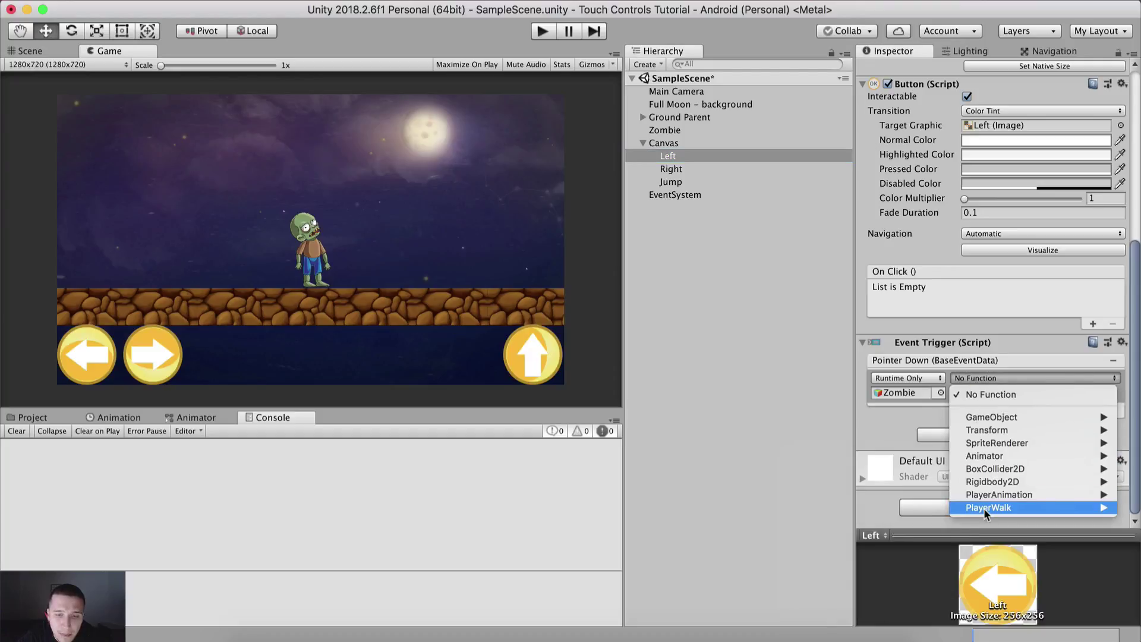
pyautogui.moveTo(982, 508)
pyautogui.click(856, 472)
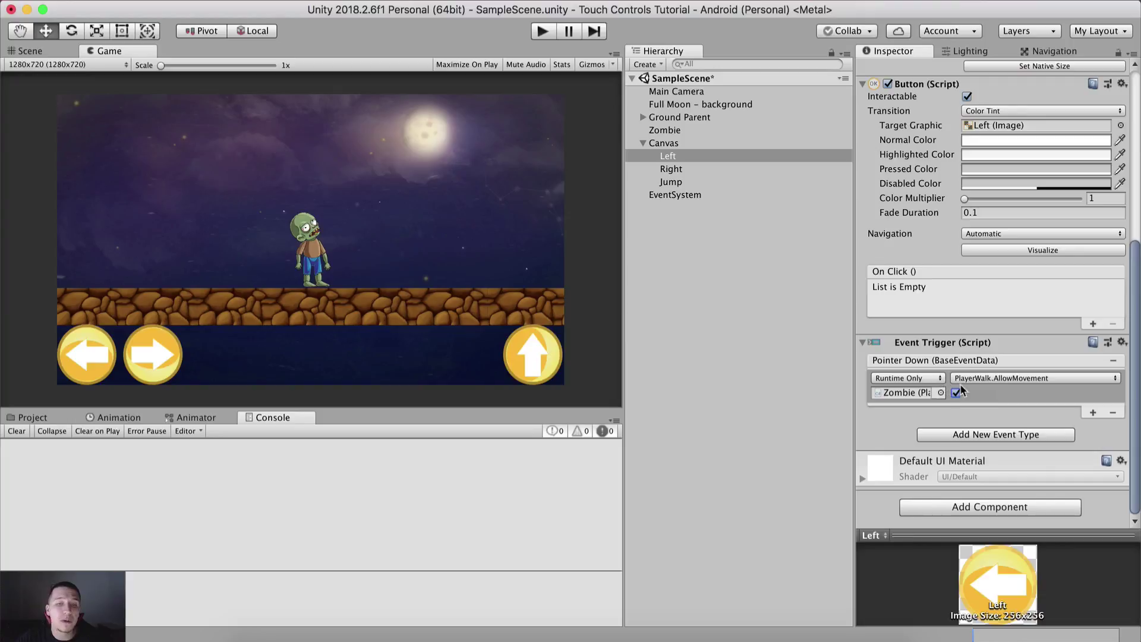
# Play the scene, test the on-screen Left button, and stop the game
pyautogui.click(542, 31)
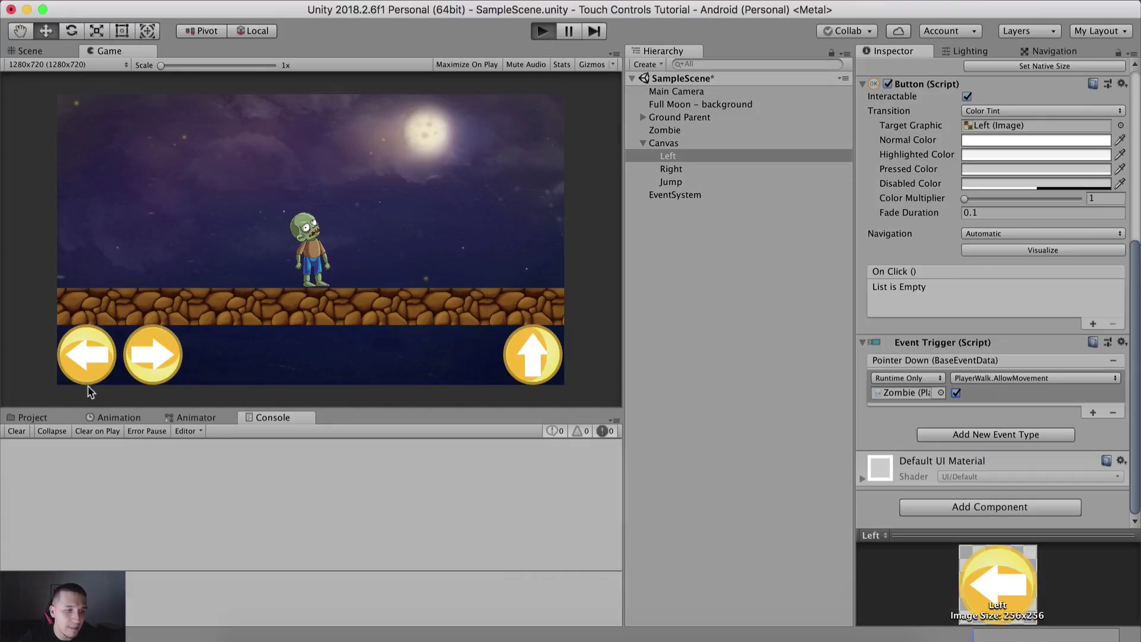
pyautogui.click(95, 354)
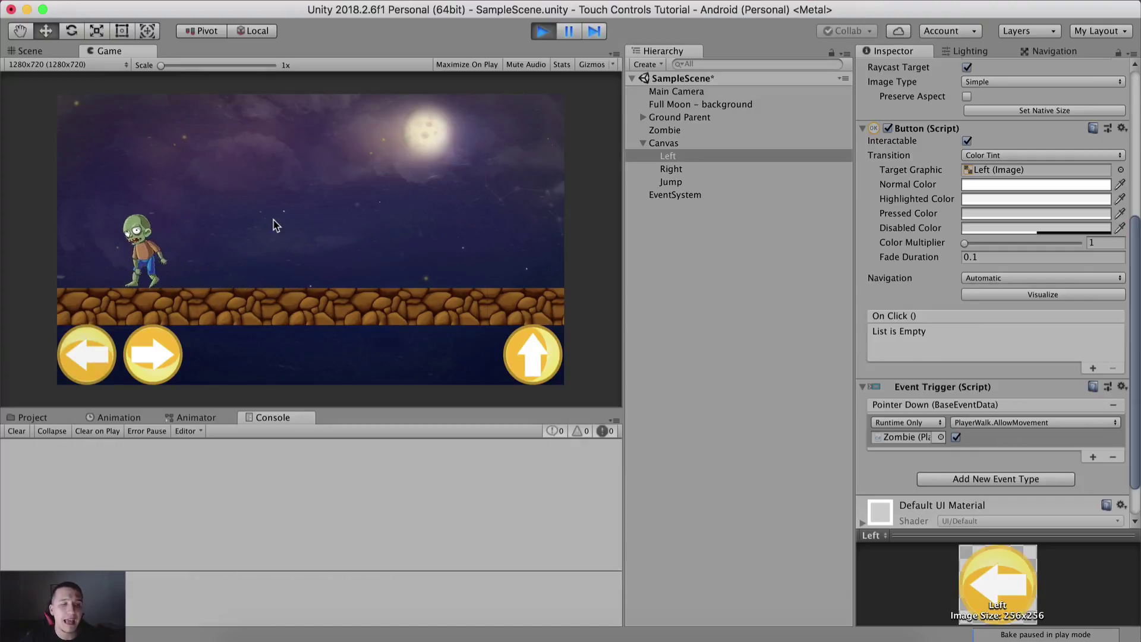
pyautogui.click(541, 31)
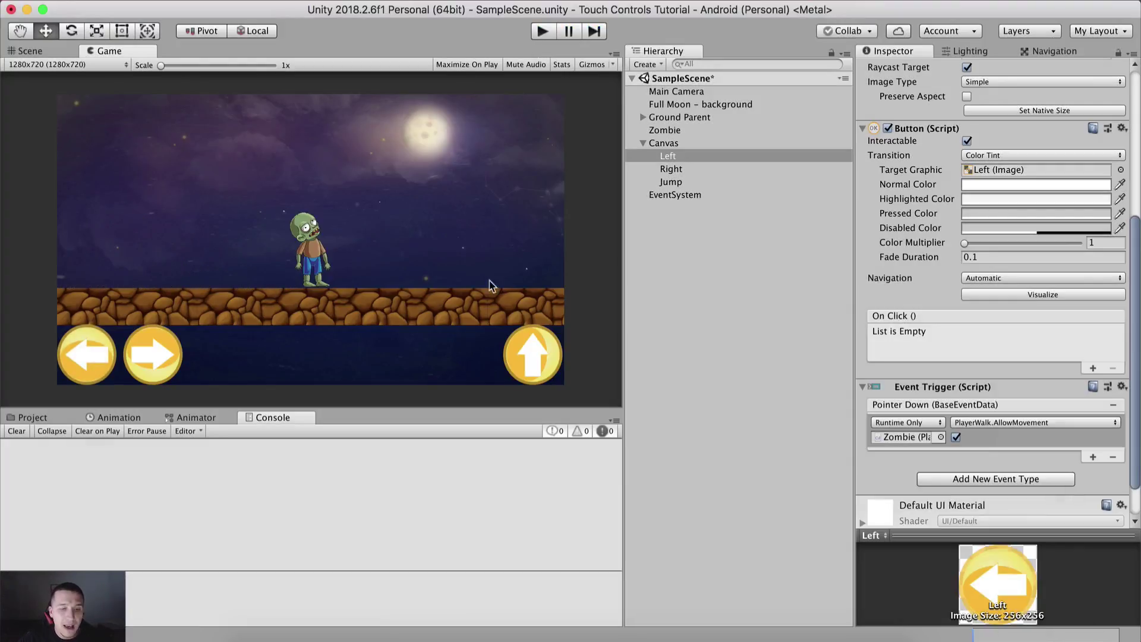
# Switch to Visual Studio to examine the dontMove assignment in AllowMovement, and return to Unity to check the event's bool argument
pyautogui.click(423, 635)
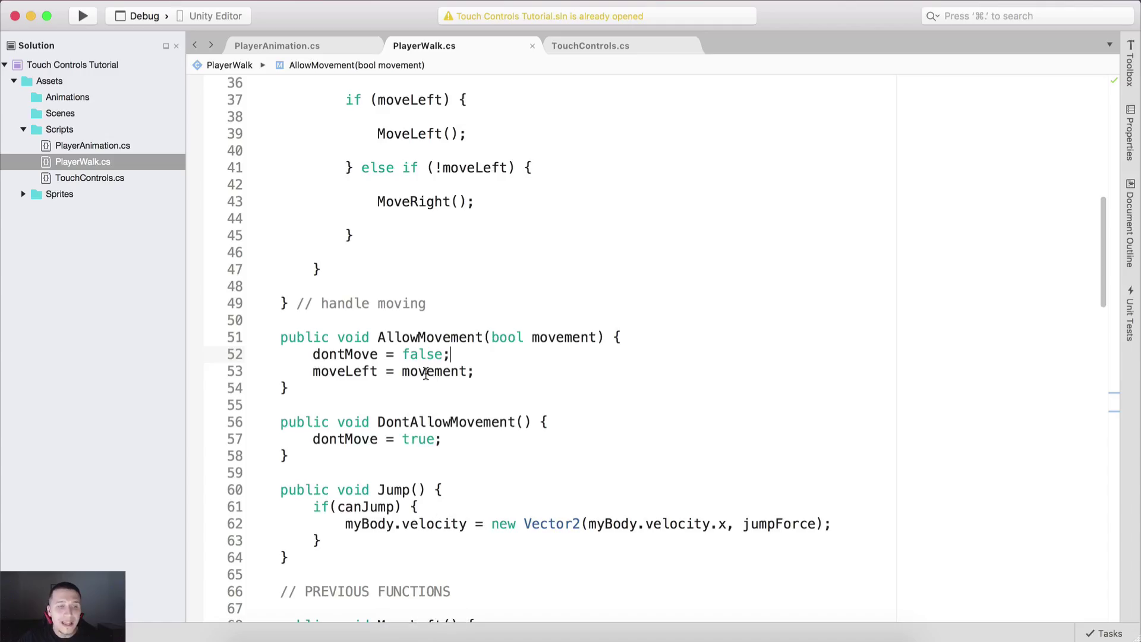
pyautogui.scroll(-1, 446, 360)
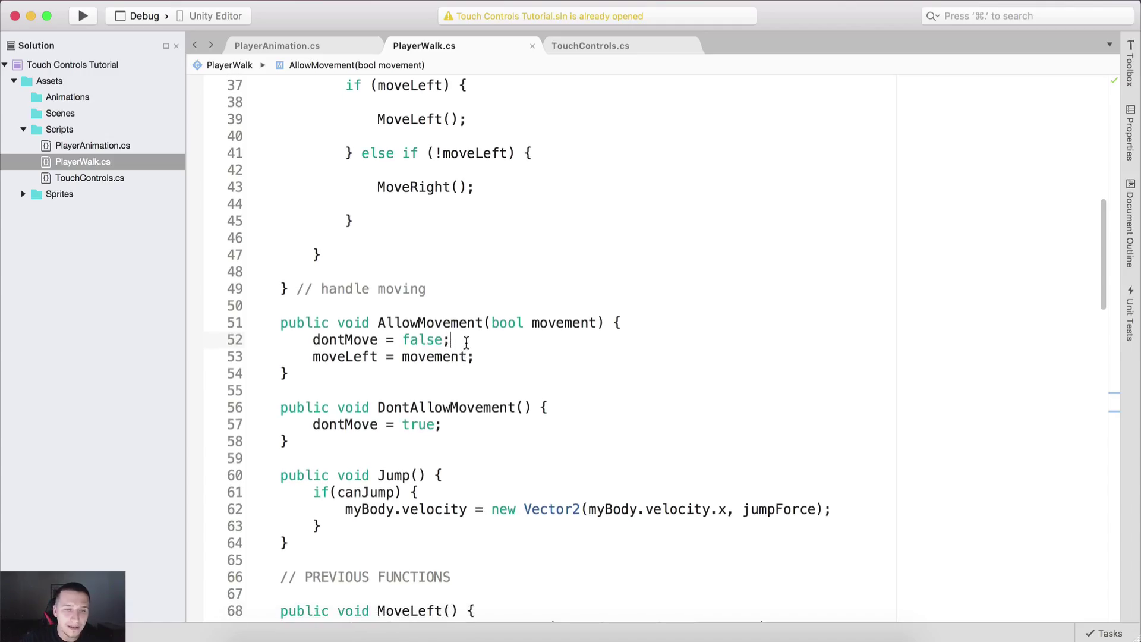
pyautogui.moveTo(452, 339); pyautogui.dragTo(346, 338)
pyautogui.moveTo(458, 342); pyautogui.dragTo(387, 342)
pyautogui.click(458, 342)
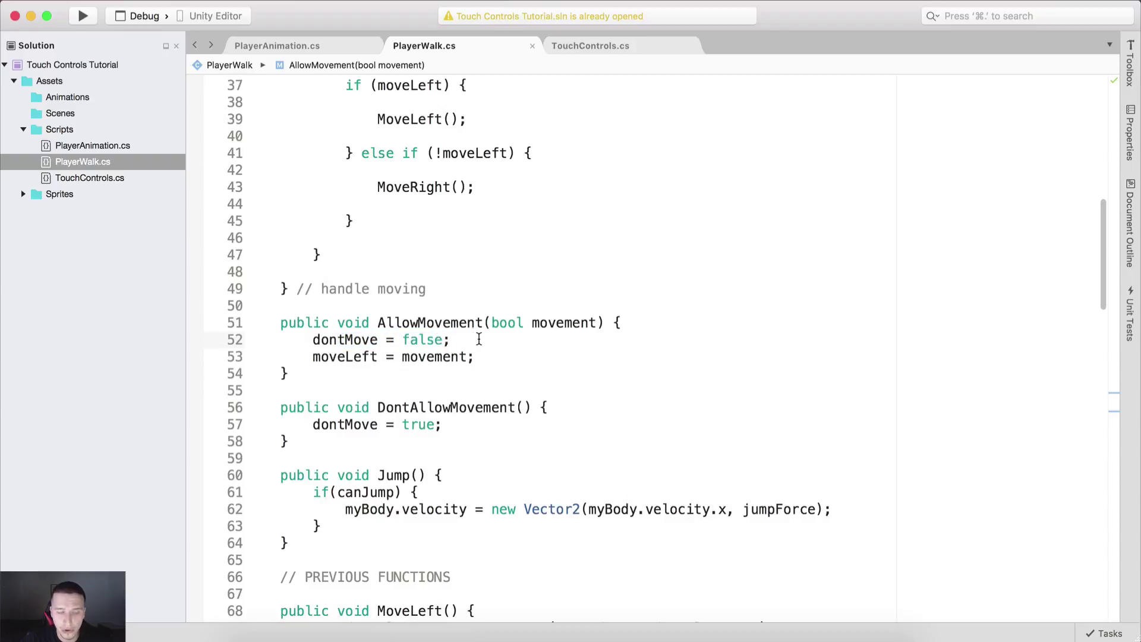
pyautogui.click(419, 626)
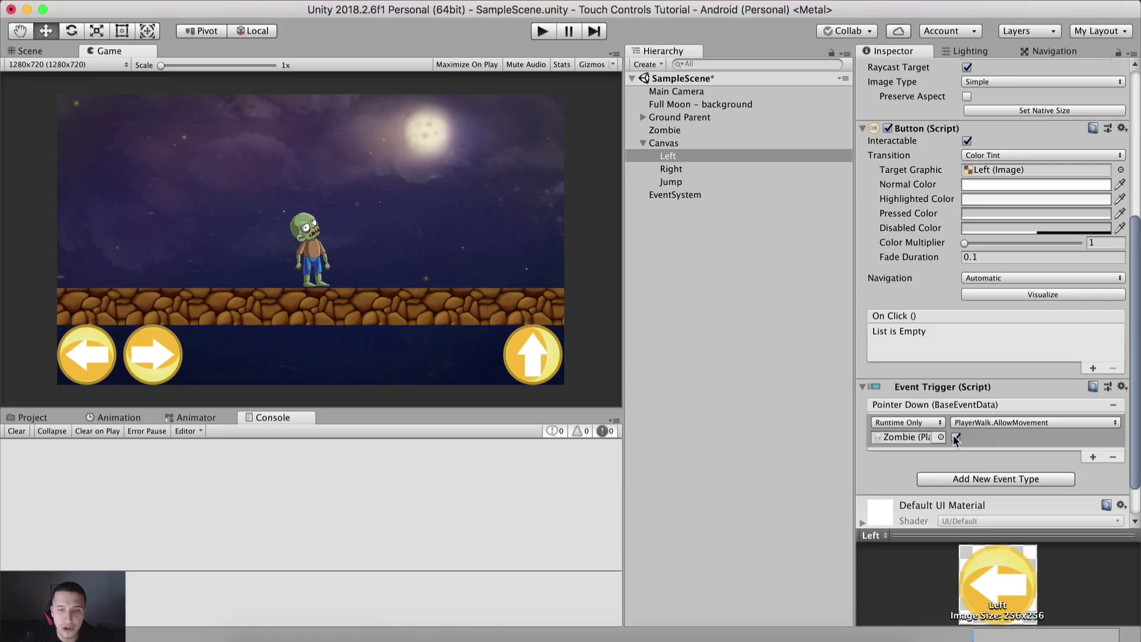
# Return to Visual Studio and examine how AllowMovement's dontMove assignment relates to the else branch of HandleMoving in PlayerWalk.cs
pyautogui.click(423, 629)
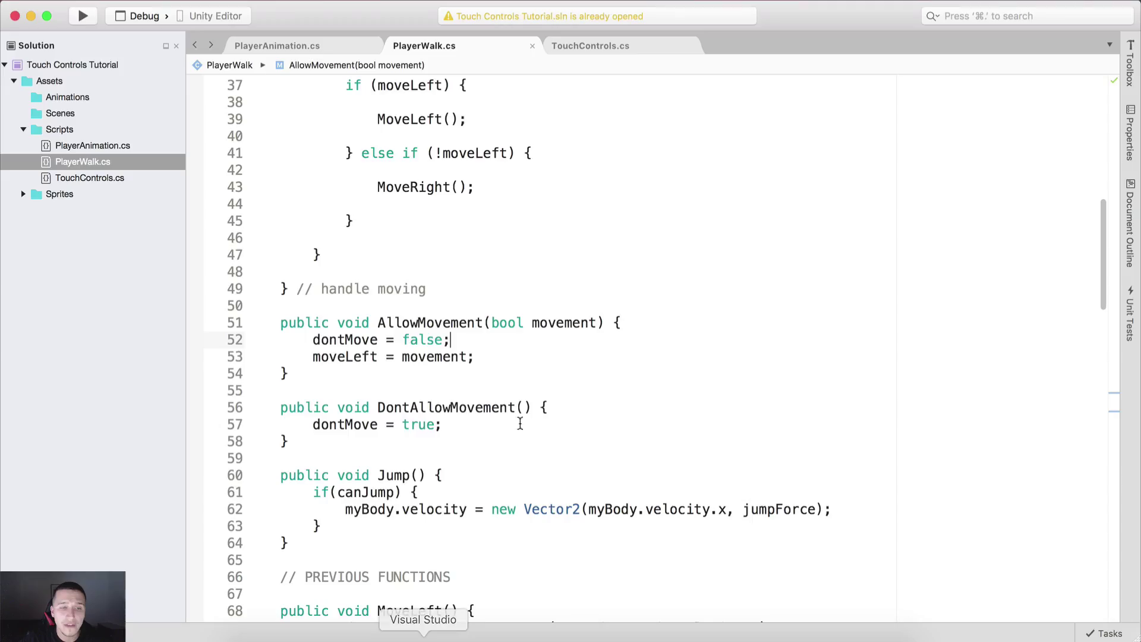
pyautogui.scroll(2, 484, 300)
pyautogui.scroll(3, 485, 300)
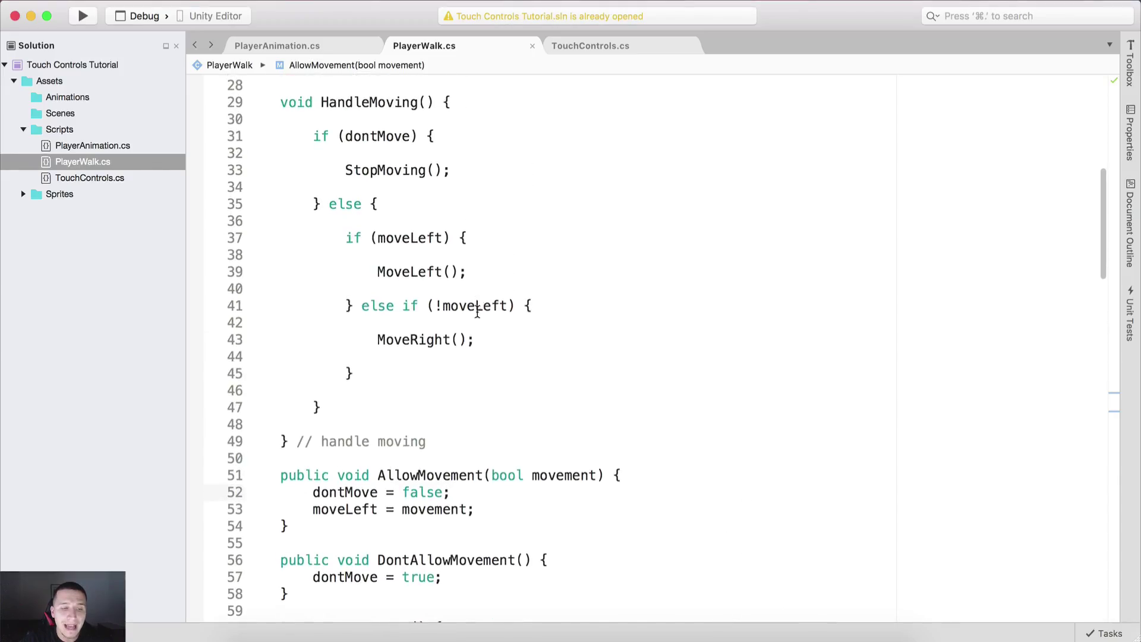
pyautogui.scroll(-3, 475, 303)
pyautogui.moveTo(321, 357); pyautogui.dragTo(490, 356)
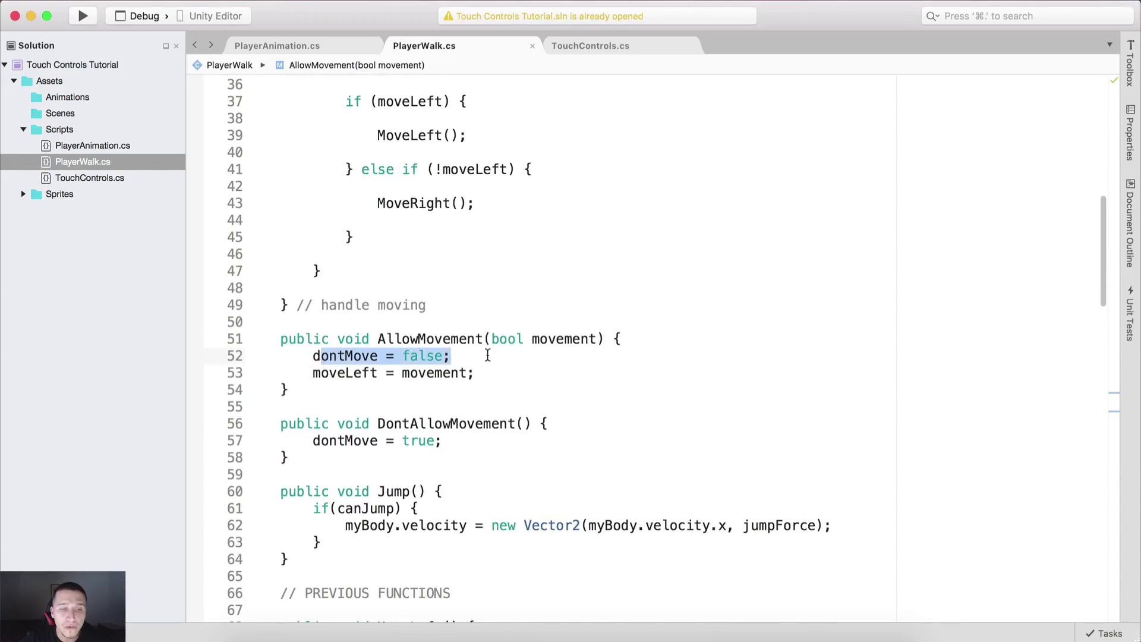
pyautogui.click(487, 355)
pyautogui.scroll(4, 452, 315)
pyautogui.moveTo(337, 246); pyautogui.dragTo(354, 415)
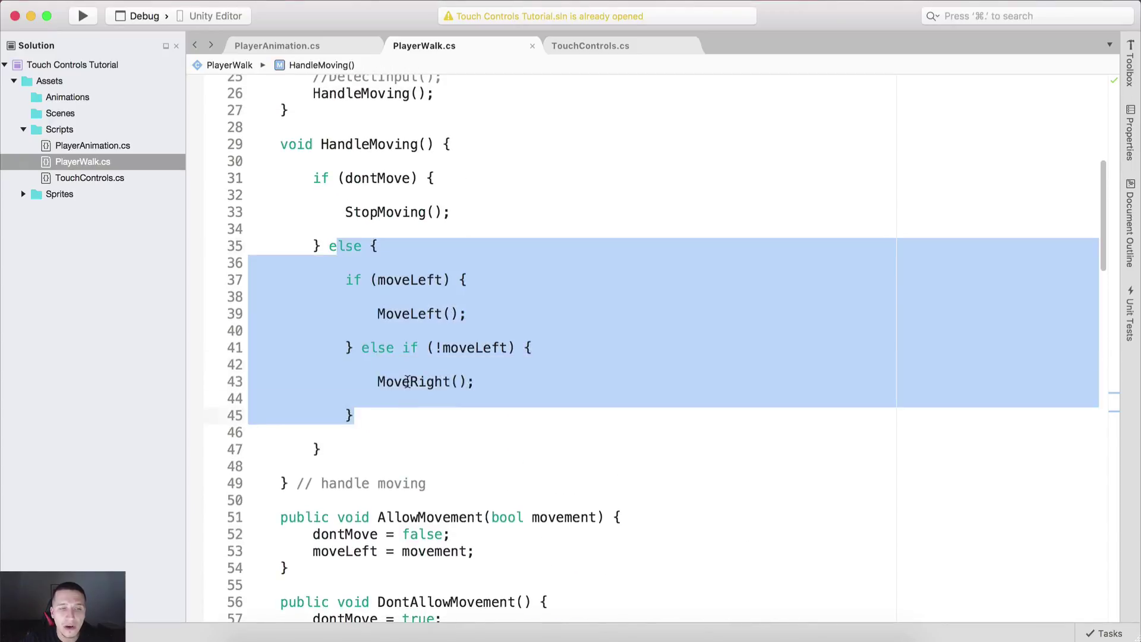
pyautogui.moveTo(407, 381); pyautogui.dragTo(445, 428)
pyautogui.click(575, 349)
pyautogui.scroll(-3, 582, 360)
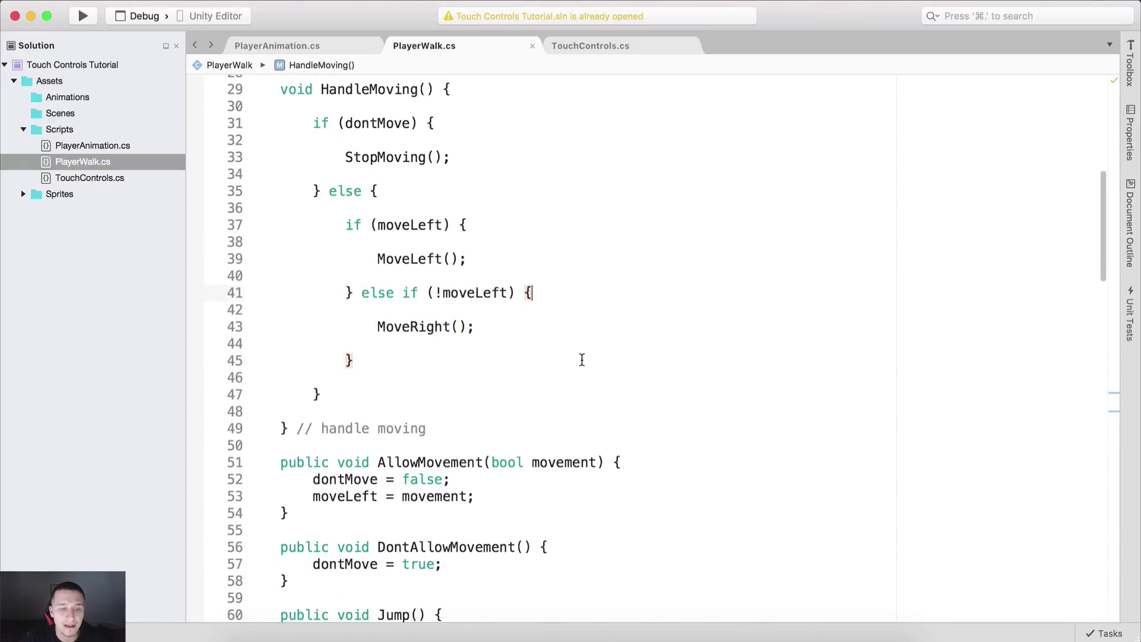
# Switch to Unity and add a PointerUp event type to the Left button's Event Trigger
pyautogui.click(369, 631)
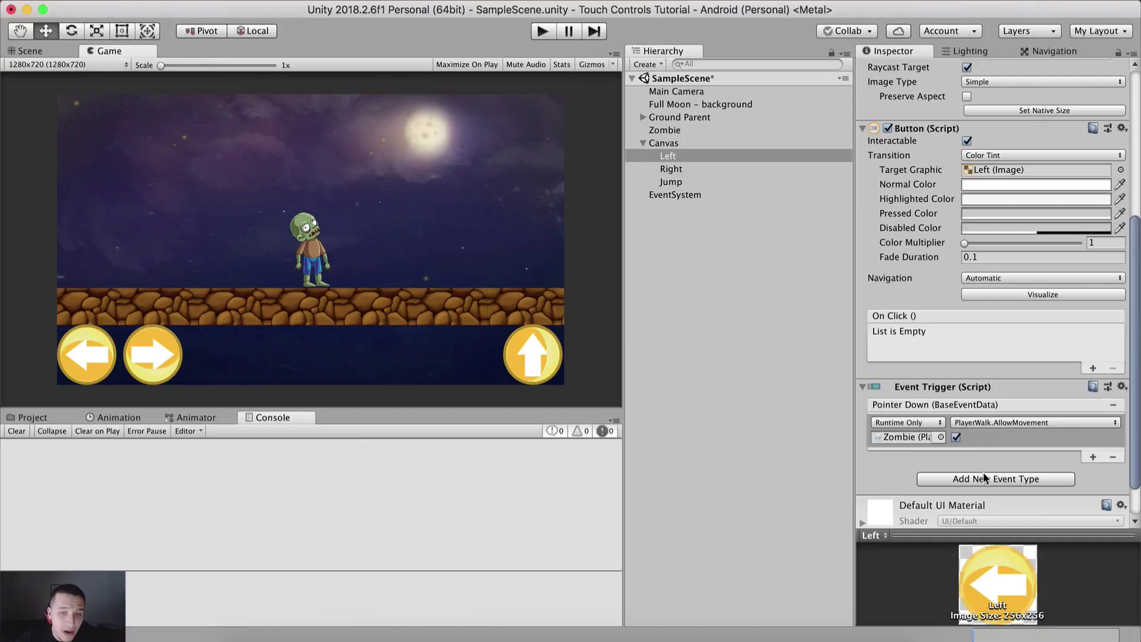
pyautogui.scroll(-2, 992, 467)
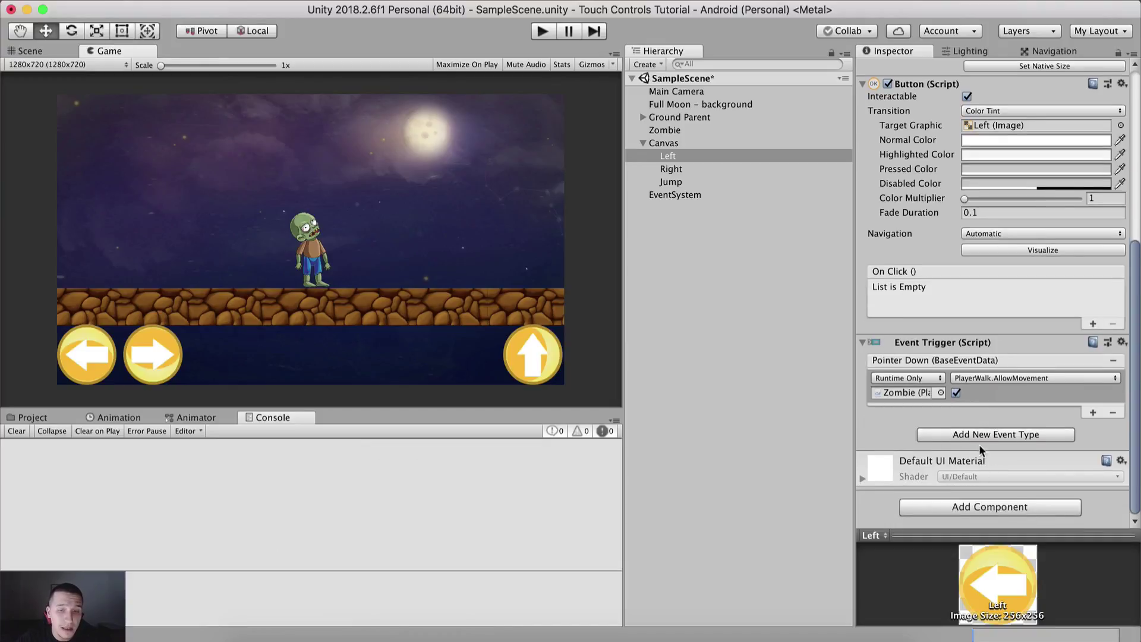
pyautogui.click(978, 434)
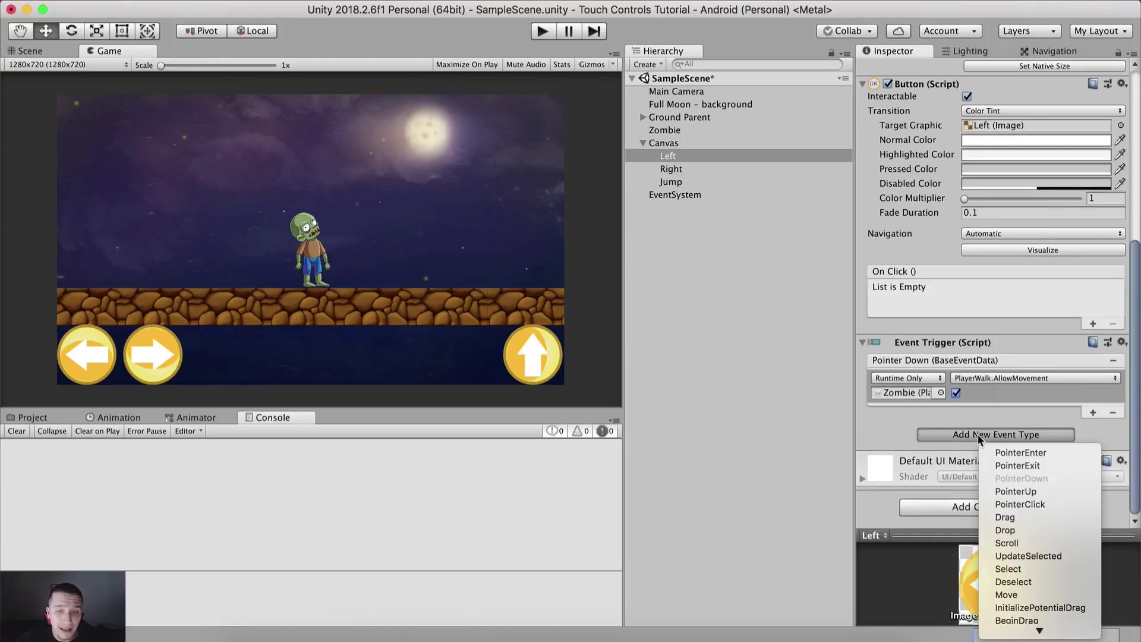
pyautogui.click(1009, 490)
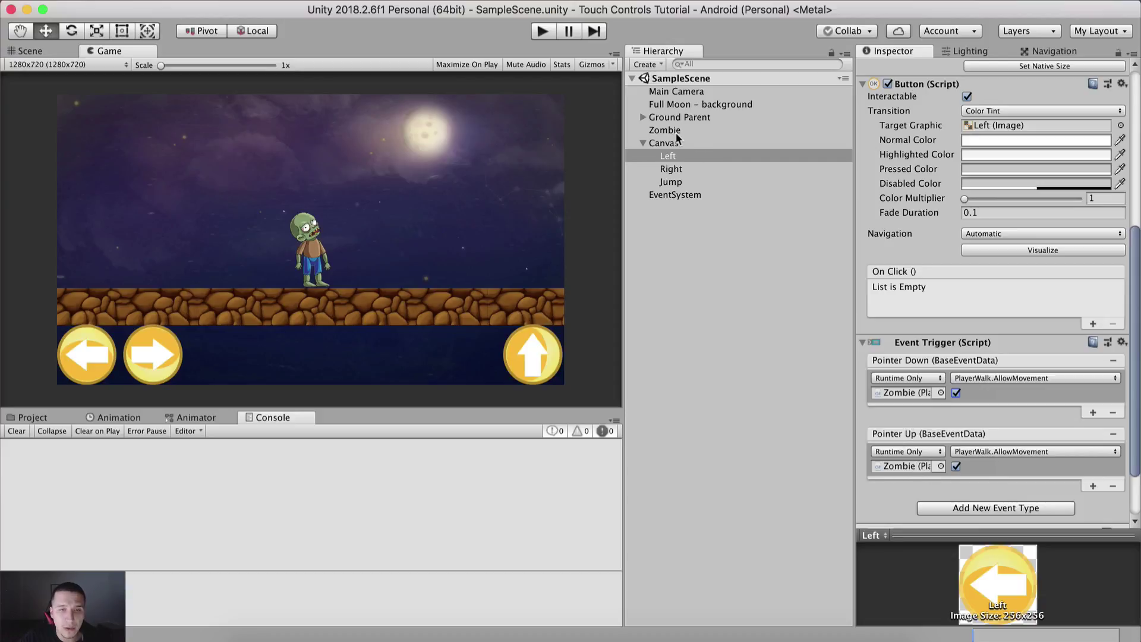
# Assign Zombie as the Pointer Up entry's target object and set its function to PlayerWalk.DontAllowMovement
pyautogui.moveTo(671, 130); pyautogui.dragTo(896, 464)
pyautogui.click(980, 451)
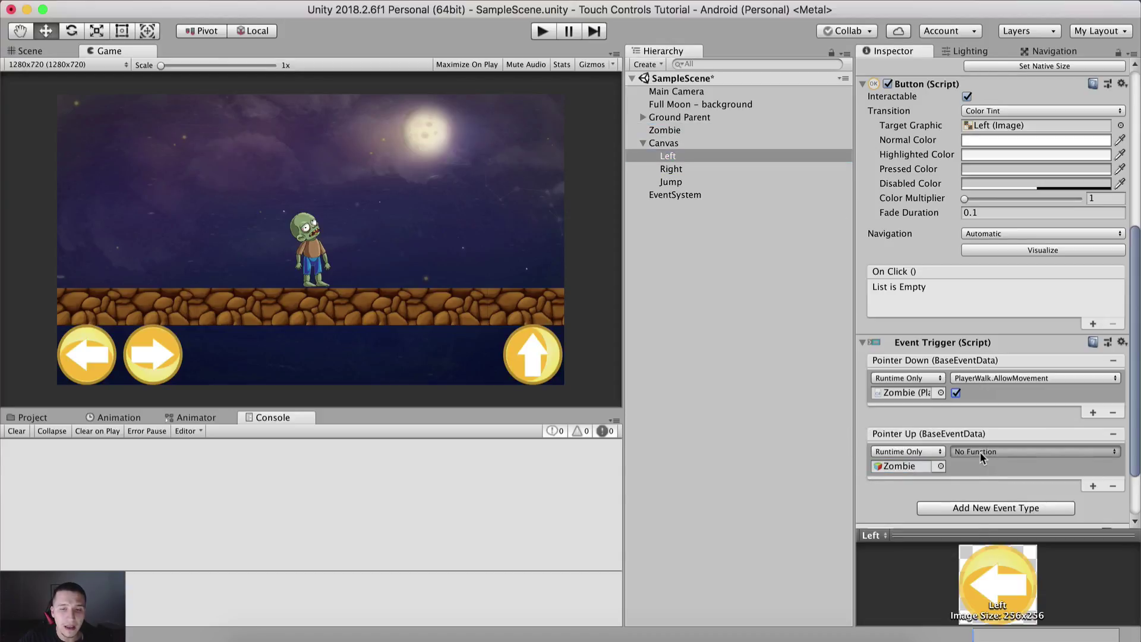
pyautogui.moveTo(976, 578)
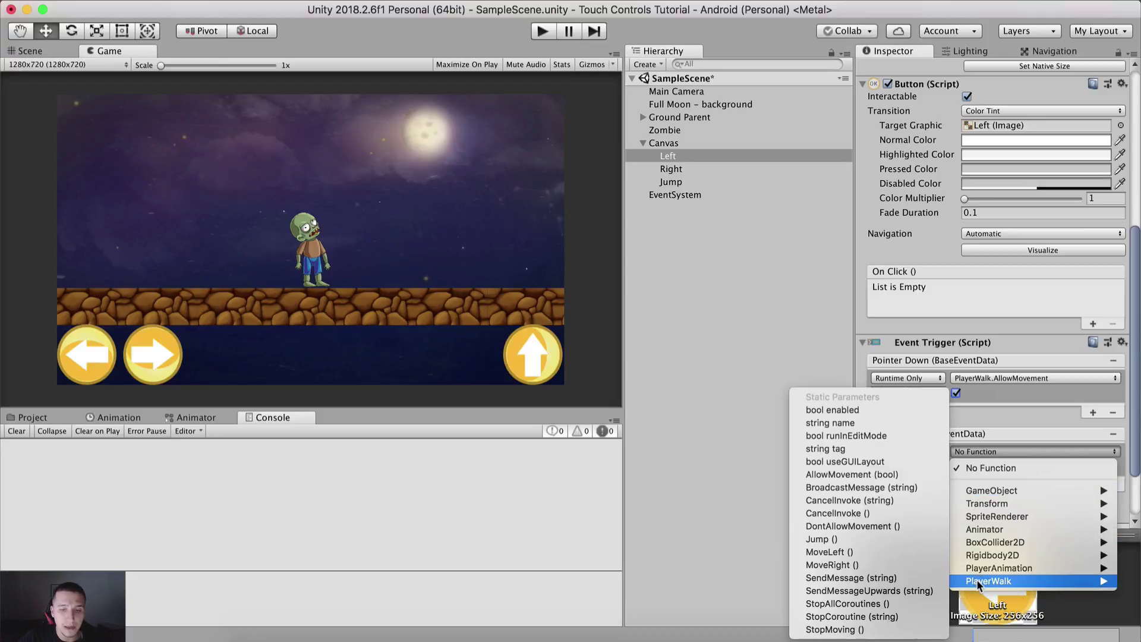
pyautogui.click(832, 528)
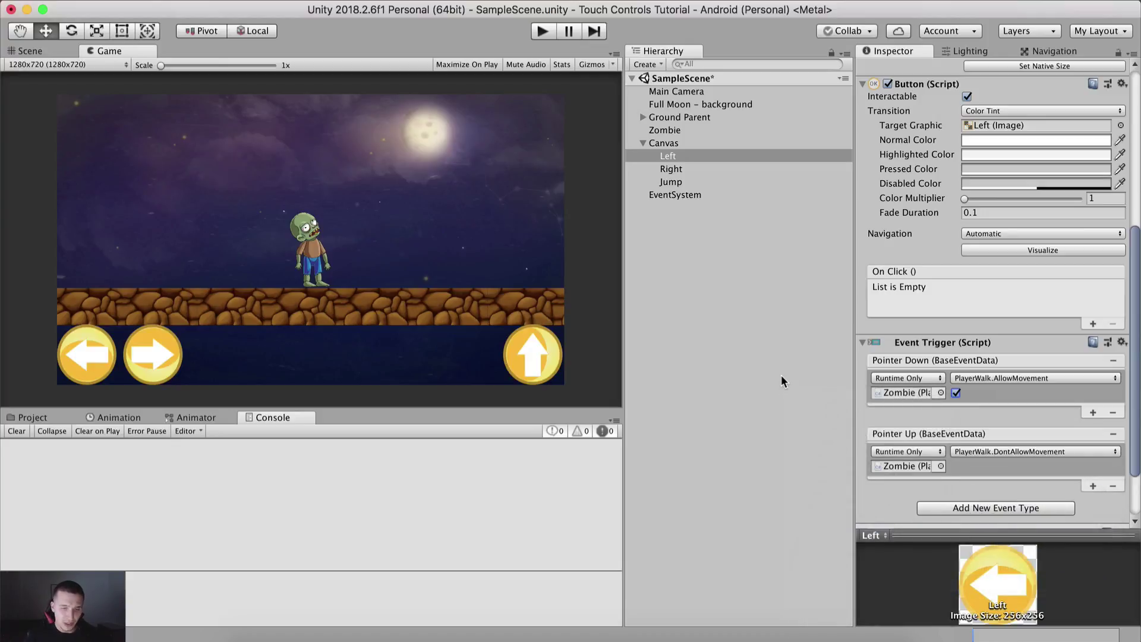
# Switch to Visual Studio and examine the DontAllowMovement function in PlayerWalk.cs
pyautogui.click(440, 631)
pyautogui.scroll(-4, 416, 357)
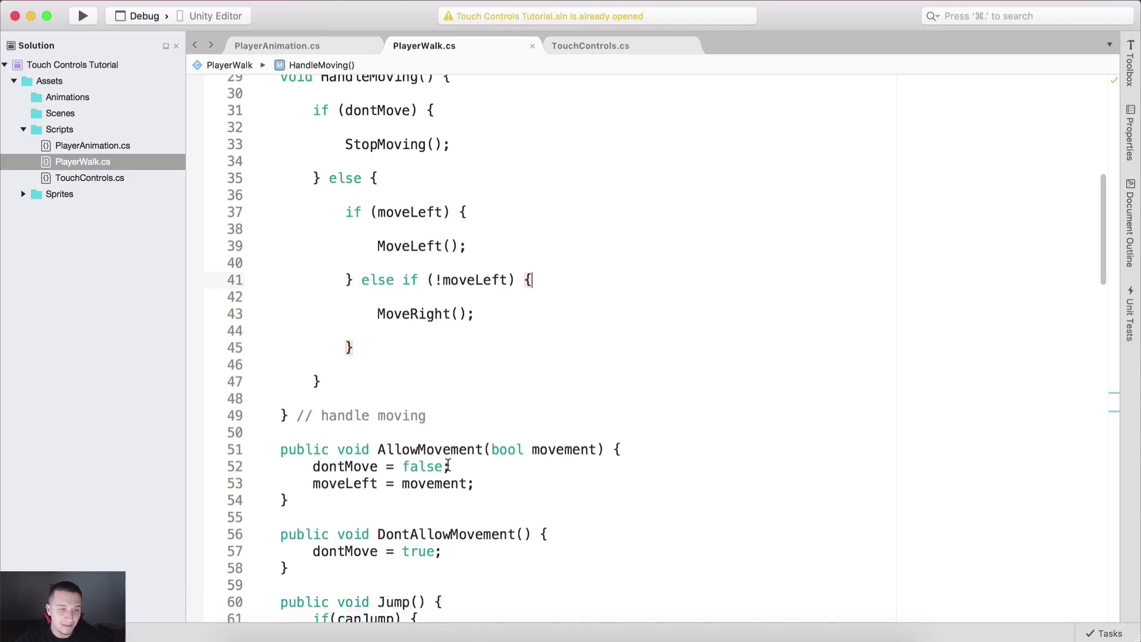
pyautogui.moveTo(337, 371); pyautogui.dragTo(492, 419)
pyautogui.click(451, 402)
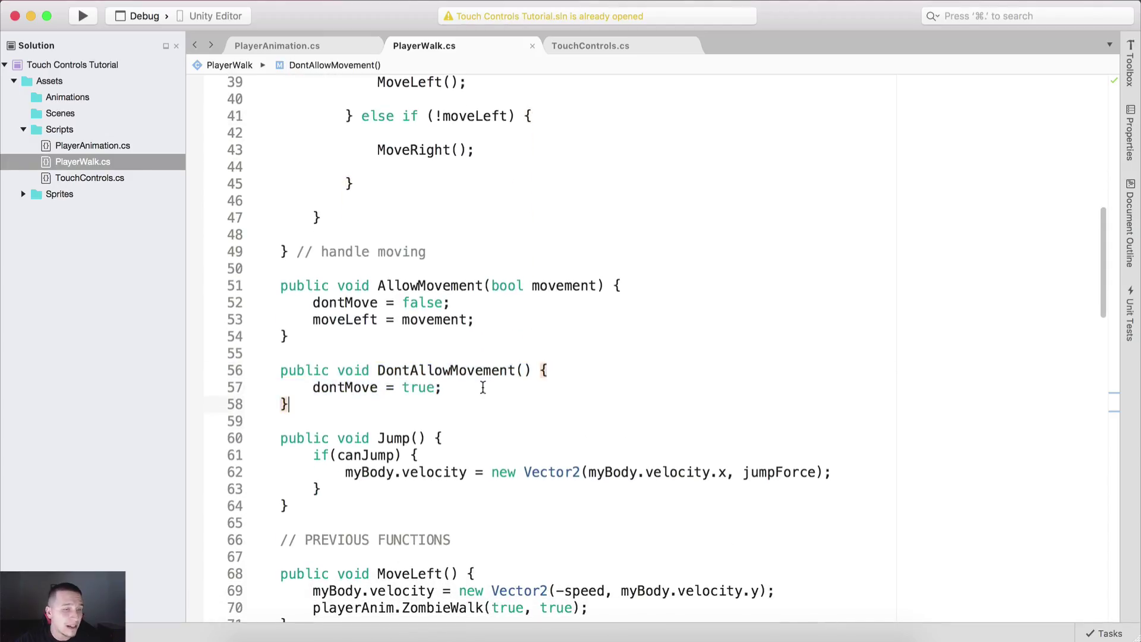
# Examine how DontAllowMovement's dontMove assignment relates to the StopMoving branch of HandleMoving in PlayerWalk.cs
pyautogui.click(351, 387)
pyautogui.doubleClick(412, 387)
pyautogui.scroll(5, 412, 387)
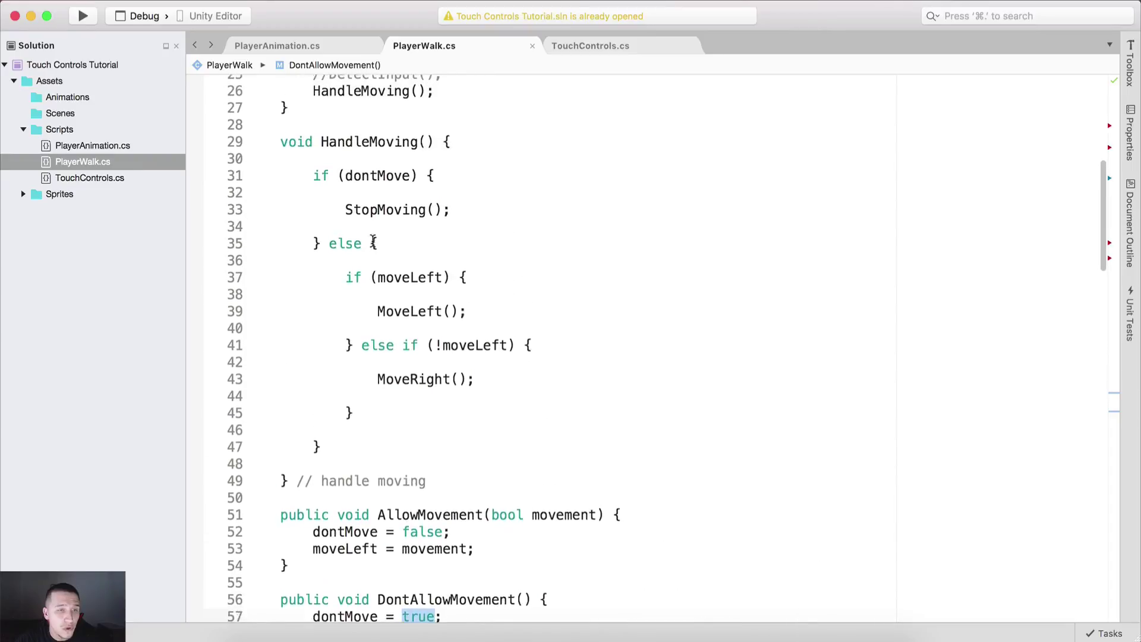
pyautogui.moveTo(312, 188); pyautogui.dragTo(399, 249)
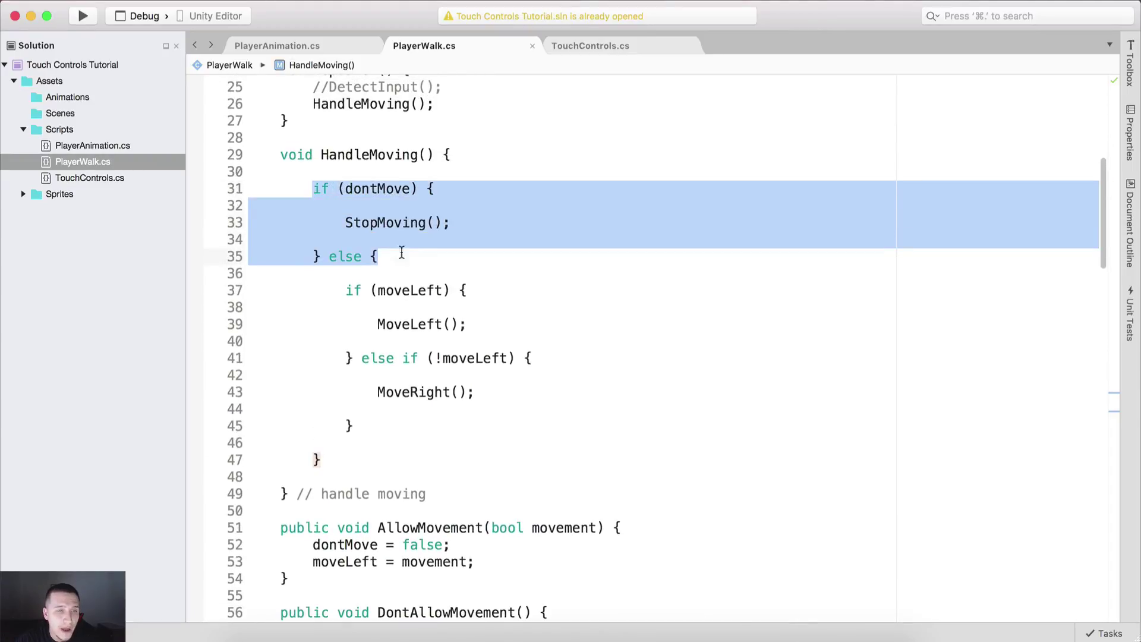
pyautogui.click(492, 225)
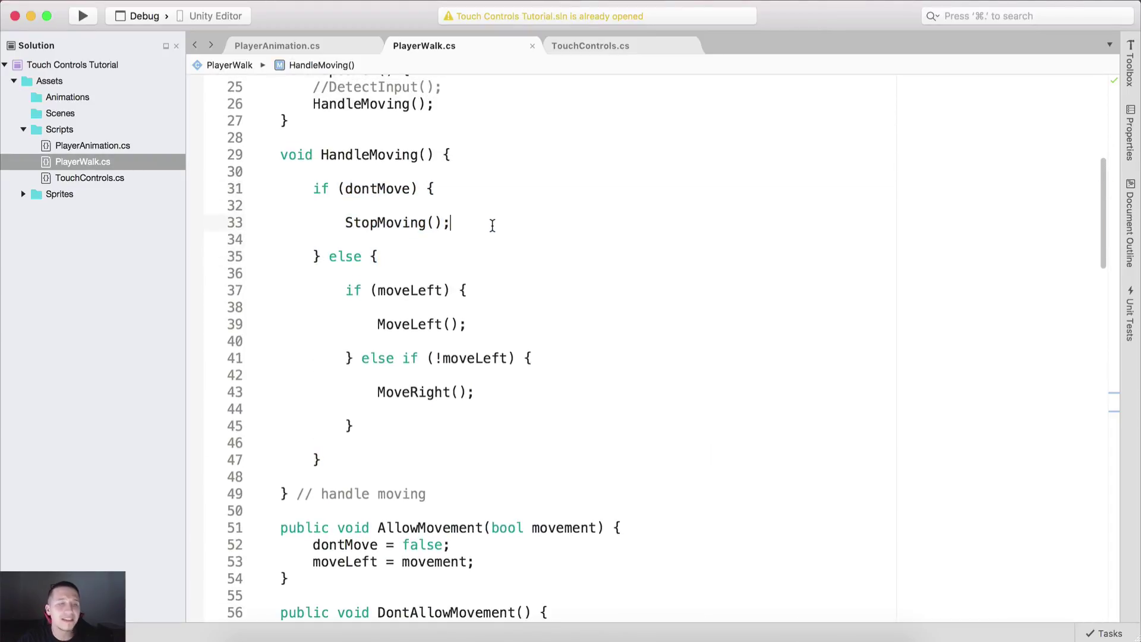
# Switch to Unity, run the scene to test holding and releasing the Left touch button, and stop play mode
pyautogui.click(370, 632)
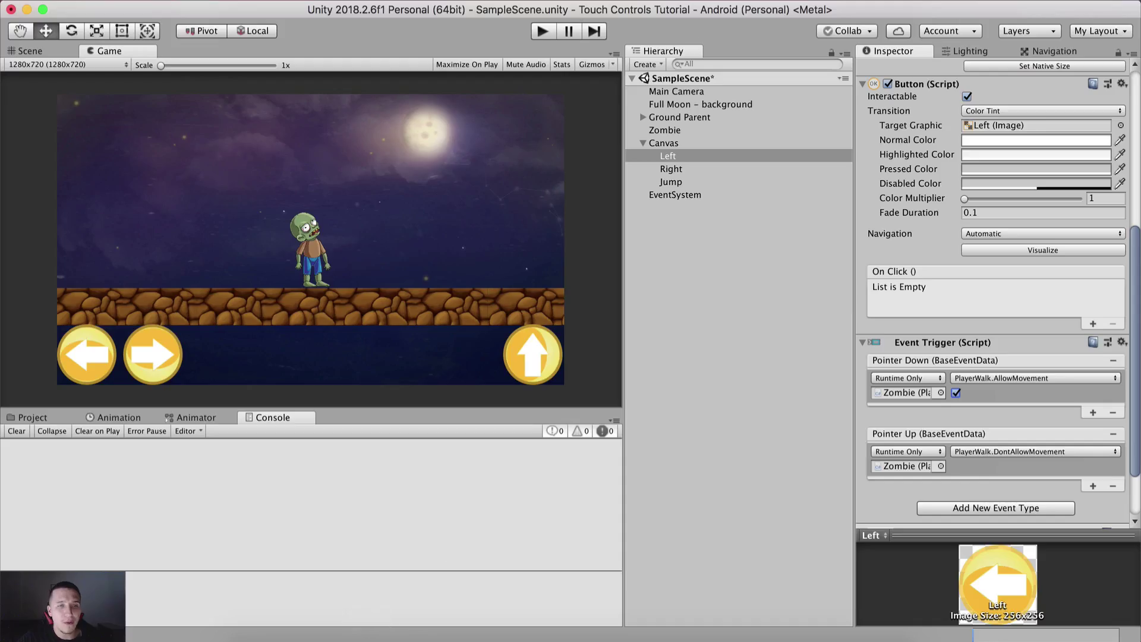
pyautogui.click(535, 37)
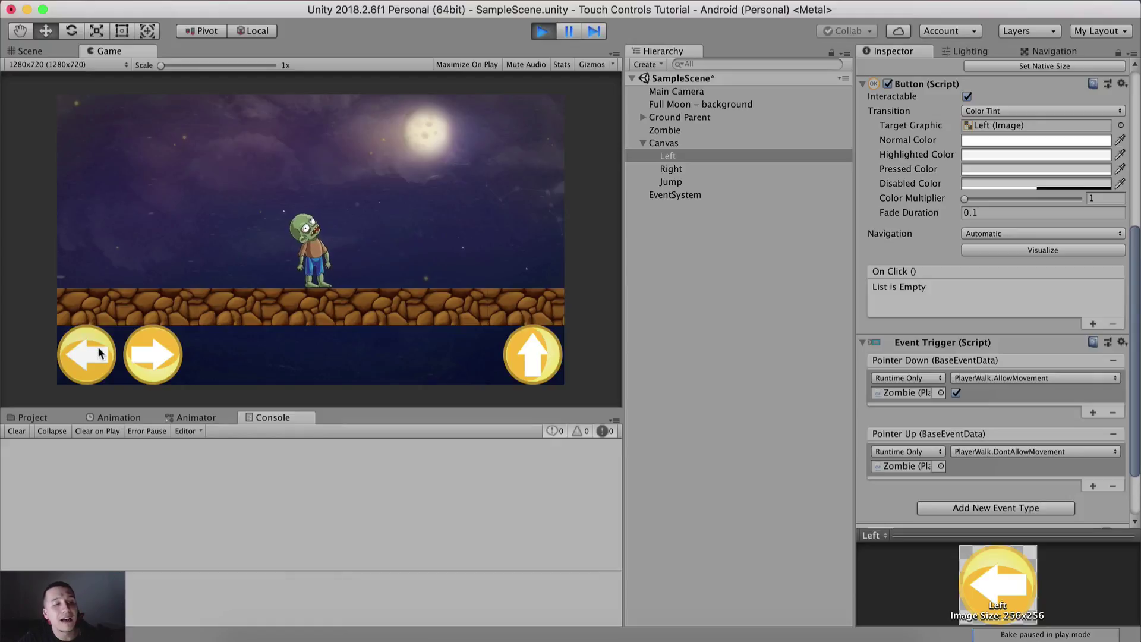
pyautogui.click(99, 353)
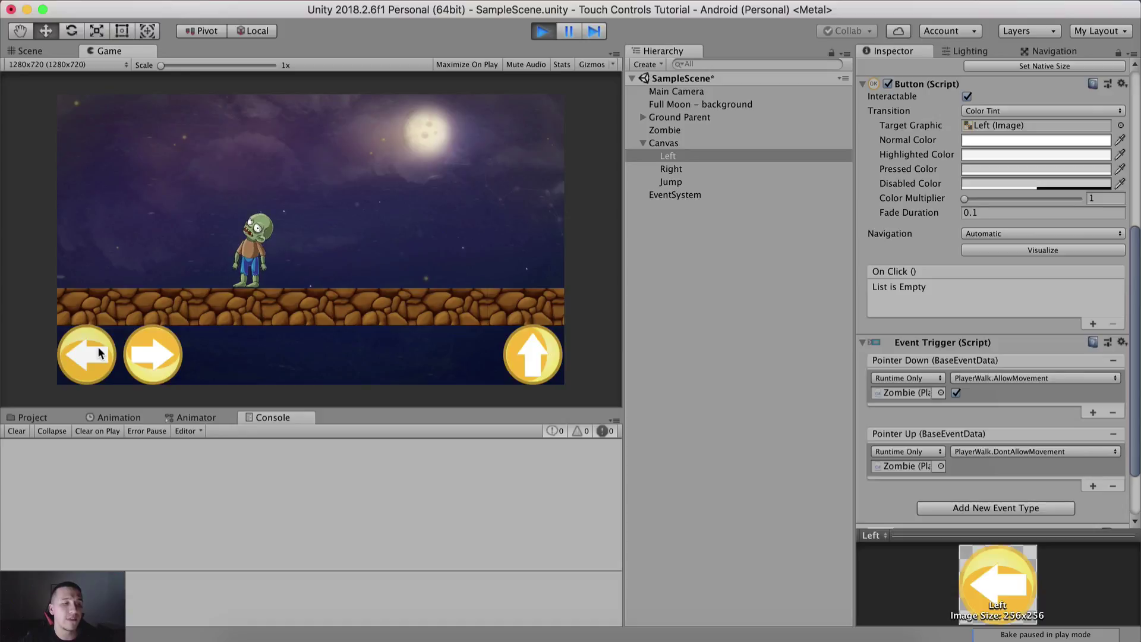
pyautogui.click(98, 353)
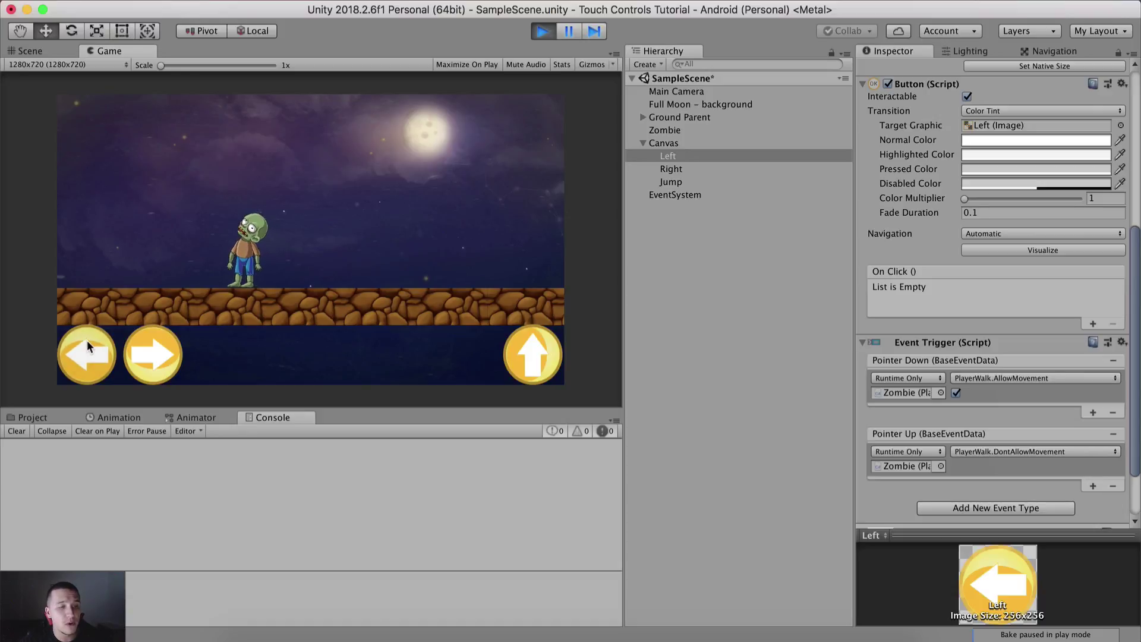
pyautogui.click(87, 343)
pyautogui.click(87, 341)
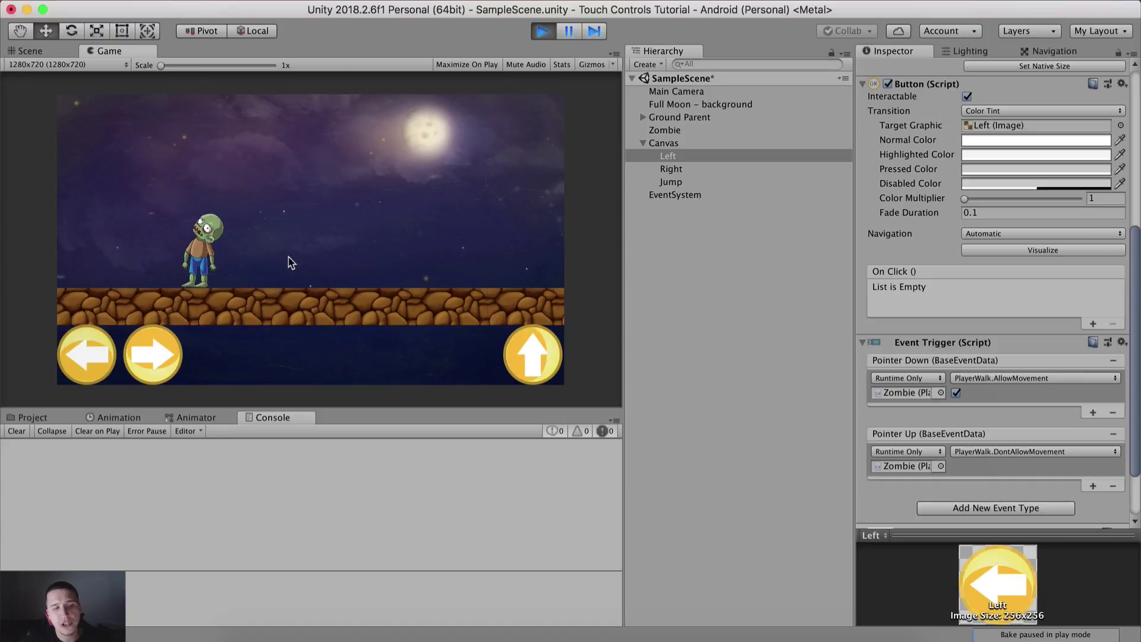
pyautogui.click(542, 31)
# Add an Event Trigger component to the Right button with PointerDown and PointerUp event types
pyautogui.click(702, 169)
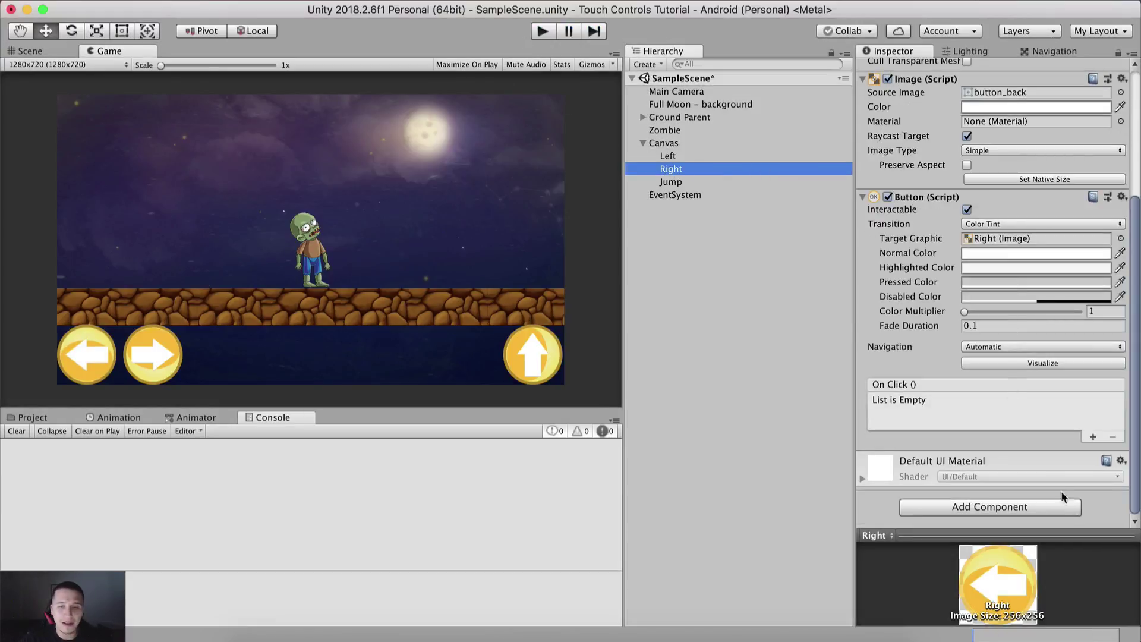
pyautogui.click(1003, 506)
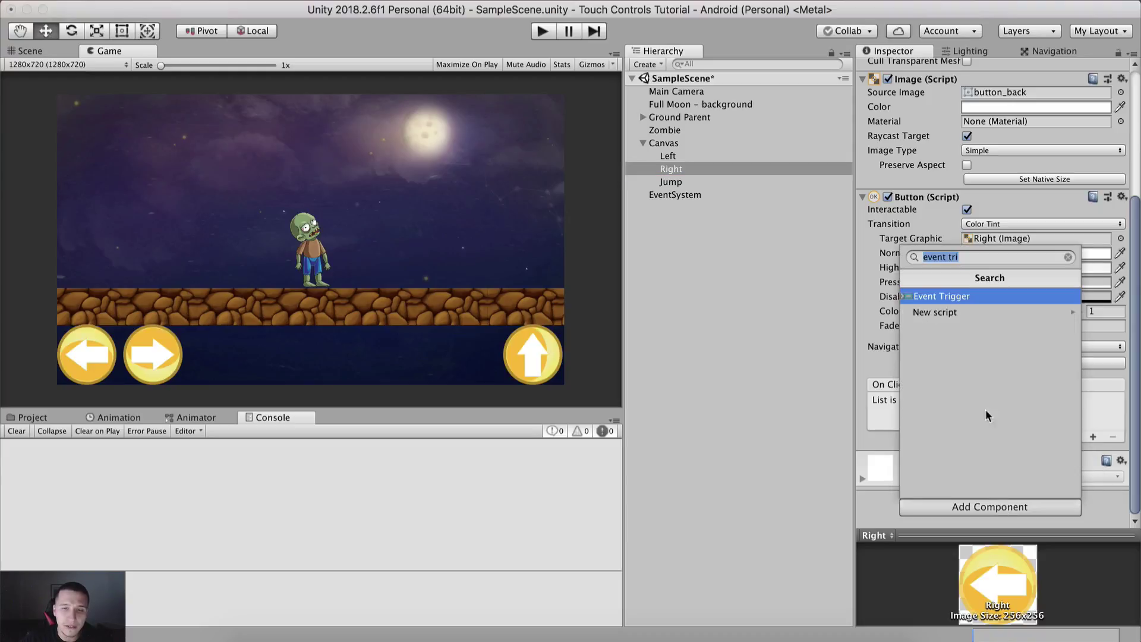
pyautogui.click(953, 296)
pyautogui.click(1011, 434)
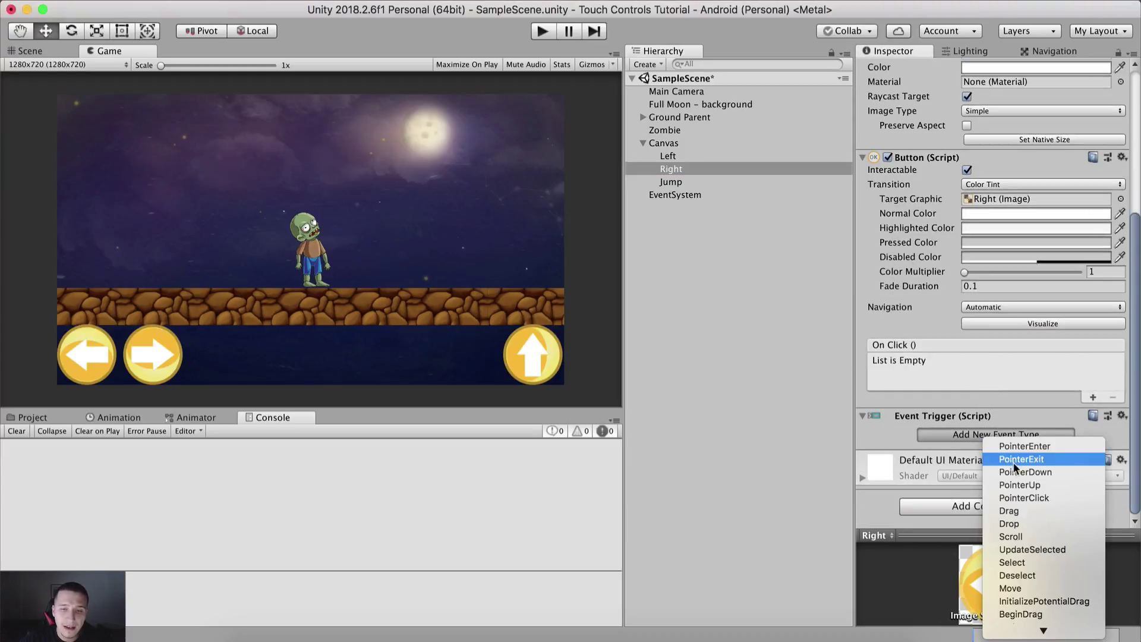
pyautogui.click(1017, 470)
pyautogui.scroll(-3, 983, 447)
pyautogui.click(985, 434)
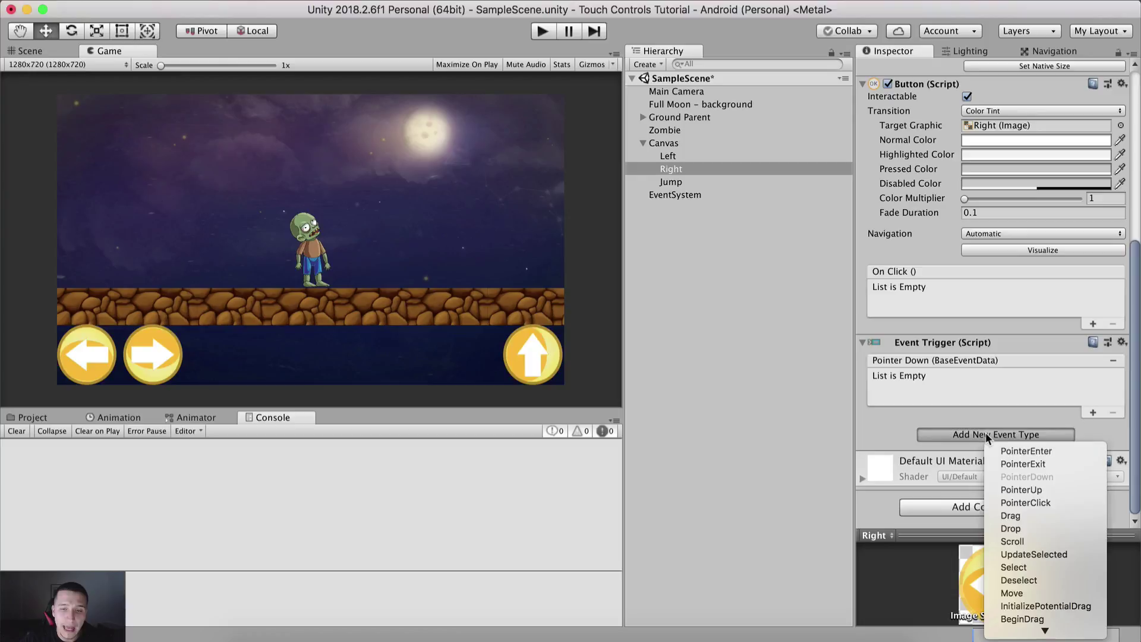
pyautogui.click(1023, 490)
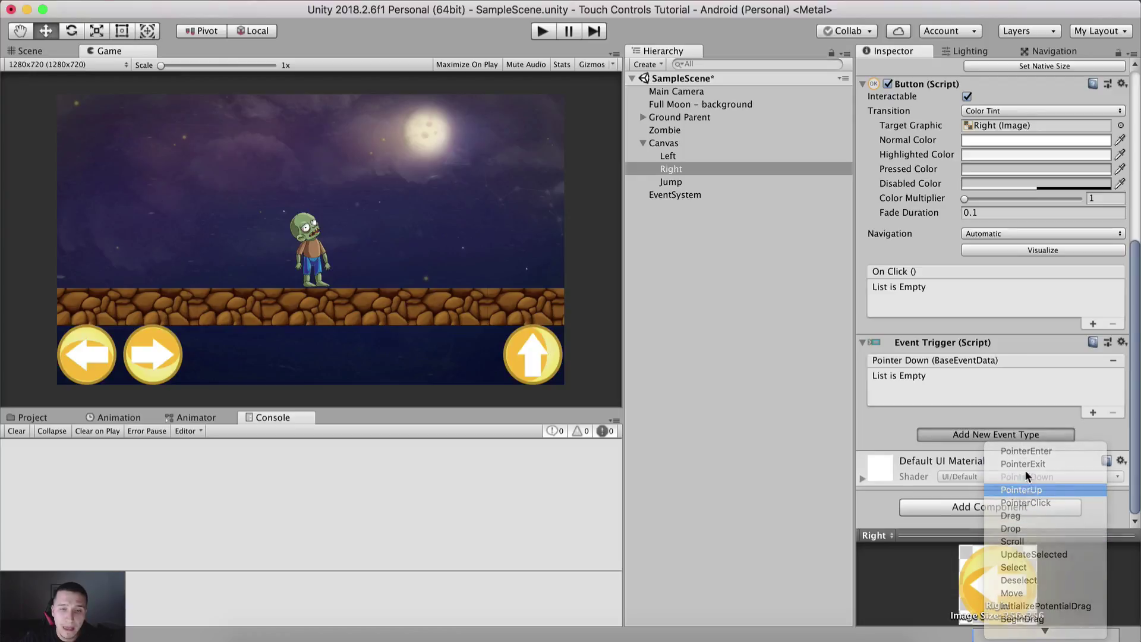
# Add an entry targeting Zombie to both Right button events and set the Pointer Up function to PlayerWalk.DontAllowMovement
pyautogui.click(1092, 413)
pyautogui.click(1091, 485)
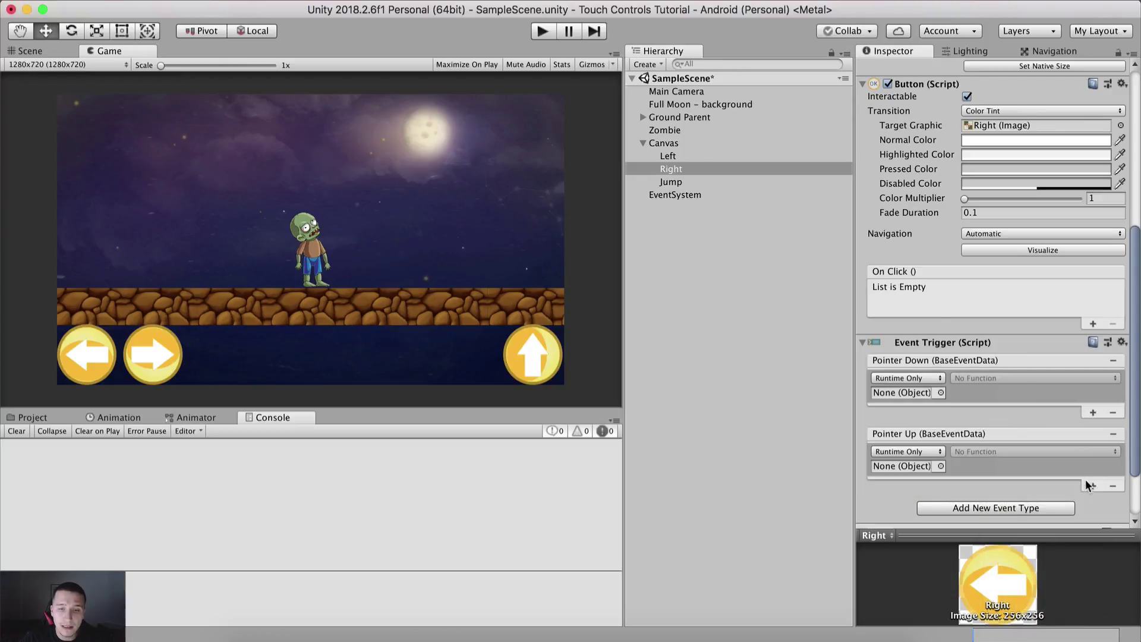
pyautogui.moveTo(664, 130); pyautogui.dragTo(898, 466)
pyautogui.click(965, 451)
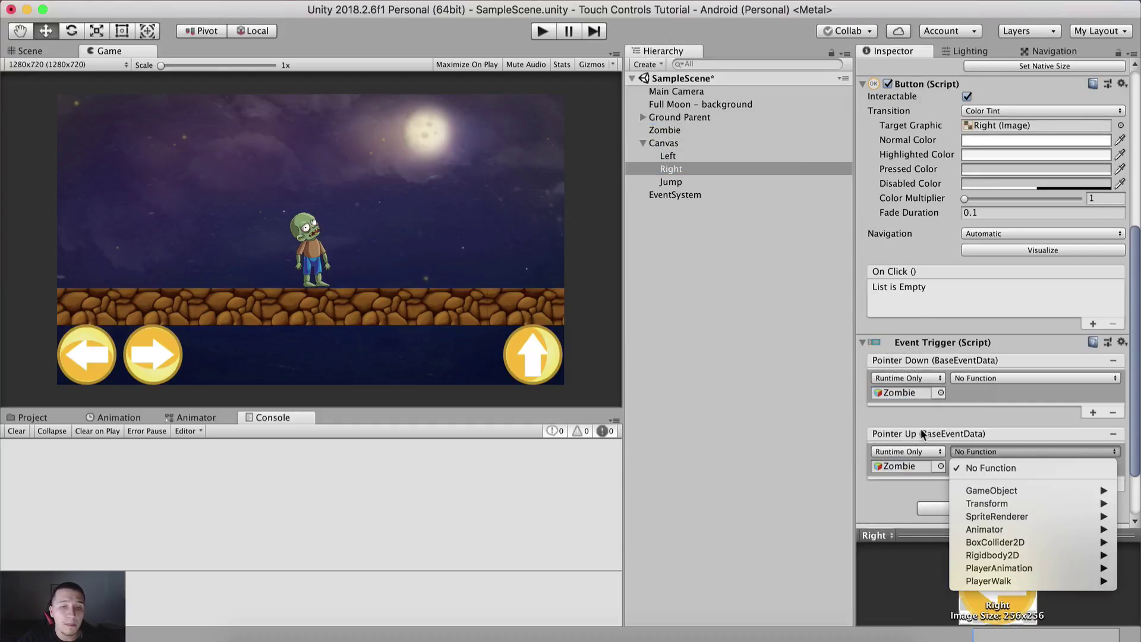
pyautogui.moveTo(957, 576)
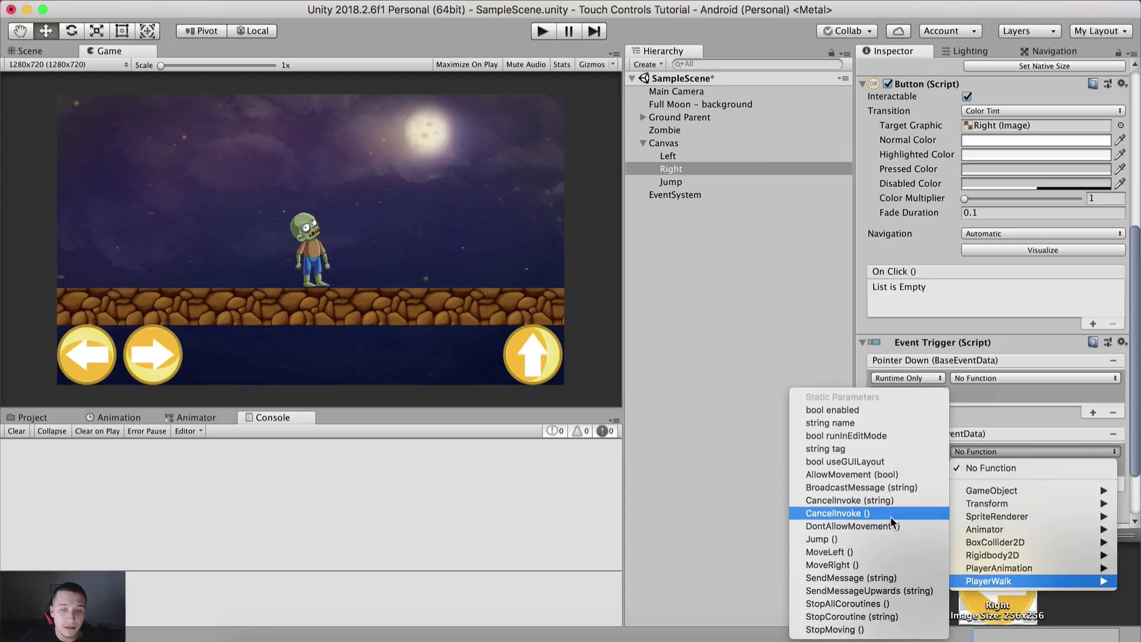
pyautogui.click(868, 525)
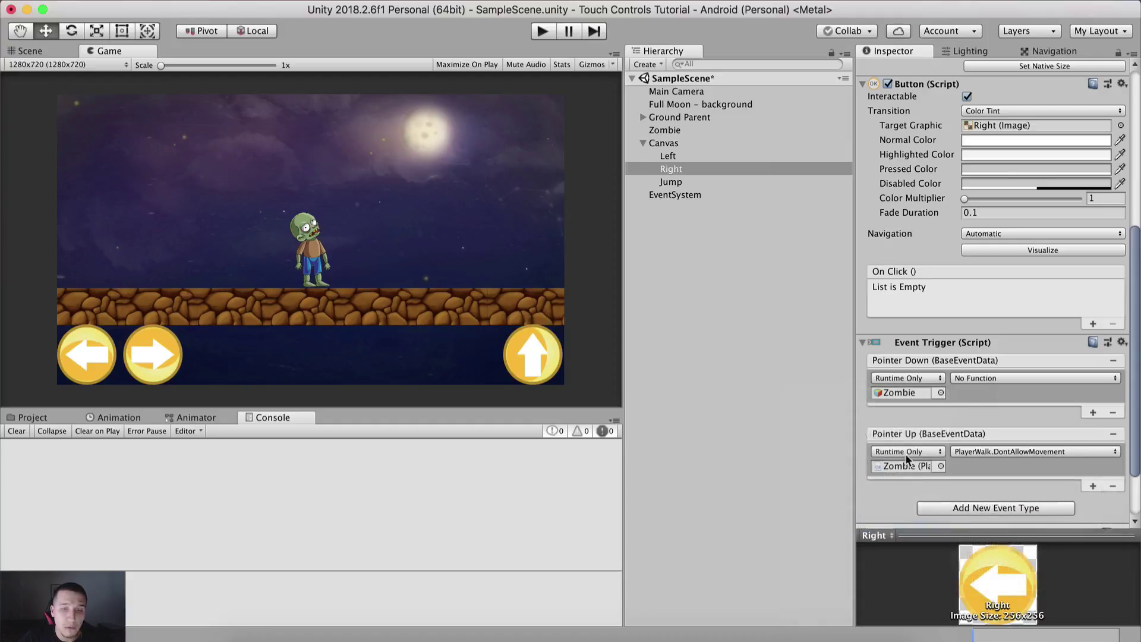
# Set the Right button's Pointer Down function to PlayerWalk.AllowMovement (bool), leaving its bool parameter unticked
pyautogui.click(980, 376)
pyautogui.moveTo(975, 506)
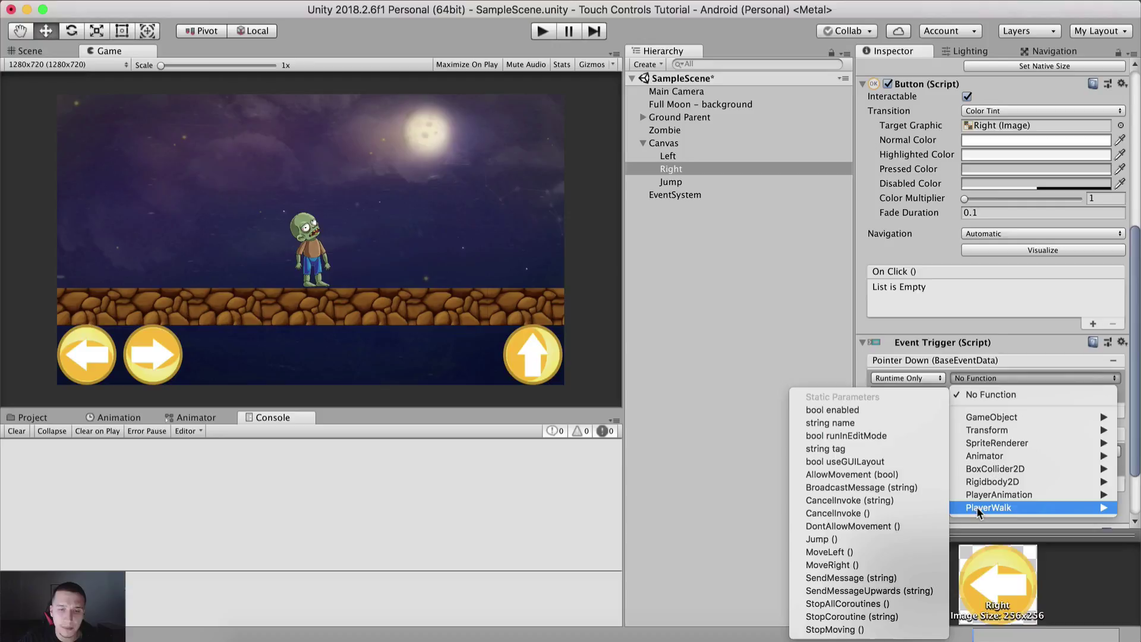
pyautogui.click(846, 475)
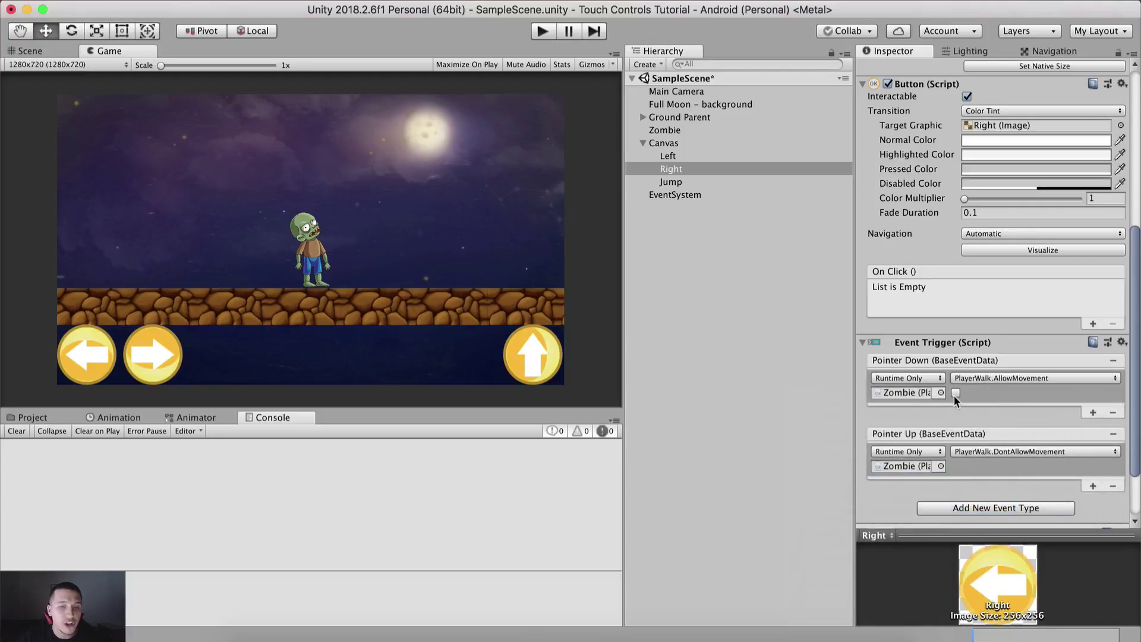
# Open Highlight, circle the Pointer Down bool checkbox freehand, draw an arrow from it to the Canvas buttons in the Hierarchy, and quit Highlight
pyautogui.press('super+space')
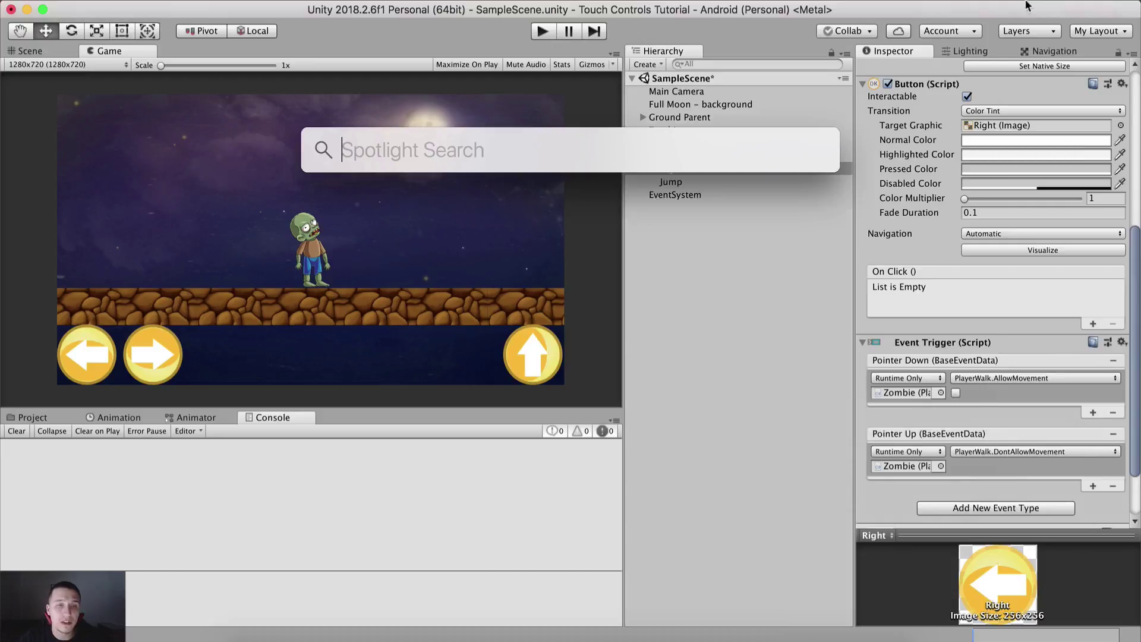
pyautogui.write('high')
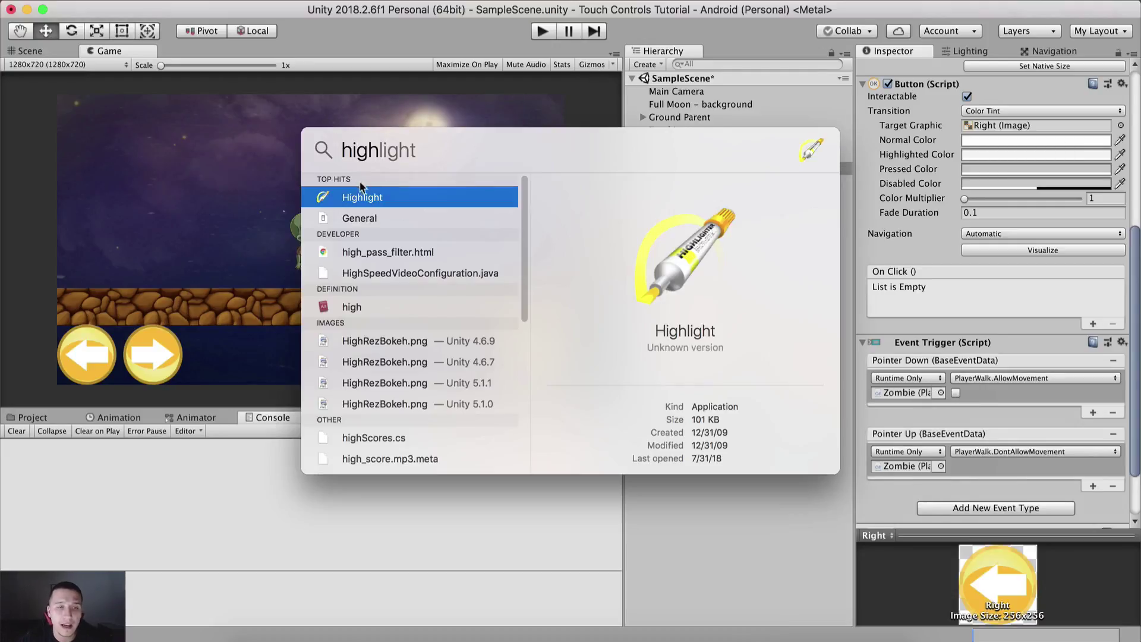
pyautogui.press('Return')
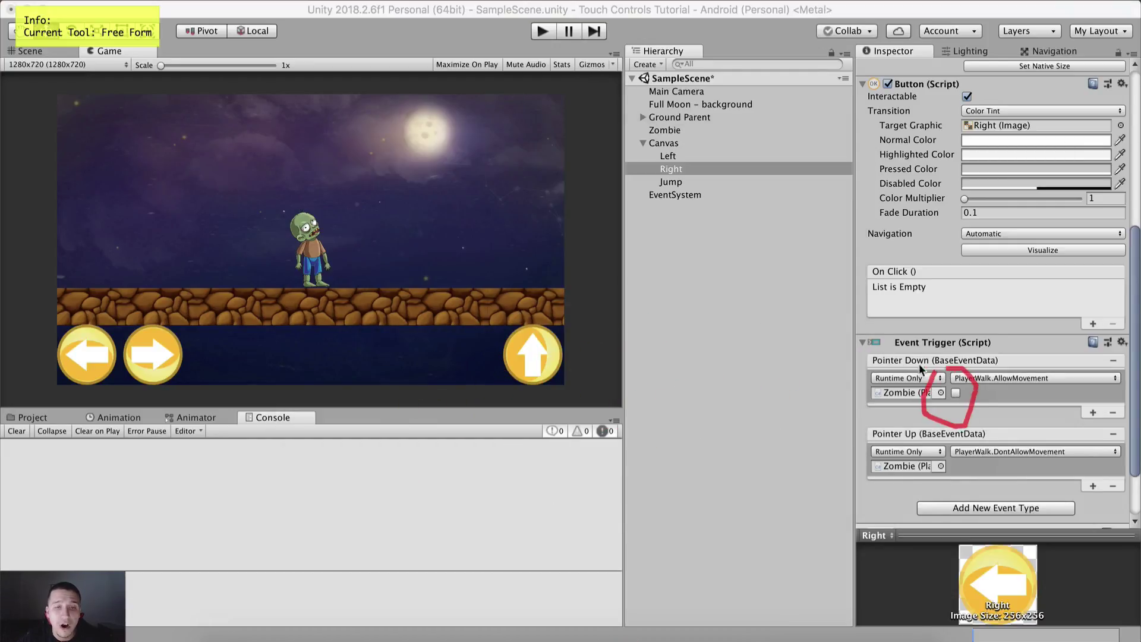
pyautogui.moveTo(930, 387)
pyautogui.mouseDown()
pyautogui.moveTo(674, 151)
pyautogui.moveTo(671, 191)
pyautogui.moveTo(779, 202)
pyautogui.mouseUp()
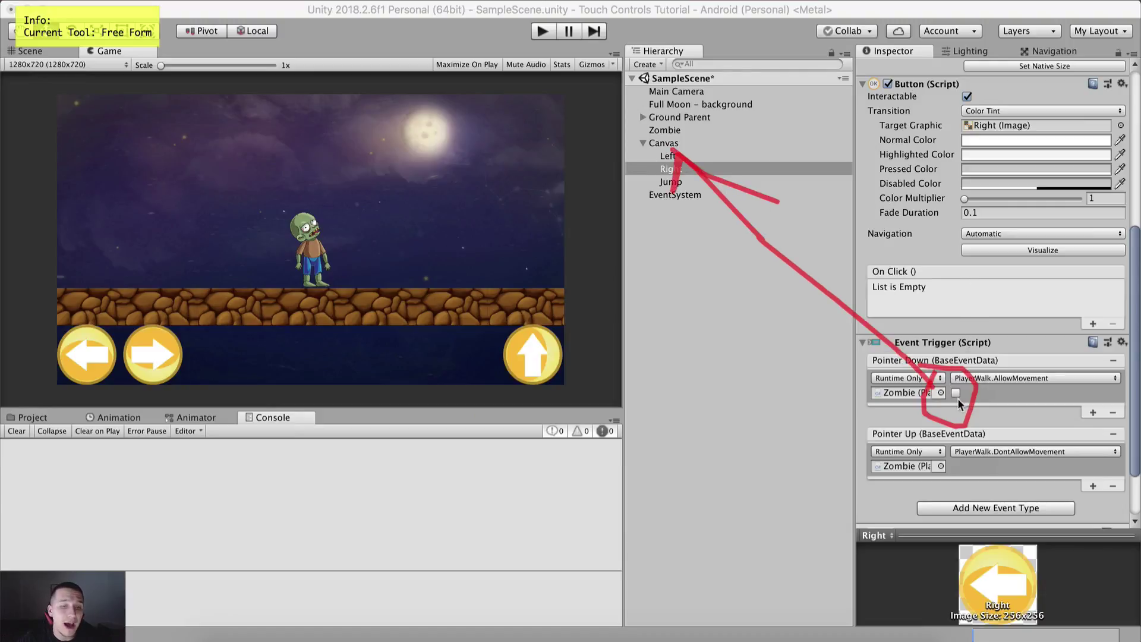
pyautogui.rightClick(612, 636)
pyautogui.click(618, 615)
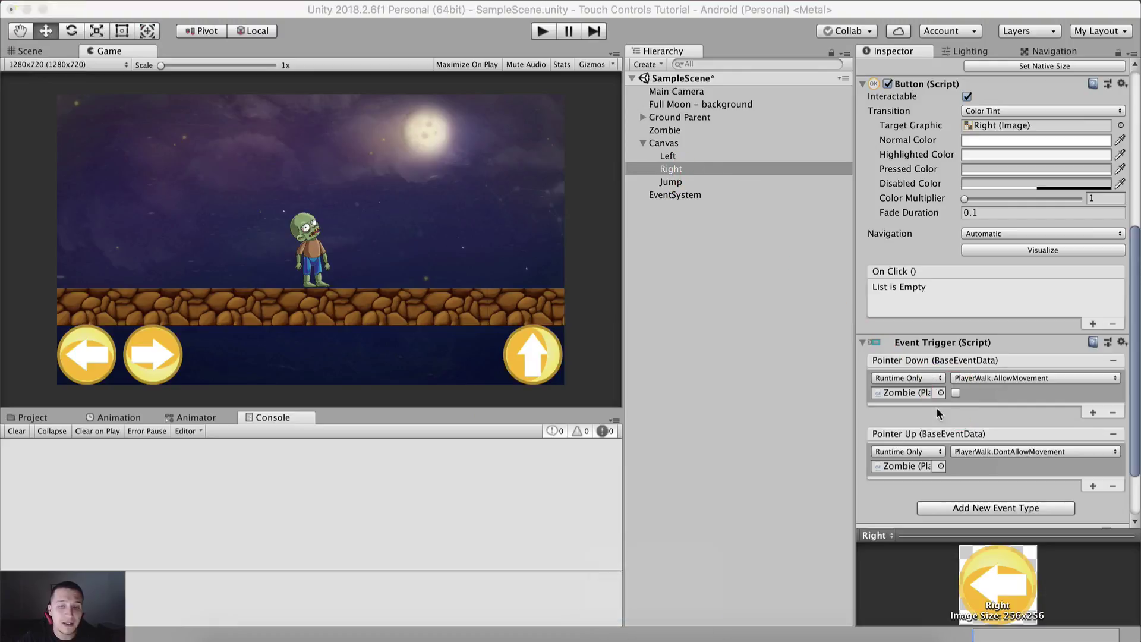
# Reselect PlayerWalk.AllowMovement (bool) as the Right button's Pointer Down function
pyautogui.click(987, 378)
pyautogui.moveTo(999, 507)
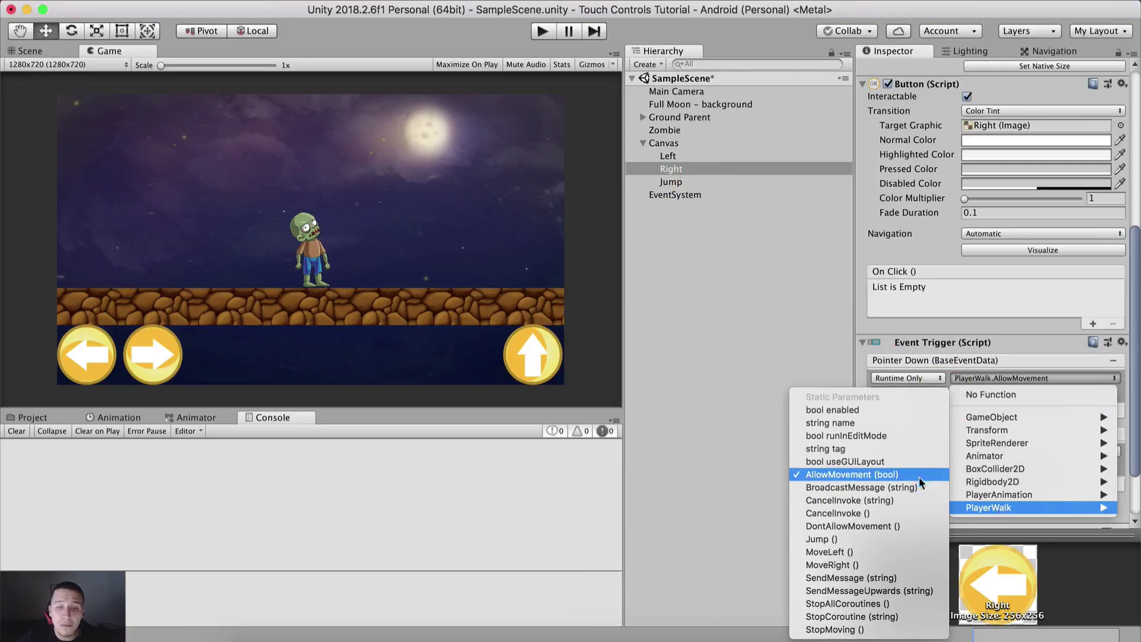
pyautogui.click(906, 473)
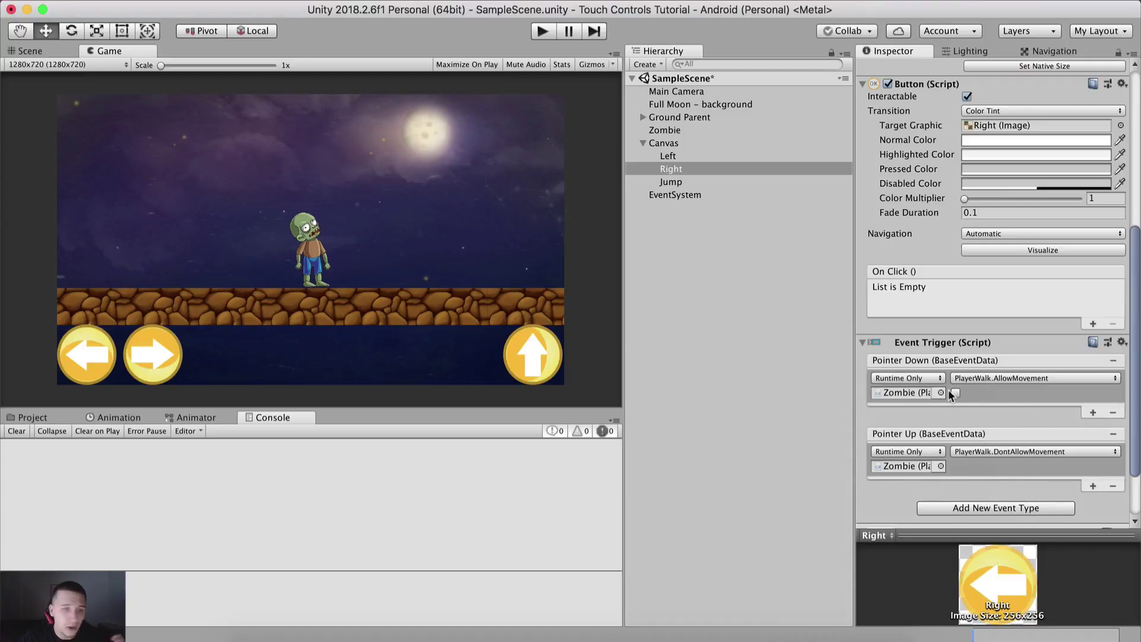
# Switch to Visual Studio and examine how AllowMovement's movement parameter leads to the !moveLeft branch calling MoveRight in PlayerWalk.cs
pyautogui.click(423, 631)
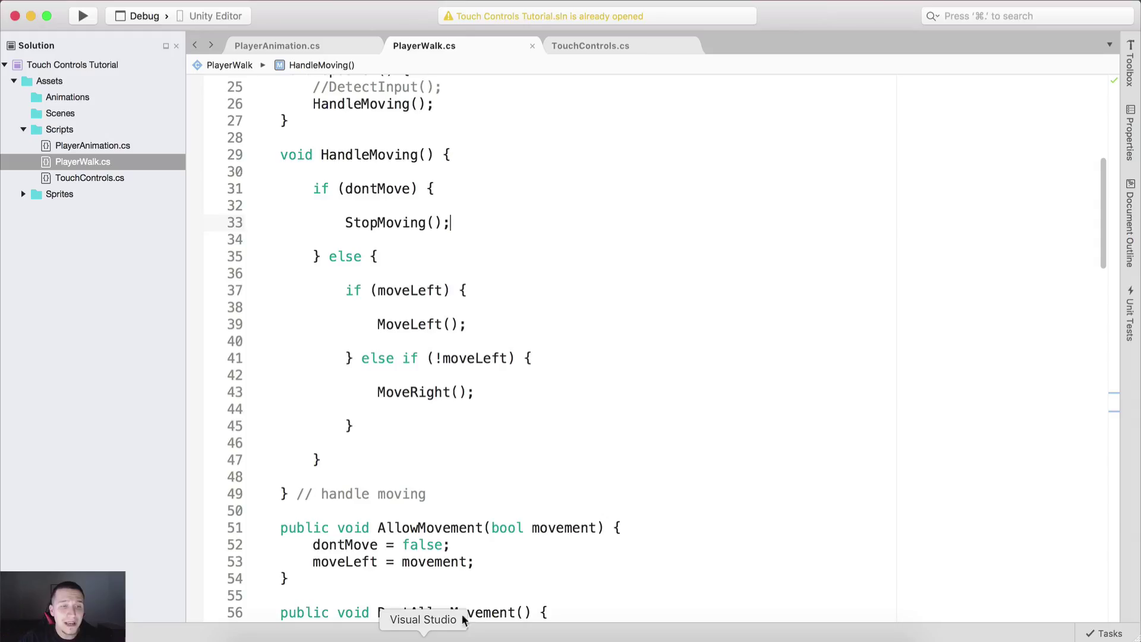
pyautogui.scroll(-6, 501, 389)
pyautogui.moveTo(467, 271); pyautogui.dragTo(304, 274)
pyautogui.scroll(3, 356, 275)
pyautogui.moveTo(361, 207); pyautogui.dragTo(553, 278)
pyautogui.click(437, 207)
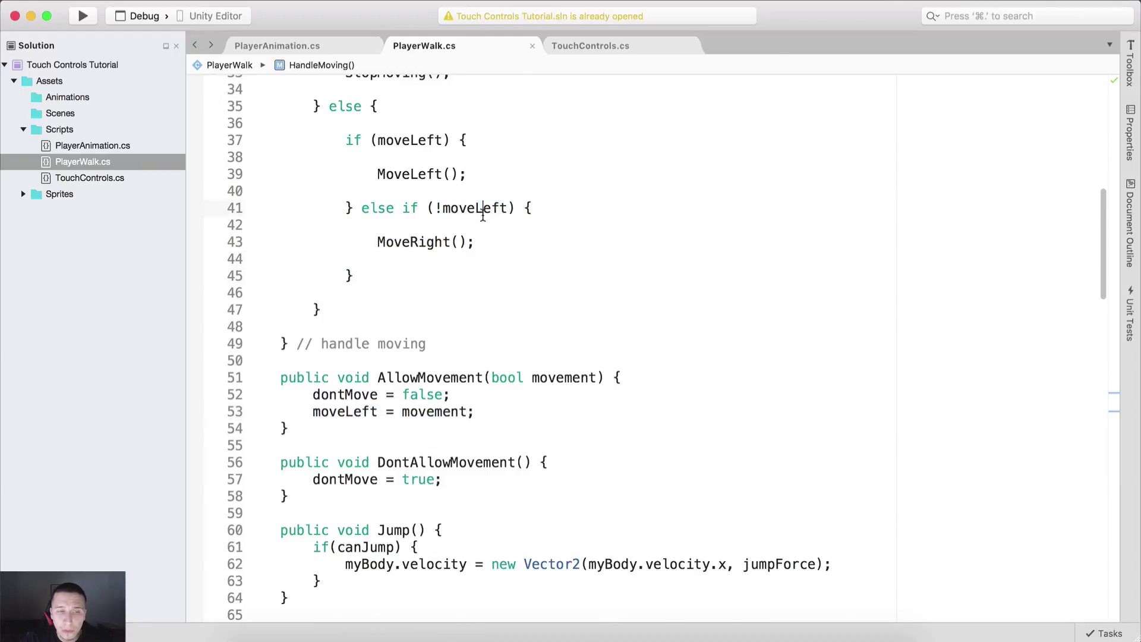
pyautogui.moveTo(436, 208); pyautogui.dragTo(441, 209)
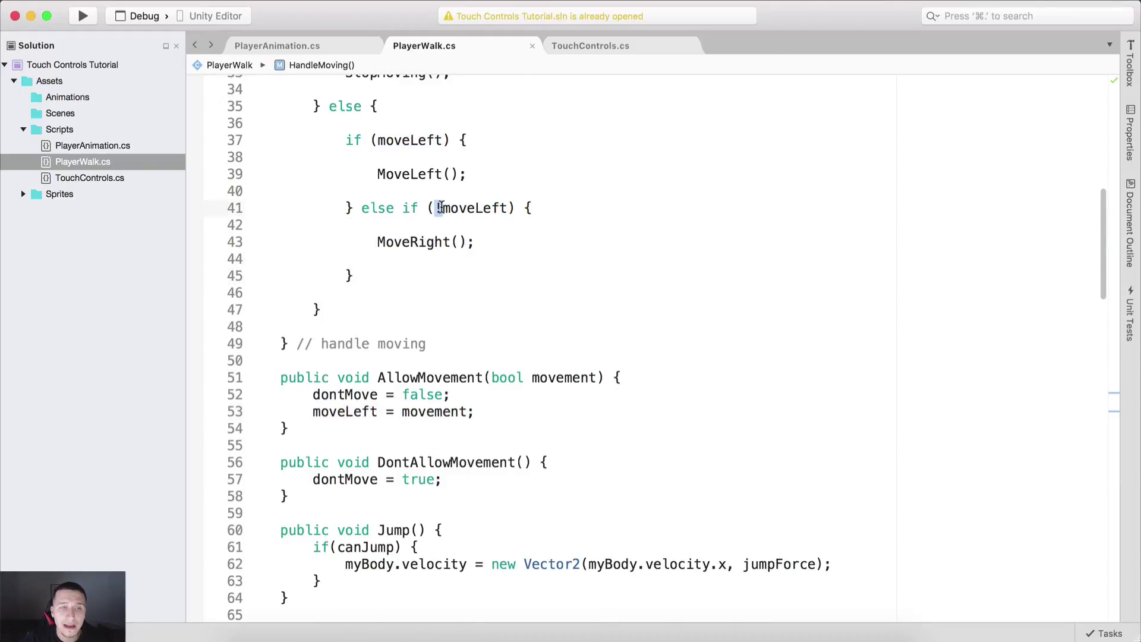
pyautogui.moveTo(376, 242); pyautogui.dragTo(550, 234)
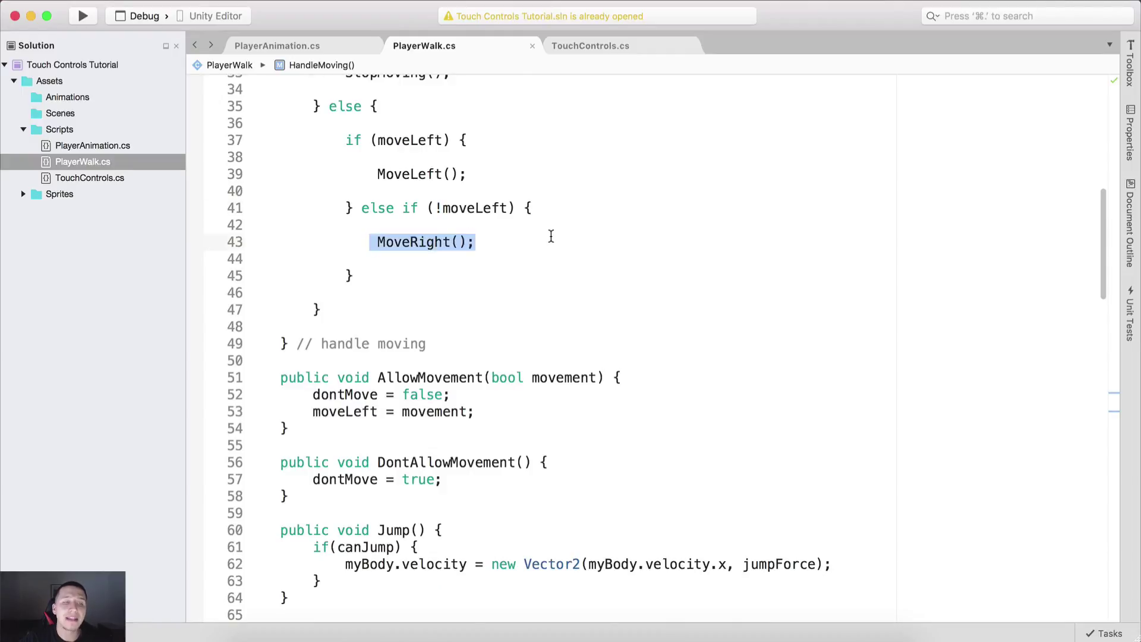
pyautogui.click(547, 235)
pyautogui.scroll(2, 547, 247)
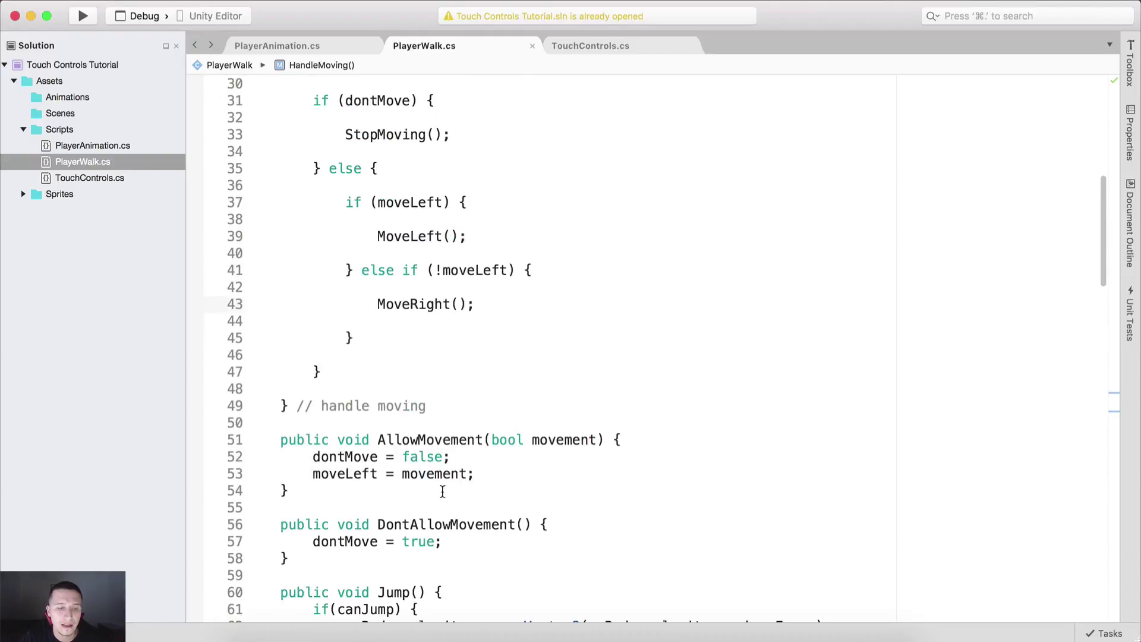
# Switch to Unity, run the scene, test walking and jumping with the Left, Right and Jump buttons, and stop play mode
pyautogui.click(370, 631)
pyautogui.click(542, 31)
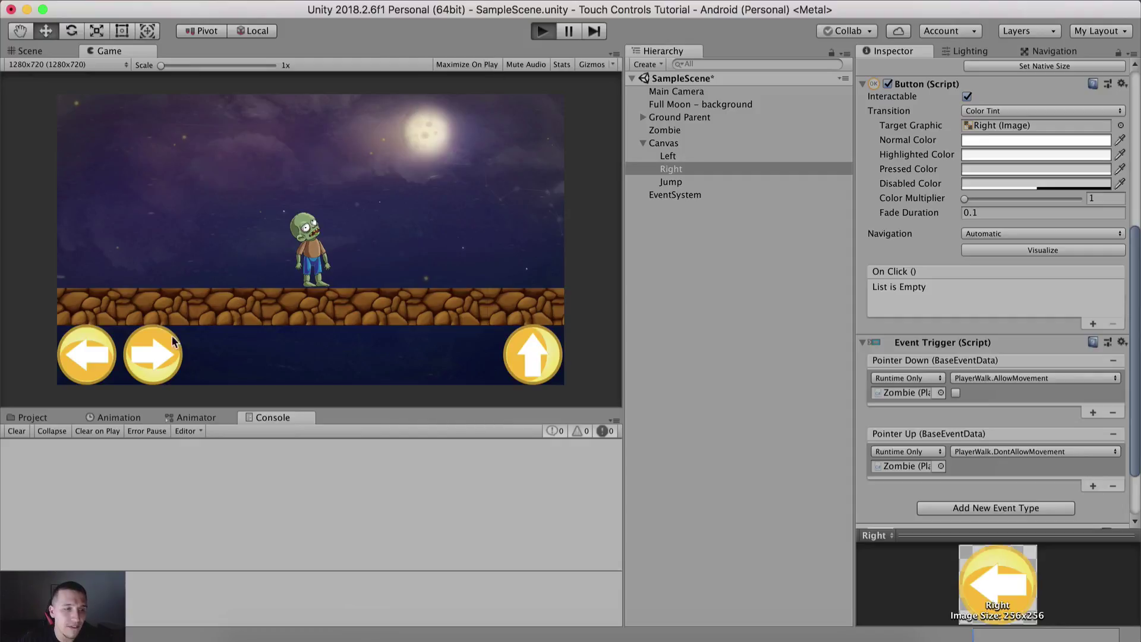
pyautogui.moveTo(153, 351); pyautogui.dragTo(153, 353)
pyautogui.moveTo(99, 337); pyautogui.dragTo(103, 341)
pyautogui.click(531, 355)
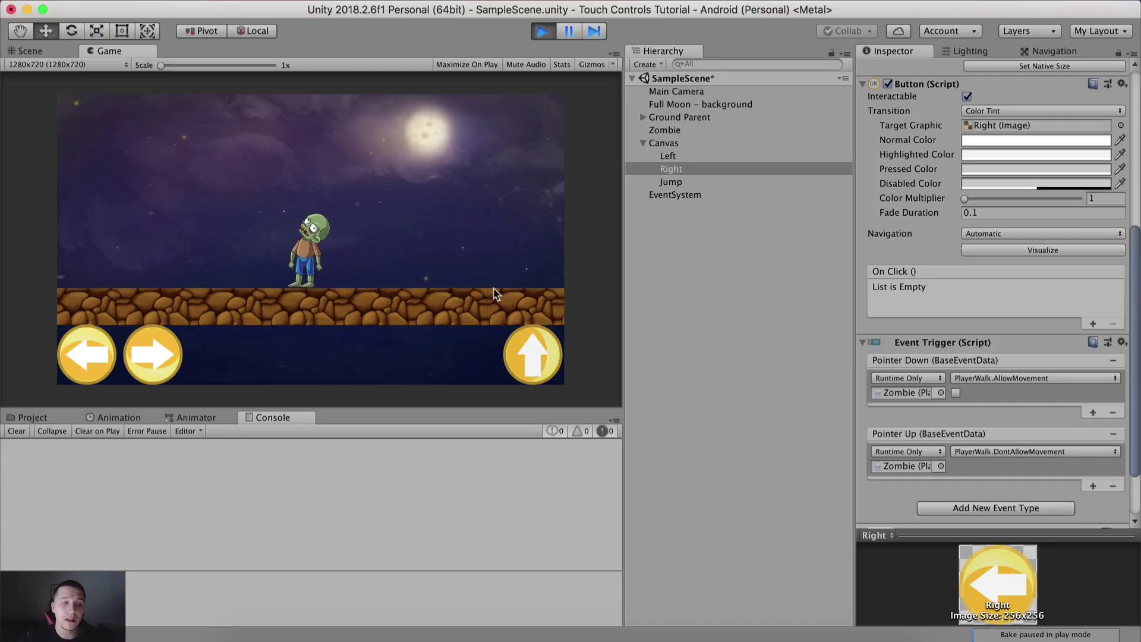
pyautogui.click(88, 355)
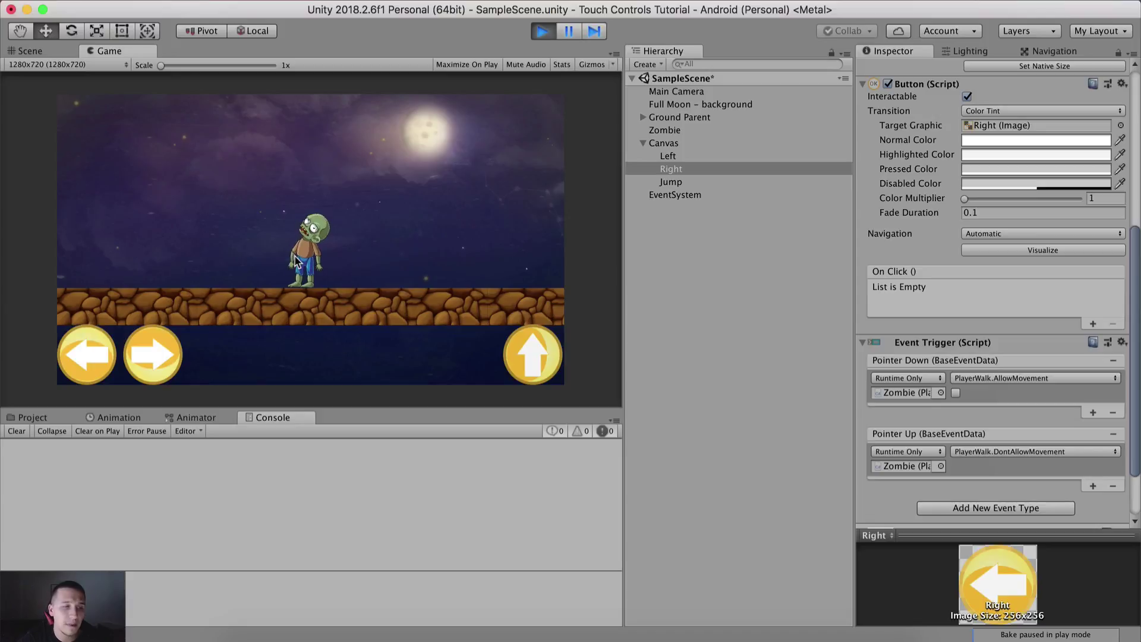
pyautogui.click(93, 354)
pyautogui.click(158, 352)
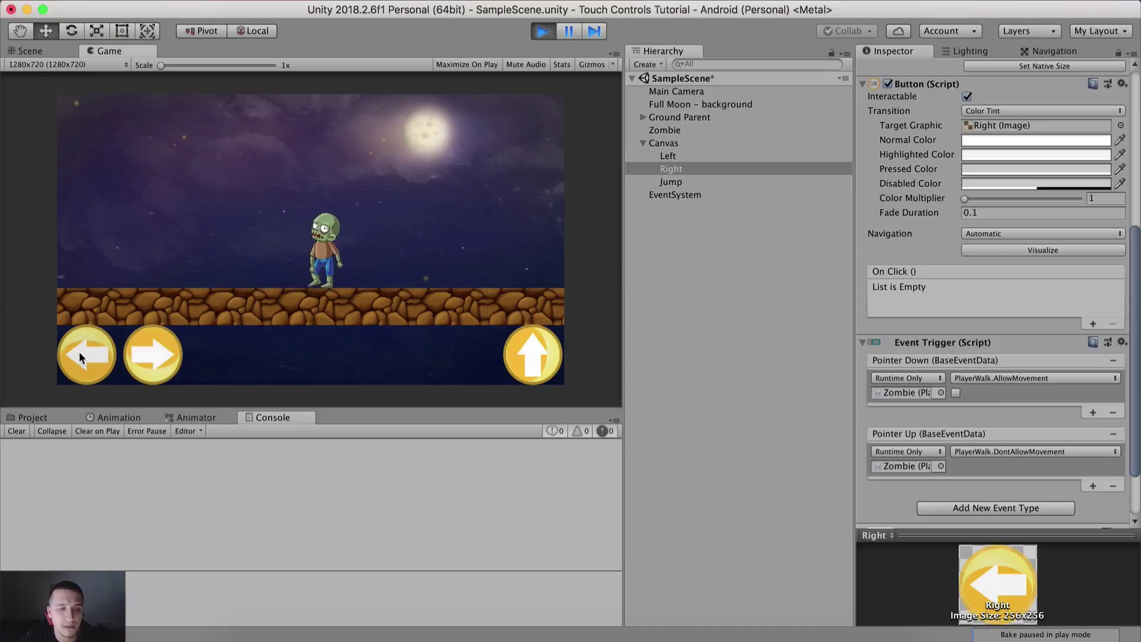
pyautogui.click(159, 350)
pyautogui.click(93, 354)
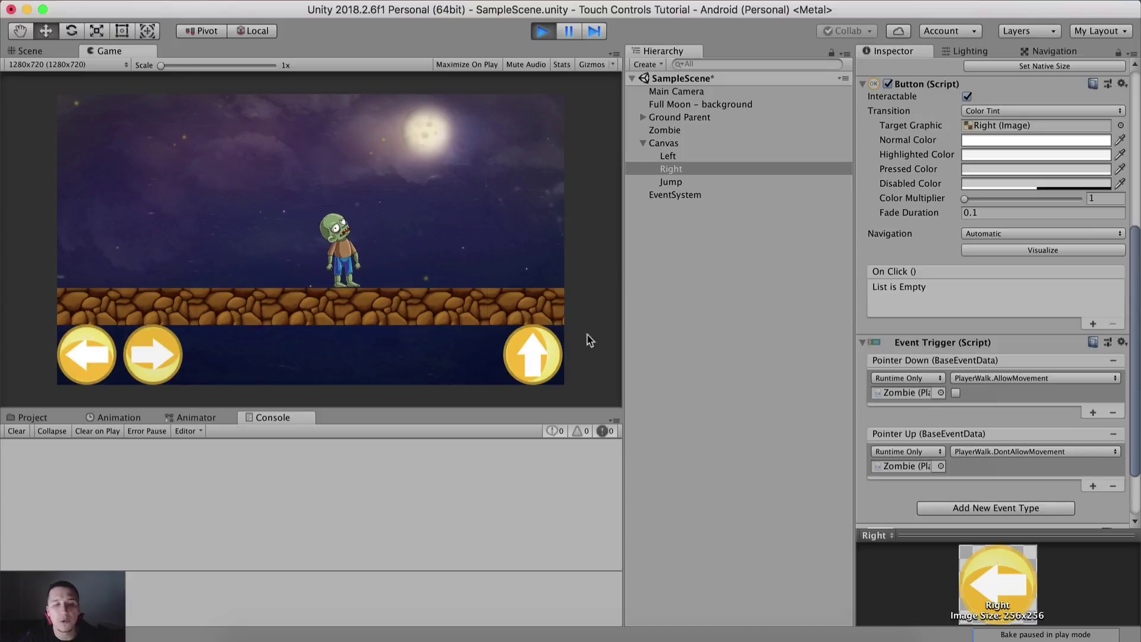
pyautogui.click(538, 355)
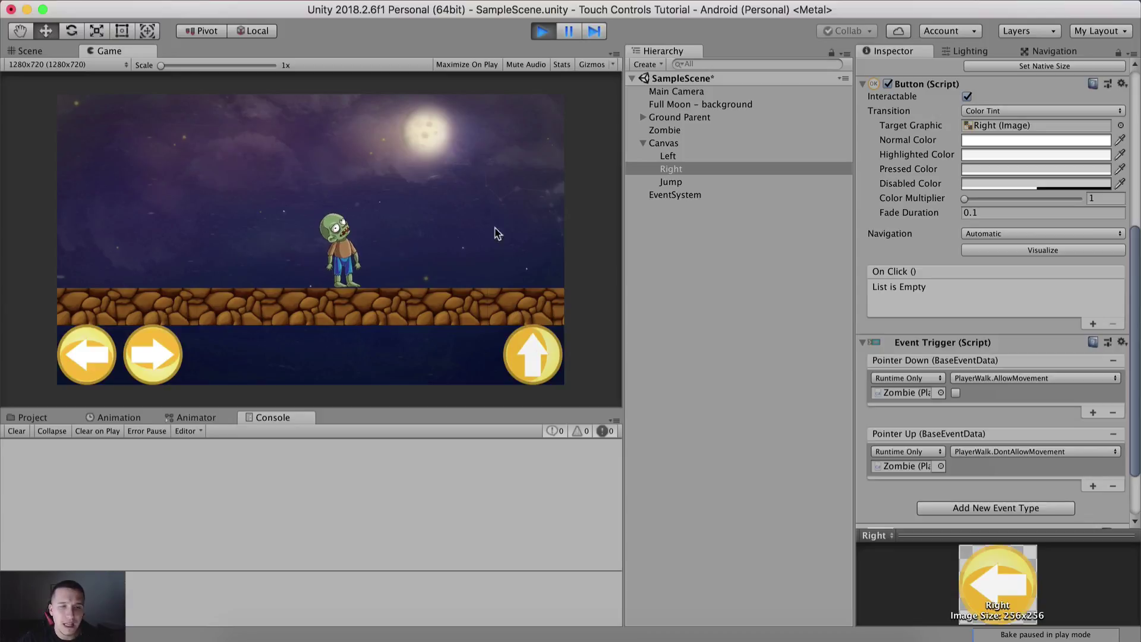
pyautogui.click(543, 32)
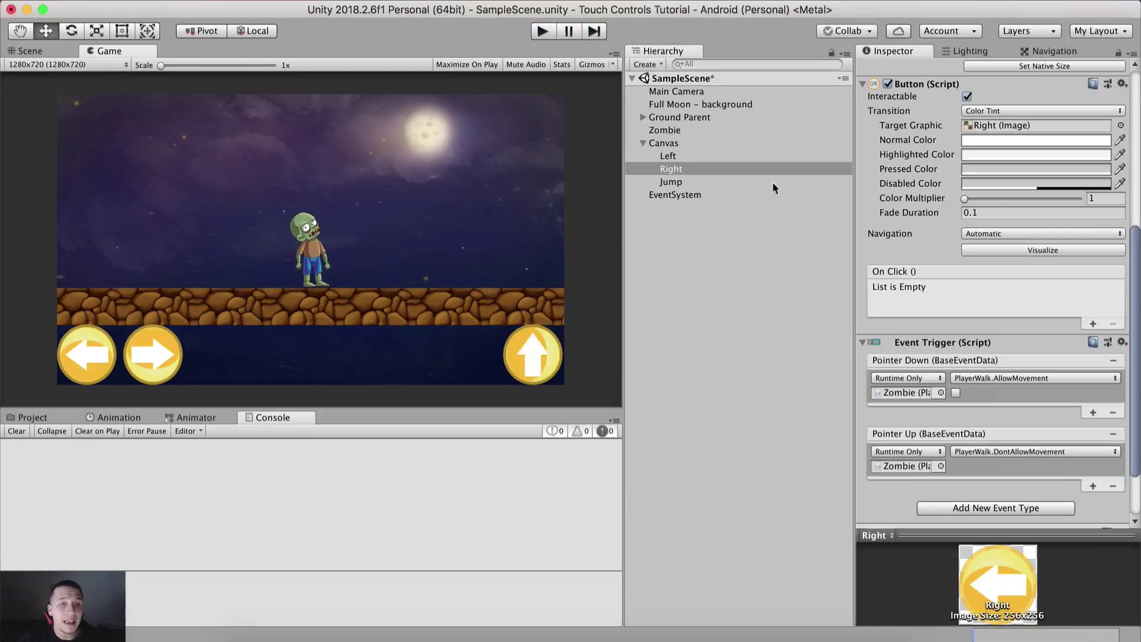
# Inspect the function choices for the Jump button's On Click event and close them without changing the selection
pyautogui.click(692, 155)
pyautogui.click(670, 182)
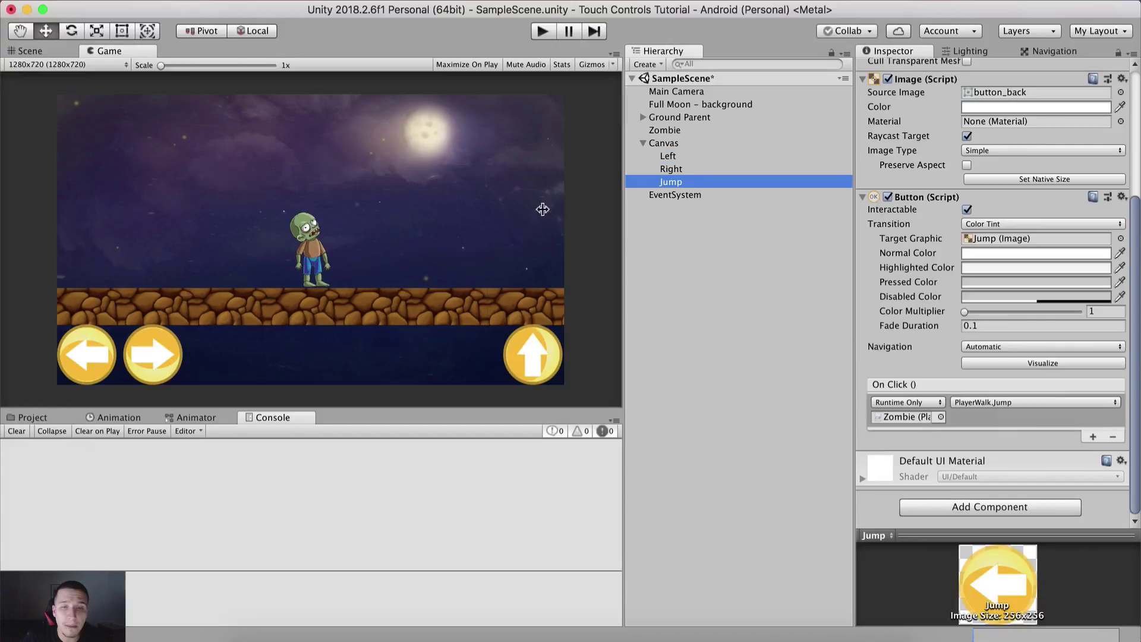
pyautogui.click(982, 402)
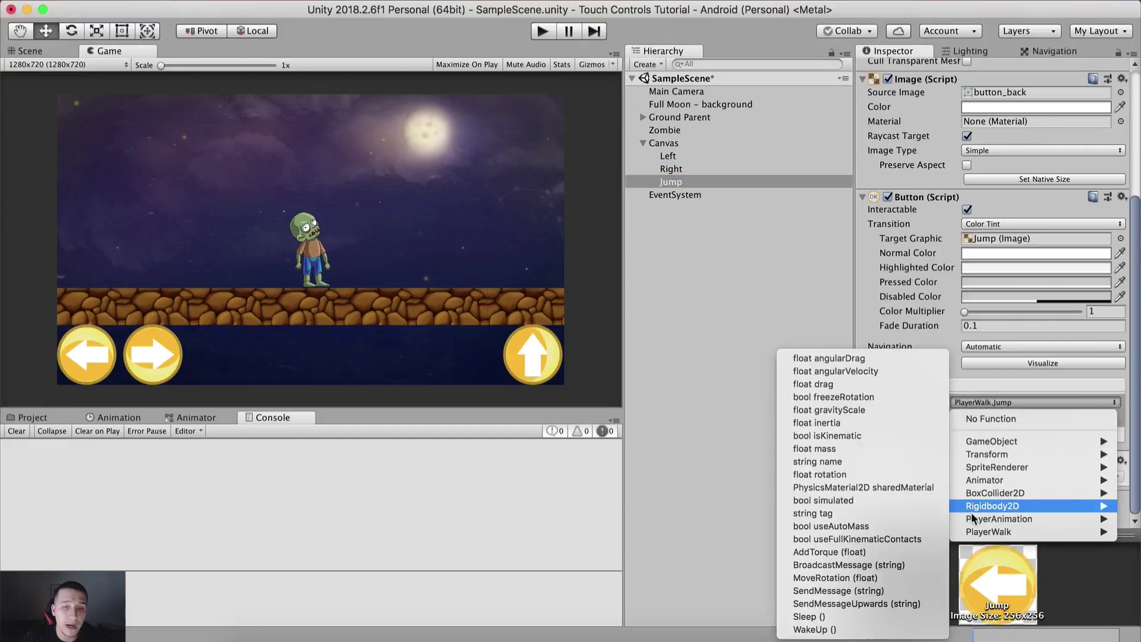
pyautogui.click(962, 393)
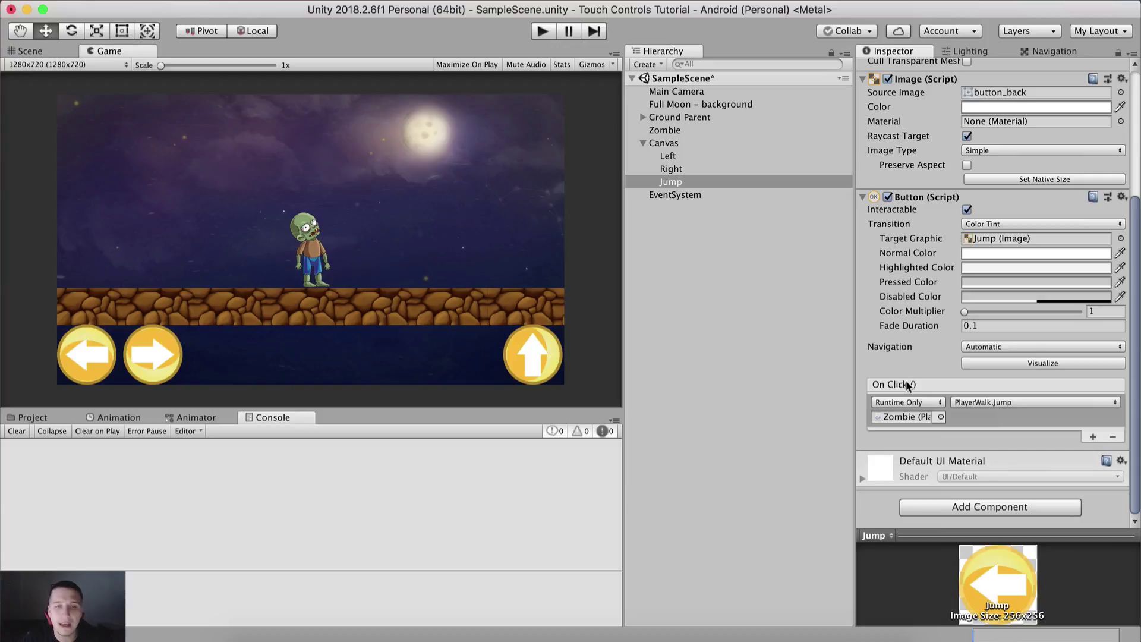
# Review the Left button's Event Trigger and reselect PlayerWalk.AllowMovement (bool) as its Pointer Down function
pyautogui.click(712, 169)
pyautogui.click(733, 157)
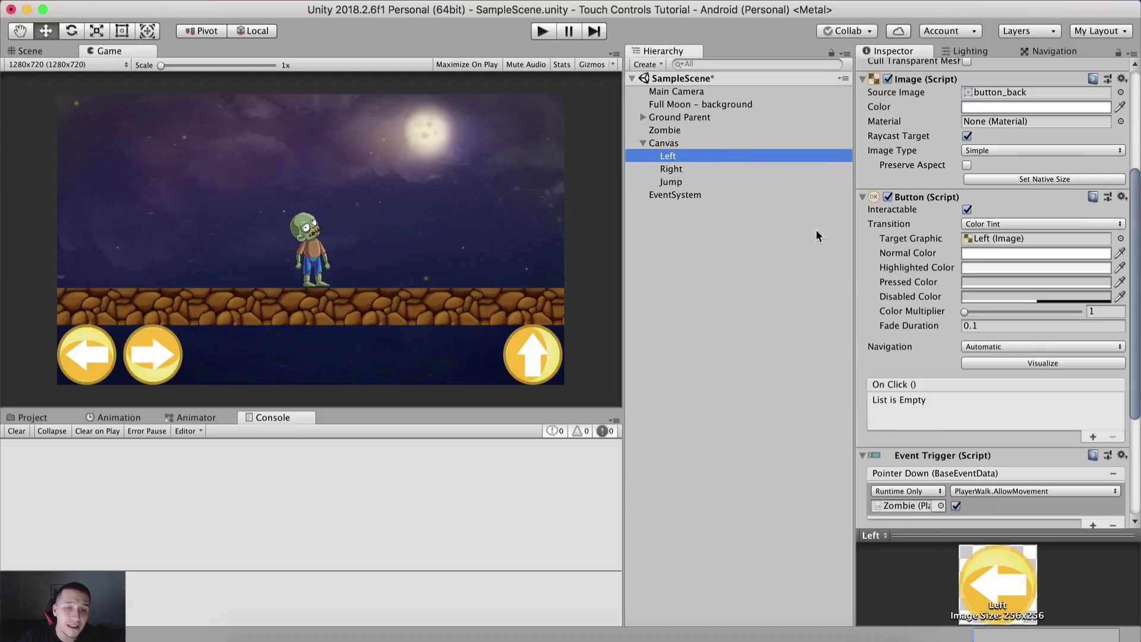
pyautogui.scroll(-5, 898, 319)
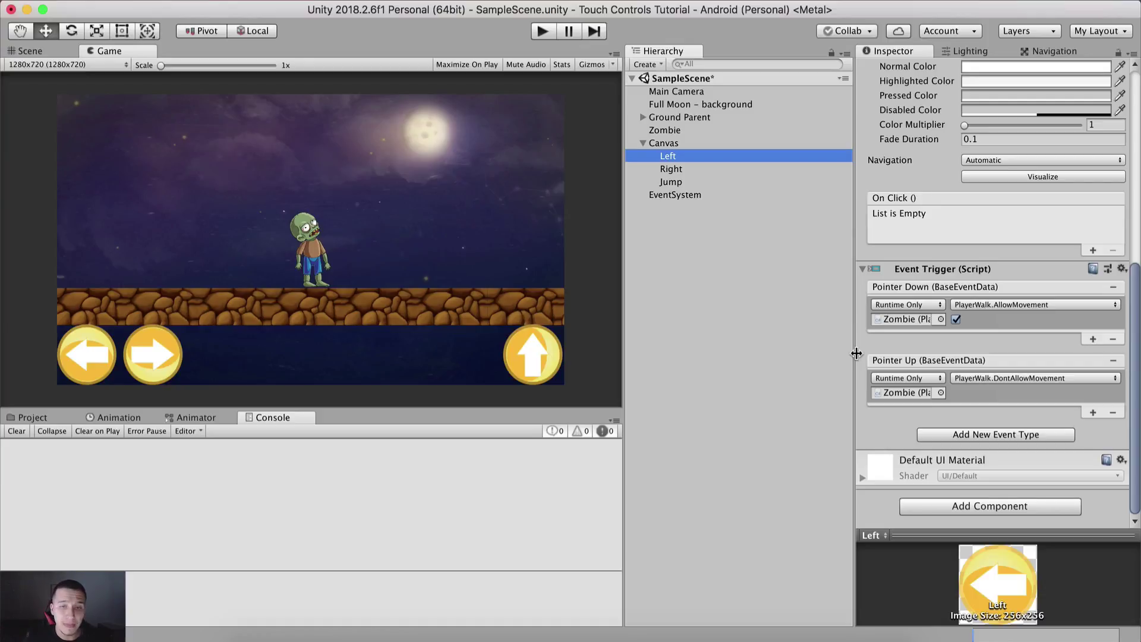
pyautogui.click(972, 306)
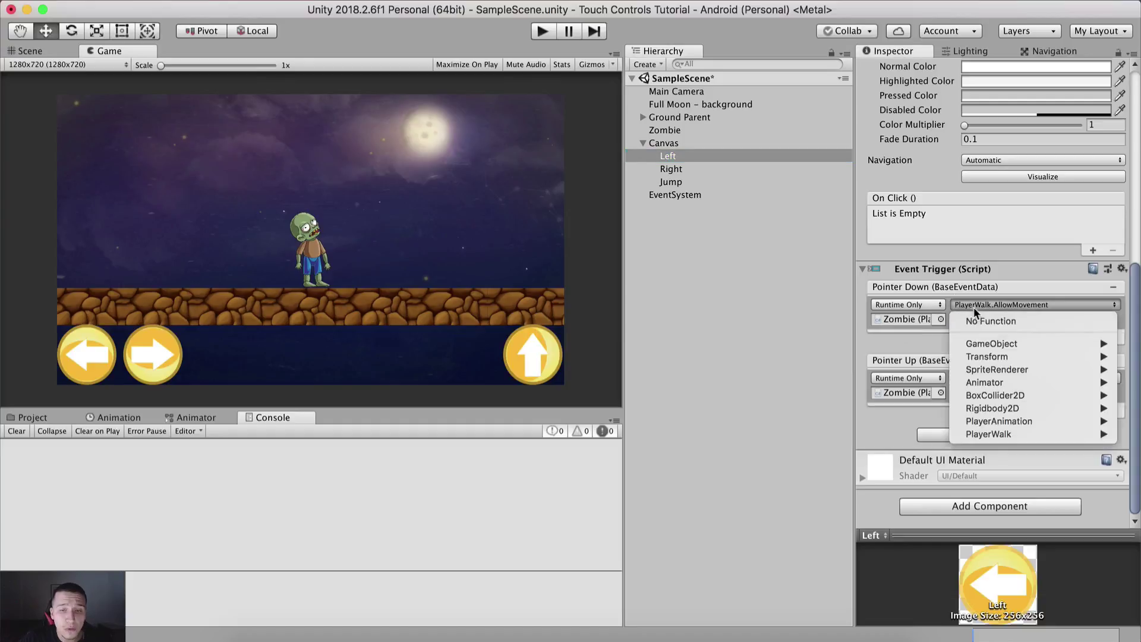
pyautogui.moveTo(989, 435)
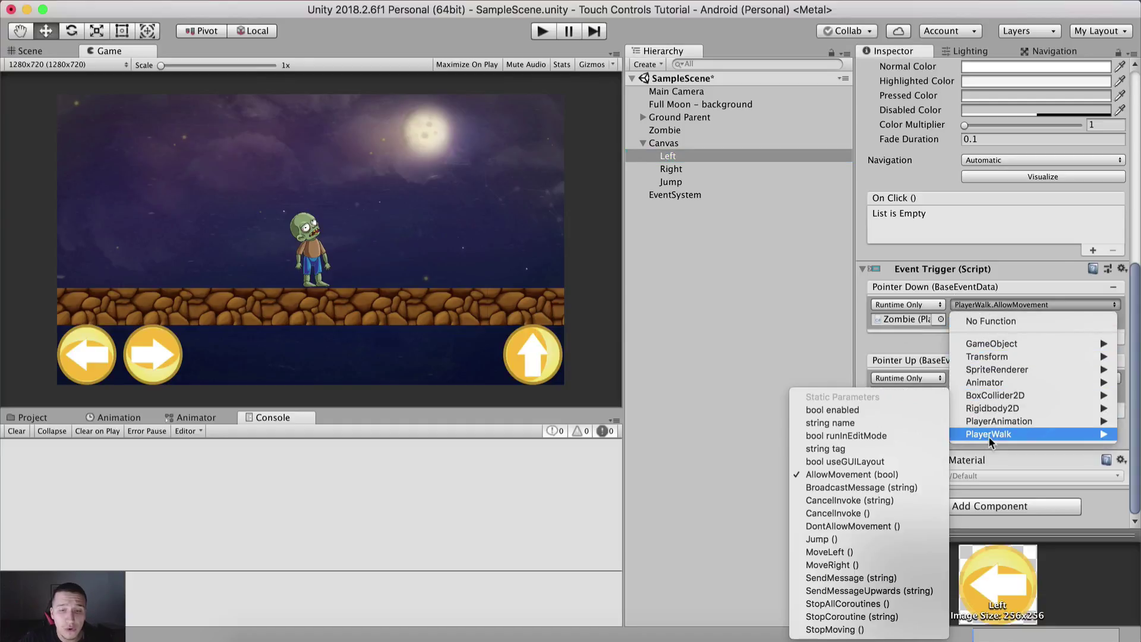
pyautogui.click(856, 474)
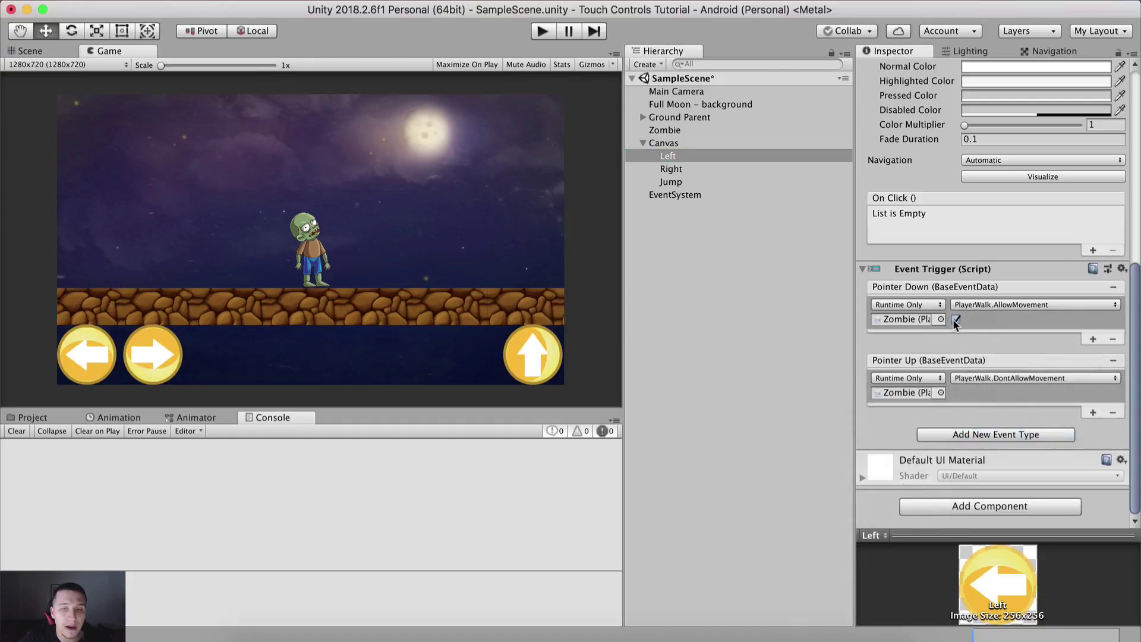
# Switch to Visual Studio and examine how AllowMovement sets moveLeft and how the moveLeft branch calls MoveLeft in PlayerWalk.cs
pyautogui.press('super+Tab')
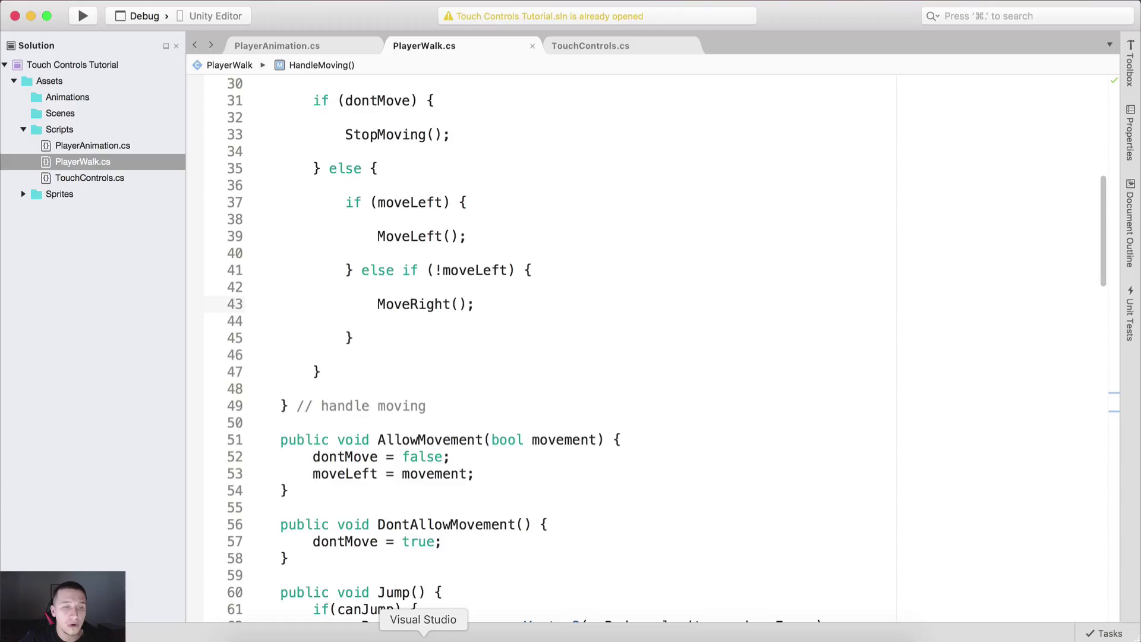
pyautogui.moveTo(470, 364); pyautogui.dragTo(644, 359)
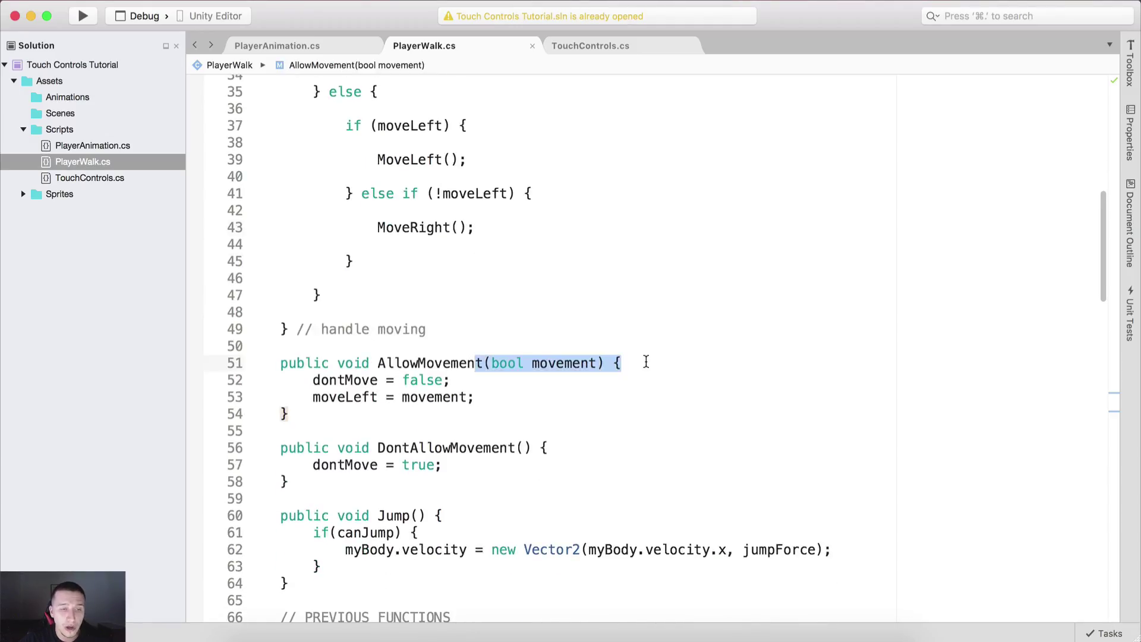
pyautogui.doubleClick(331, 397)
pyautogui.scroll(3, 365, 417)
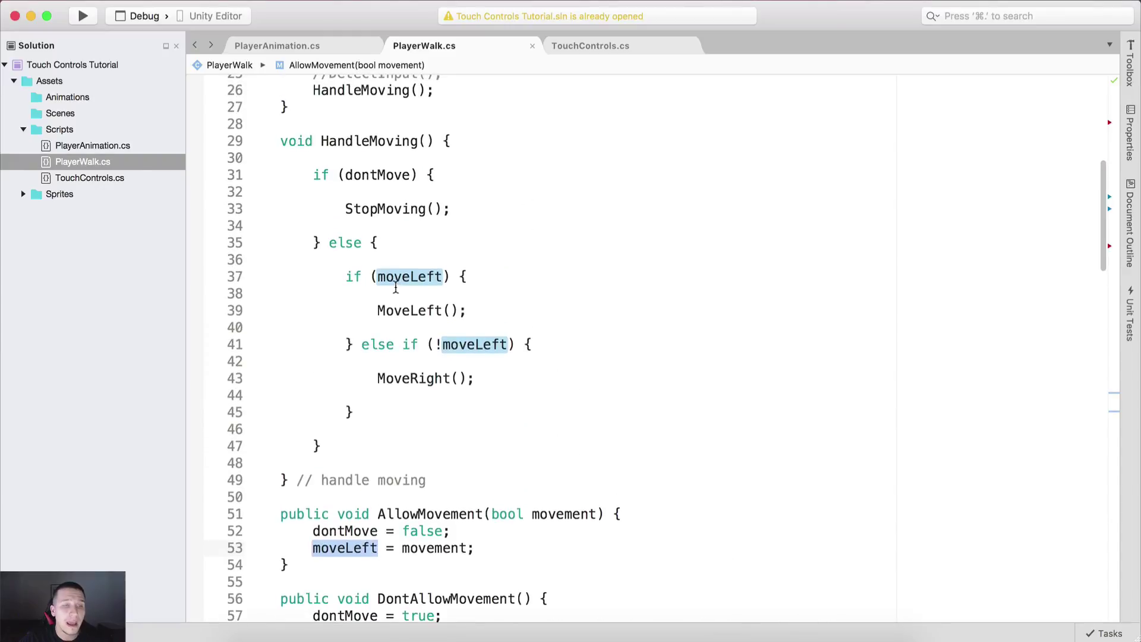
pyautogui.moveTo(376, 276); pyautogui.dragTo(542, 311)
pyautogui.click(476, 314)
pyautogui.click(378, 276)
pyautogui.doubleClick(378, 276)
pyautogui.click(538, 311)
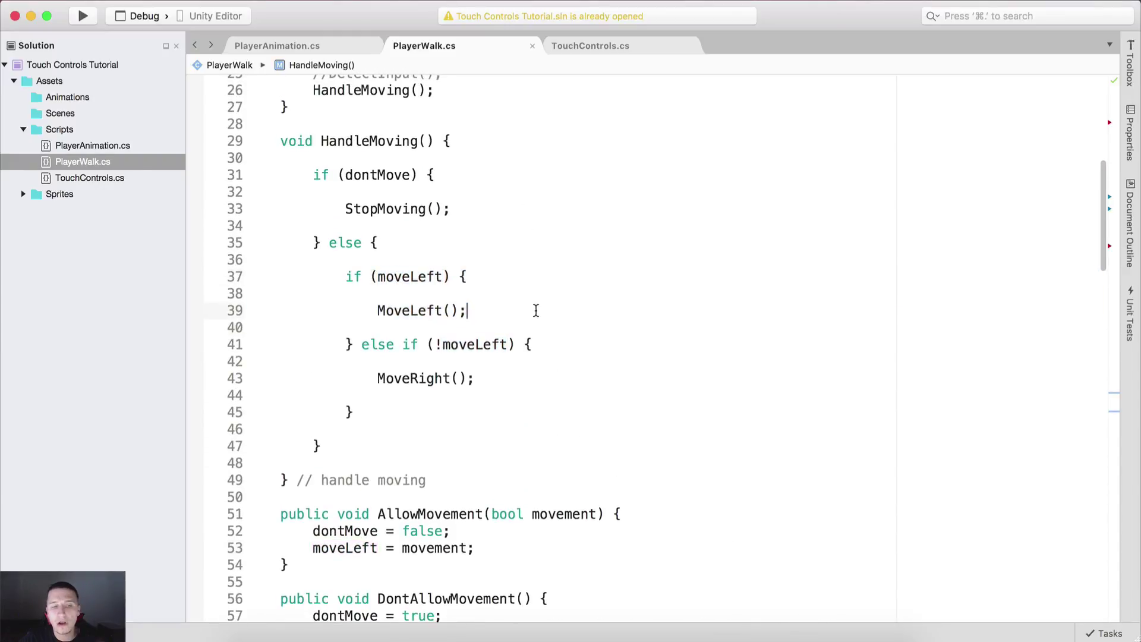
# Switch to Unity and reselect PlayerWalk.DontAllowMovement () as the Left button's Pointer Up function
pyautogui.click(370, 637)
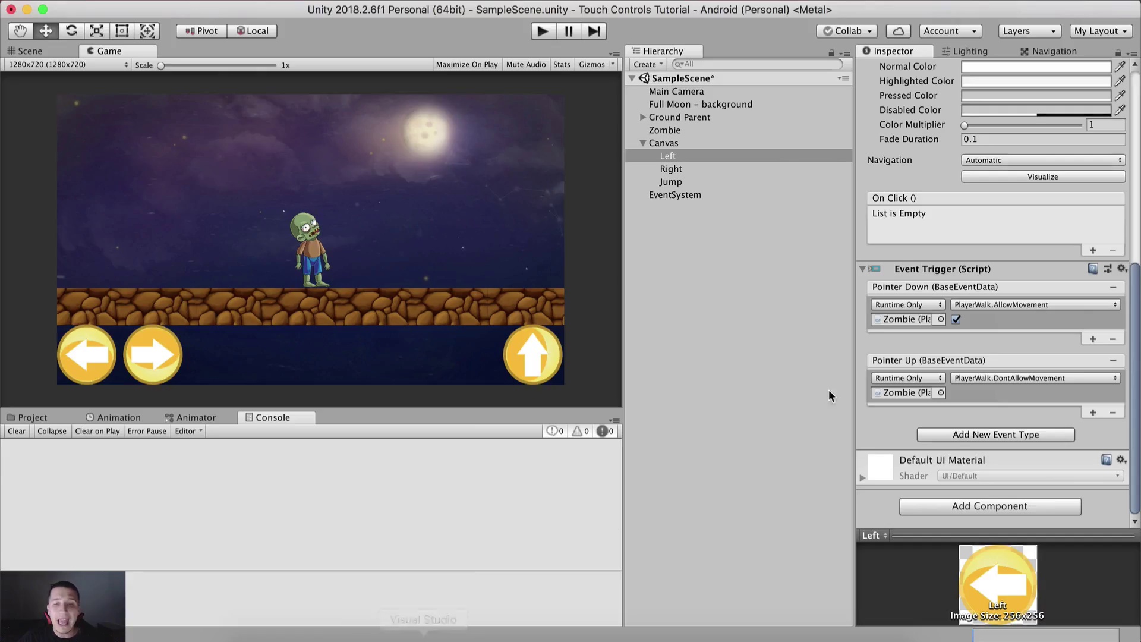
pyautogui.click(1010, 379)
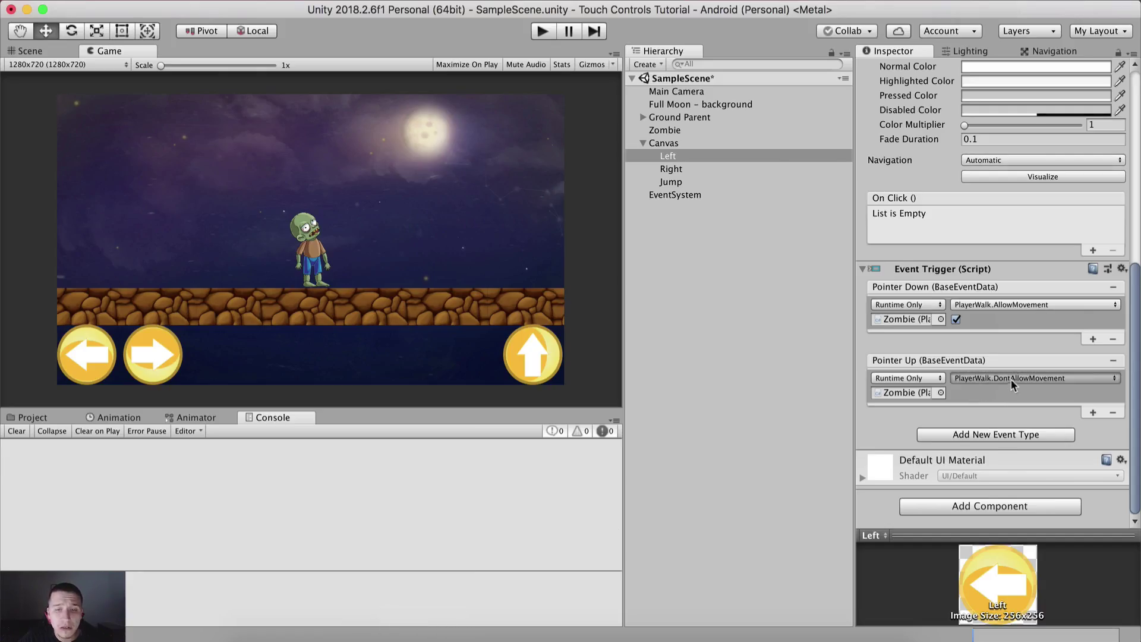
pyautogui.moveTo(975, 508)
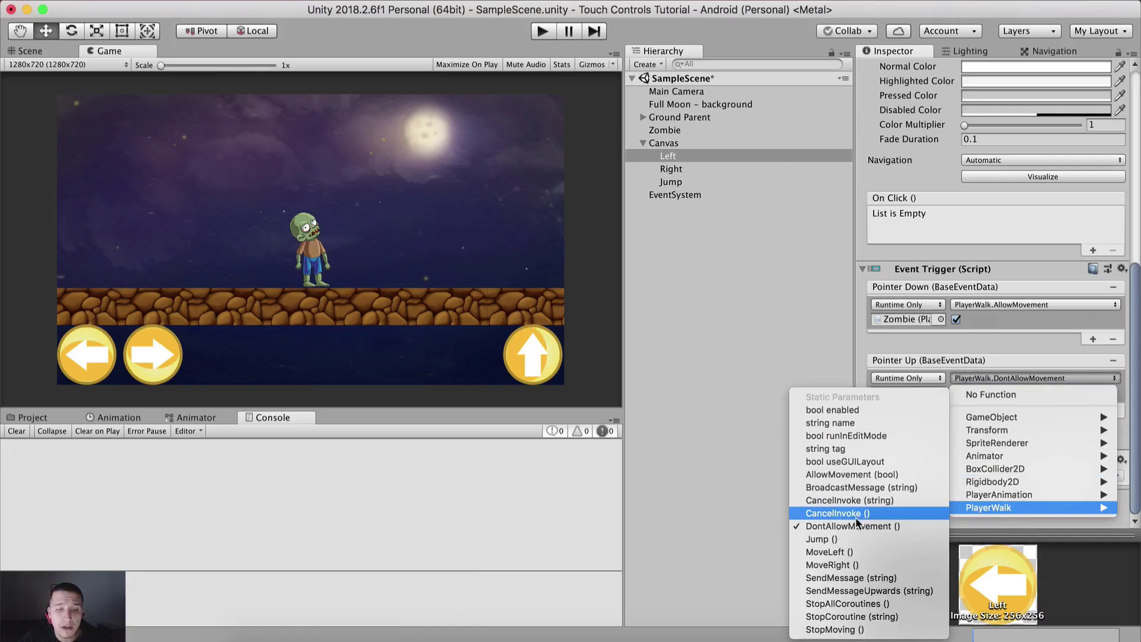
pyautogui.click(844, 522)
# Switch to Visual Studio and examine the DontAllowMovement function that sets dontMove in PlayerWalk.cs
pyautogui.click(438, 636)
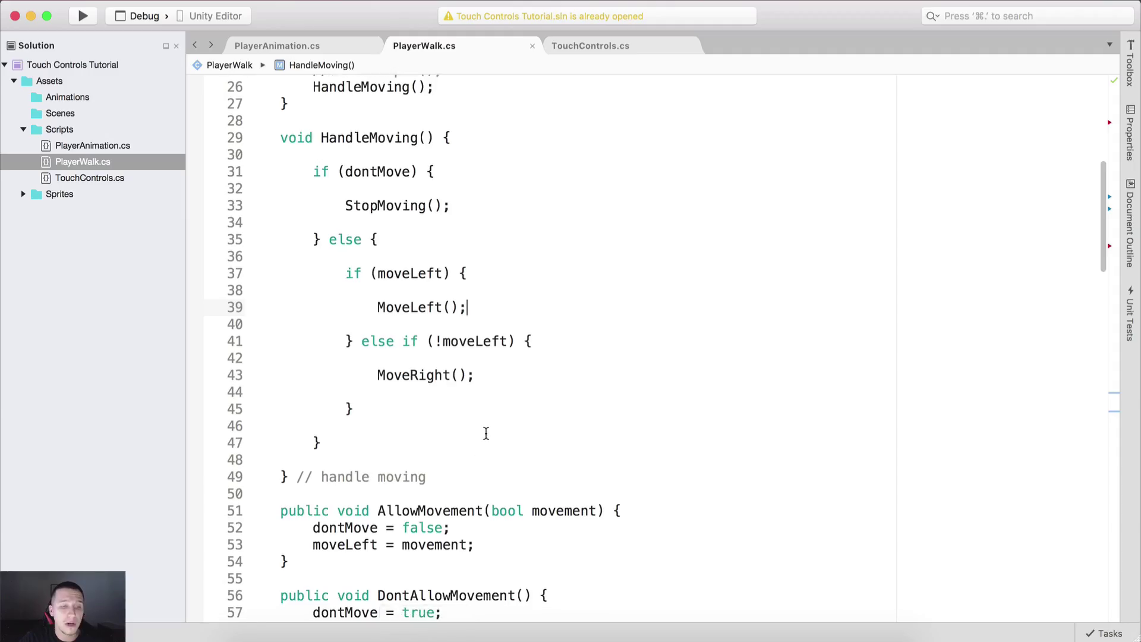
pyautogui.scroll(-5, 416, 357)
pyautogui.moveTo(281, 297); pyautogui.dragTo(408, 329)
pyautogui.click(458, 314)
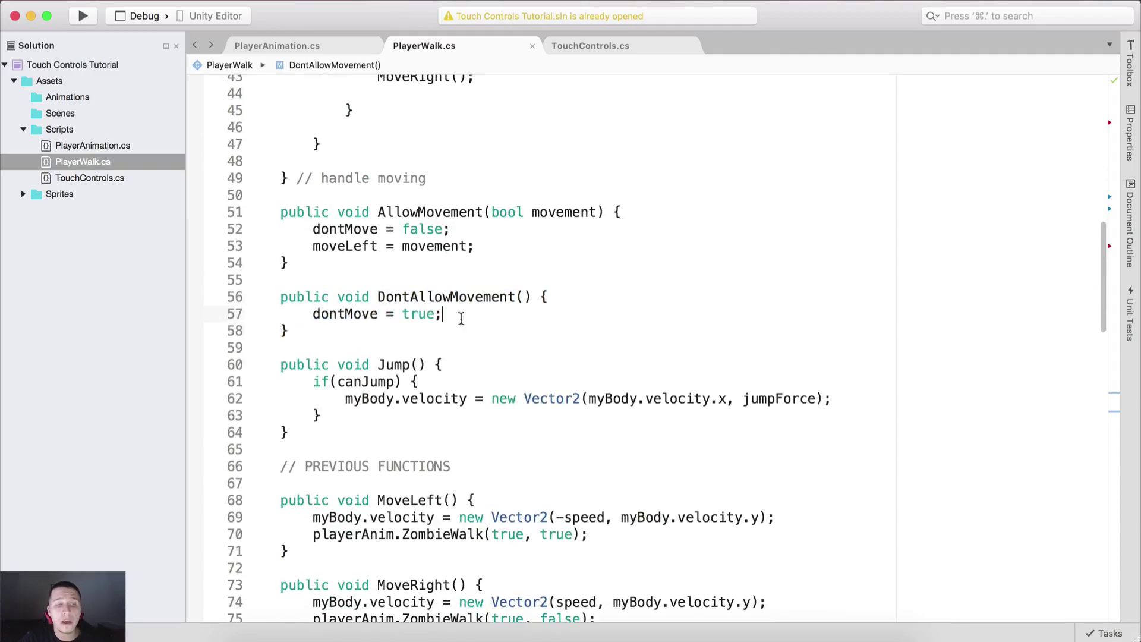
# Switch to Unity, select the Right button and reselect PlayerWalk.AllowMovement (bool) for its Pointer Down event
pyautogui.click(370, 637)
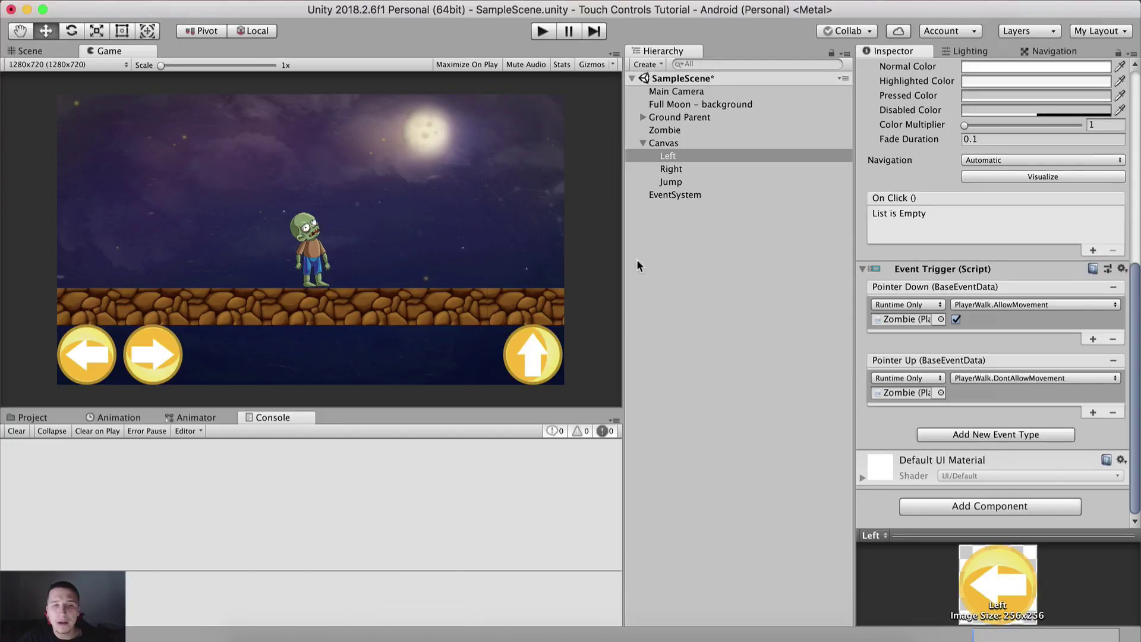
pyautogui.click(690, 170)
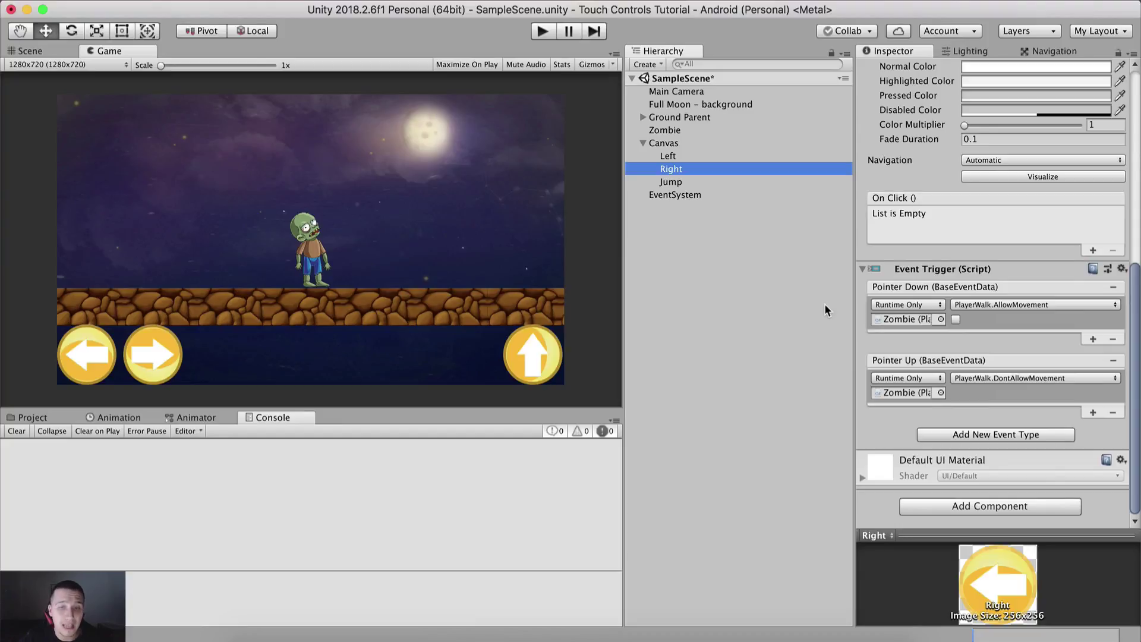
pyautogui.click(990, 305)
pyautogui.moveTo(997, 433)
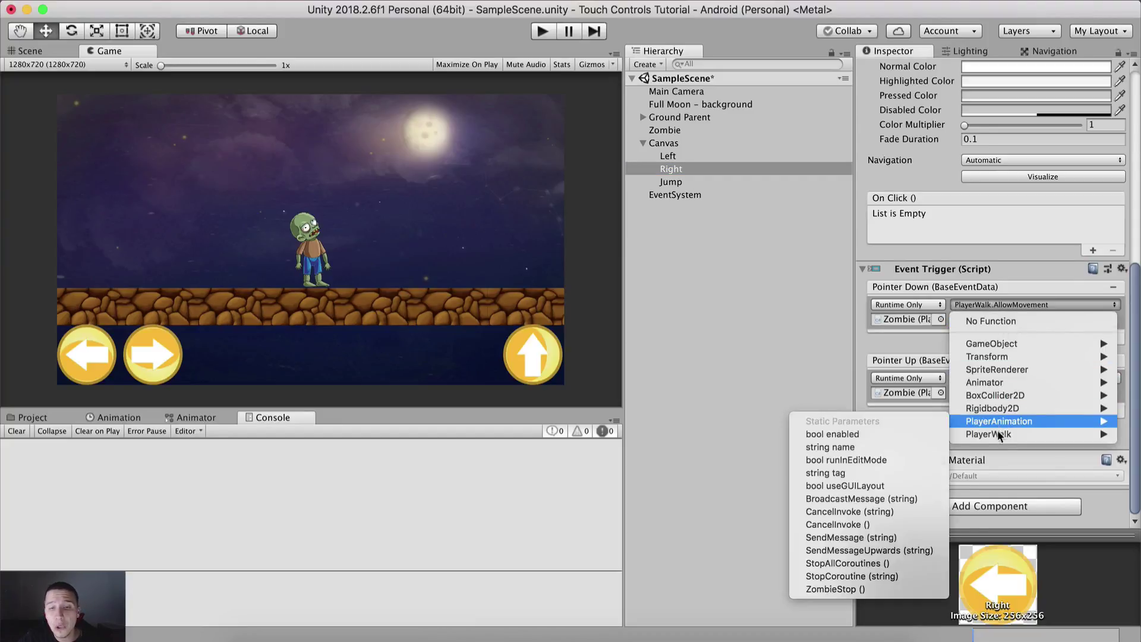
pyautogui.click(850, 474)
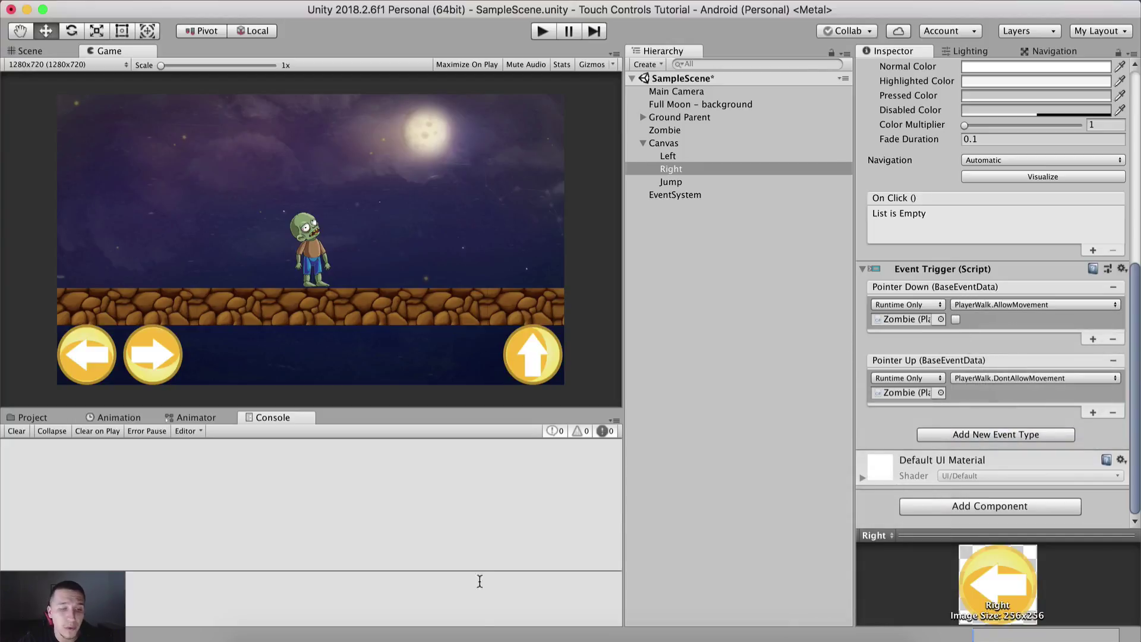
# Switch to Visual Studio and trace moveLeft from AllowMovement to the !moveLeft branch that calls MoveRight
pyautogui.click(423, 632)
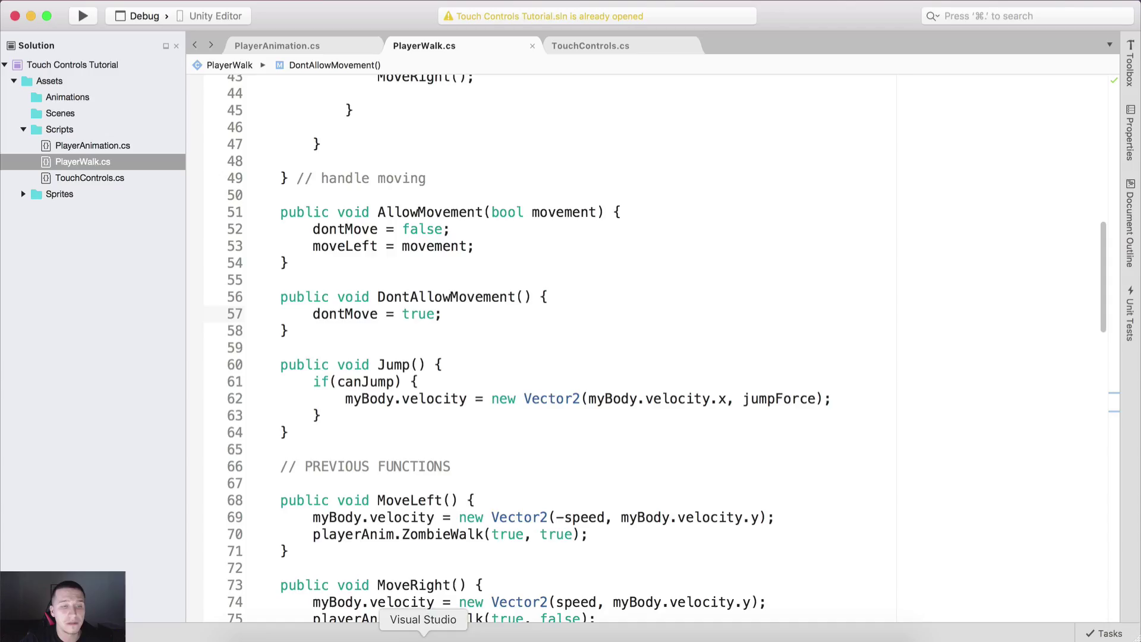
pyautogui.click(437, 247)
pyautogui.click(339, 246)
pyautogui.scroll(5, 416, 279)
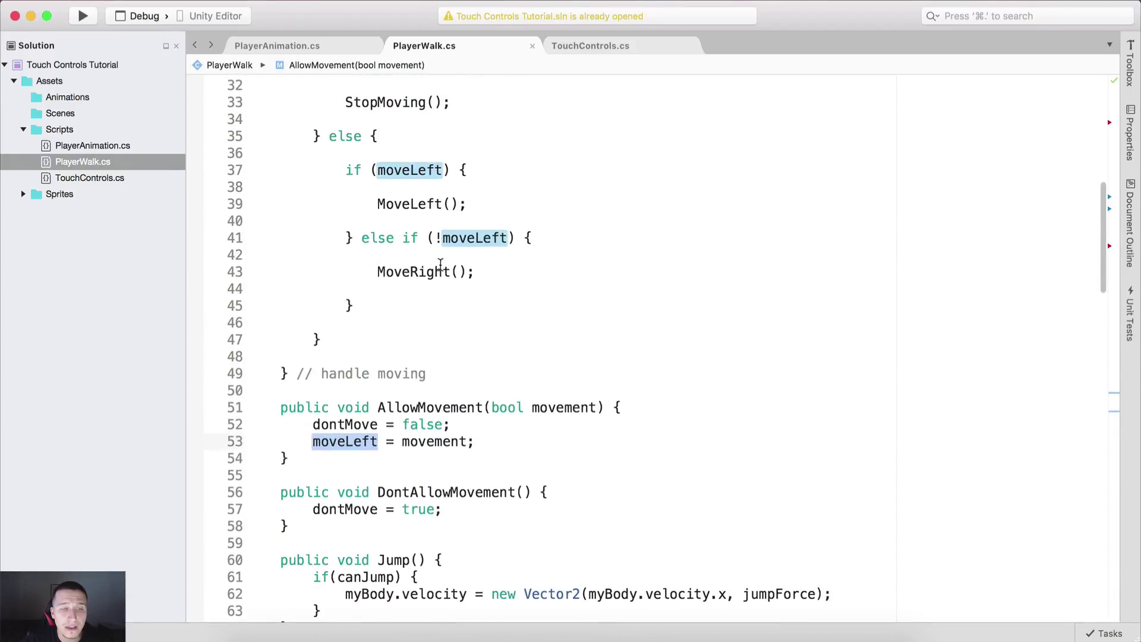
pyautogui.moveTo(354, 238); pyautogui.dragTo(565, 311)
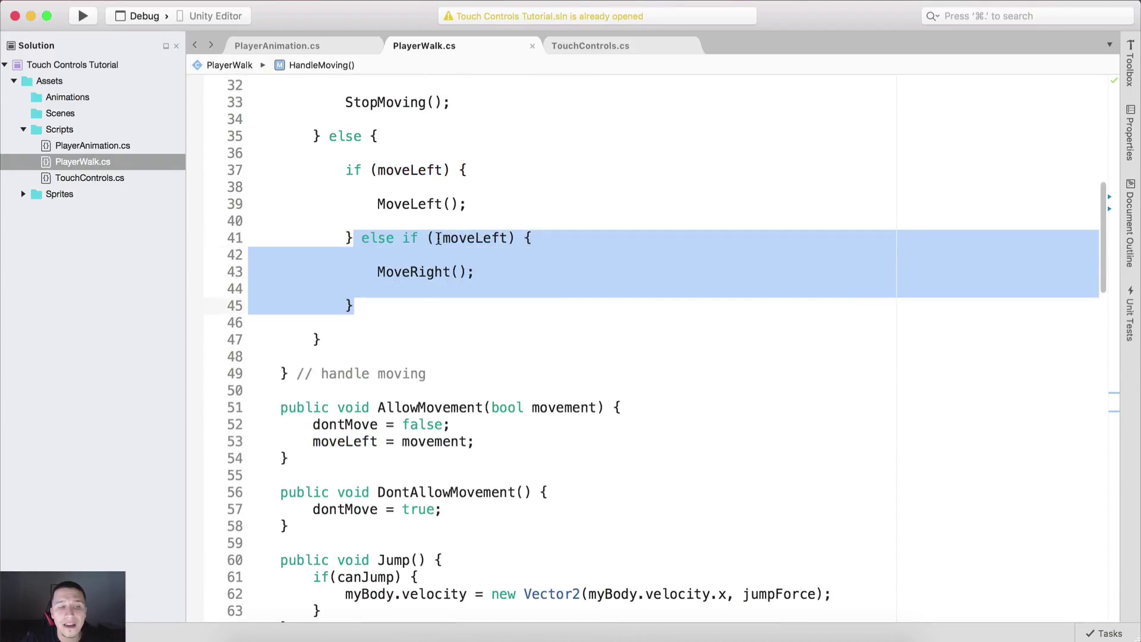
pyautogui.moveTo(355, 238); pyautogui.dragTo(548, 313)
pyautogui.click(502, 270)
pyautogui.hotkey('shift', 'Home')
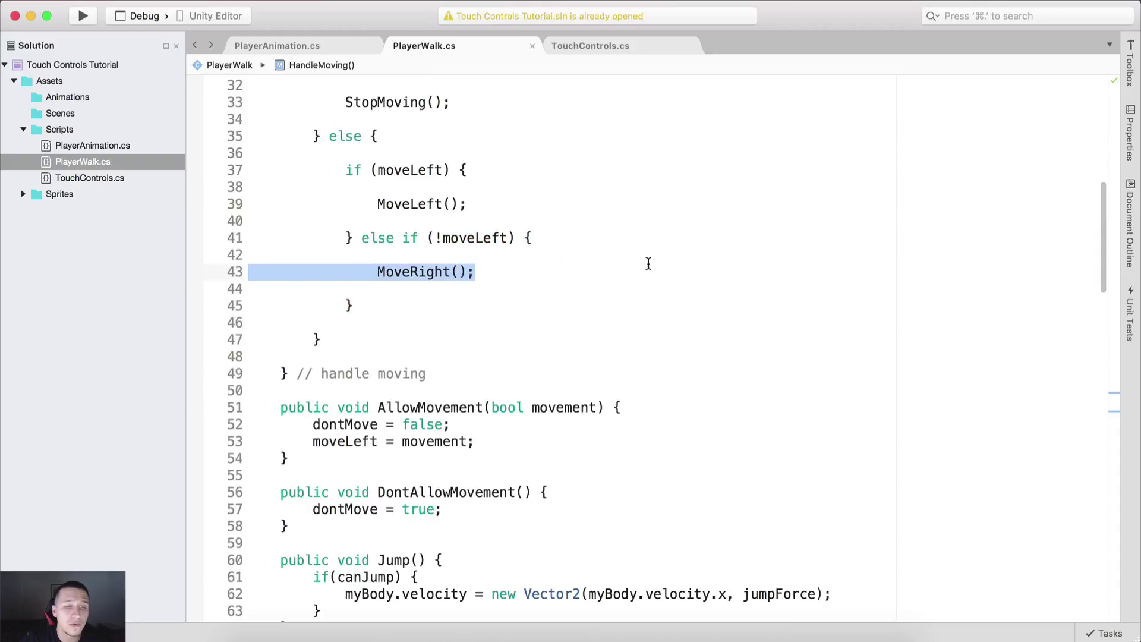
pyautogui.click(648, 264)
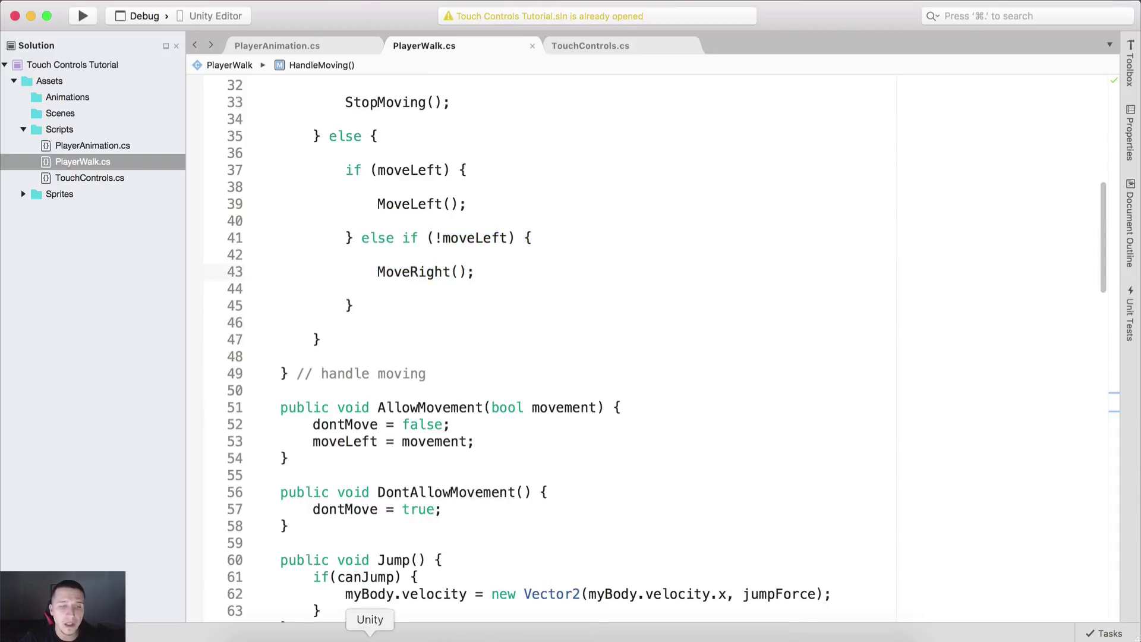
# Return to Unity, play the scene again to test jumping, walking right and walking left, and stop play mode
pyautogui.click(369, 631)
pyautogui.click(541, 31)
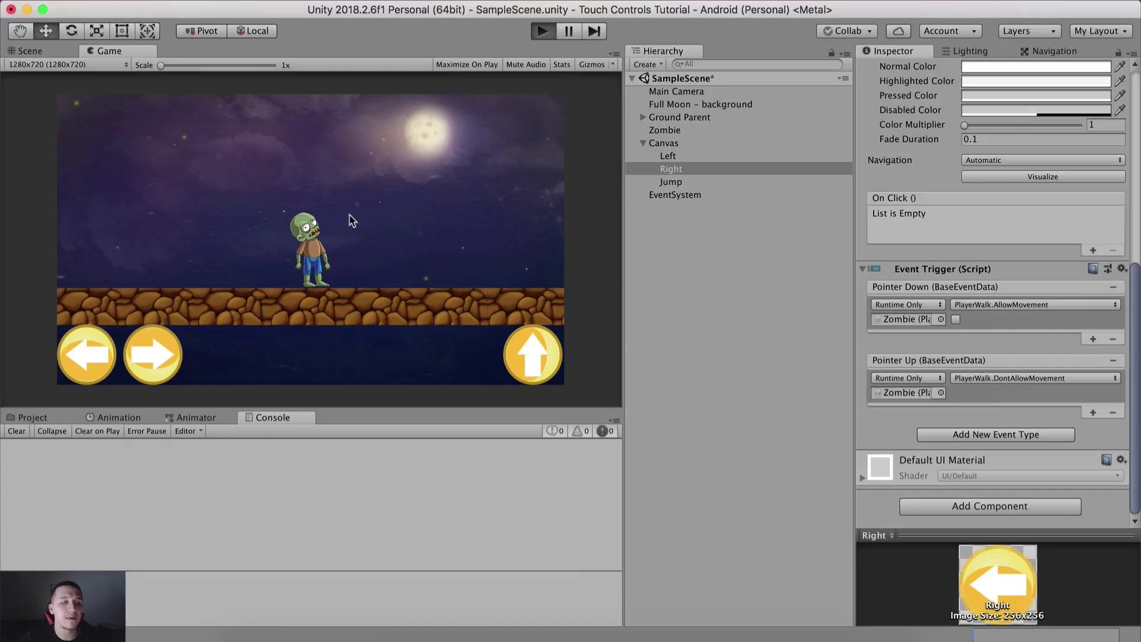
pyautogui.click(534, 357)
pyautogui.click(534, 356)
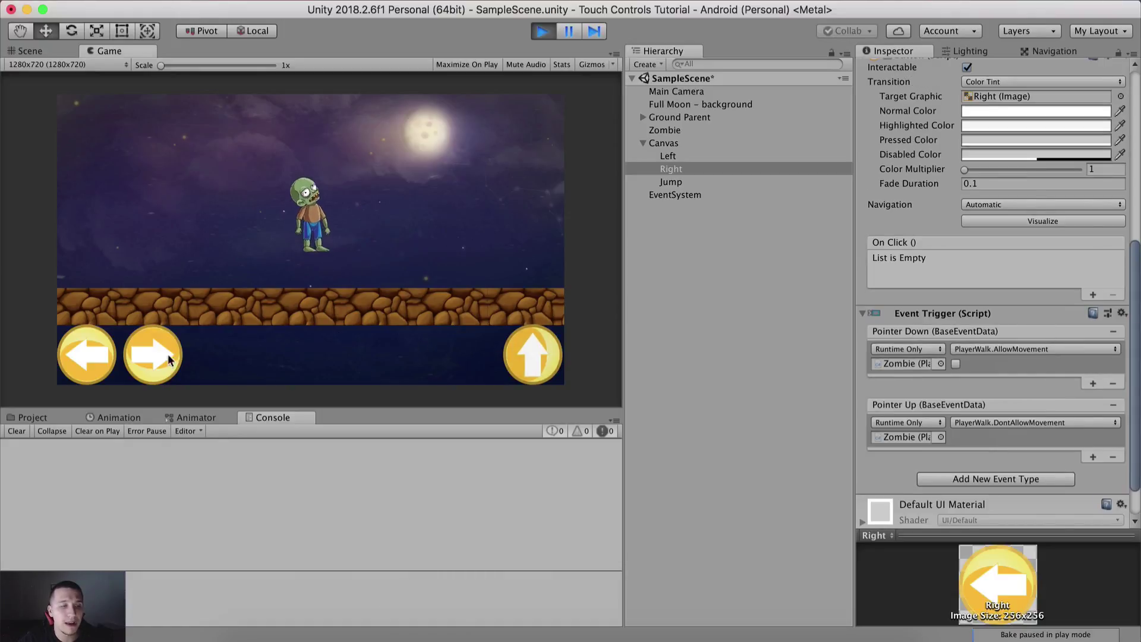
pyautogui.click(145, 347)
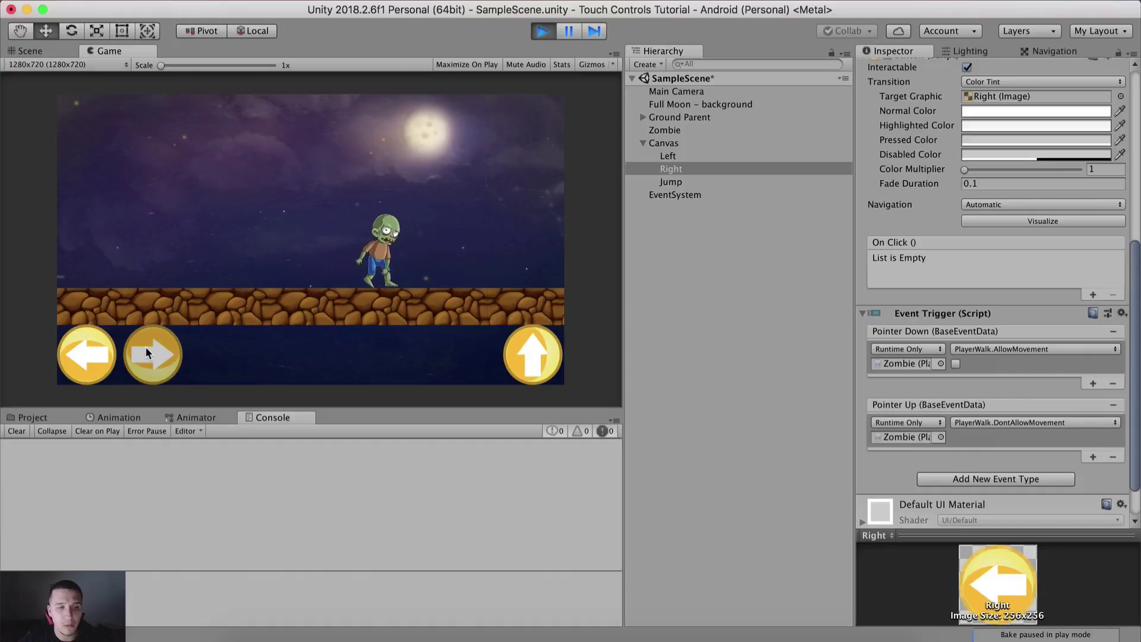
pyautogui.click(90, 348)
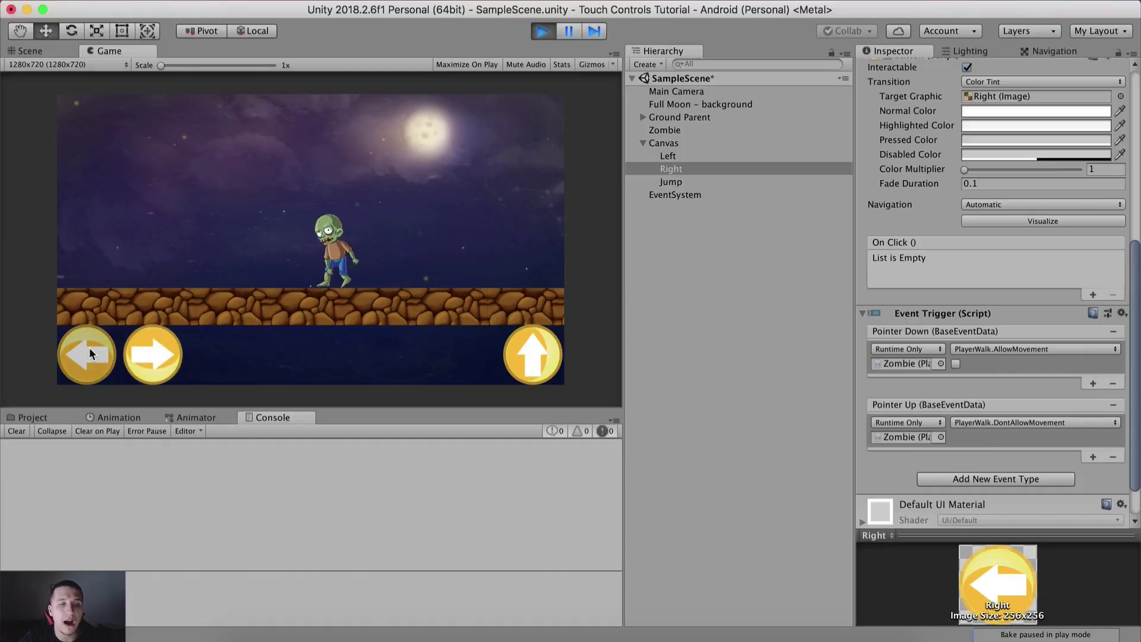
pyautogui.click(542, 32)
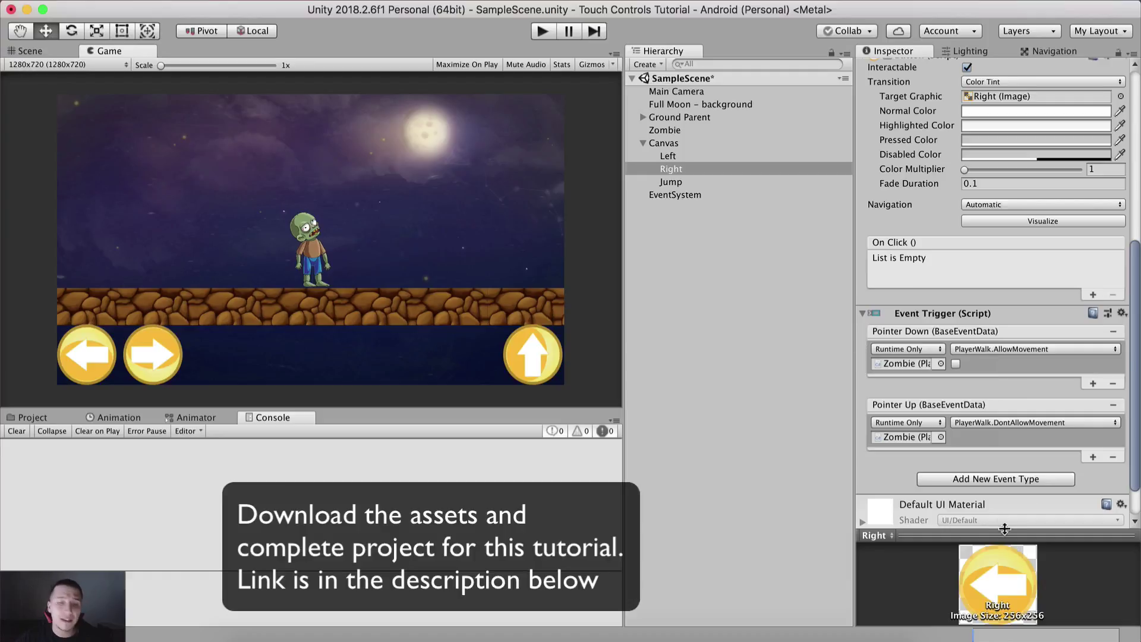
# Look over the event types available for the Right button's Event Trigger without adding one
pyautogui.click(992, 480)
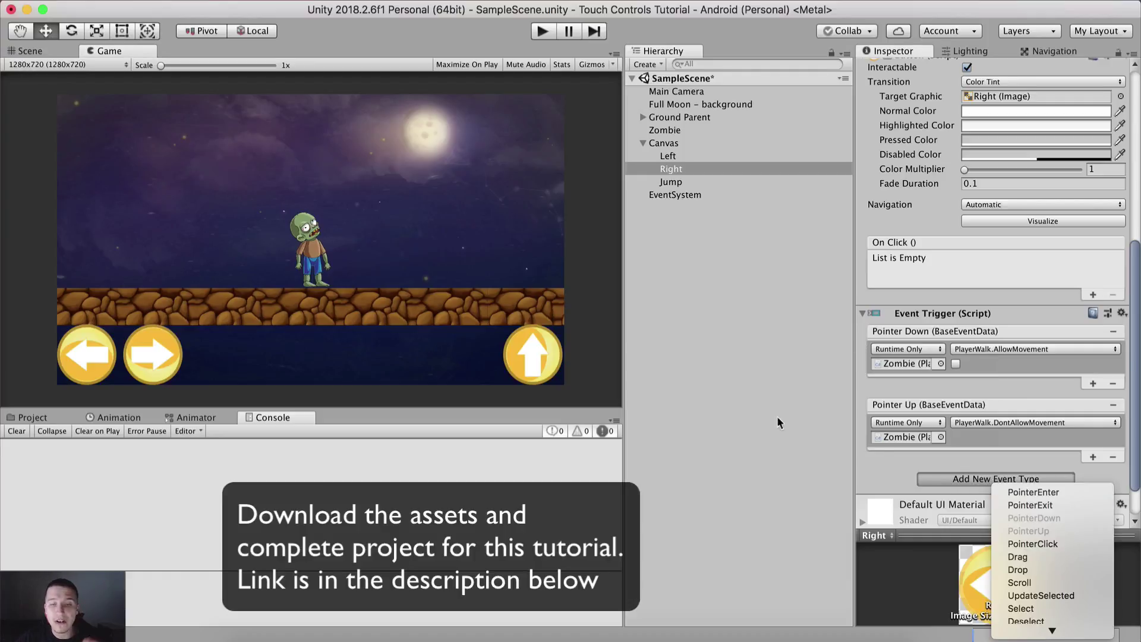
pyautogui.click(734, 375)
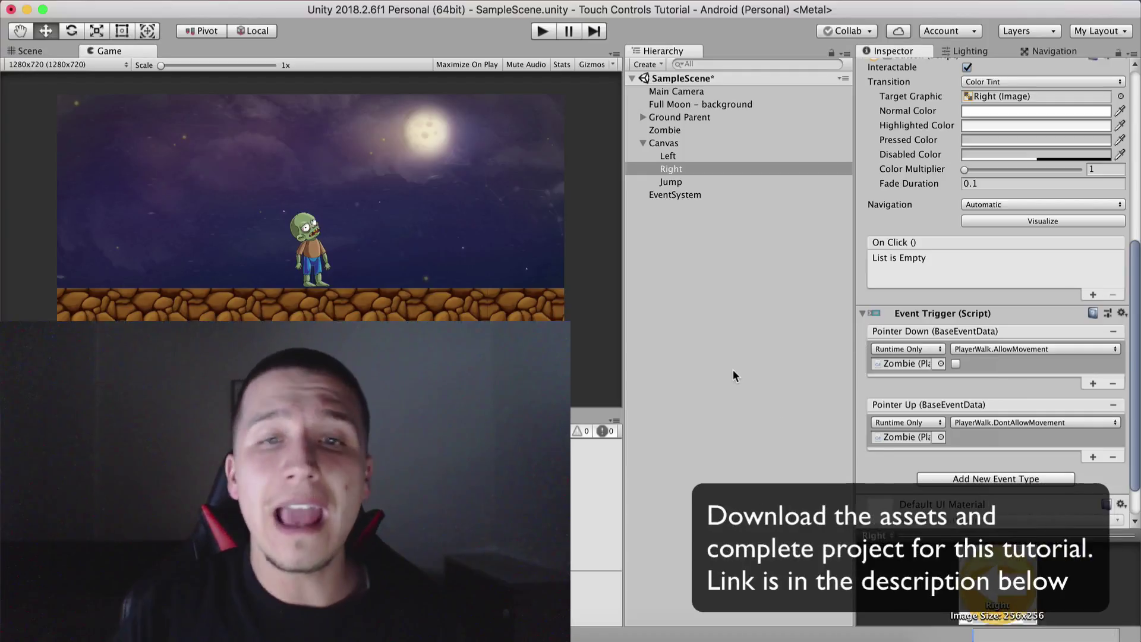